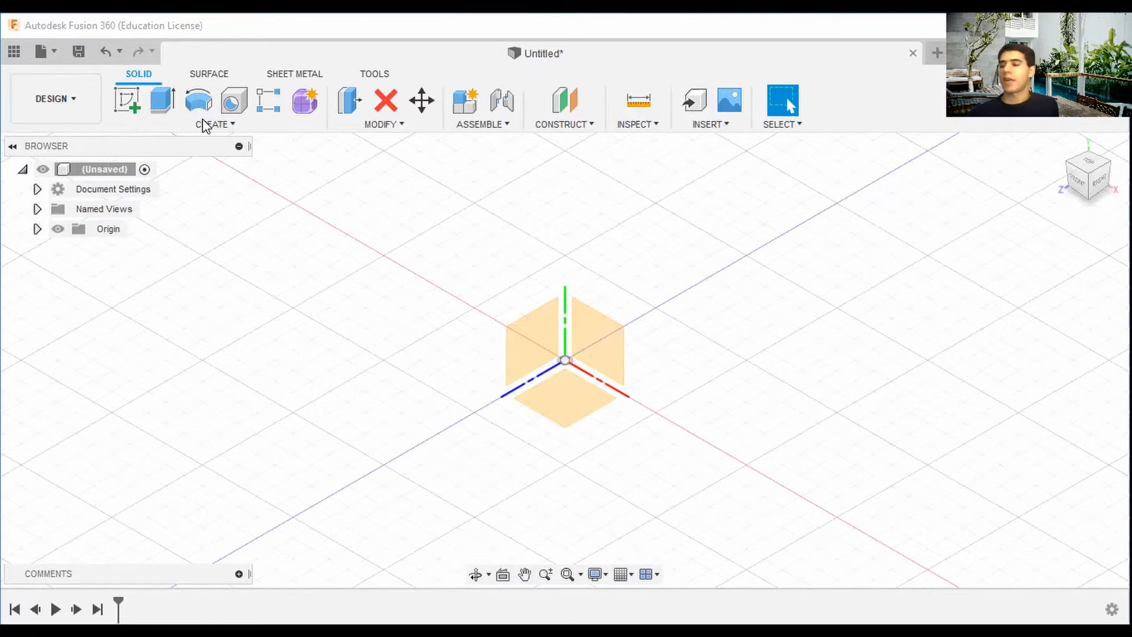
{"action": "left_click", "coordinate": [255, 125]}
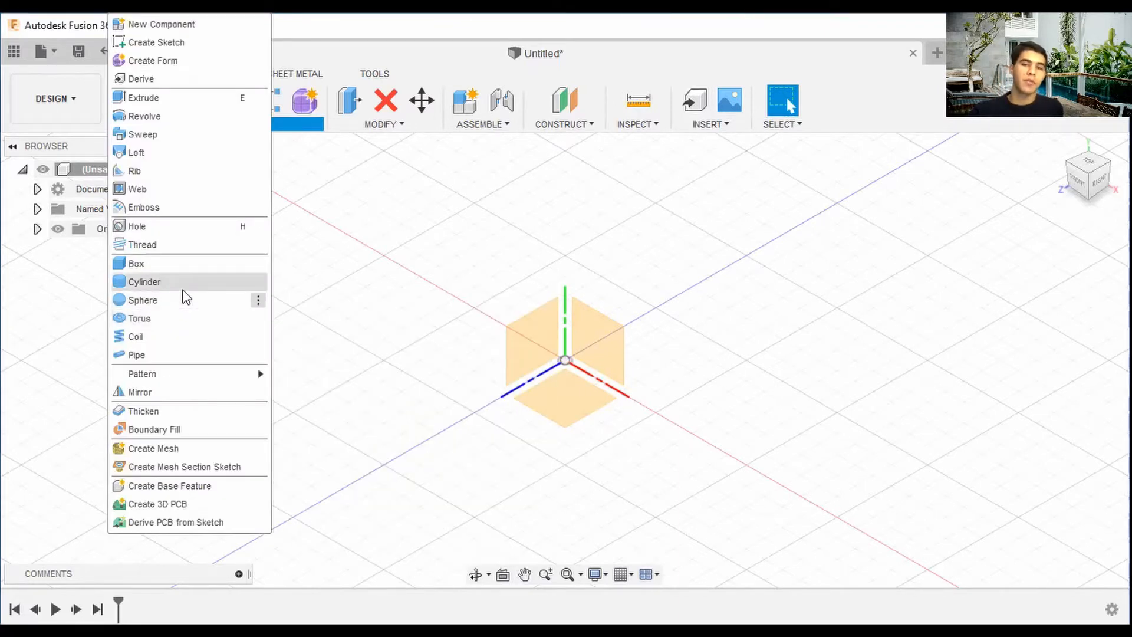
{"action": "left_click", "coordinate": [182, 296]}
{"action": "left_click", "coordinate": [560, 361]}
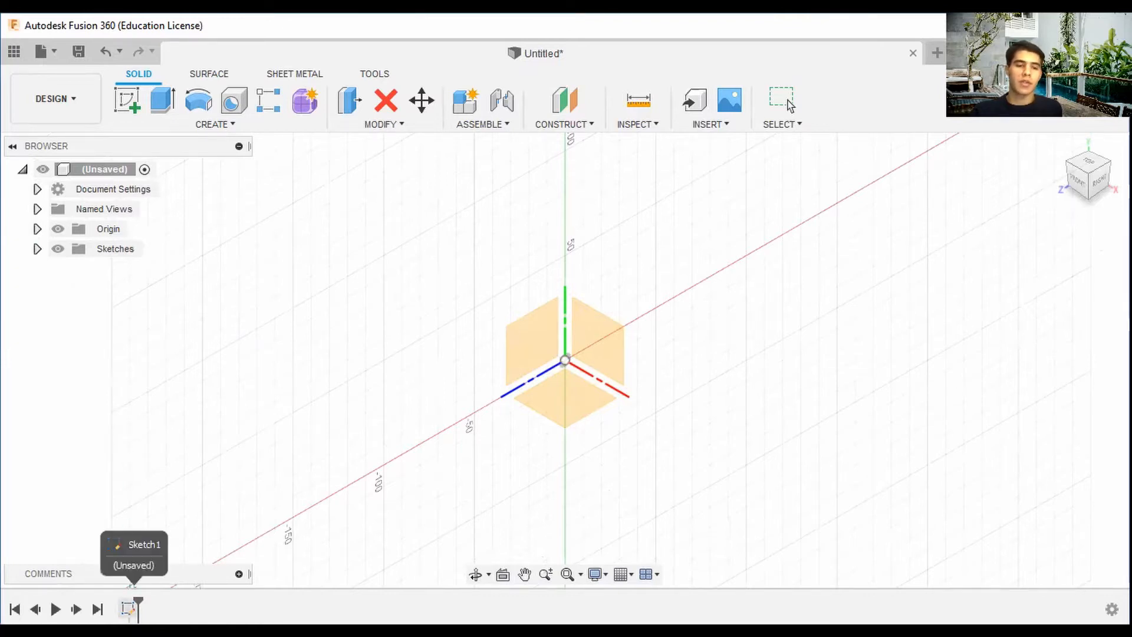
{"action": "left_click", "coordinate": [564, 361]}
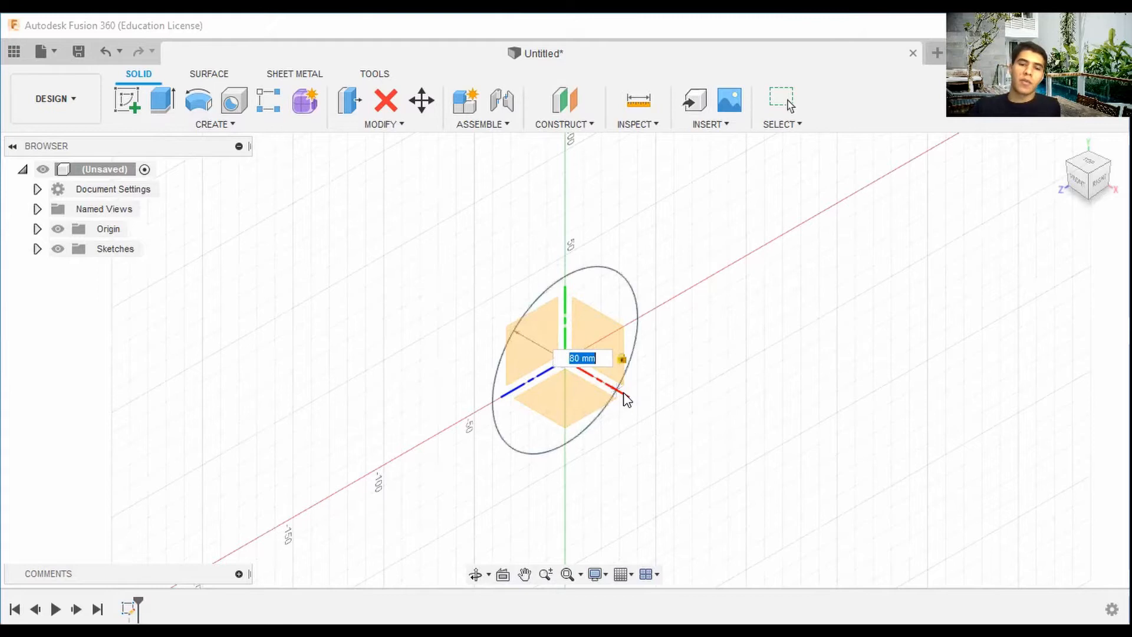
{"action": "left_click", "coordinate": [620, 393]}
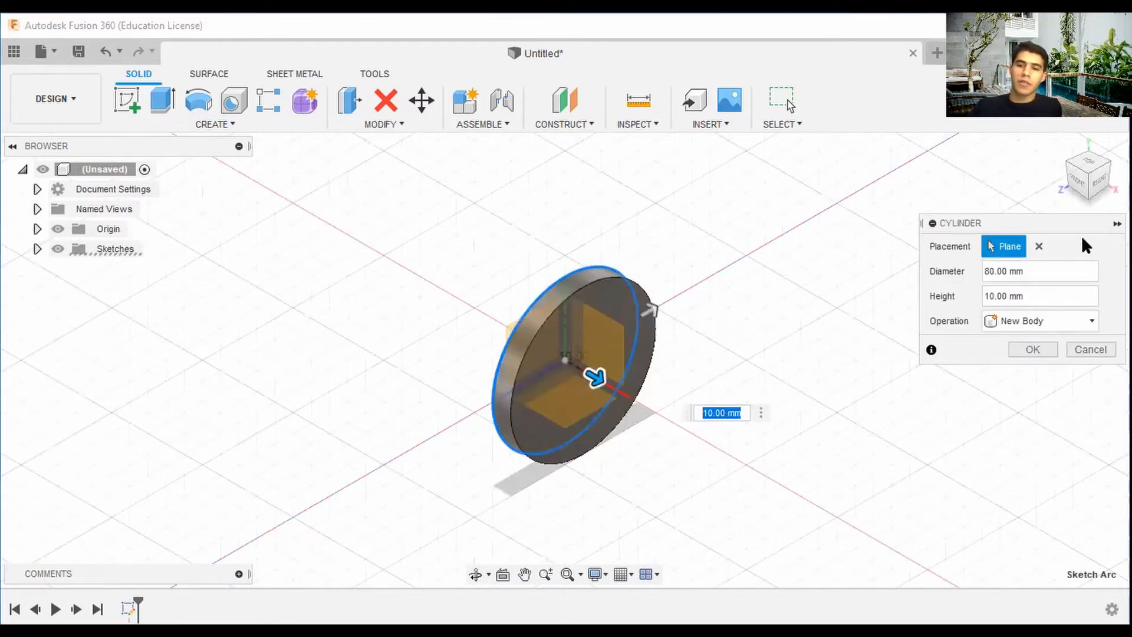
{"action": "left_click", "coordinate": [1092, 348]}
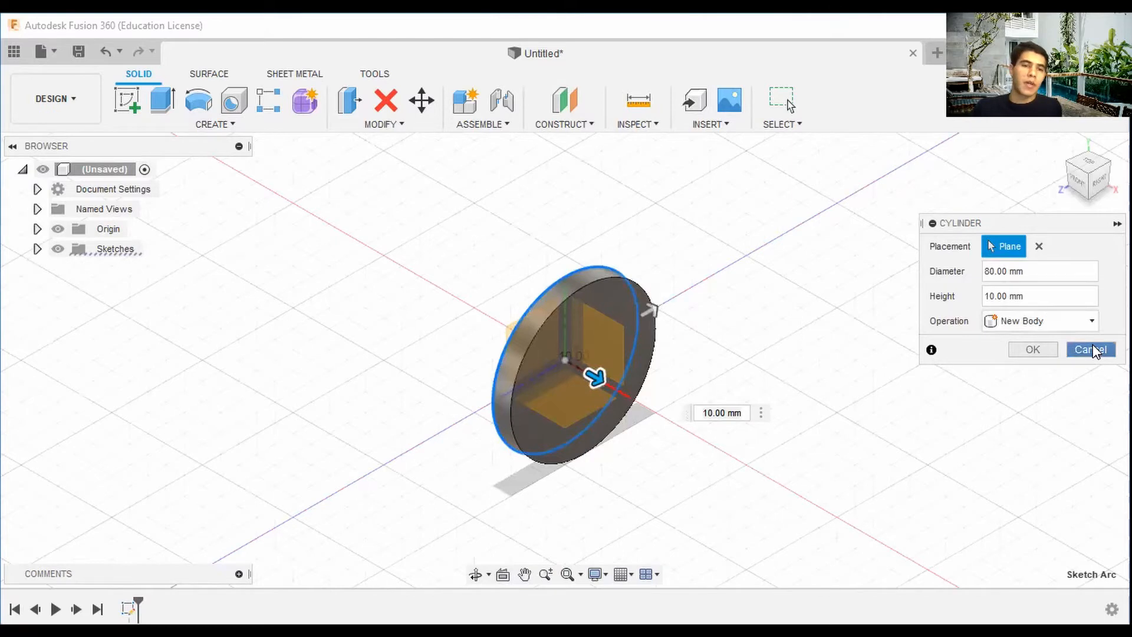
Create an 80 mm diameter sphere centred on the origin.
{"action": "left_click", "coordinate": [215, 123]}
{"action": "left_click", "coordinate": [154, 296]}
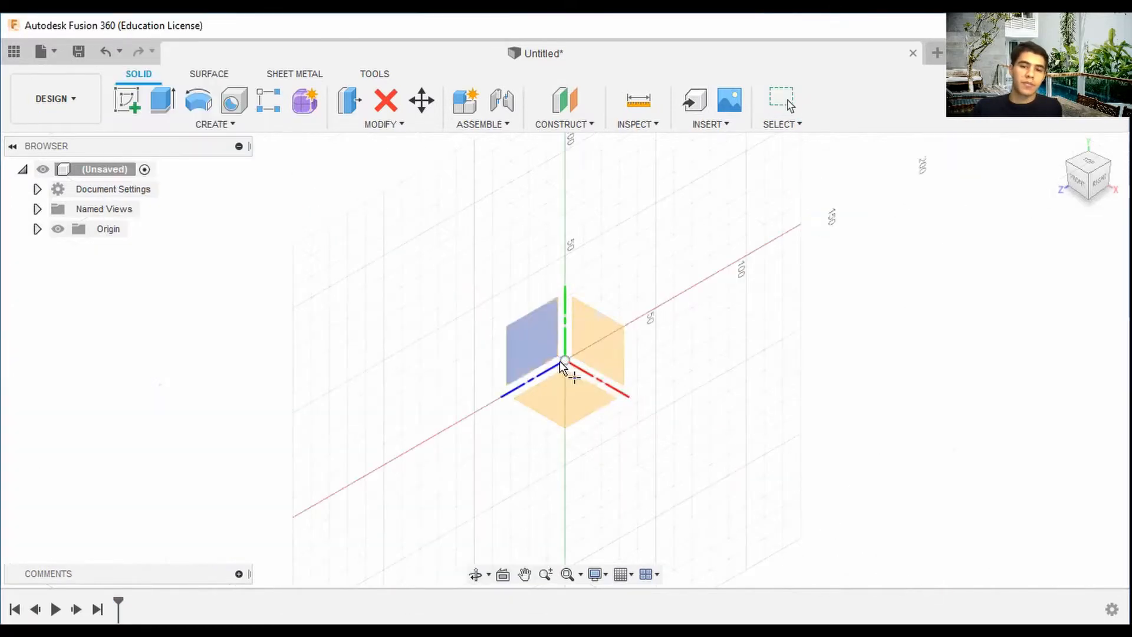
{"action": "left_click", "coordinate": [560, 363]}
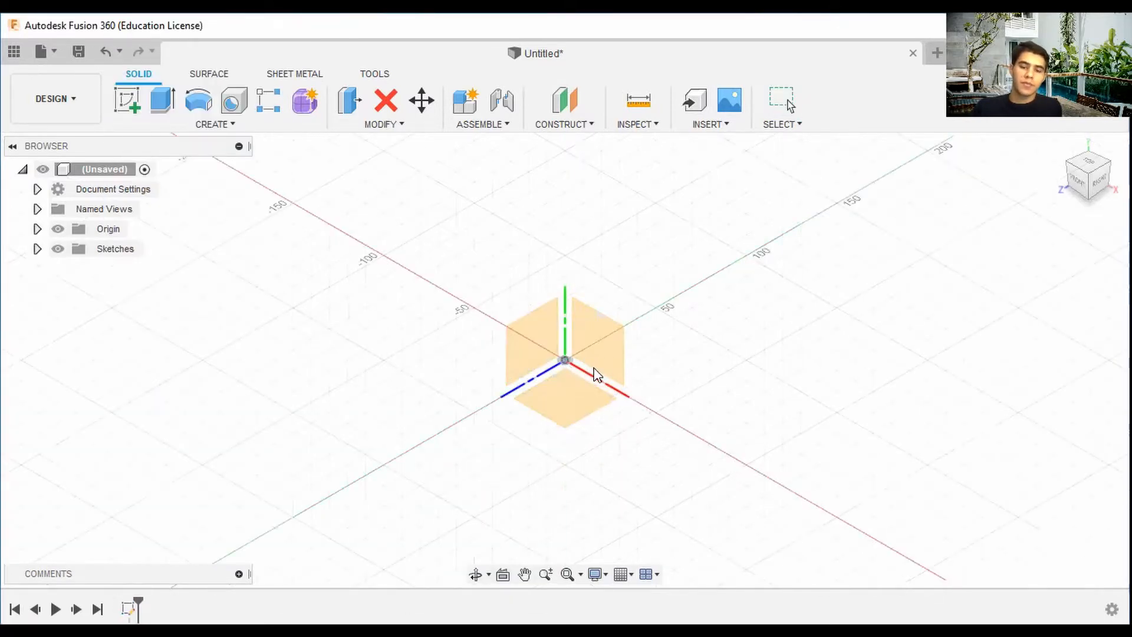
{"action": "left_click", "coordinate": [564, 360]}
{"action": "type", "text": "80"}
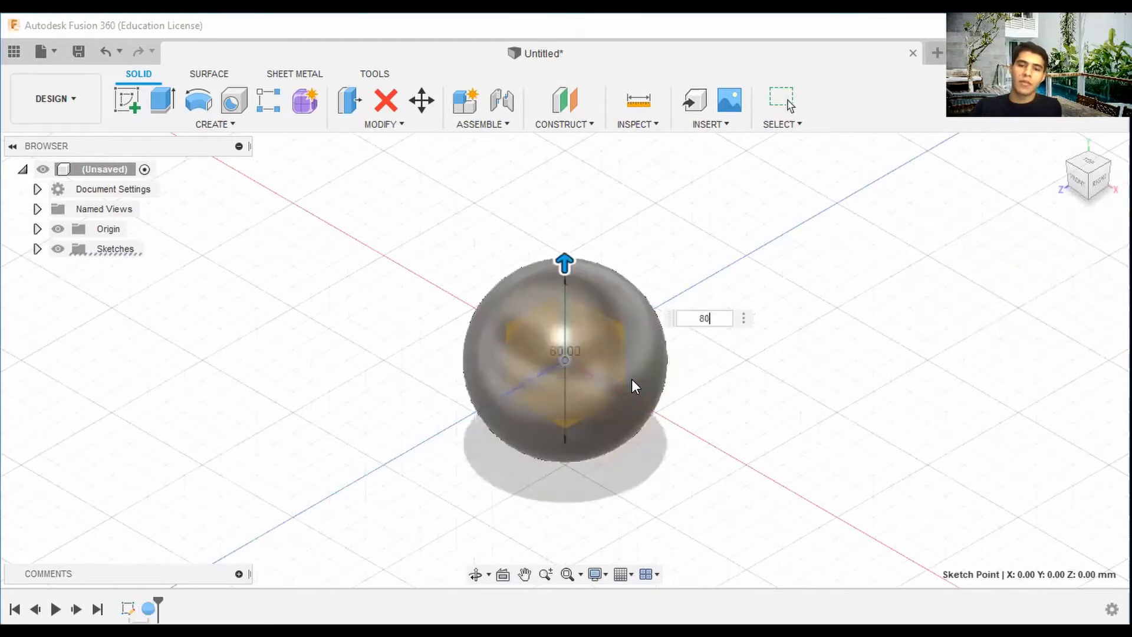
{"action": "key", "text": "Return"}
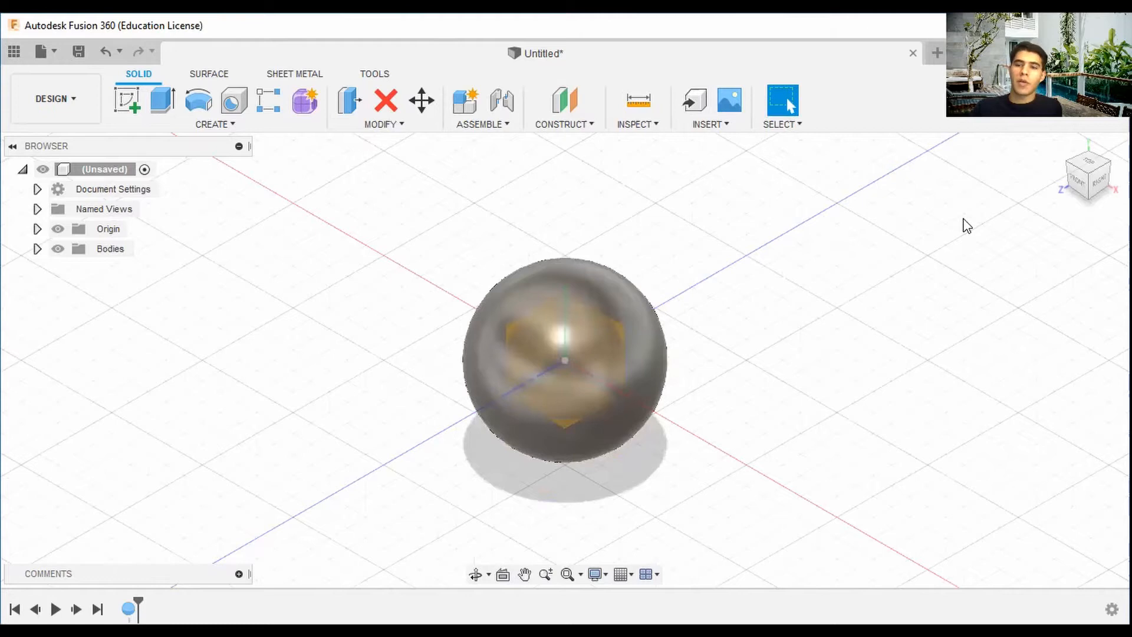
Hide the origin planes and axes while orbiting the view.
{"action": "left_click", "coordinate": [58, 230]}
{"action": "left_click_drag", "start_coordinate": [1098, 166], "coordinate": [1057, 177]}
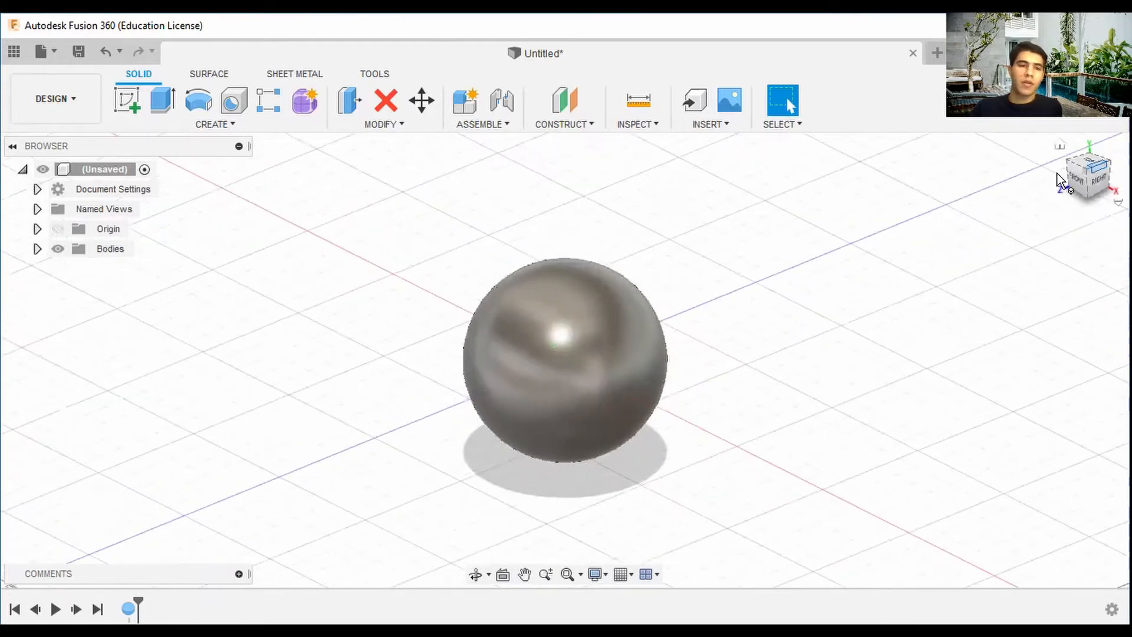
{"action": "left_click", "coordinate": [58, 229]}
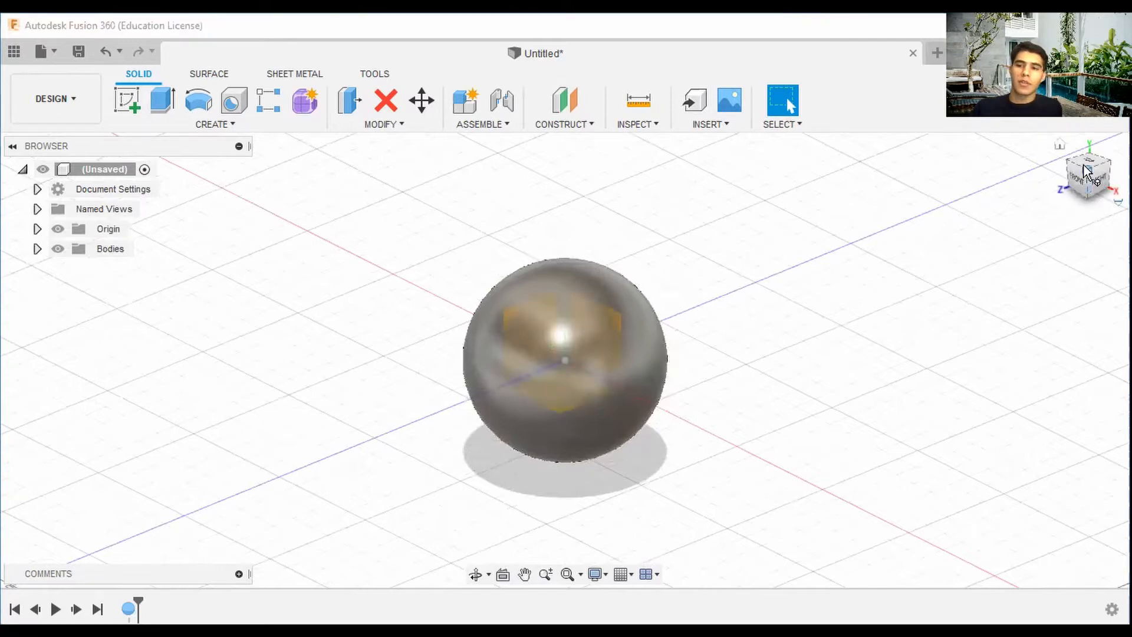
{"action": "left_click_drag", "start_coordinate": [1087, 170], "coordinate": [1083, 177]}
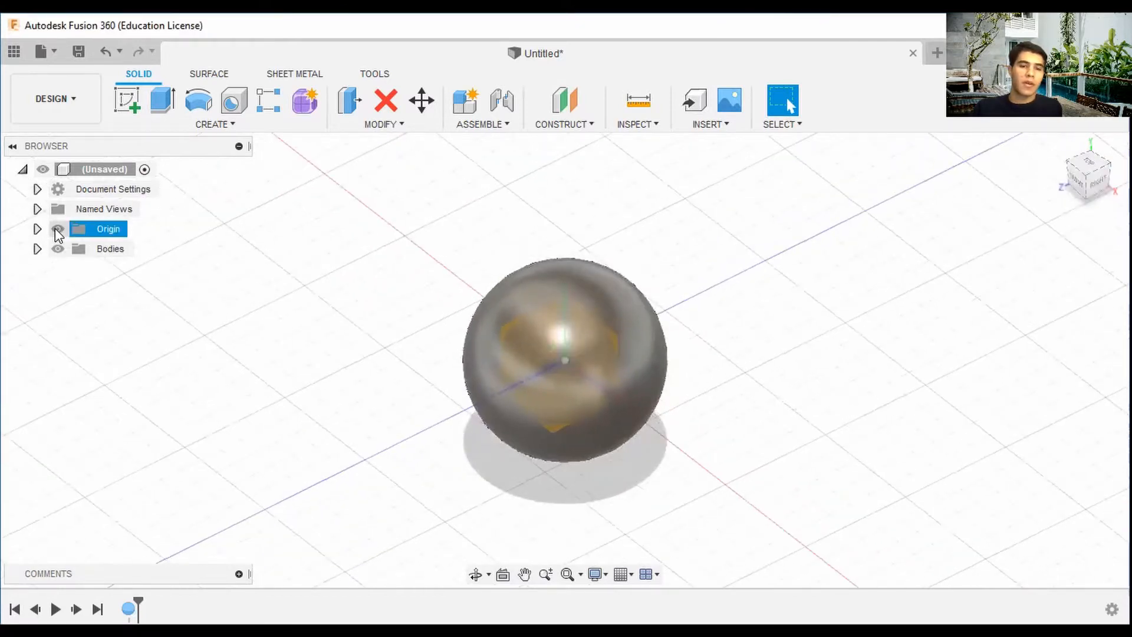
{"action": "left_click", "coordinate": [58, 230]}
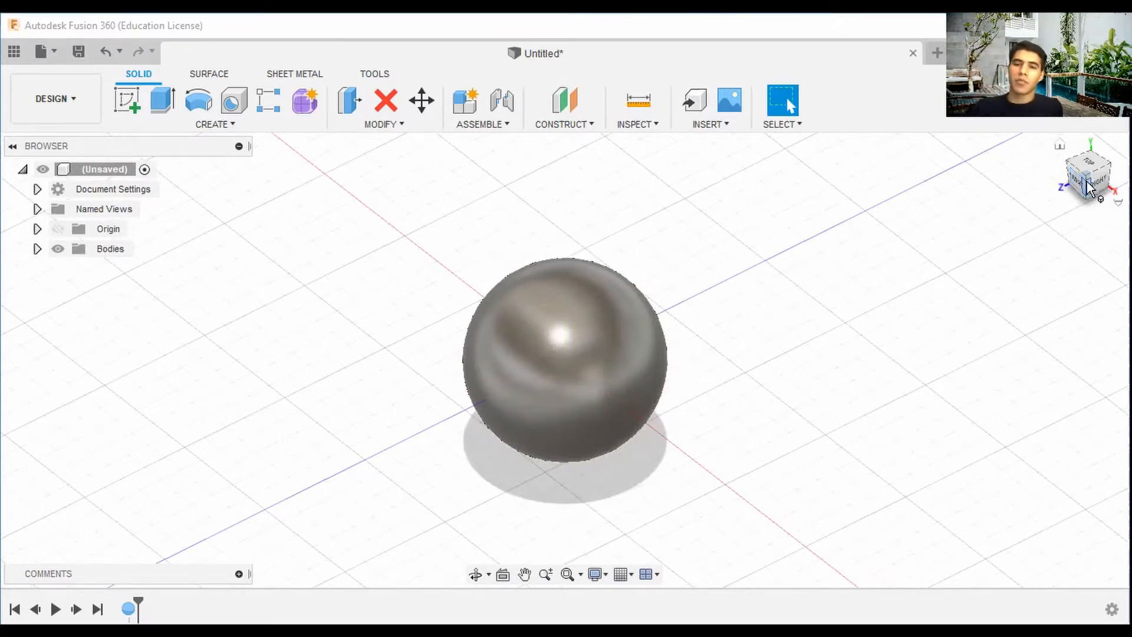
{"action": "left_click_drag", "start_coordinate": [1079, 185], "coordinate": [1042, 182]}
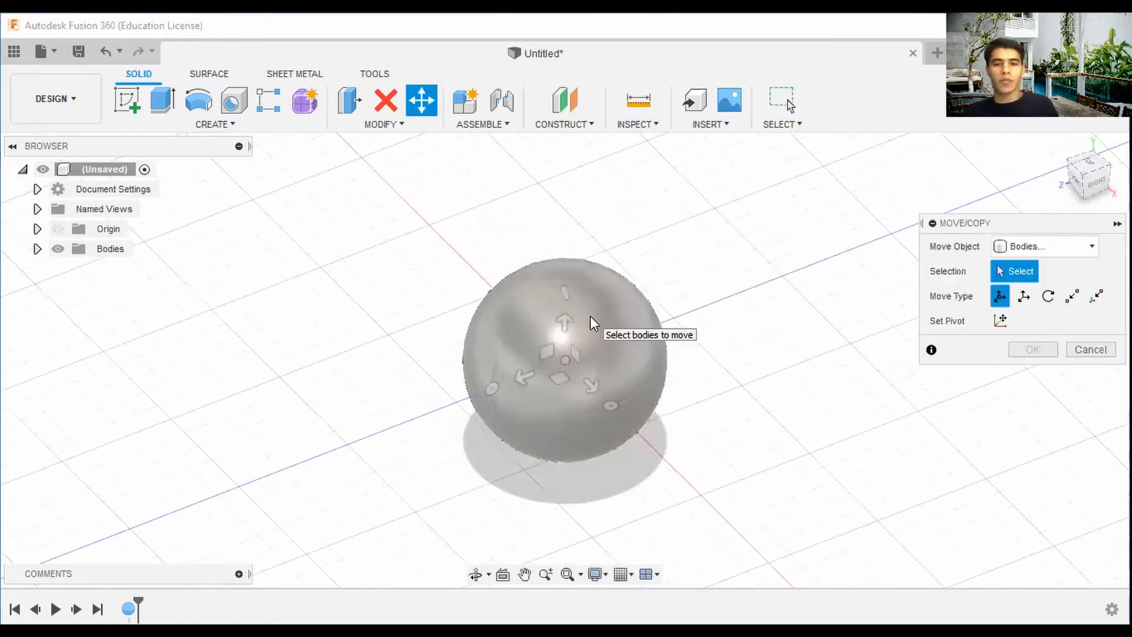
{"action": "left_click", "coordinate": [593, 330]}
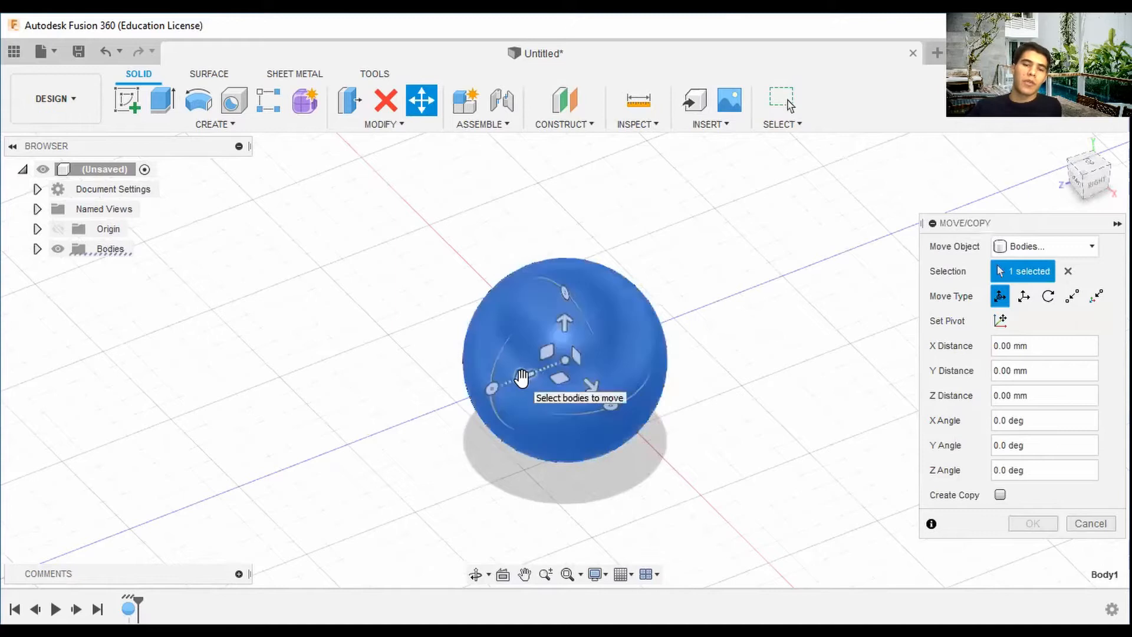
{"action": "left_click_drag", "start_coordinate": [1090, 178], "coordinate": [1094, 175]}
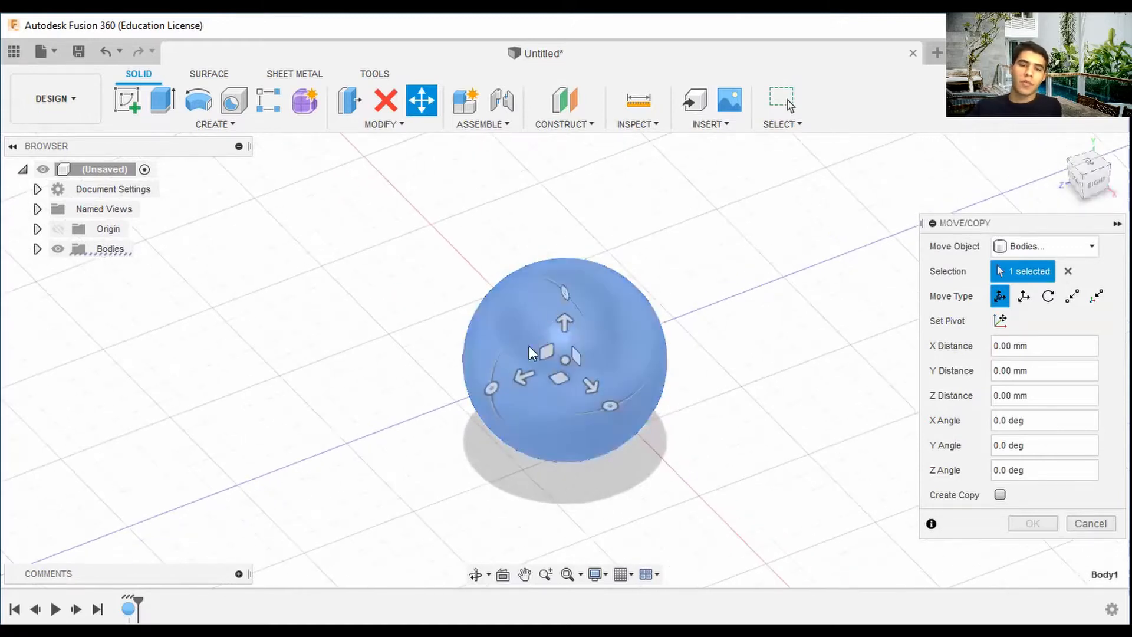
{"action": "left_click_drag", "start_coordinate": [520, 379], "coordinate": [302, 459]}
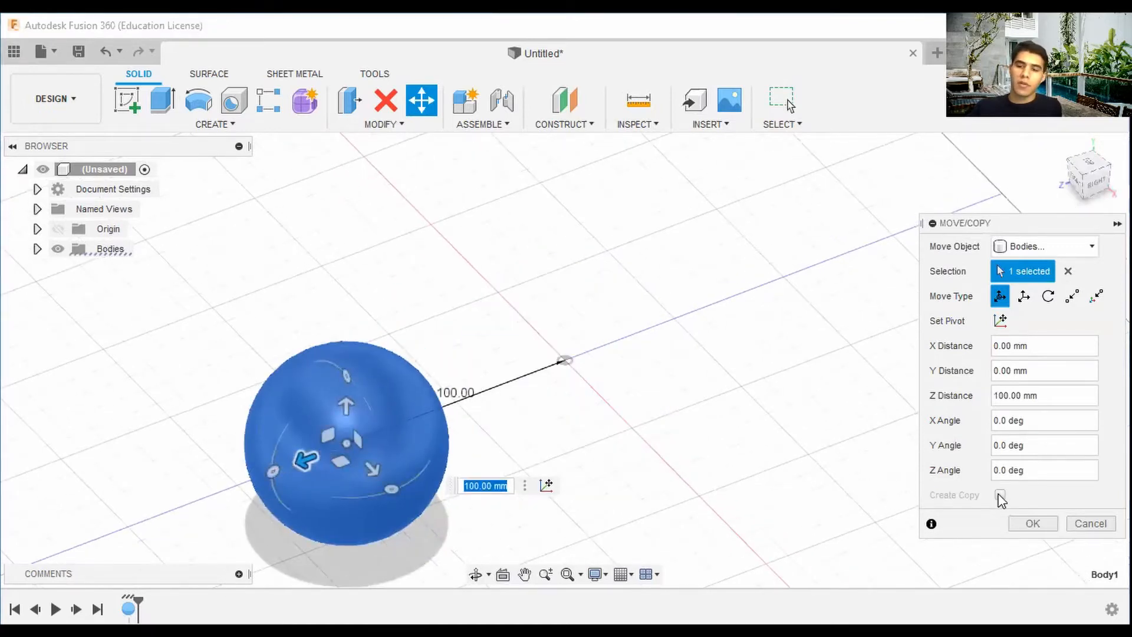
{"action": "left_click", "coordinate": [1068, 271]}
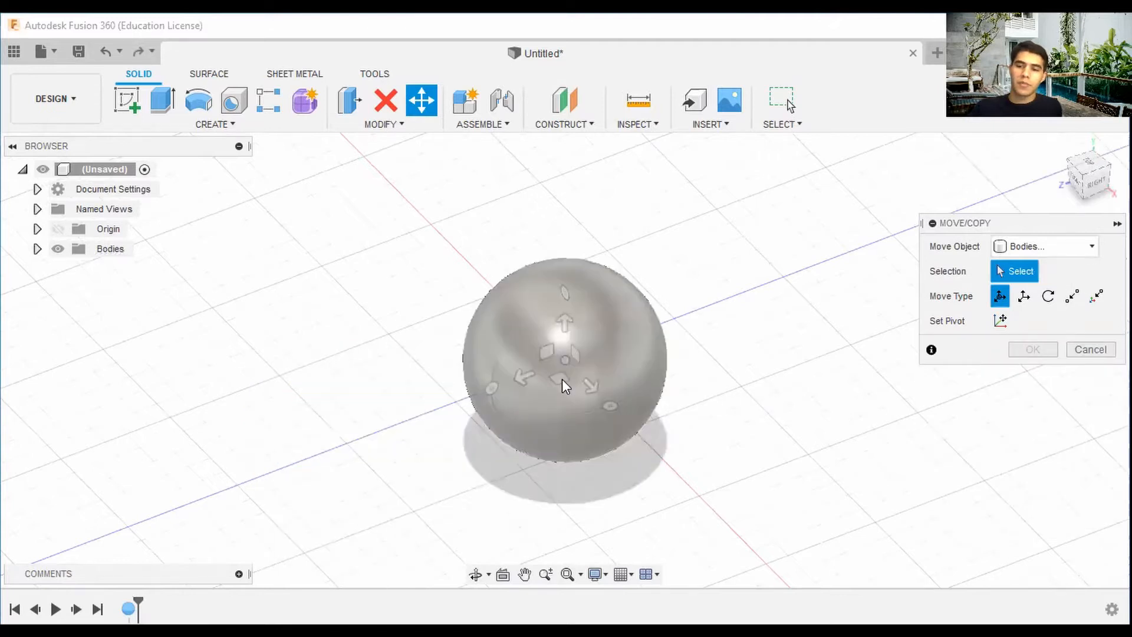
Copy the sphere with Move/Copy and move the copy 100 mm along Z.
{"action": "left_click", "coordinate": [561, 379]}
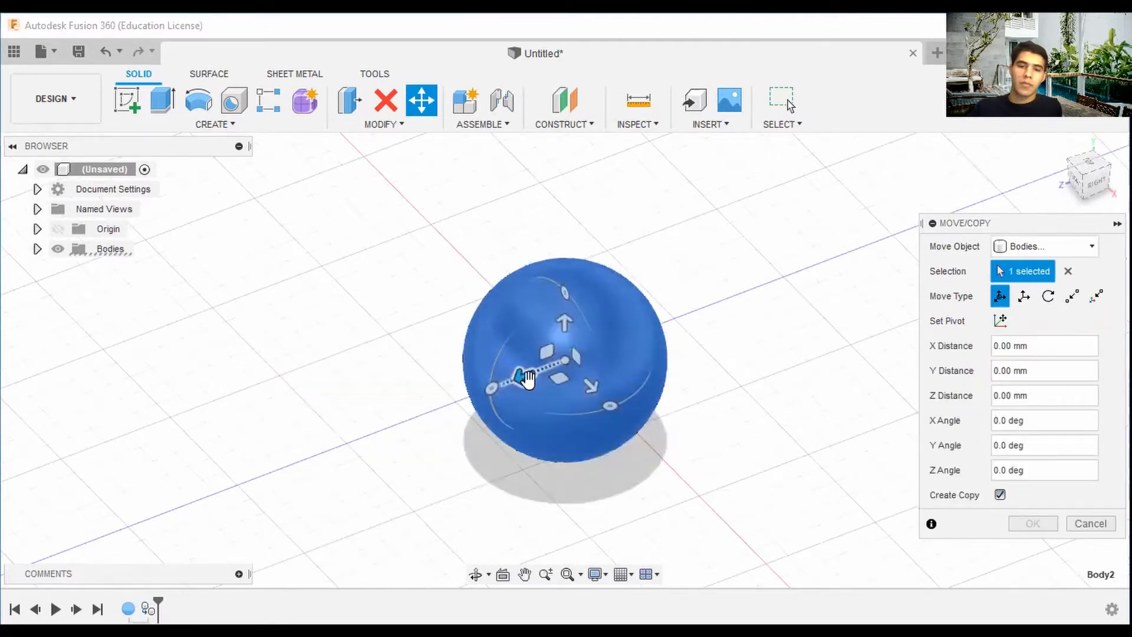
{"action": "left_click_drag", "start_coordinate": [535, 383], "coordinate": [303, 458]}
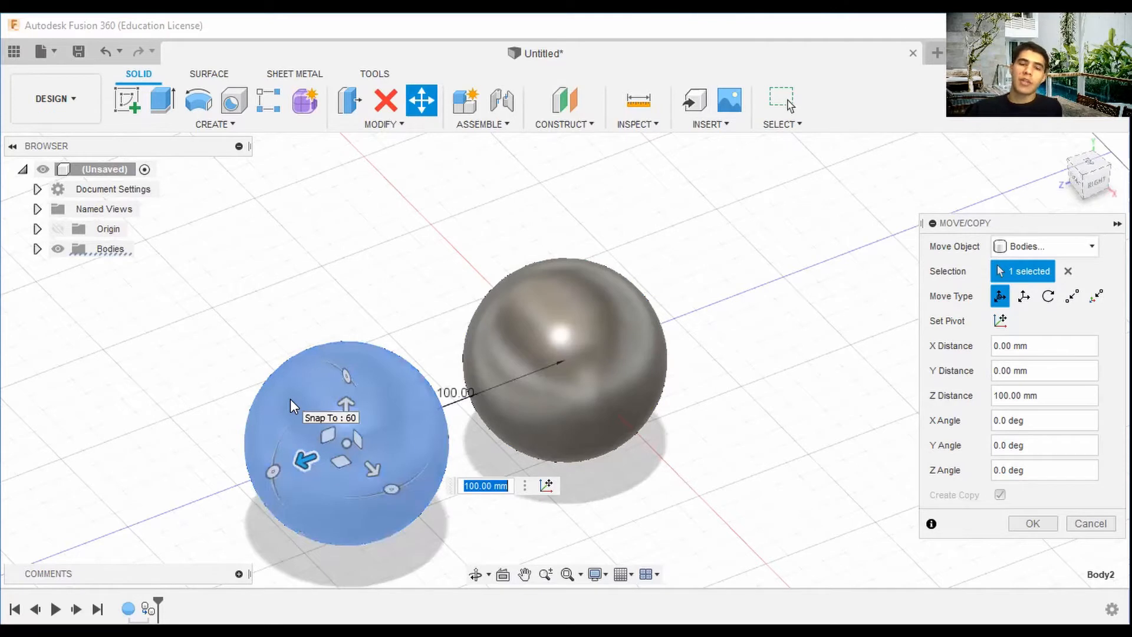
{"action": "left_click", "coordinate": [1035, 523]}
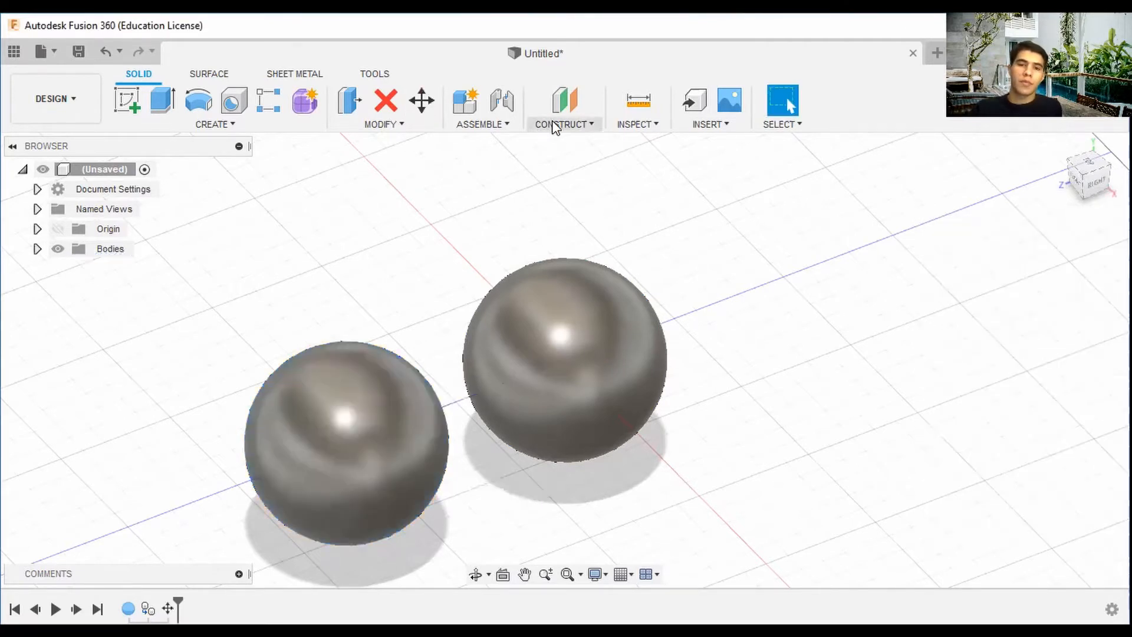
Start a new sketch on the vertical origin plane through the original sphere.
{"action": "left_click", "coordinate": [556, 125]}
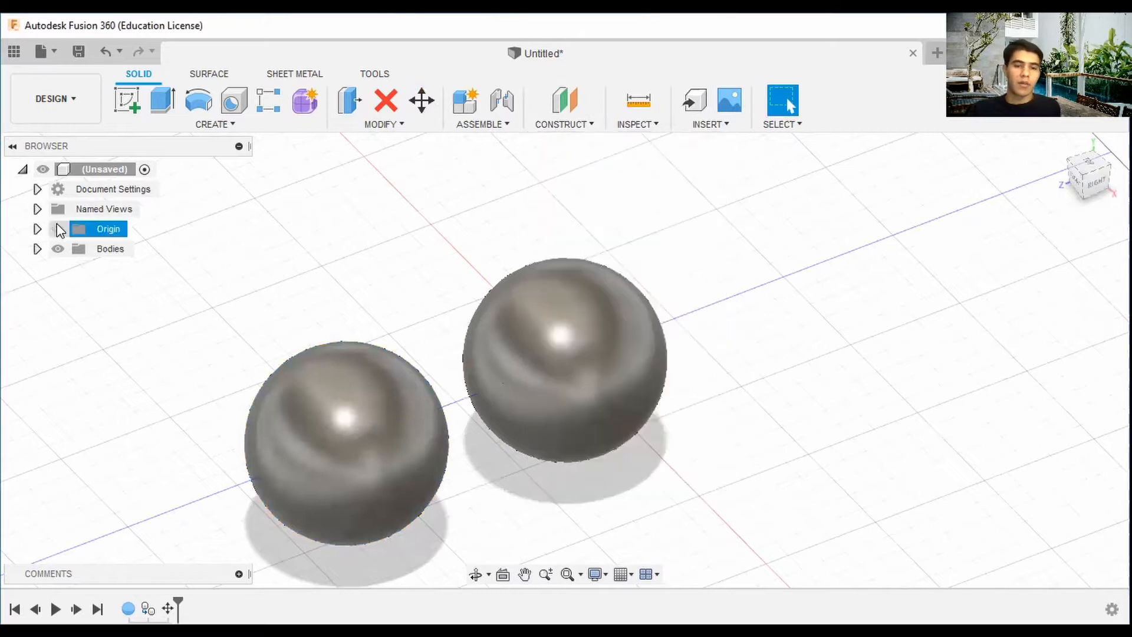
{"action": "left_click", "coordinate": [126, 103]}
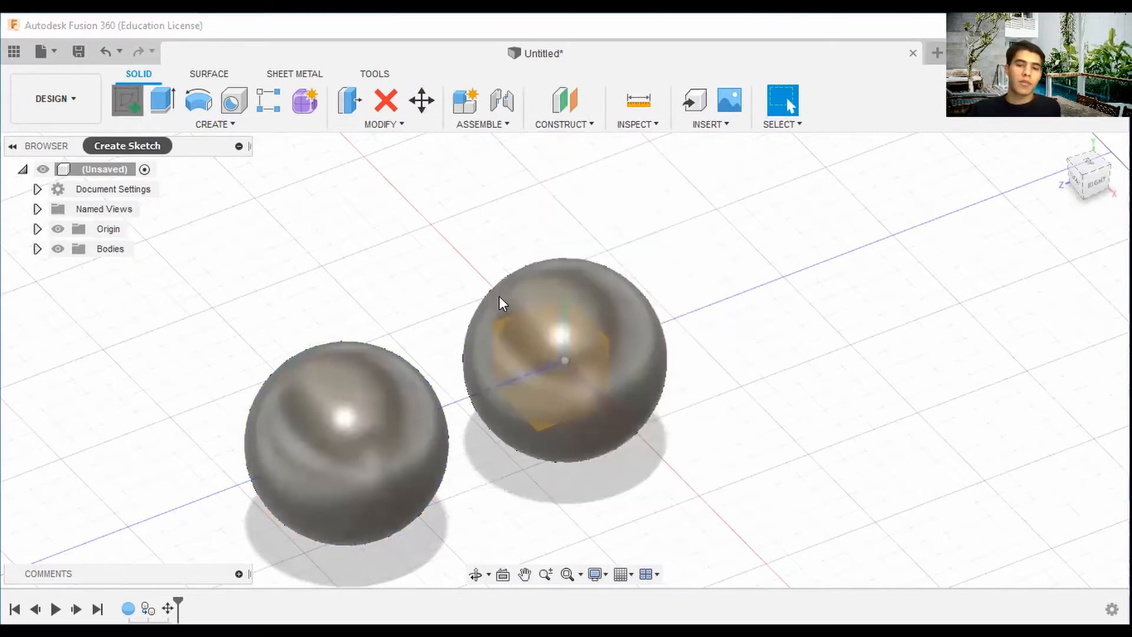
{"action": "left_click", "coordinate": [499, 325]}
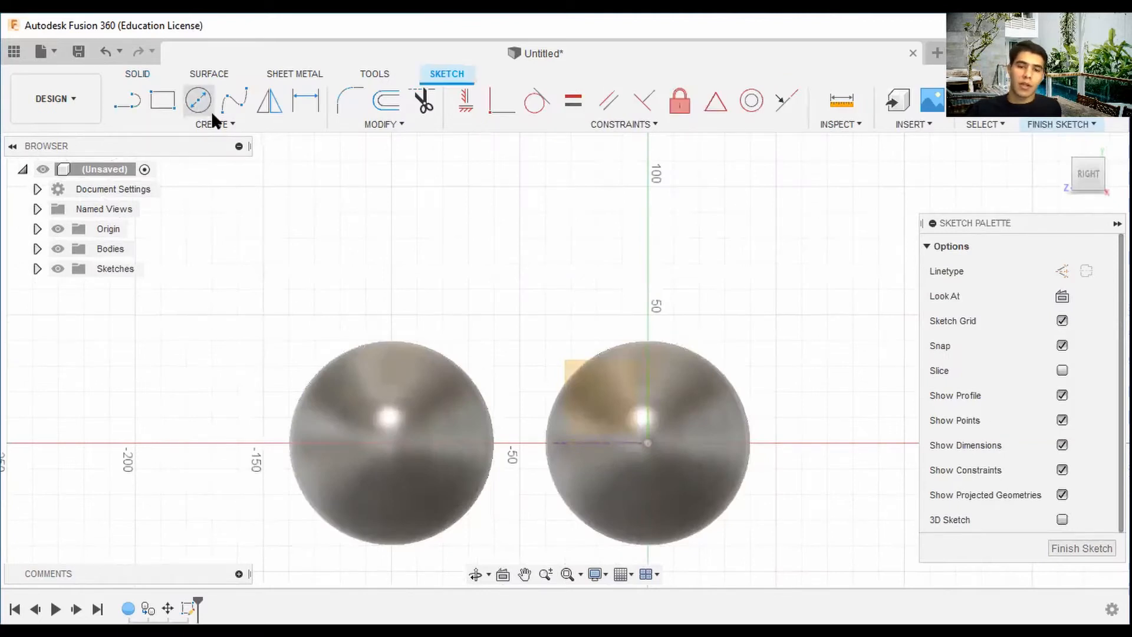
Draw a 45 mm diameter circle centred on the origin.
{"action": "left_click", "coordinate": [210, 113]}
{"action": "left_click", "coordinate": [646, 446]}
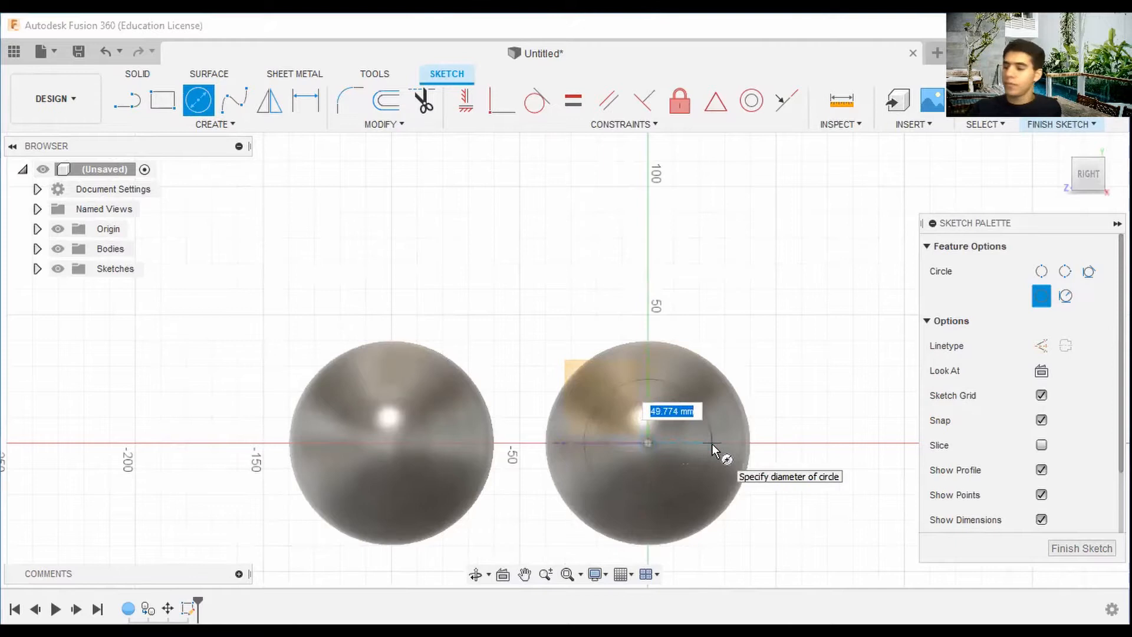
{"action": "type", "text": "45"}
{"action": "key", "text": "Tab"}
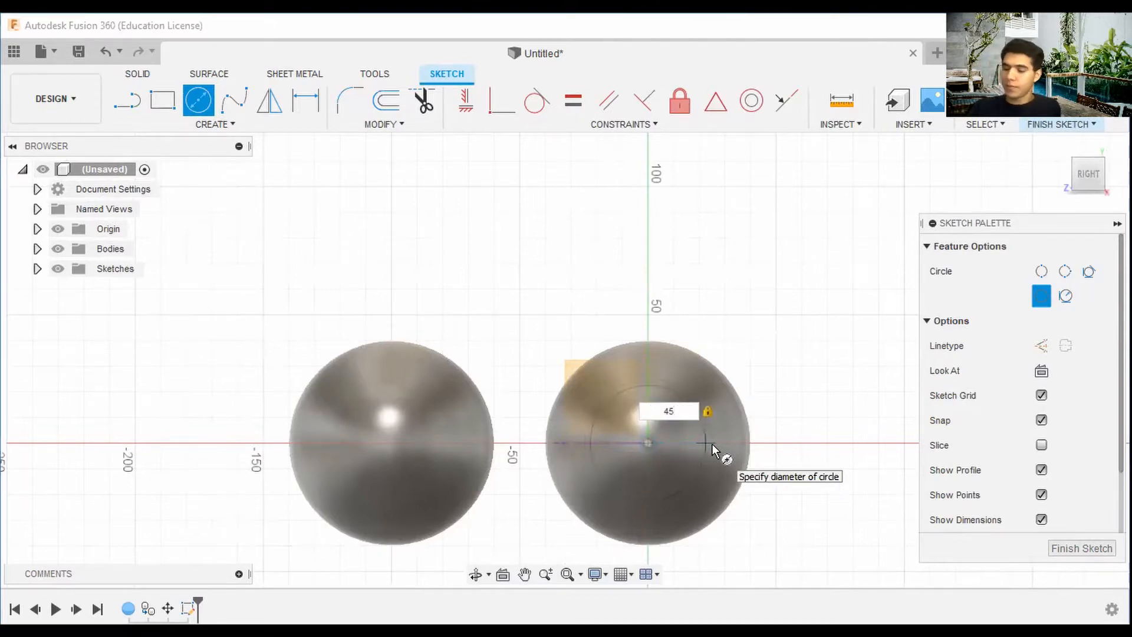
{"action": "key", "text": "BackSpace"}
{"action": "type", "text": "0"}
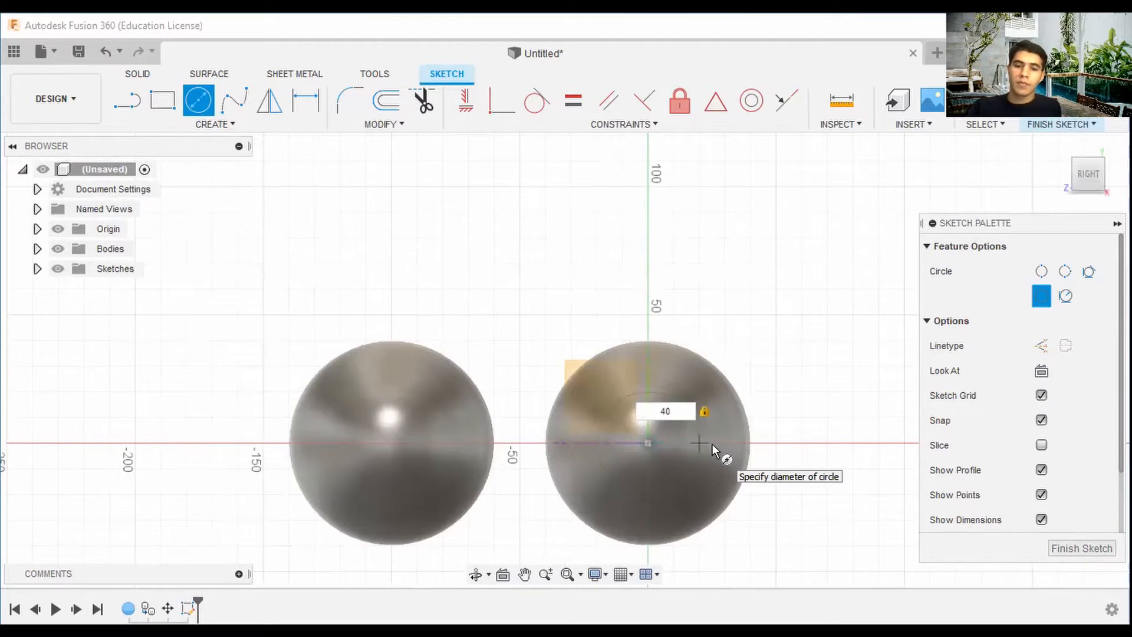
{"action": "key", "text": "BackSpace"}
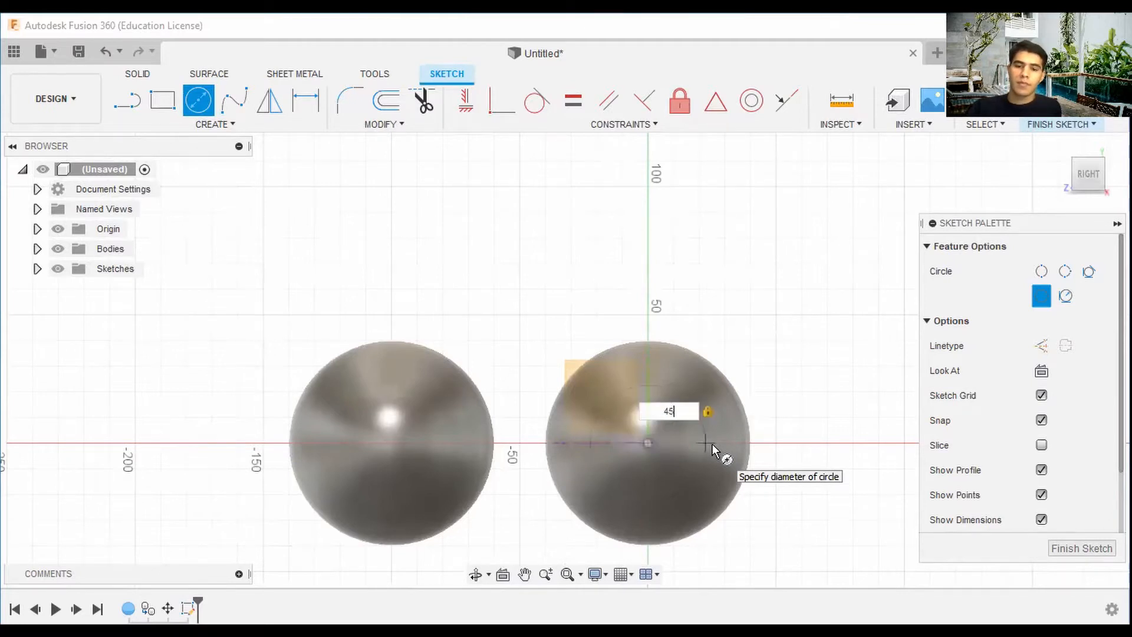
{"action": "type", "text": "5"}
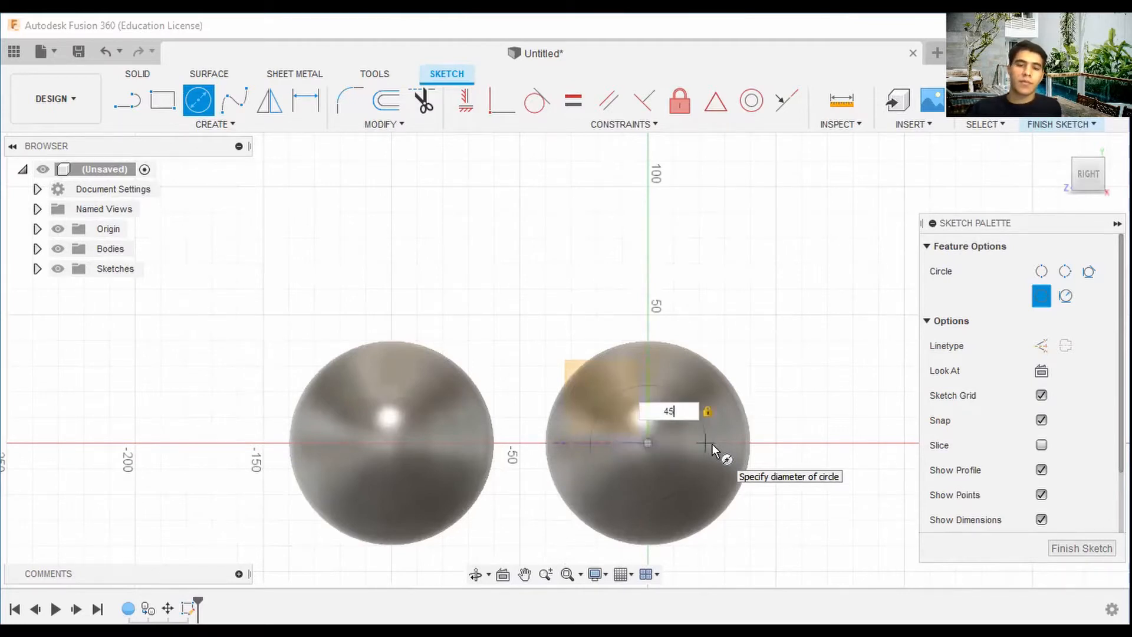
{"action": "key", "text": "Return"}
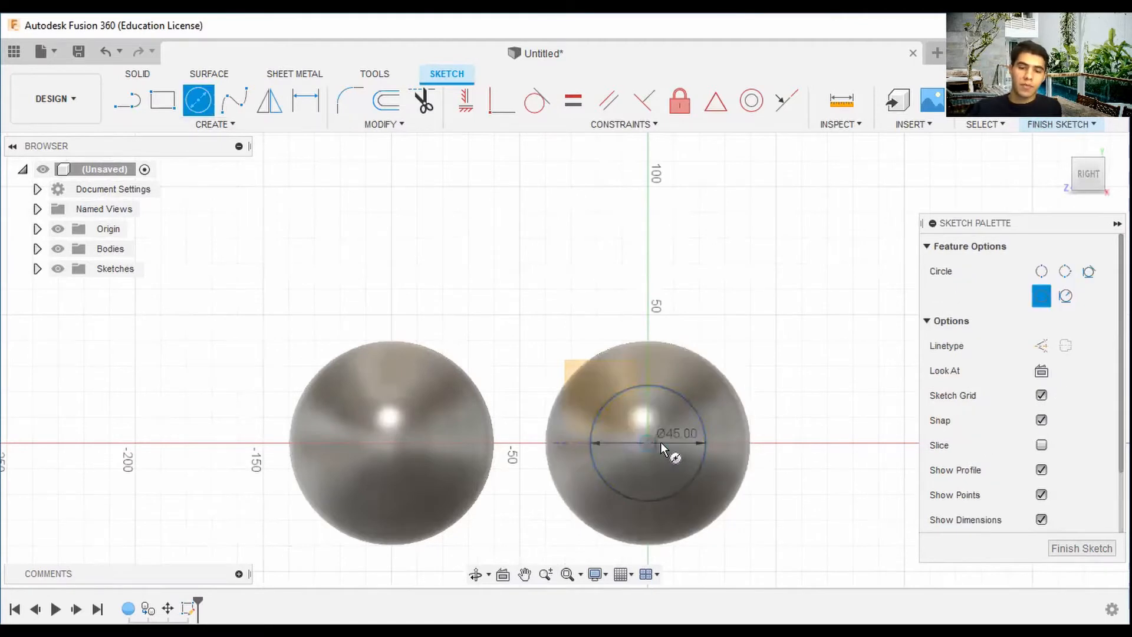
Draw a concentric 5 mm diameter circle at the same centre and finish the sketch.
{"action": "left_click", "coordinate": [663, 441]}
{"action": "type", "text": "5"}
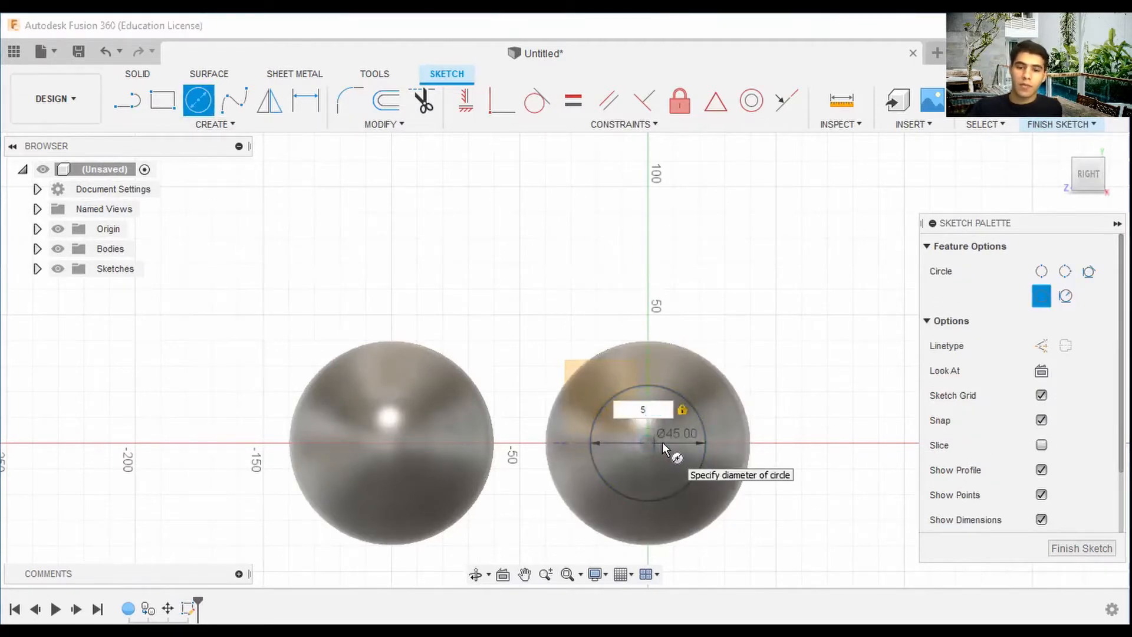
{"action": "key", "text": "Return"}
{"action": "key", "text": "Escape"}
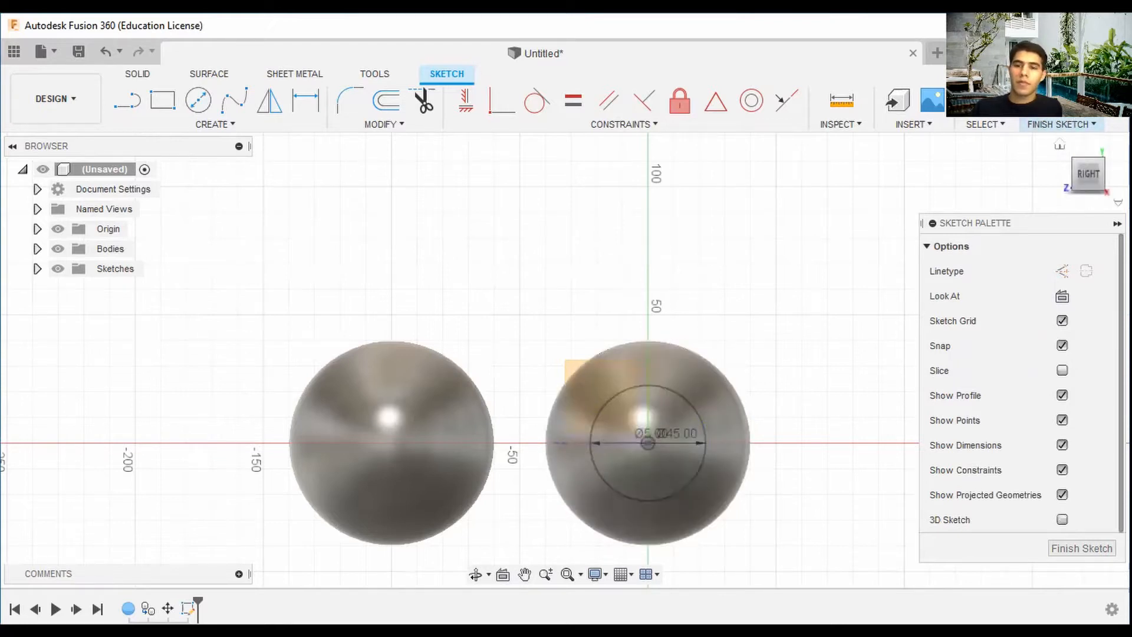
{"action": "middle_click_drag", "start_coordinate": [565, 360], "coordinate": [598, 343], "text": "shift"}
{"action": "left_click", "coordinate": [1058, 122]}
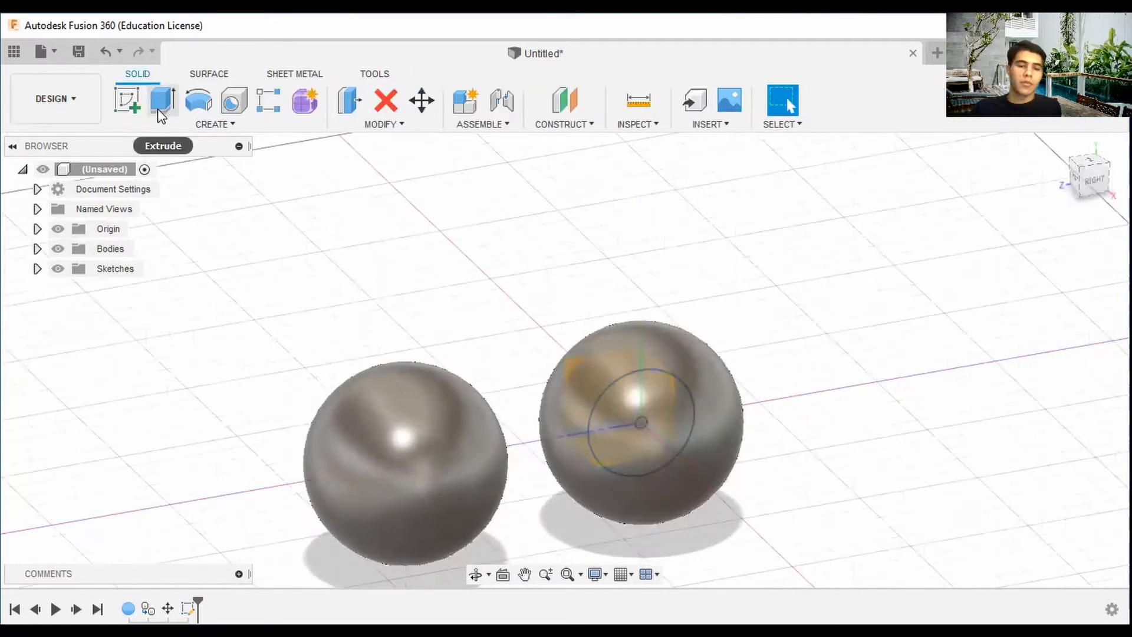
Extrude the ring profile between the two circles 50 mm through the original sphere using the Intersect operation.
{"action": "left_click", "coordinate": [158, 108]}
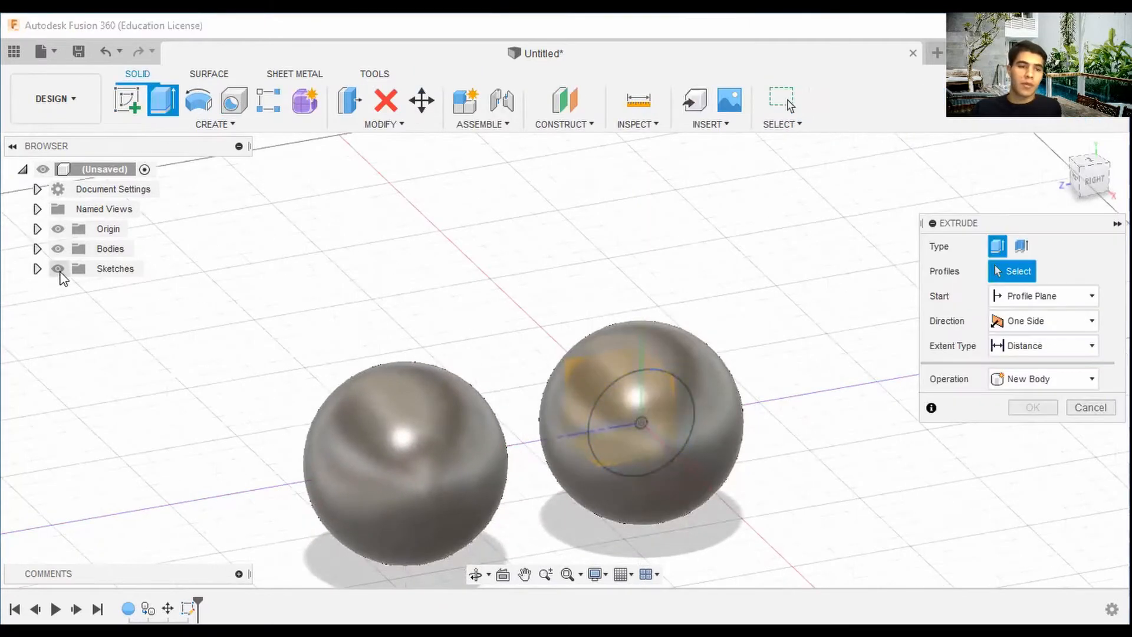
{"action": "left_click", "coordinate": [37, 268]}
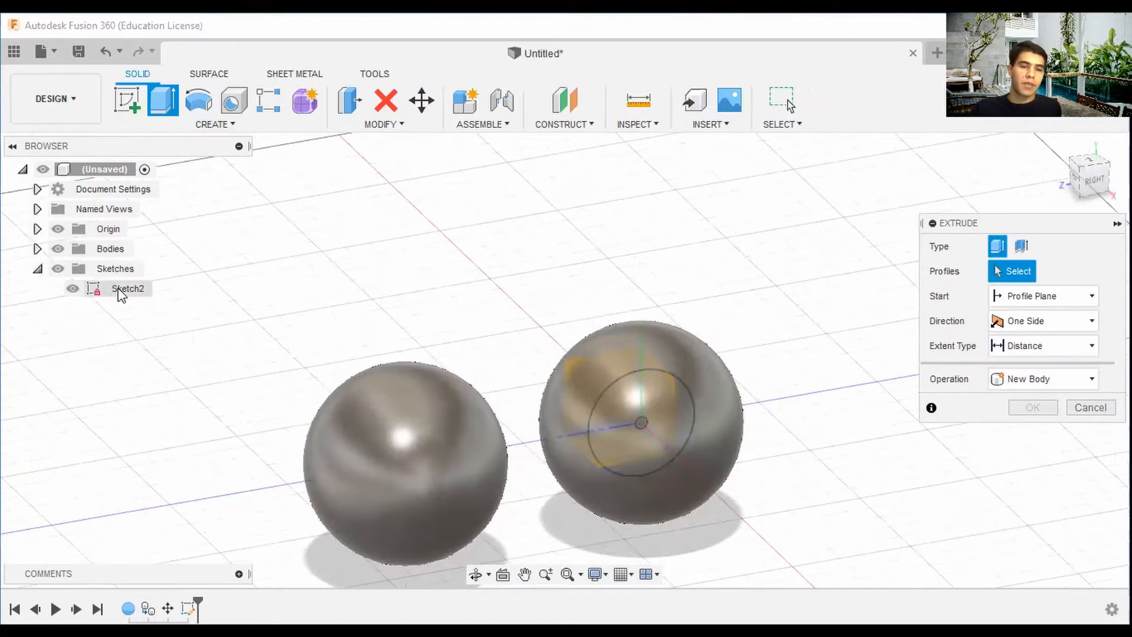
{"action": "left_click", "coordinate": [57, 248]}
{"action": "left_click", "coordinate": [676, 421]}
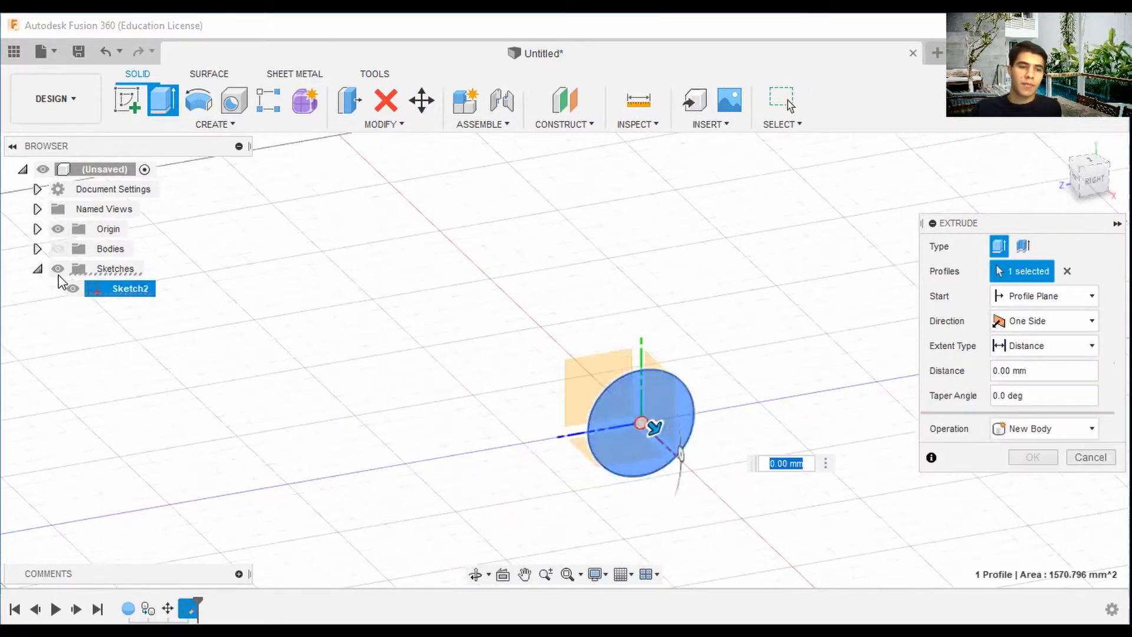
{"action": "left_click", "coordinate": [61, 250]}
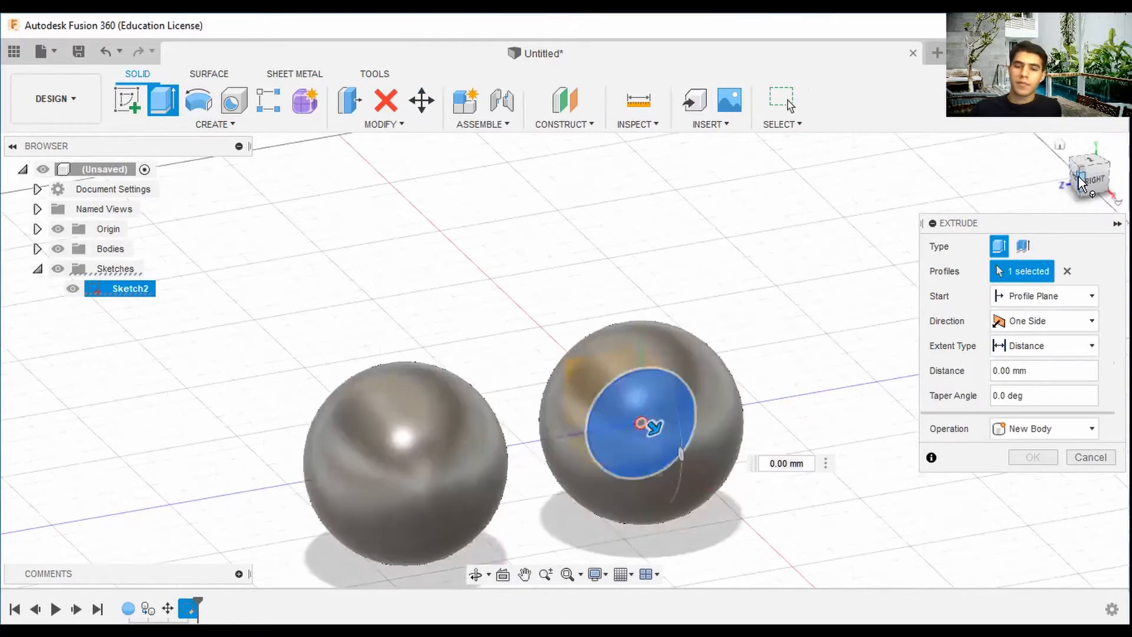
{"action": "left_click", "coordinate": [1077, 179]}
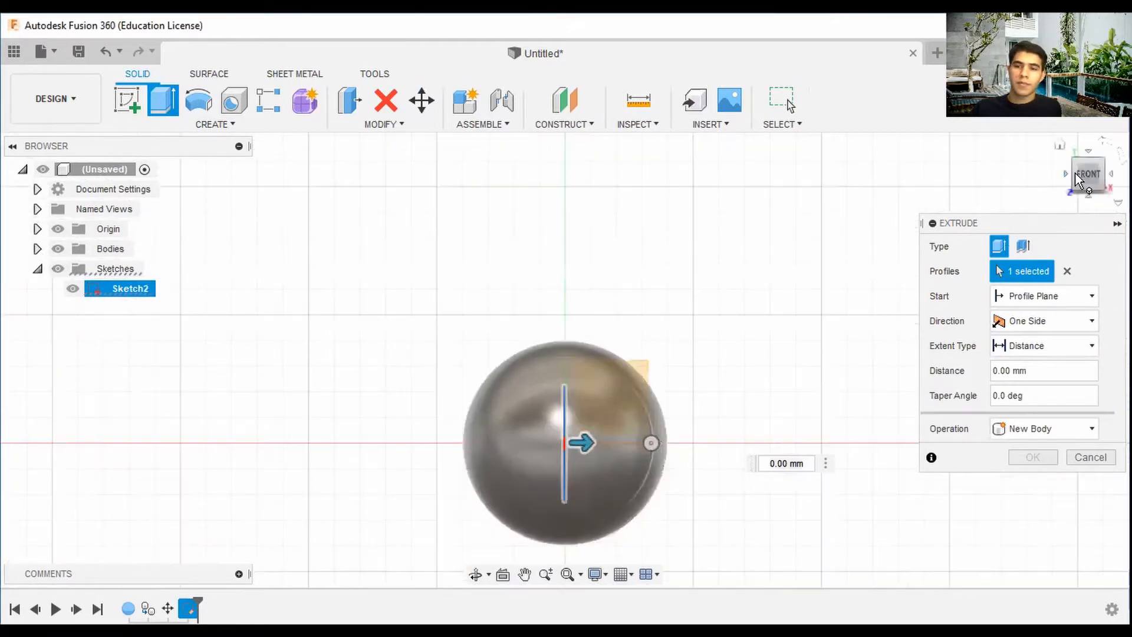
{"action": "left_click_drag", "start_coordinate": [1078, 180], "coordinate": [1083, 224]}
{"action": "left_click_drag", "start_coordinate": [578, 351], "coordinate": [704, 346]}
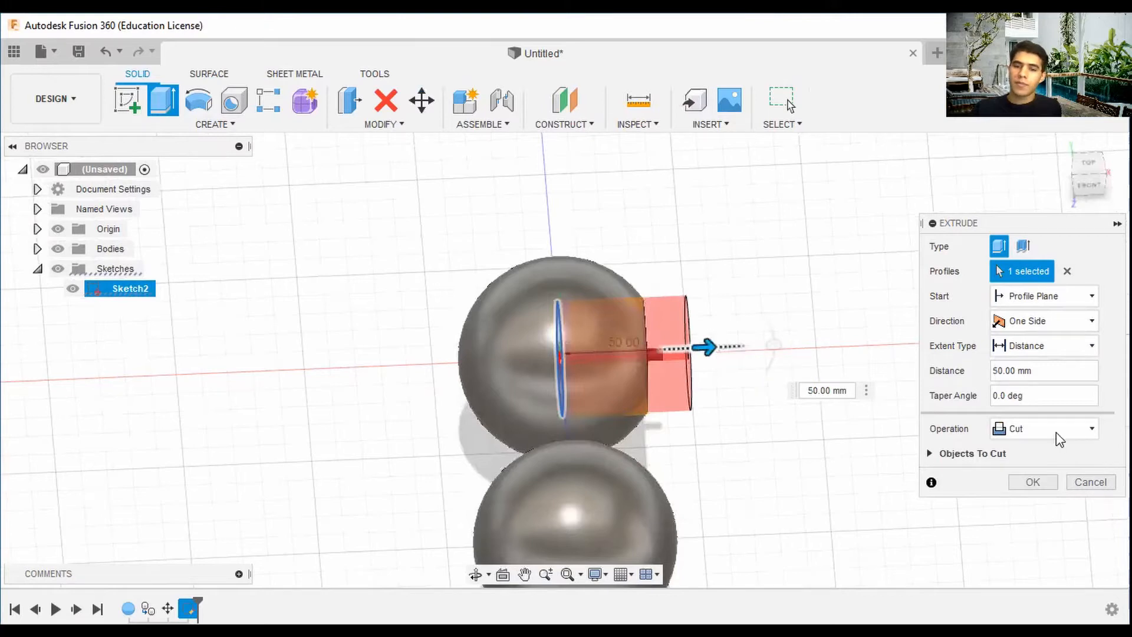
{"action": "scroll", "coordinate": [1056, 433], "scroll_direction": "down", "scroll_amount": 1}
{"action": "left_click", "coordinate": [1100, 182]}
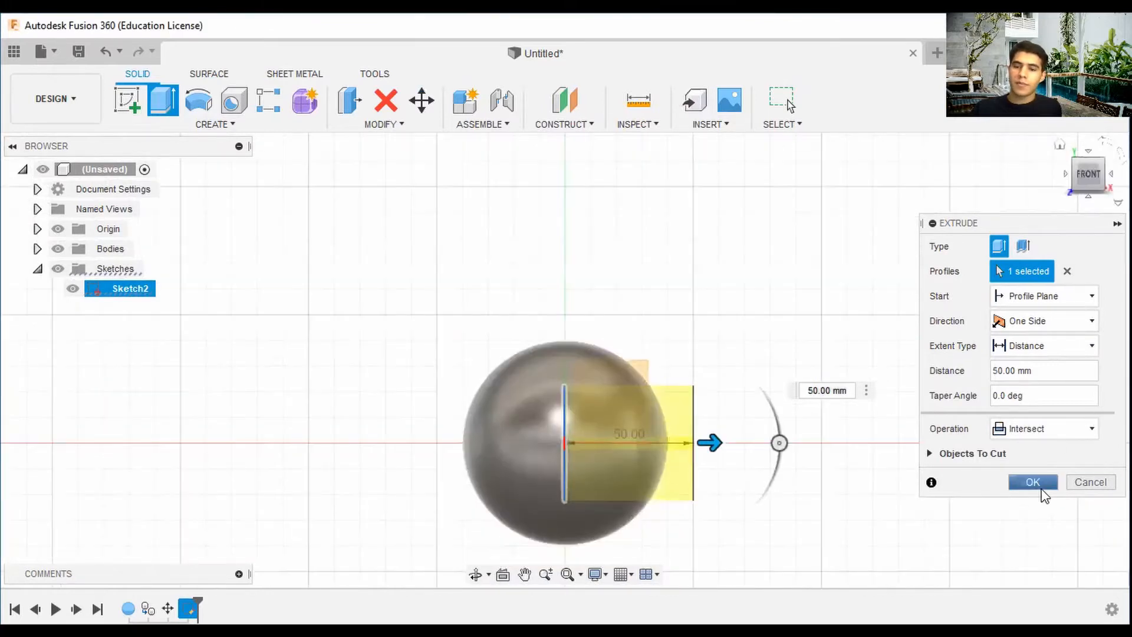
{"action": "left_click", "coordinate": [1032, 482]}
{"action": "left_click", "coordinate": [1076, 174]}
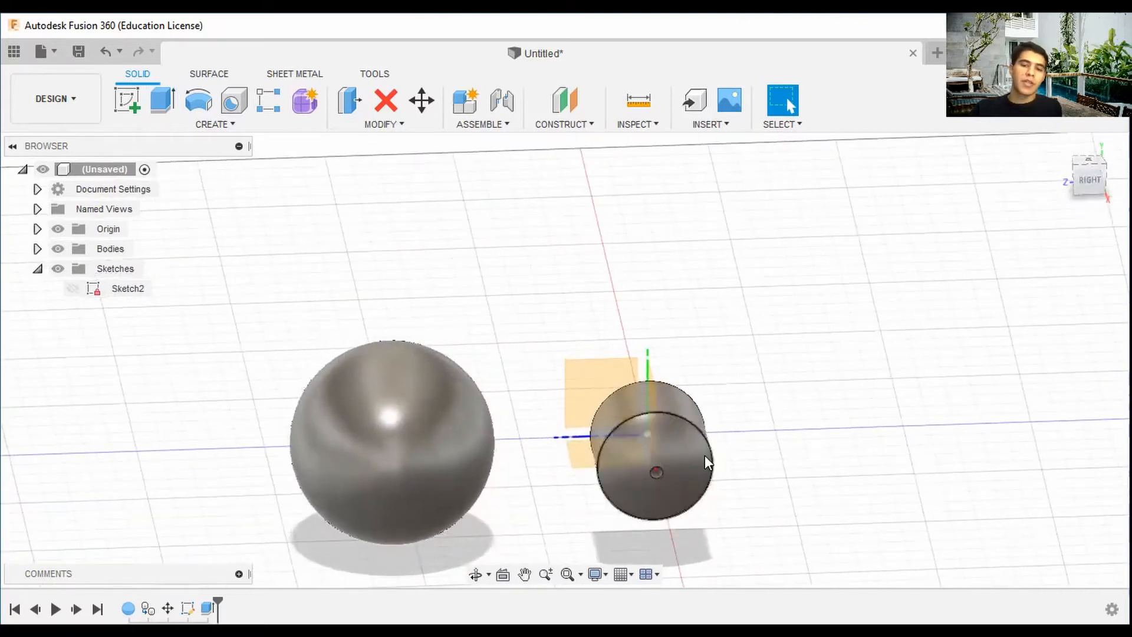
{"action": "left_click_drag", "start_coordinate": [1101, 191], "coordinate": [1118, 188]}
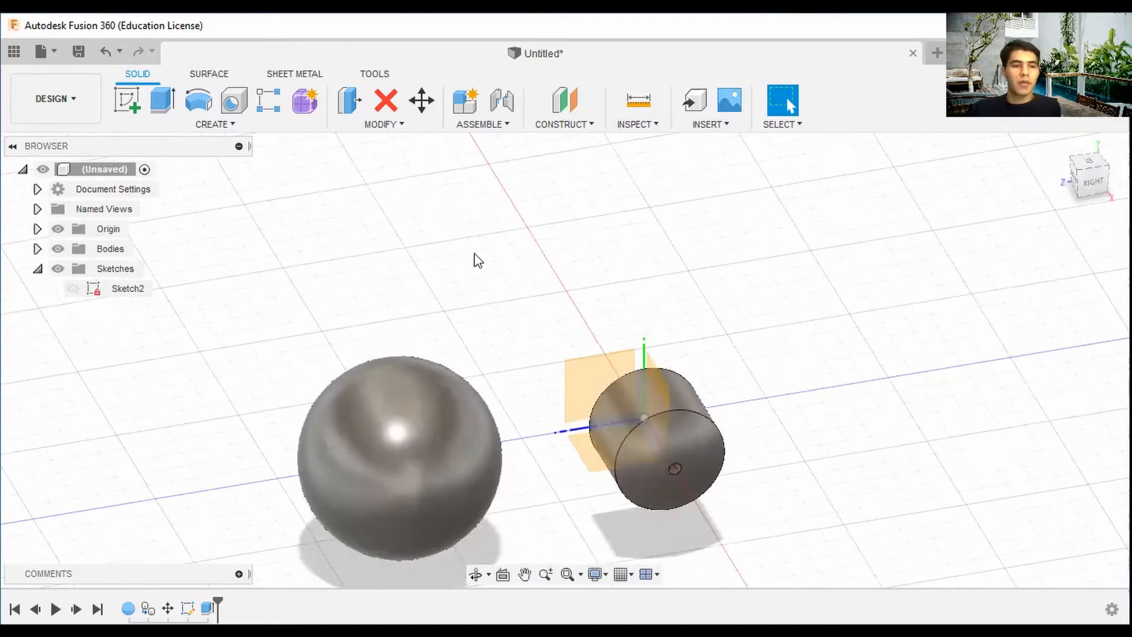
Show the sketch and copy the other sphere with Move/Copy, moving the copy -100 mm along Z onto the origin.
{"action": "left_click", "coordinate": [72, 288]}
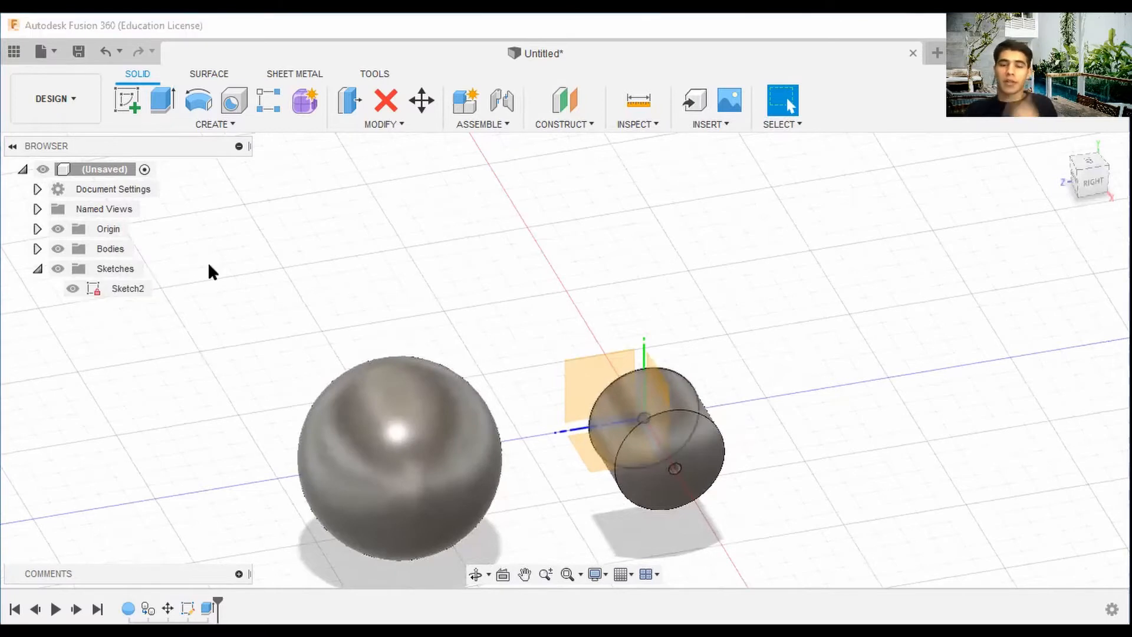
{"action": "left_click", "coordinate": [420, 102]}
{"action": "left_click", "coordinate": [389, 462]}
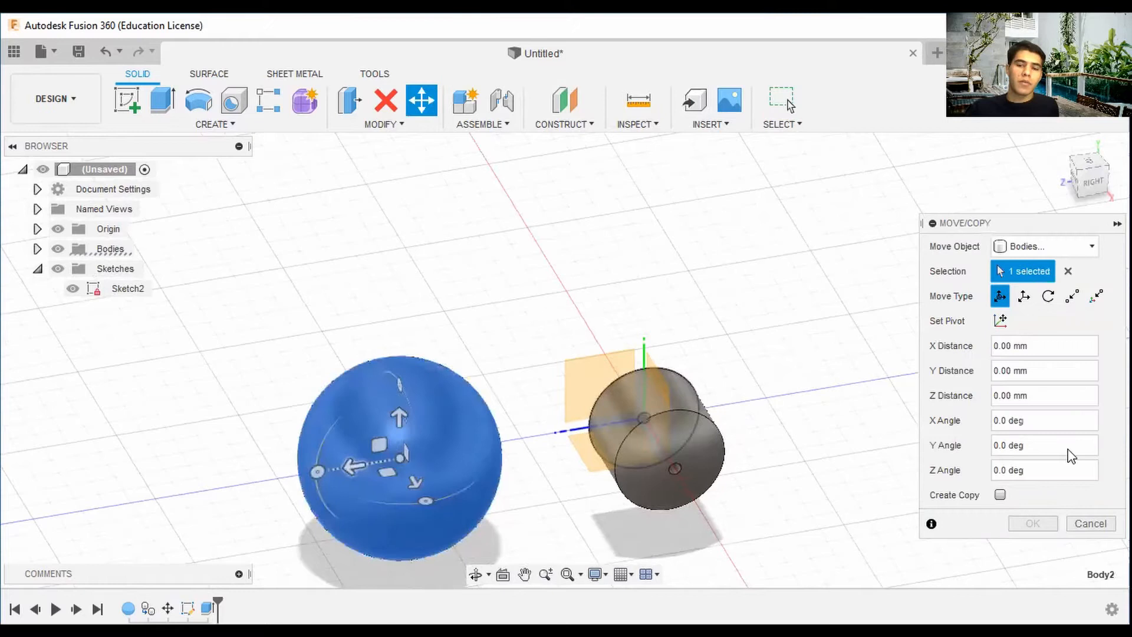
{"action": "left_click", "coordinate": [1000, 496]}
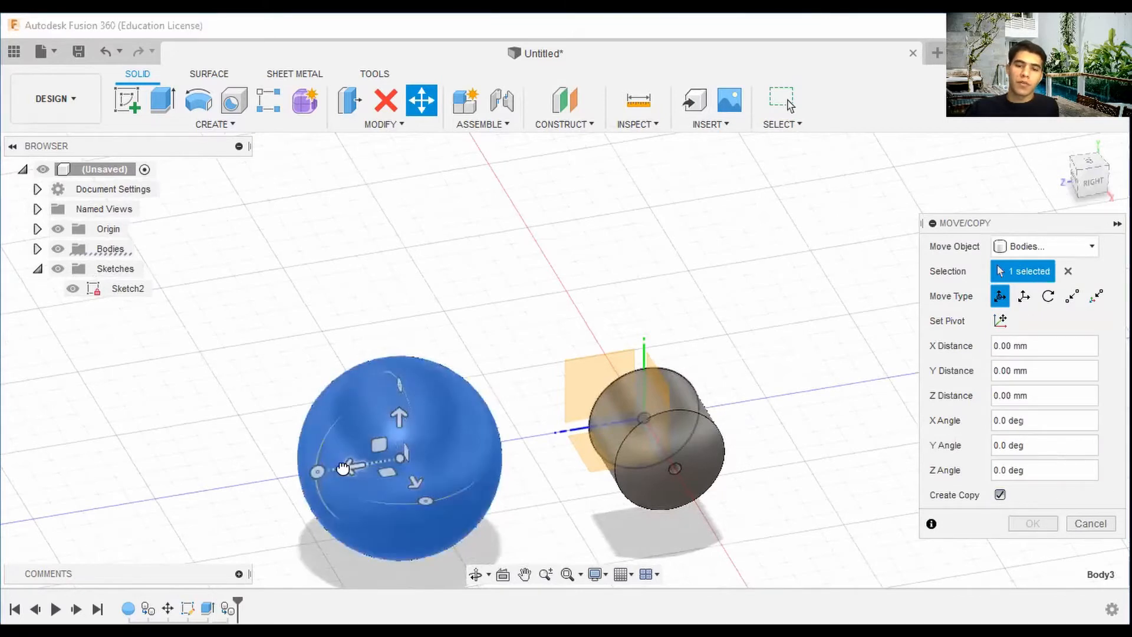
{"action": "left_click_drag", "start_coordinate": [342, 468], "coordinate": [587, 429]}
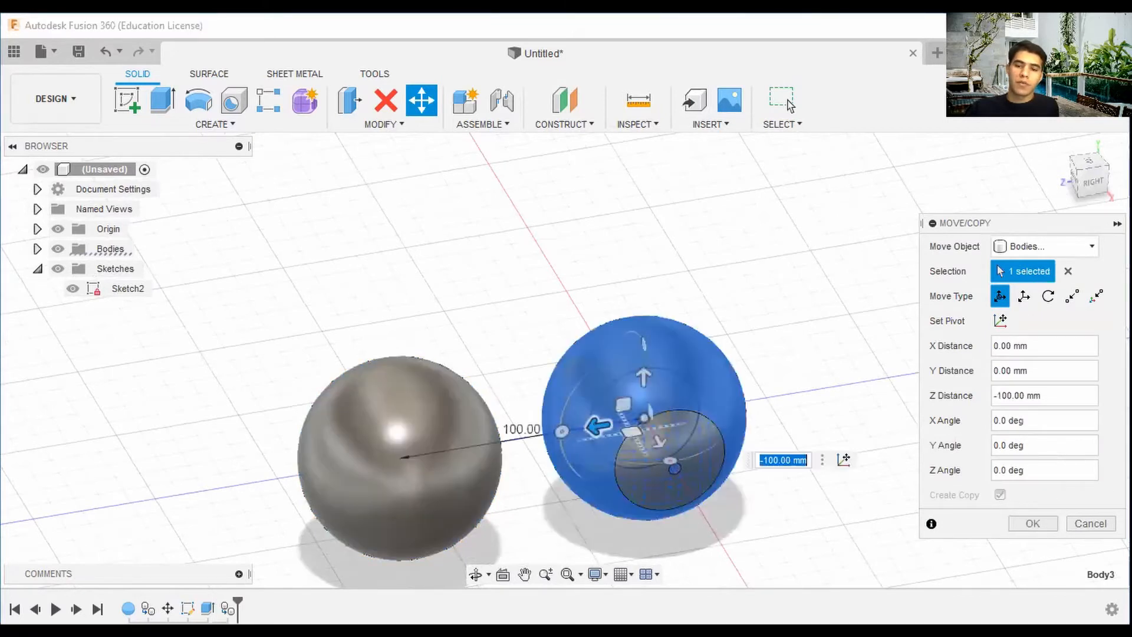
{"action": "left_click", "coordinate": [1032, 526]}
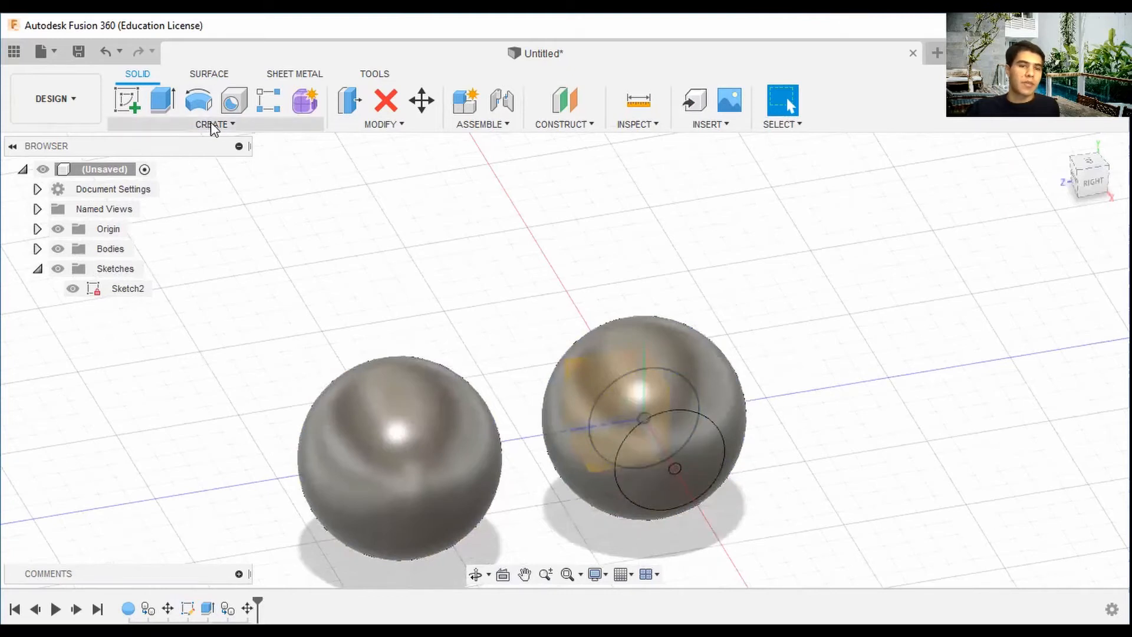
Extrude the 5 mm circle profile 40 mm through the copied sphere using the Intersect operation.
{"action": "left_click", "coordinate": [163, 112]}
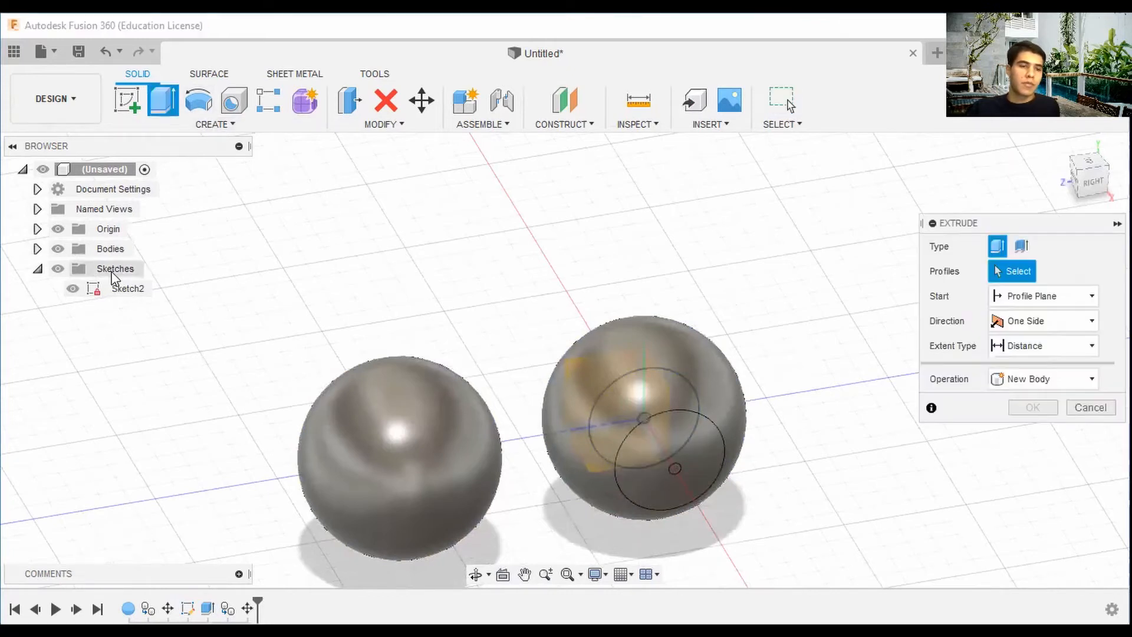
{"action": "left_click", "coordinate": [1087, 176]}
{"action": "left_click", "coordinate": [58, 249]}
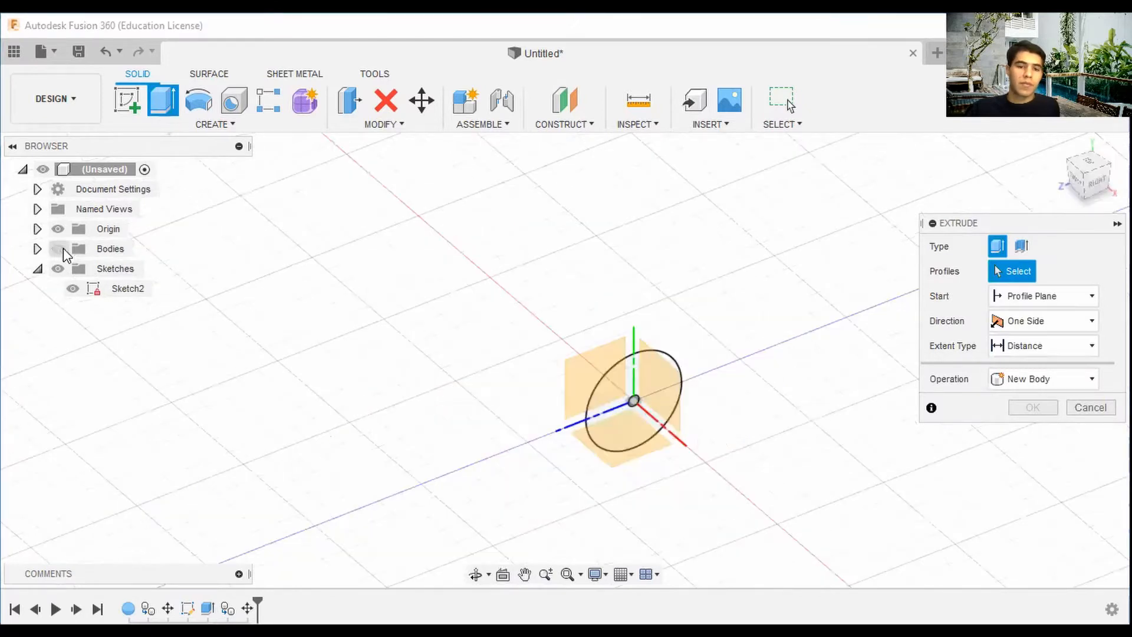
{"action": "left_click", "coordinate": [635, 406]}
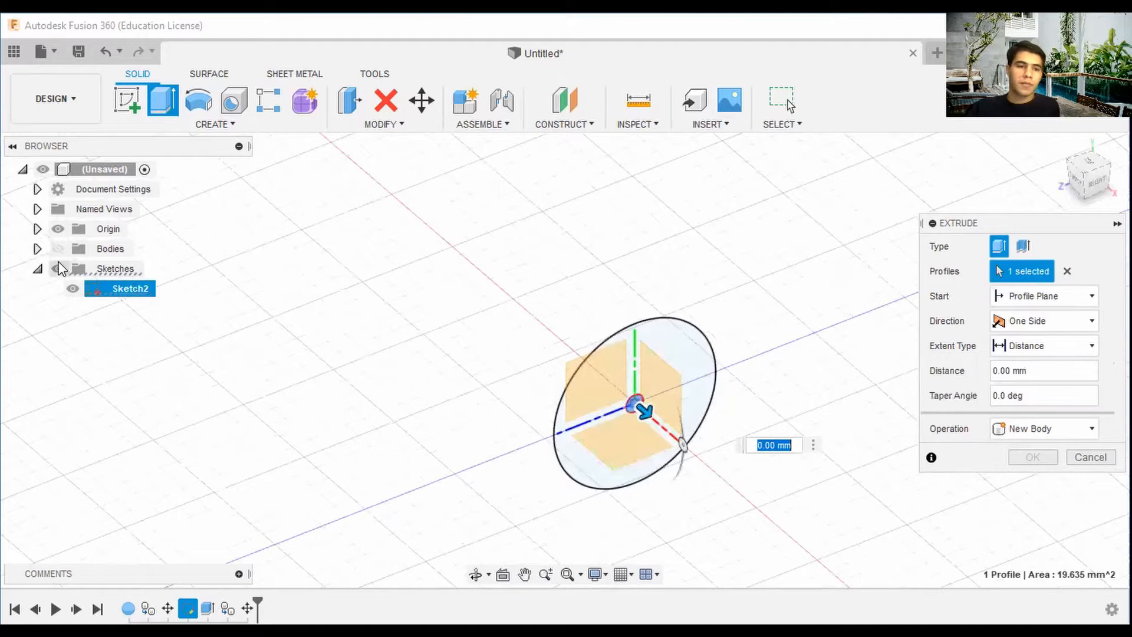
{"action": "left_click", "coordinate": [58, 250]}
{"action": "scroll", "coordinate": [788, 400], "scroll_direction": "down", "scroll_amount": 3}
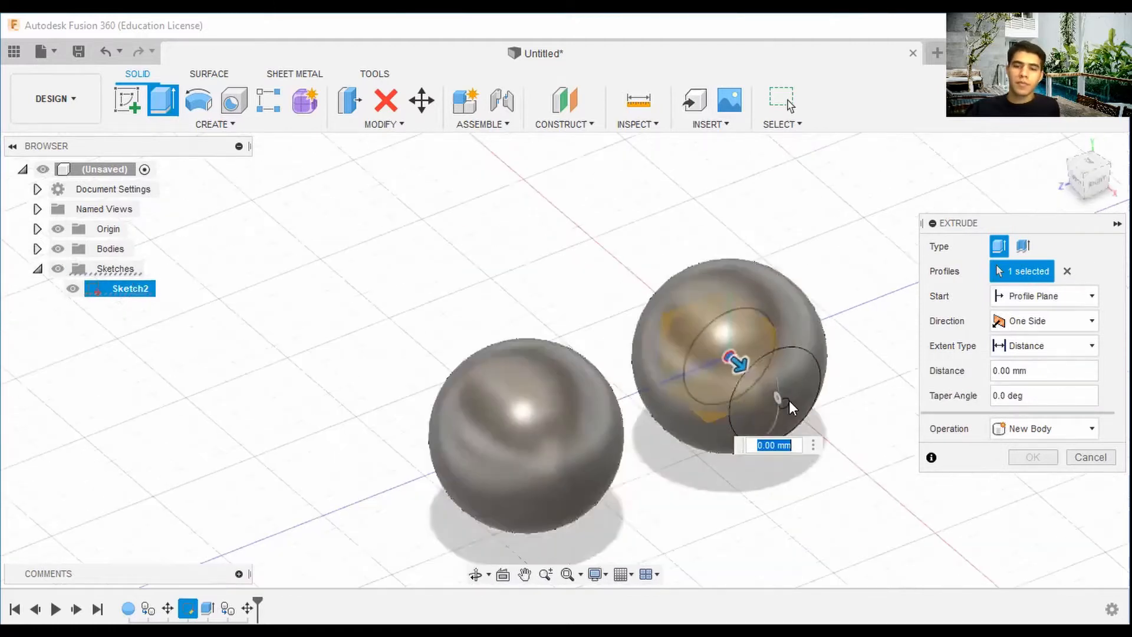
{"action": "left_click_drag", "start_coordinate": [737, 364], "coordinate": [805, 408]}
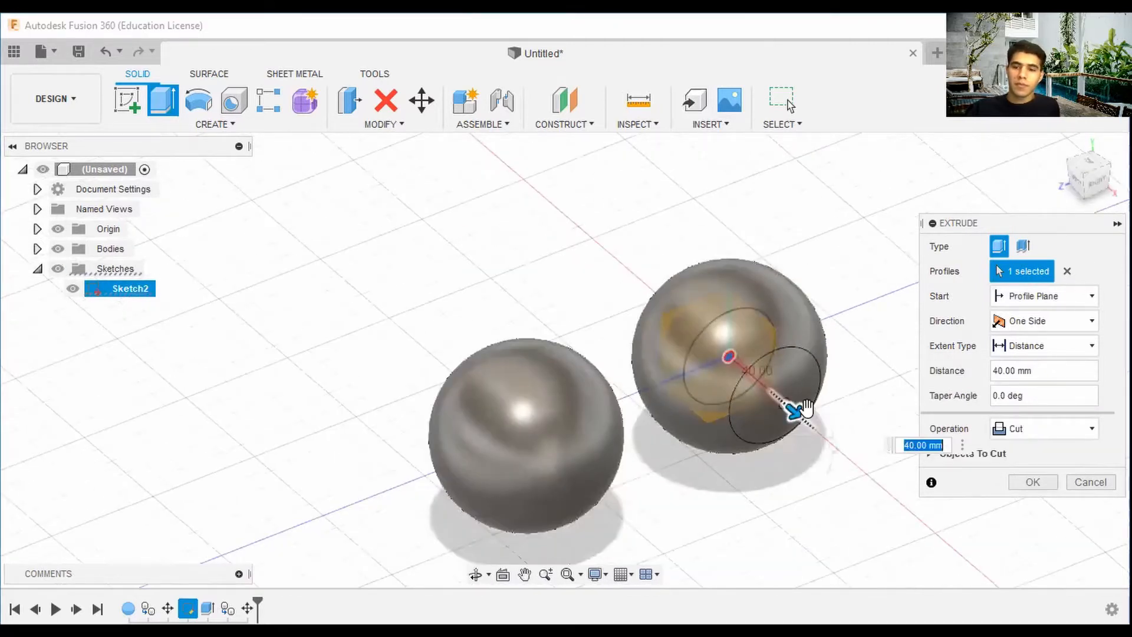
{"action": "left_click", "coordinate": [1044, 429]}
{"action": "left_click", "coordinate": [1029, 484]}
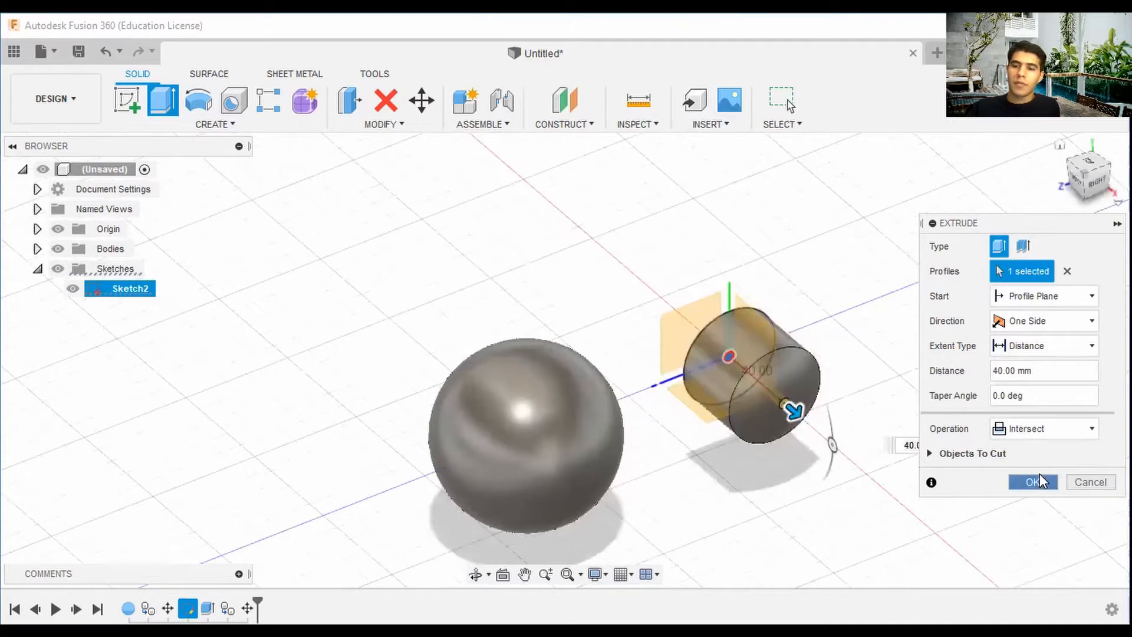
{"action": "left_click", "coordinate": [1041, 481]}
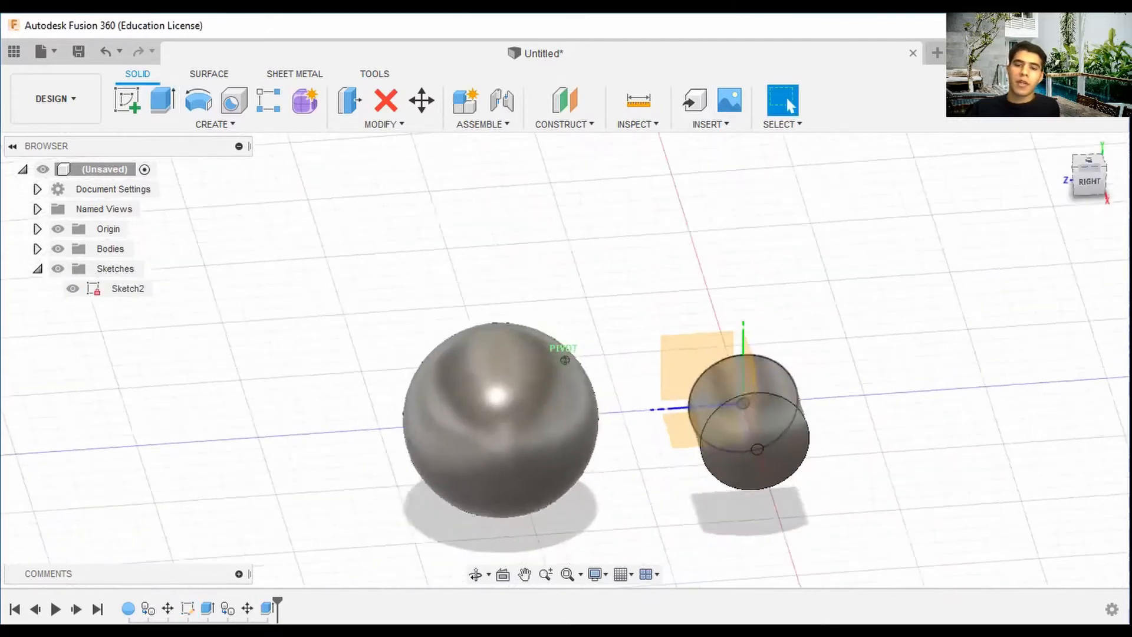
Move the remaining sphere's face -110 mm along Z with Move/Copy.
{"action": "left_click", "coordinate": [459, 382]}
{"action": "right_click", "coordinate": [458, 382]}
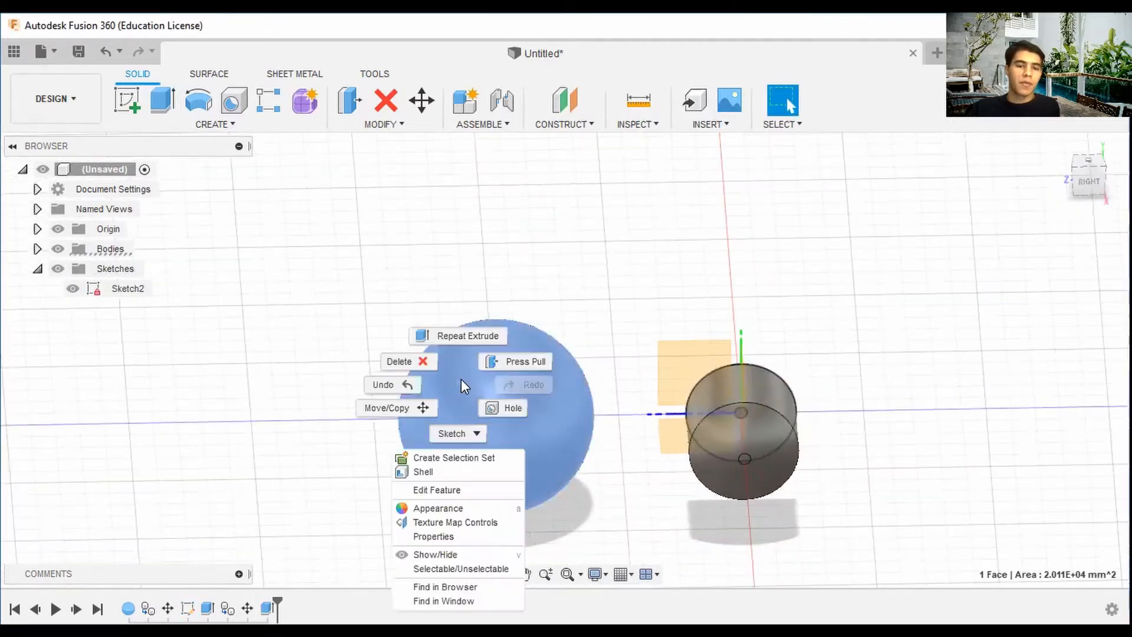
{"action": "left_click", "coordinate": [416, 405]}
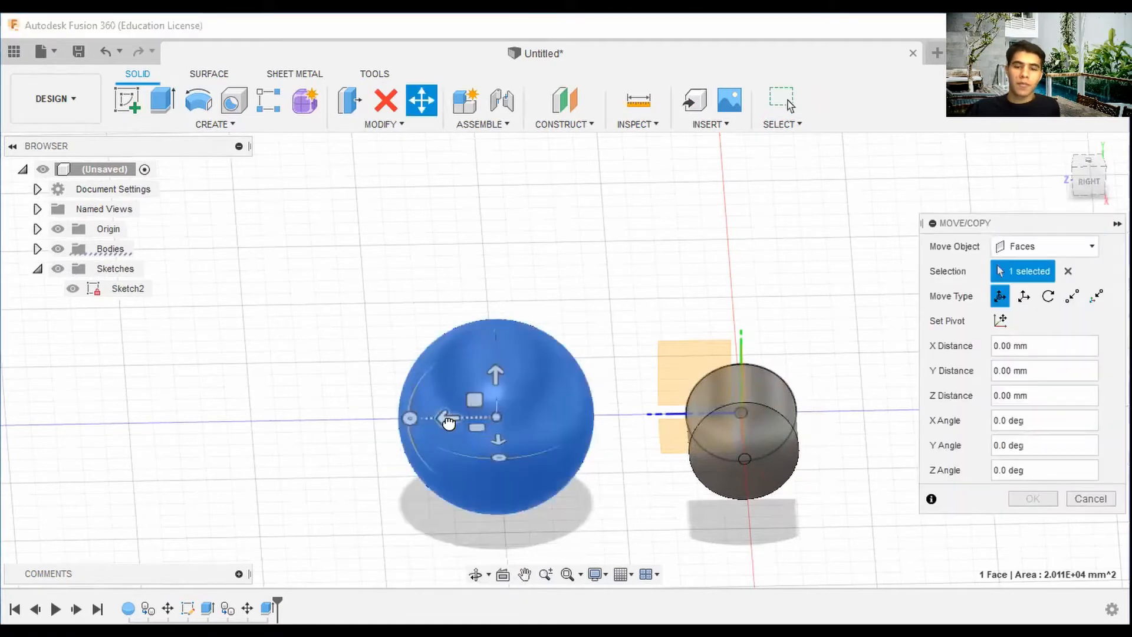
{"action": "left_click_drag", "start_coordinate": [448, 423], "coordinate": [708, 416]}
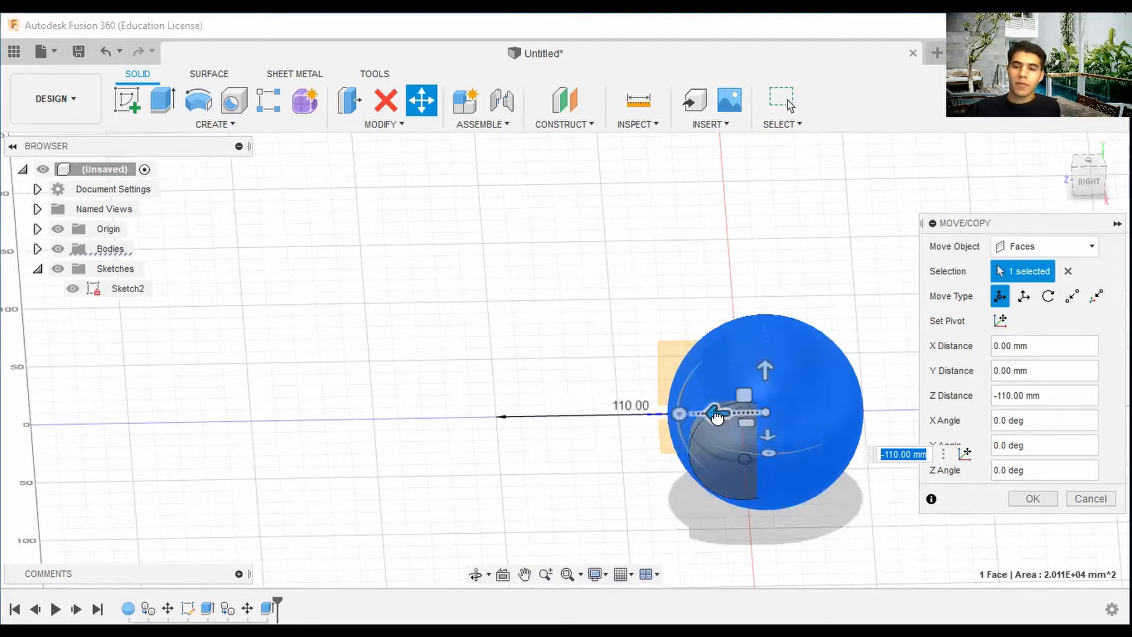
{"action": "left_click", "coordinate": [1031, 498]}
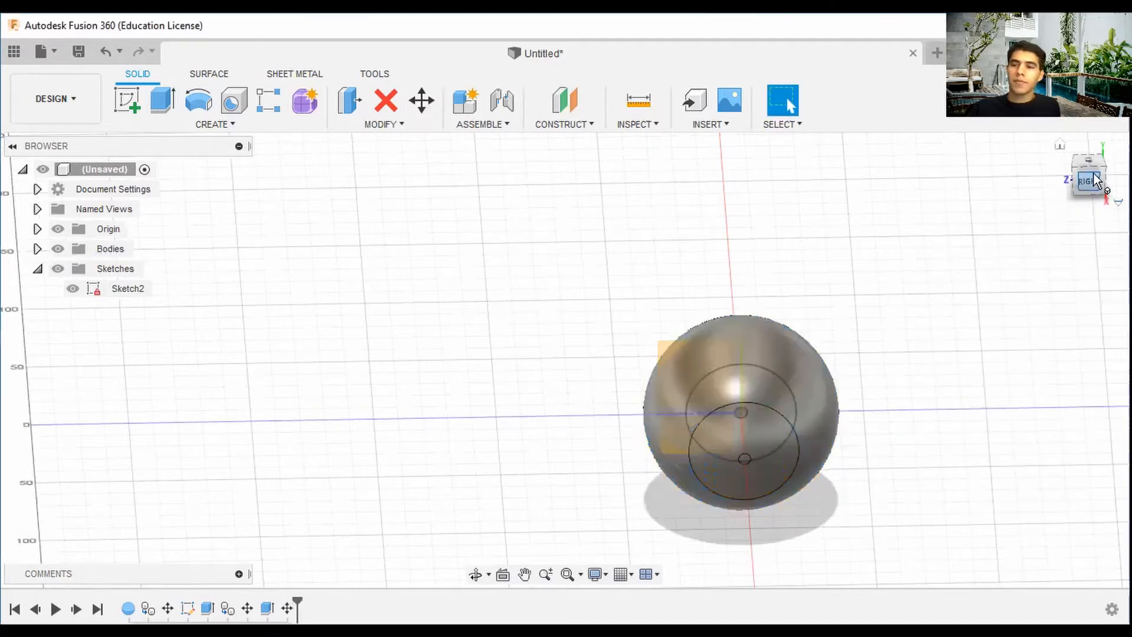
Create a construction plane at a 20 deg angle through the Y axis.
{"action": "mouse_move", "coordinate": [1095, 181]}
{"action": "left_mouse_down"}
{"action": "mouse_move", "coordinate": [1114, 145]}
{"action": "mouse_move", "coordinate": [1122, 158]}
{"action": "mouse_move", "coordinate": [1107, 184]}
{"action": "mouse_move", "coordinate": [1092, 183]}
{"action": "left_mouse_up"}
{"action": "left_click", "coordinate": [1048, 155]}
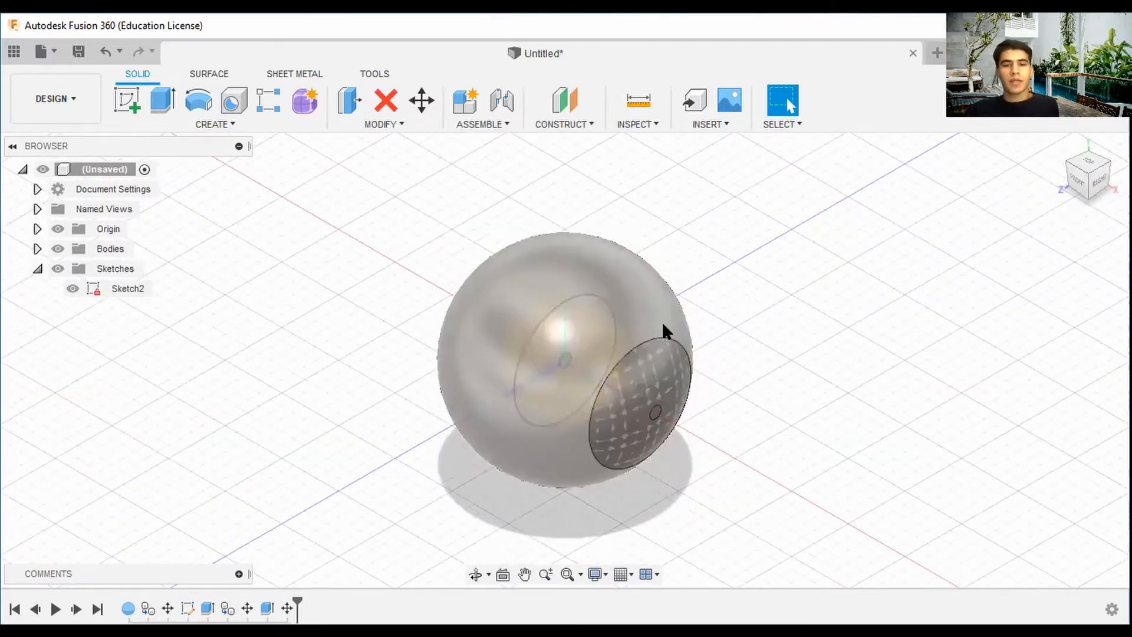
{"action": "left_click", "coordinate": [590, 130]}
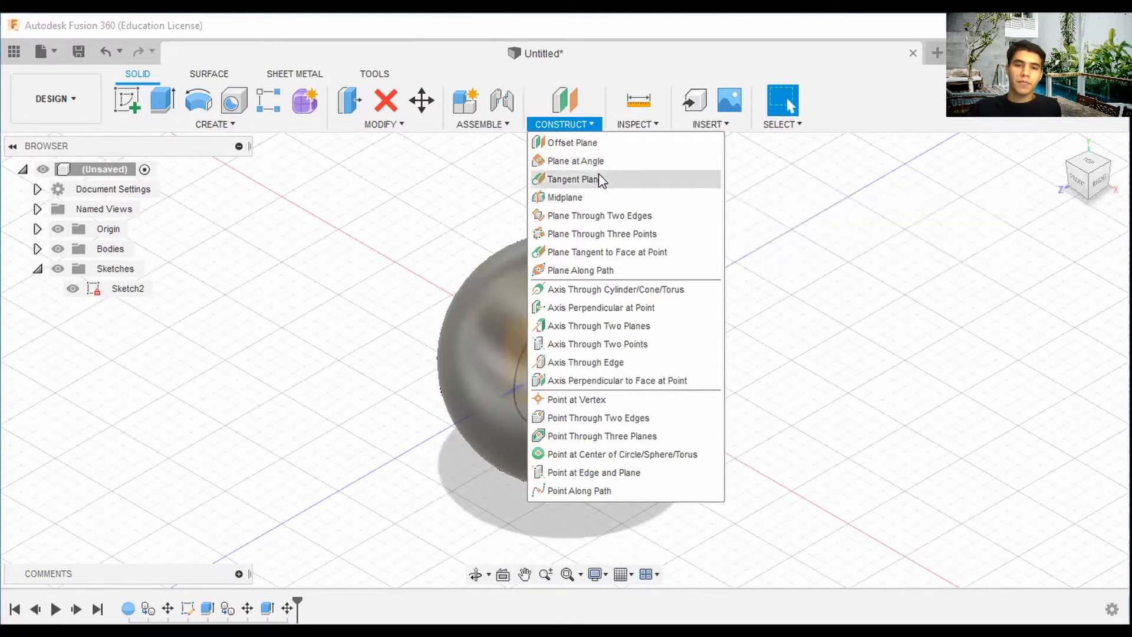
{"action": "left_click", "coordinate": [576, 161]}
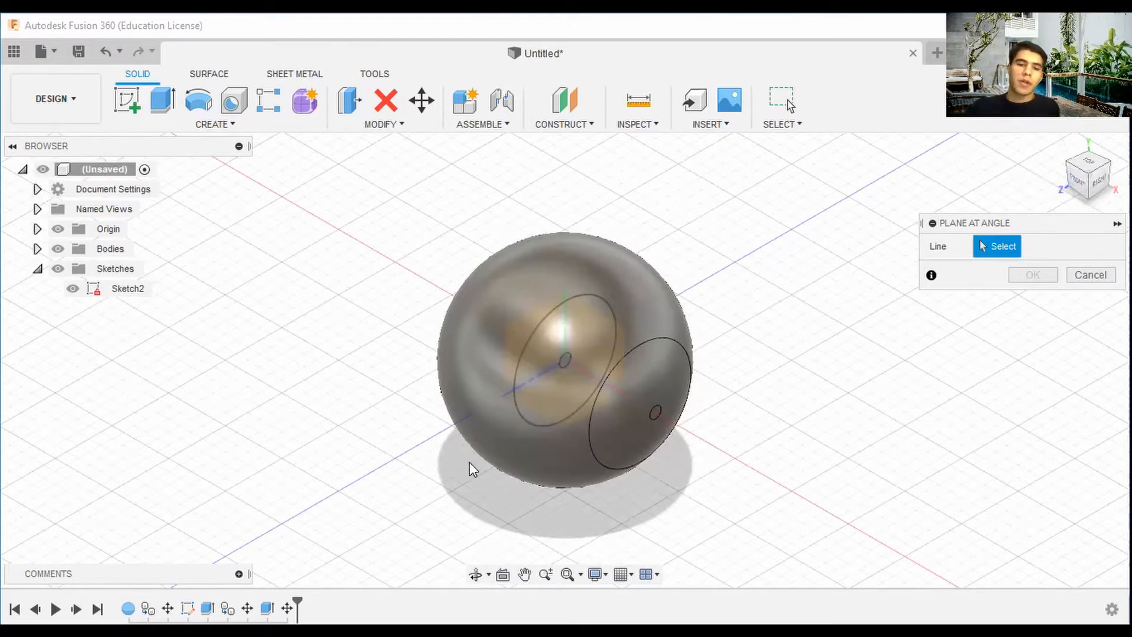
{"action": "left_click", "coordinate": [565, 308]}
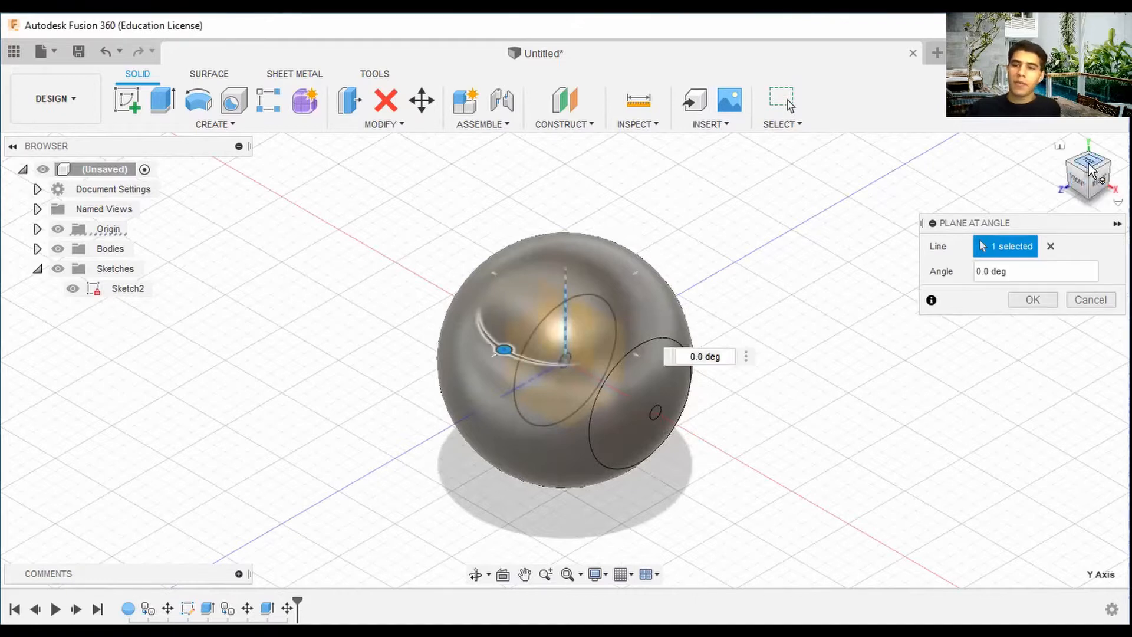
{"action": "left_click", "coordinate": [1088, 165]}
{"action": "left_click_drag", "start_coordinate": [564, 447], "coordinate": [595, 449]}
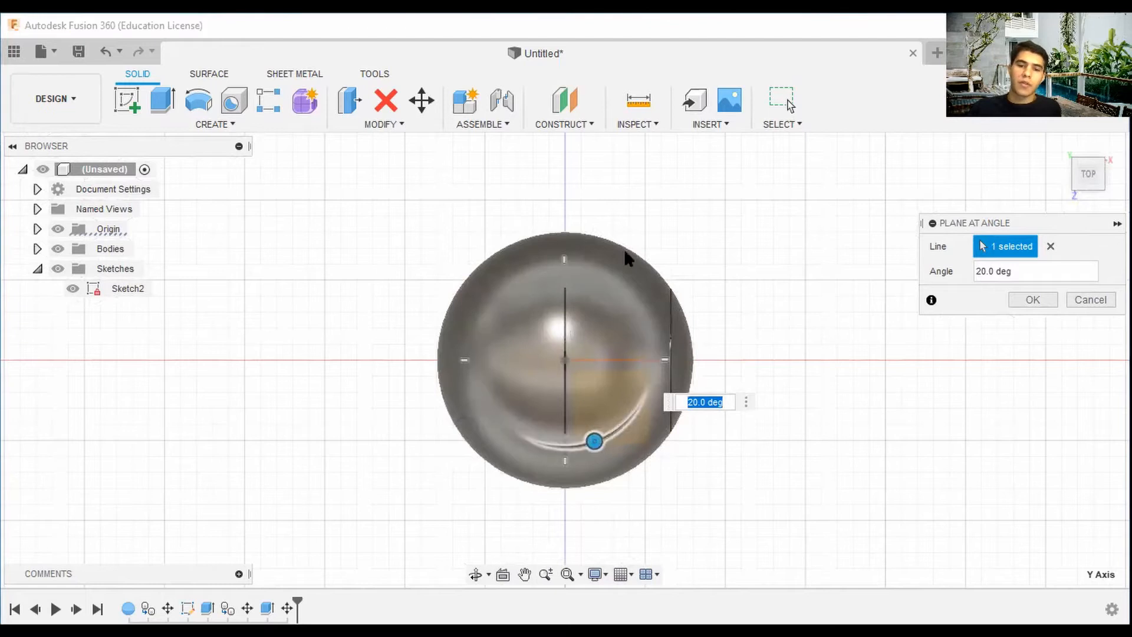
{"action": "left_click", "coordinate": [1029, 301]}
Hide the bodies and examine the new angled plane from the top view.
{"action": "left_click", "coordinate": [1071, 168]}
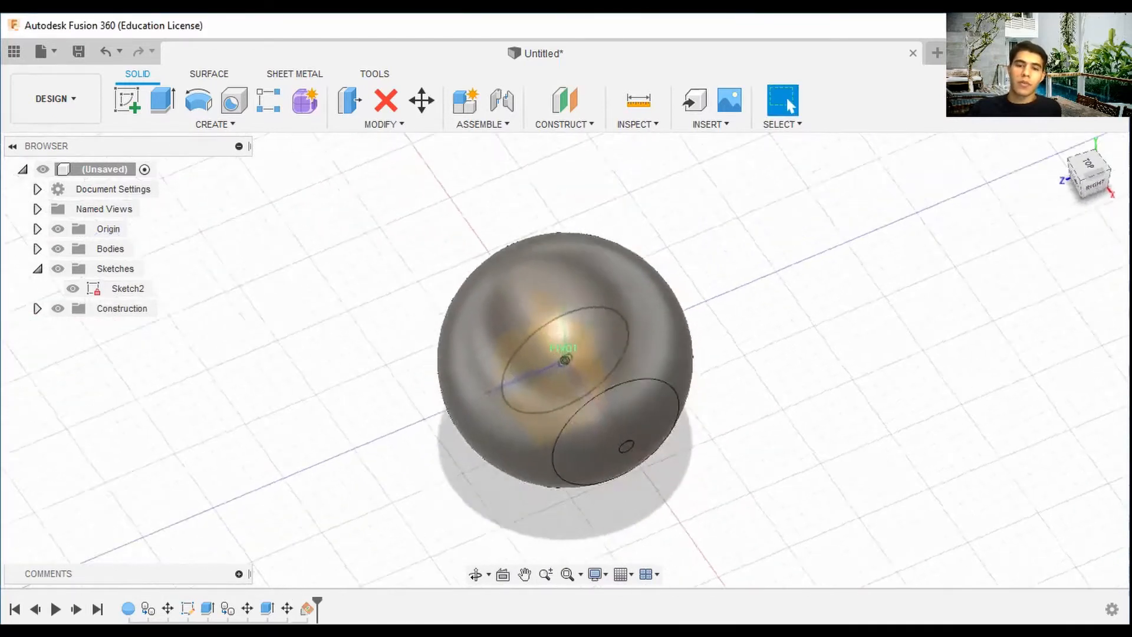
{"action": "left_click_drag", "start_coordinate": [1075, 171], "coordinate": [1092, 192]}
{"action": "scroll", "coordinate": [518, 372], "scroll_direction": "up", "scroll_amount": 4}
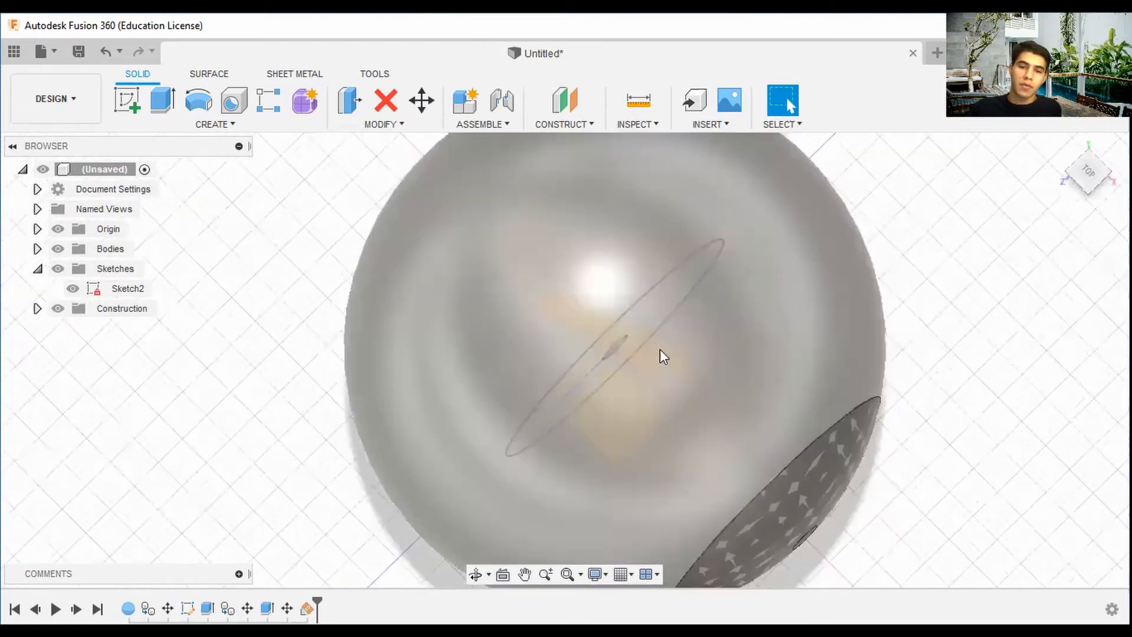
{"action": "left_click", "coordinate": [1073, 179]}
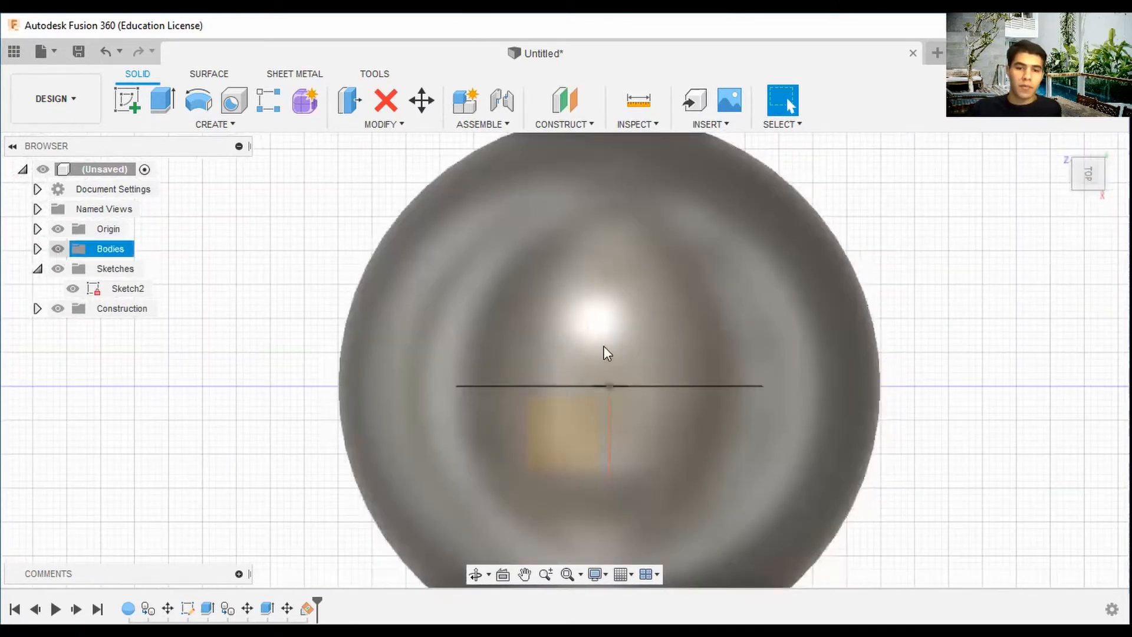
{"action": "key", "text": "v"}
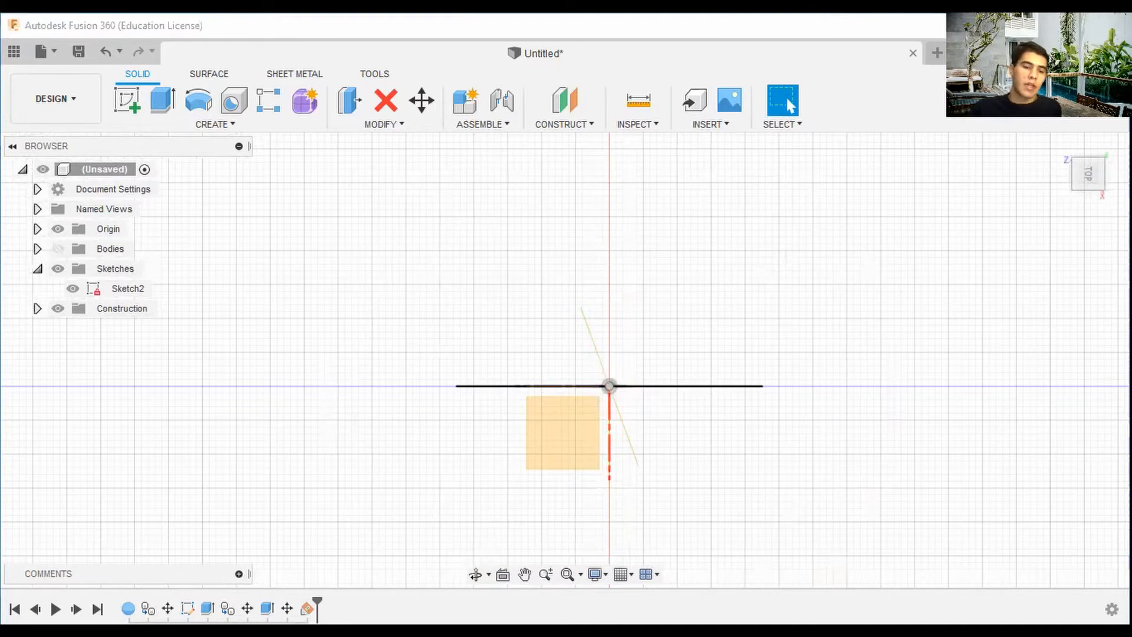
{"action": "right_click", "coordinate": [307, 608]}
{"action": "left_click", "coordinate": [383, 455]}
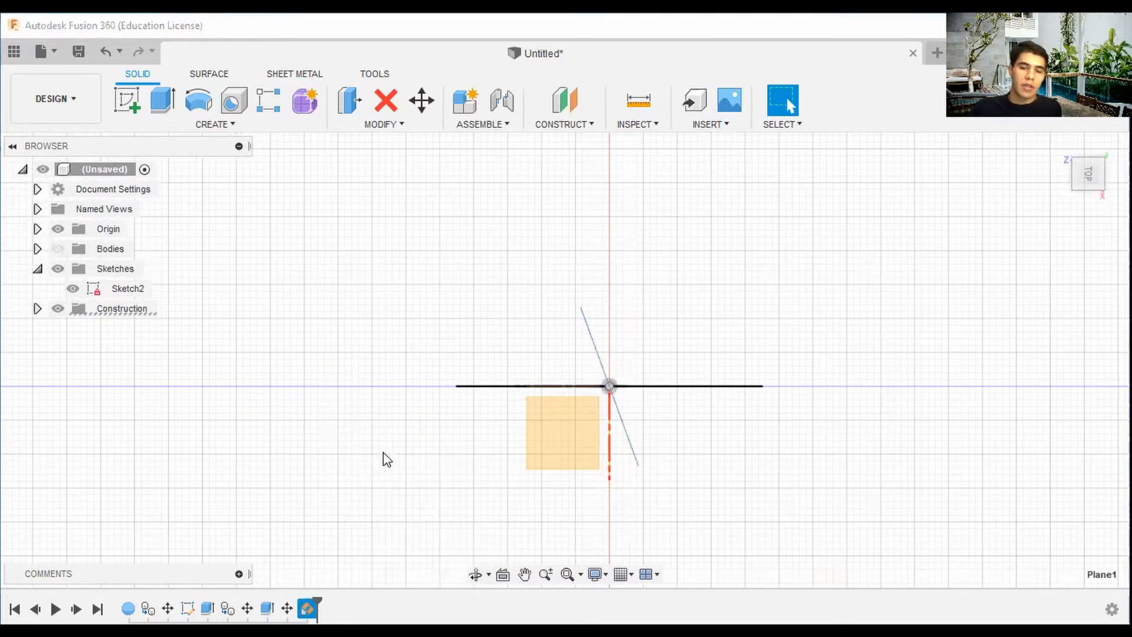
Edit the angled construction plane and set its angle to 70 deg.
{"action": "left_click_drag", "start_coordinate": [525, 417], "coordinate": [595, 453]}
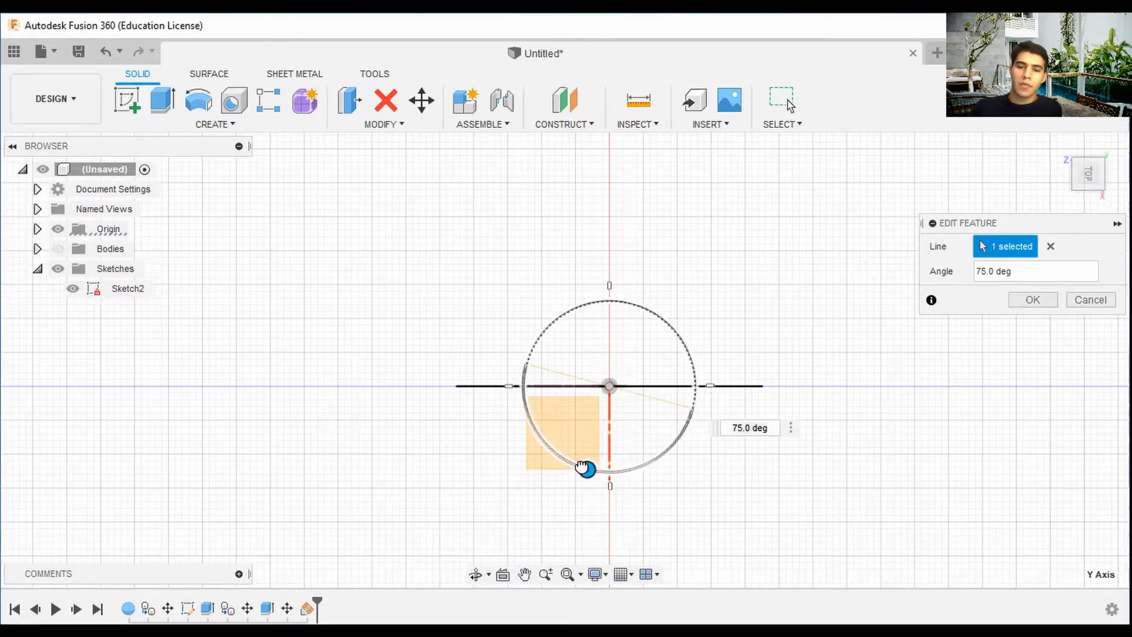
{"action": "left_click_drag", "start_coordinate": [583, 468], "coordinate": [576, 468]}
{"action": "left_click", "coordinate": [1027, 304]}
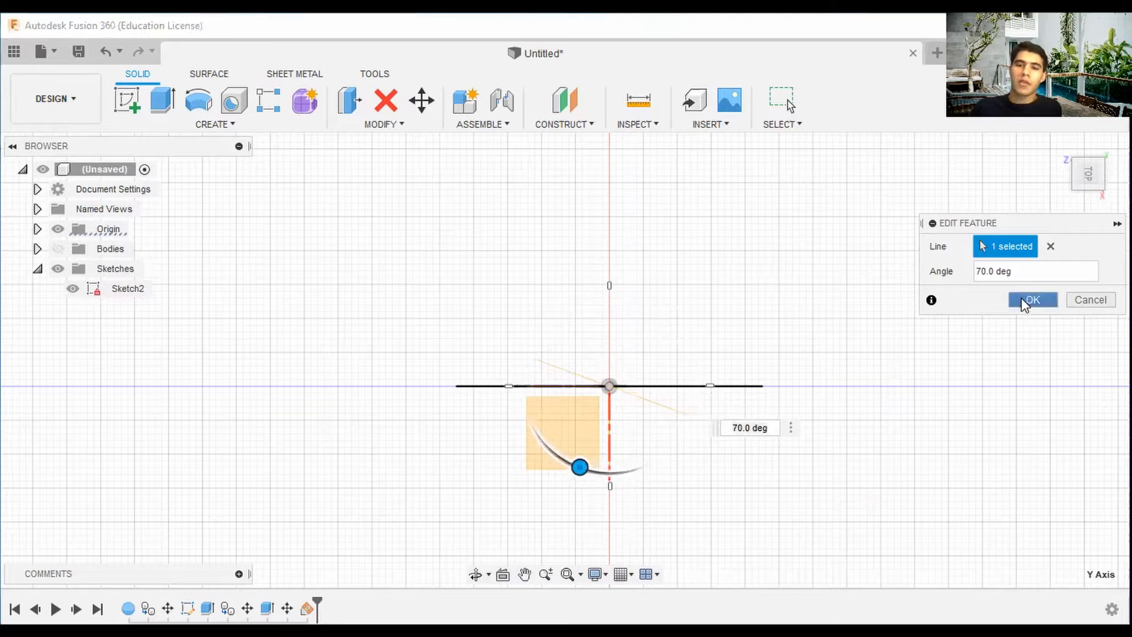
Create a second construction plane at an angle through the Y axis, mirroring the first plane.
{"action": "left_click", "coordinate": [570, 125]}
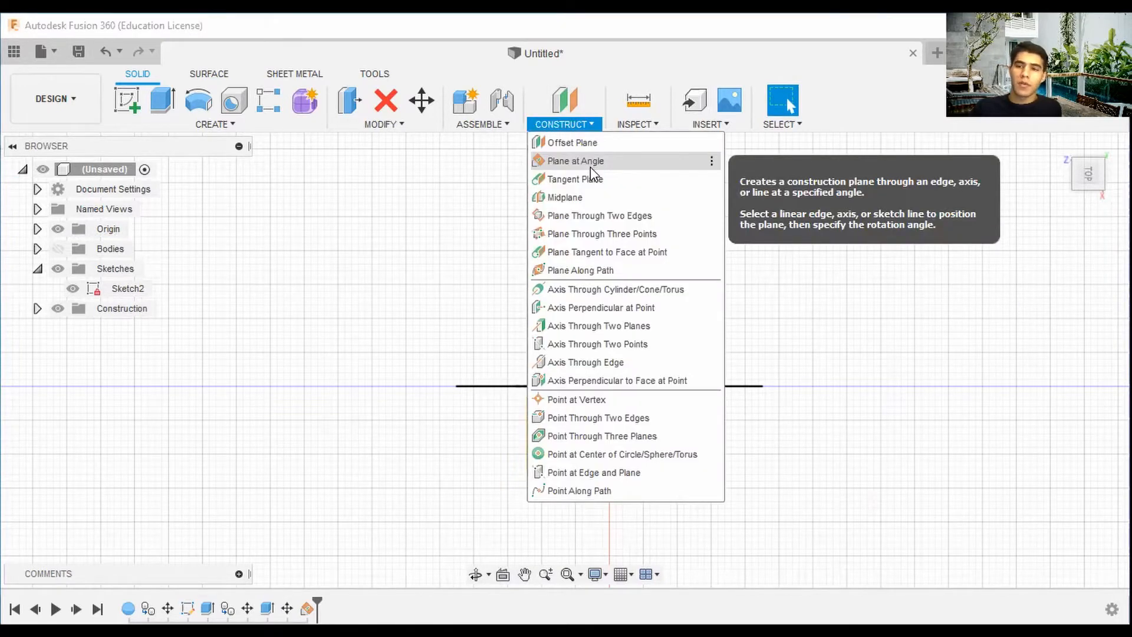
{"action": "left_click", "coordinate": [589, 160]}
{"action": "middle_click_drag", "start_coordinate": [606, 384], "coordinate": [613, 342], "text": "shift"}
{"action": "left_click", "coordinate": [613, 342]}
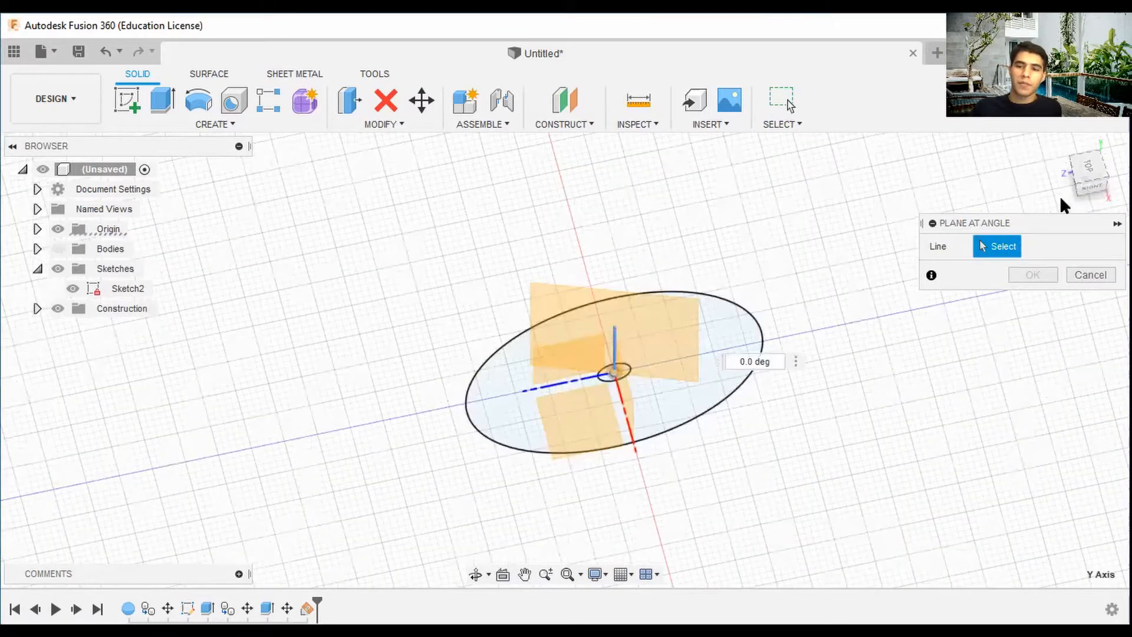
{"action": "left_click", "coordinate": [1084, 171]}
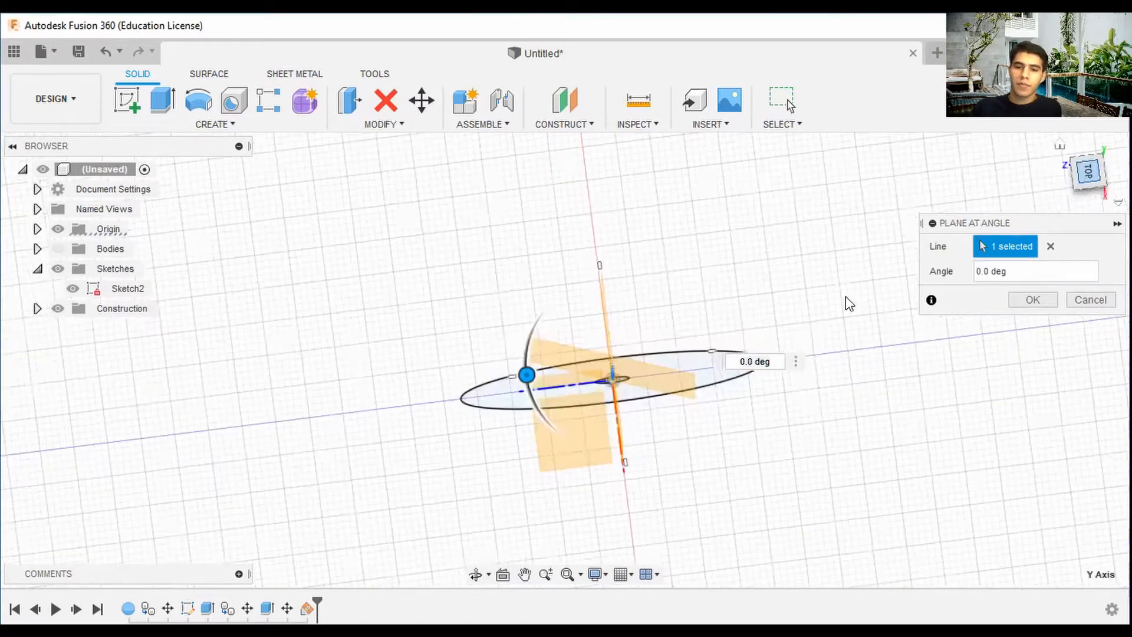
{"action": "left_click_drag", "start_coordinate": [521, 386], "coordinate": [620, 417]}
{"action": "left_click", "coordinate": [1024, 299]}
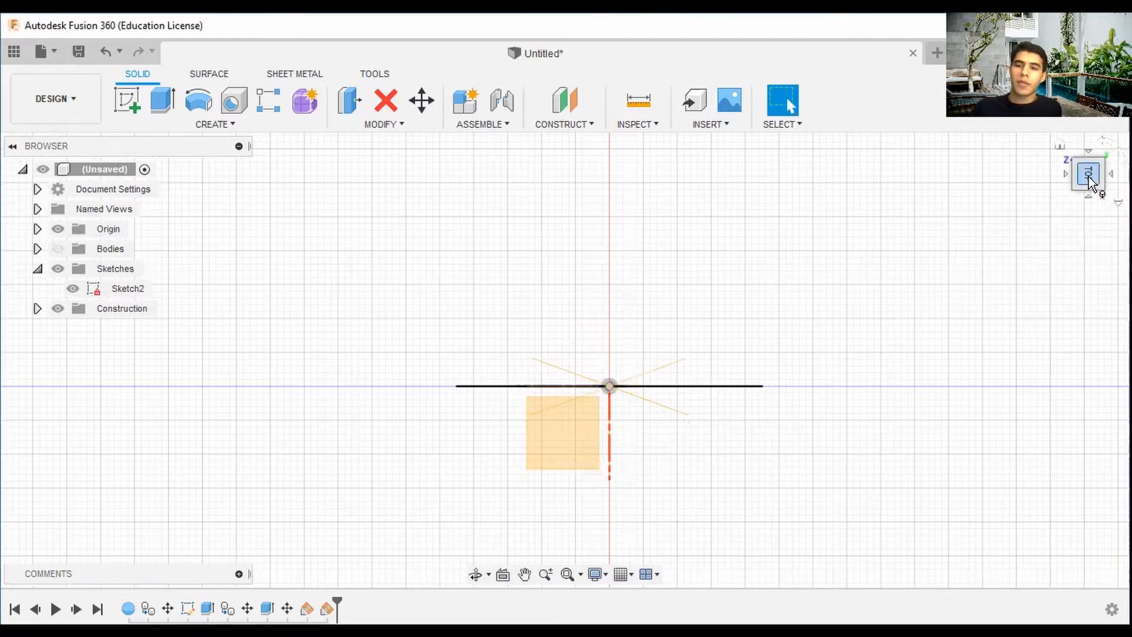
Hide the second angled plane and show the bodies again.
{"action": "mouse_move", "coordinate": [1090, 178]}
{"action": "left_mouse_down"}
{"action": "mouse_move", "coordinate": [1113, 151]}
{"action": "mouse_move", "coordinate": [1066, 155]}
{"action": "mouse_move", "coordinate": [1092, 160]}
{"action": "mouse_move", "coordinate": [1090, 183]}
{"action": "left_mouse_up"}
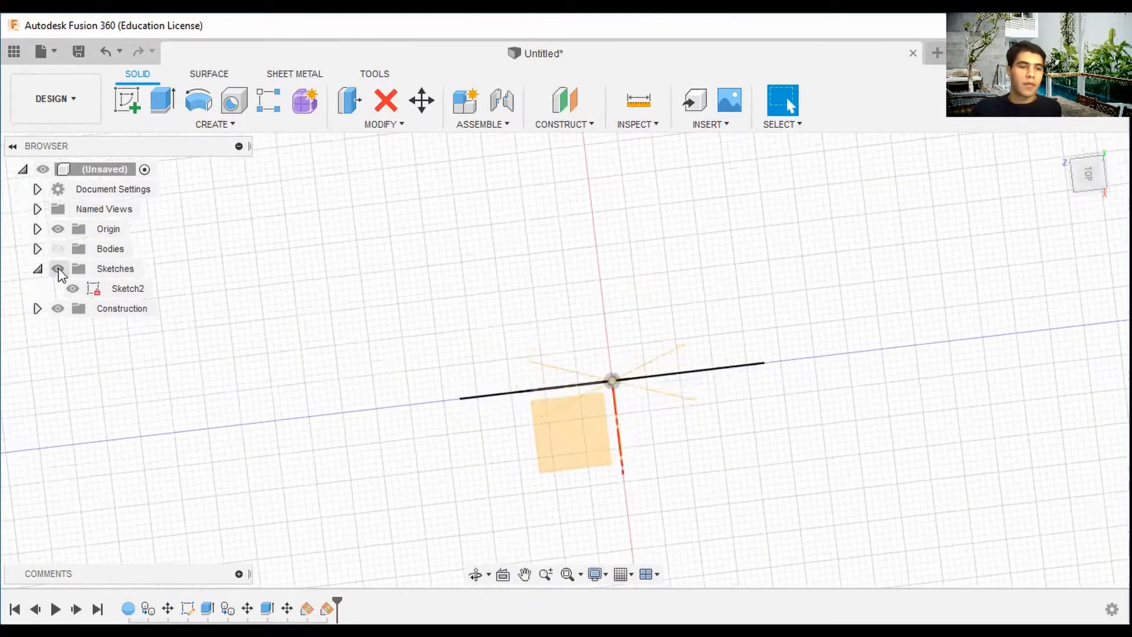
{"action": "left_click", "coordinate": [49, 315]}
{"action": "left_click", "coordinate": [38, 308]}
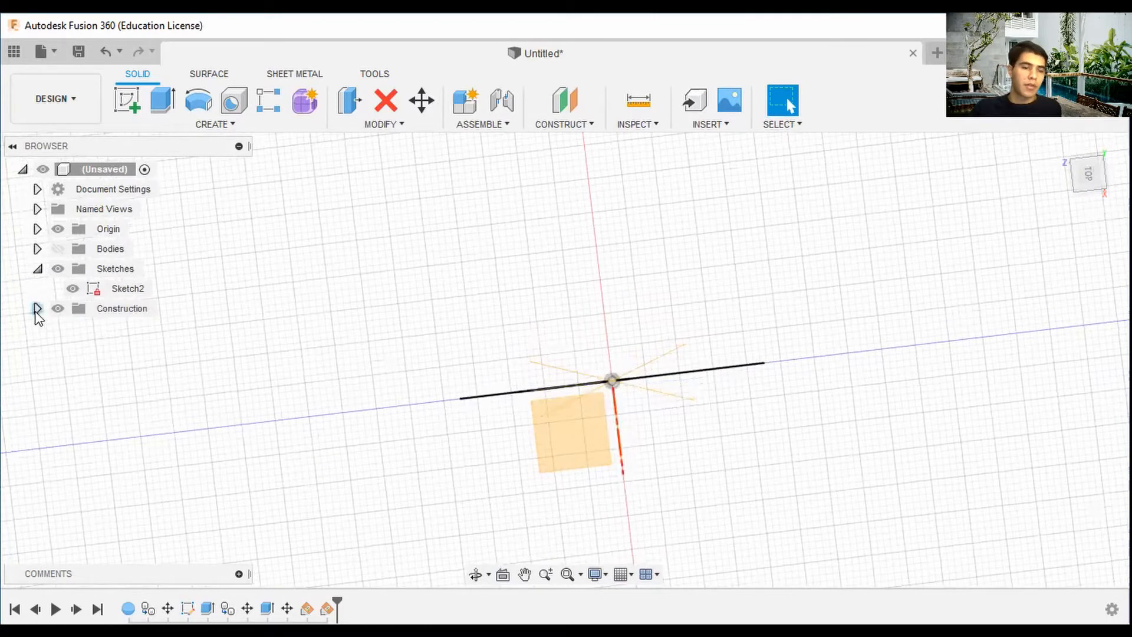
{"action": "left_click", "coordinate": [72, 348]}
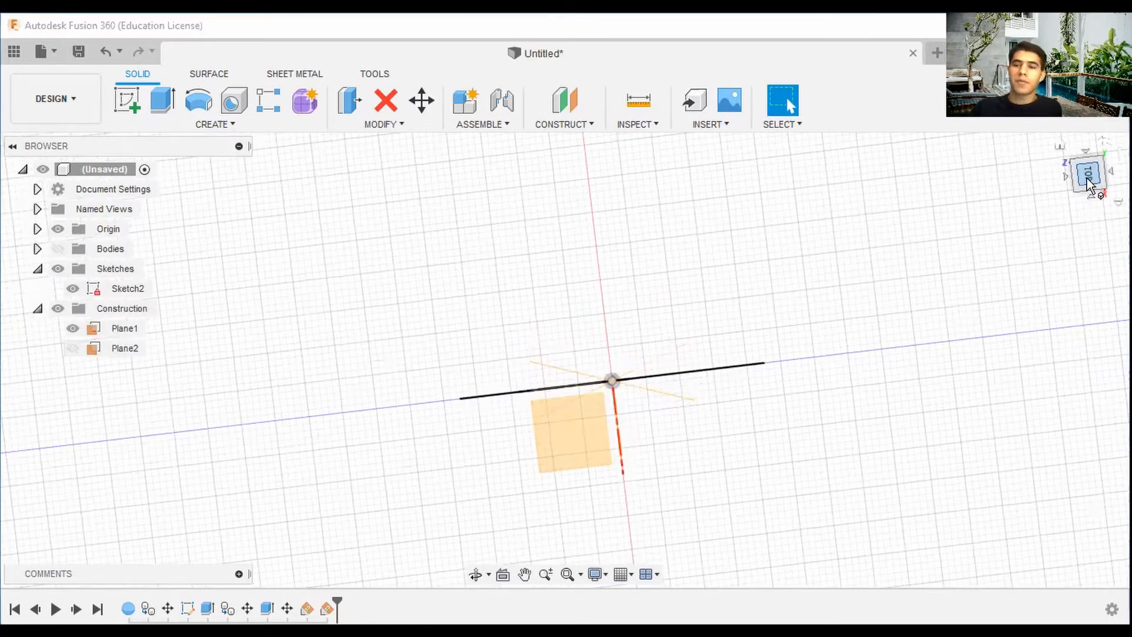
{"action": "left_click_drag", "start_coordinate": [1090, 179], "coordinate": [1088, 162]}
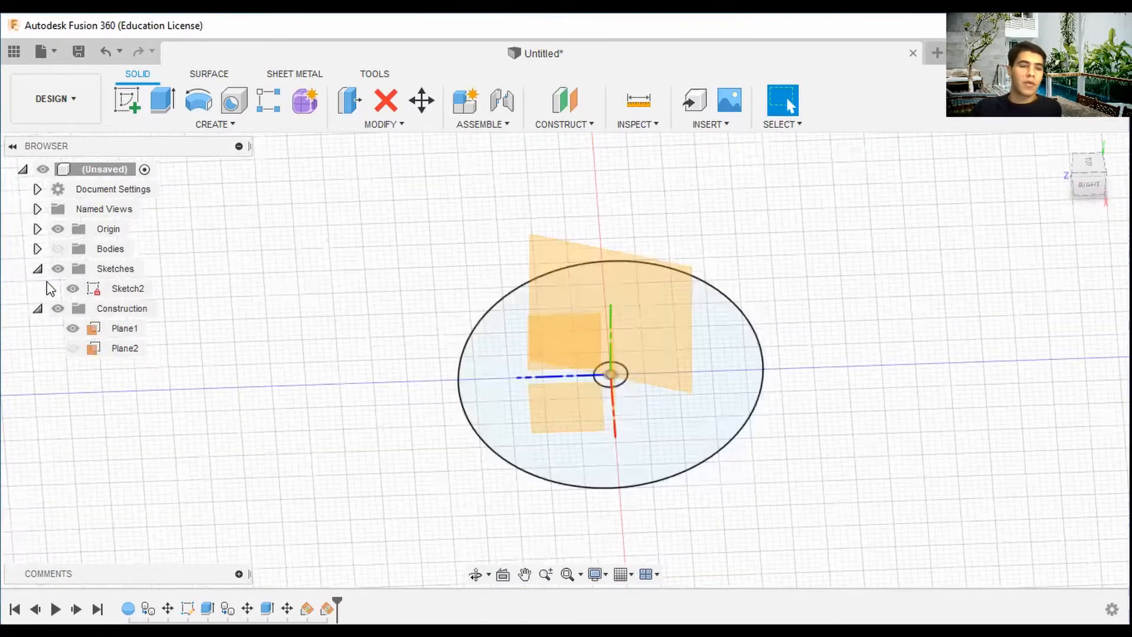
{"action": "left_click", "coordinate": [57, 248]}
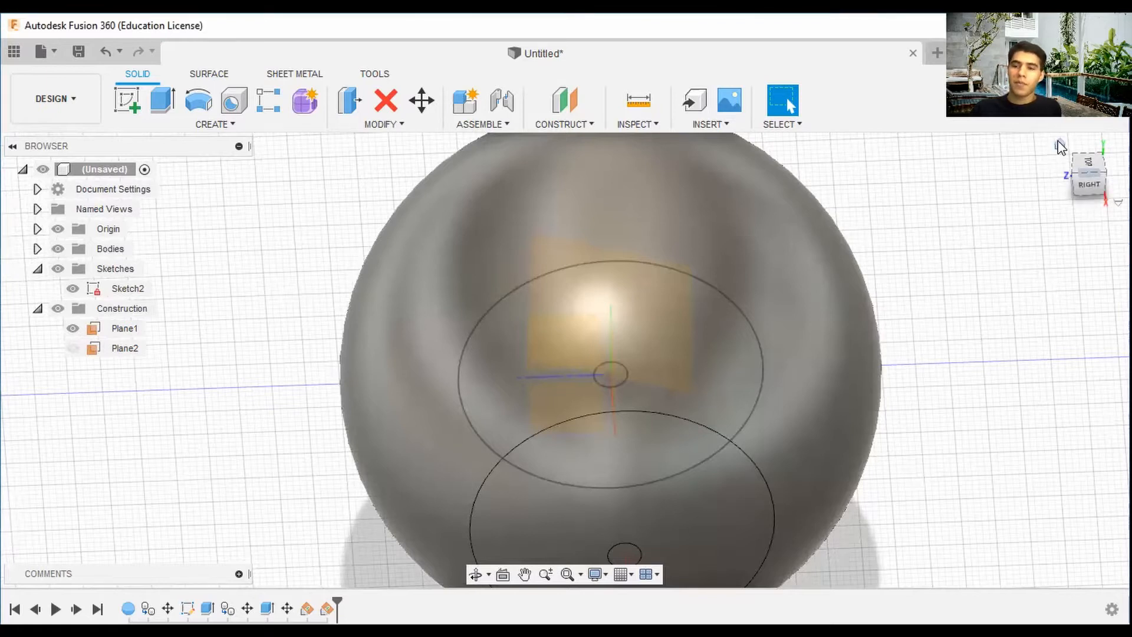
{"action": "left_click", "coordinate": [1060, 146]}
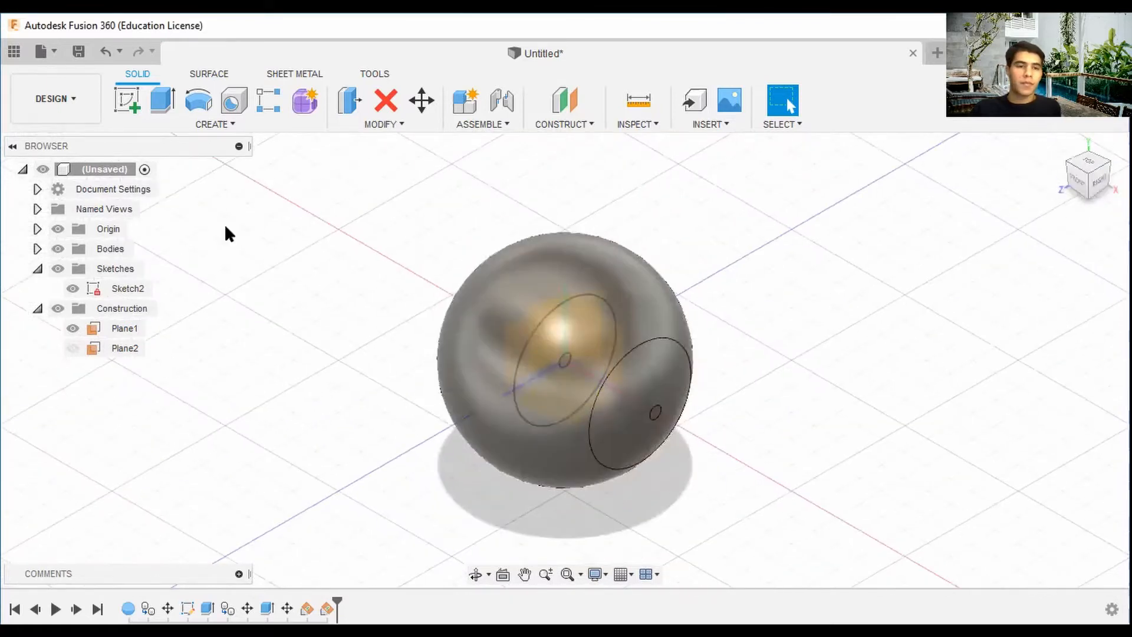
Start a new sketch on the first angled construction plane.
{"action": "left_click", "coordinate": [119, 100]}
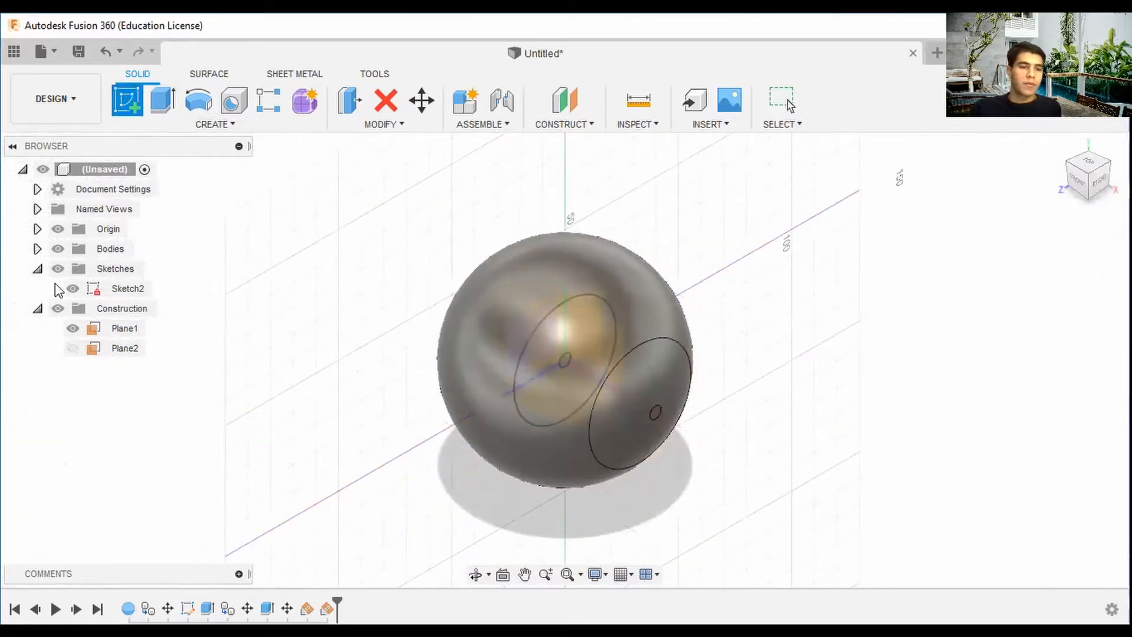
{"action": "left_click", "coordinate": [58, 249]}
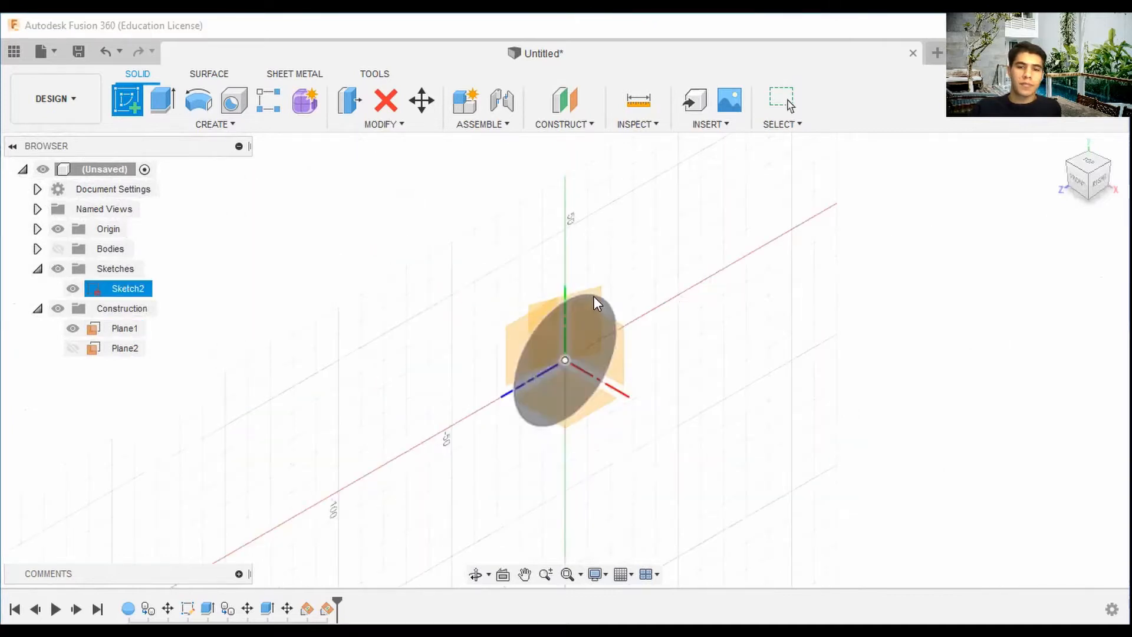
{"action": "left_click", "coordinate": [1100, 183]}
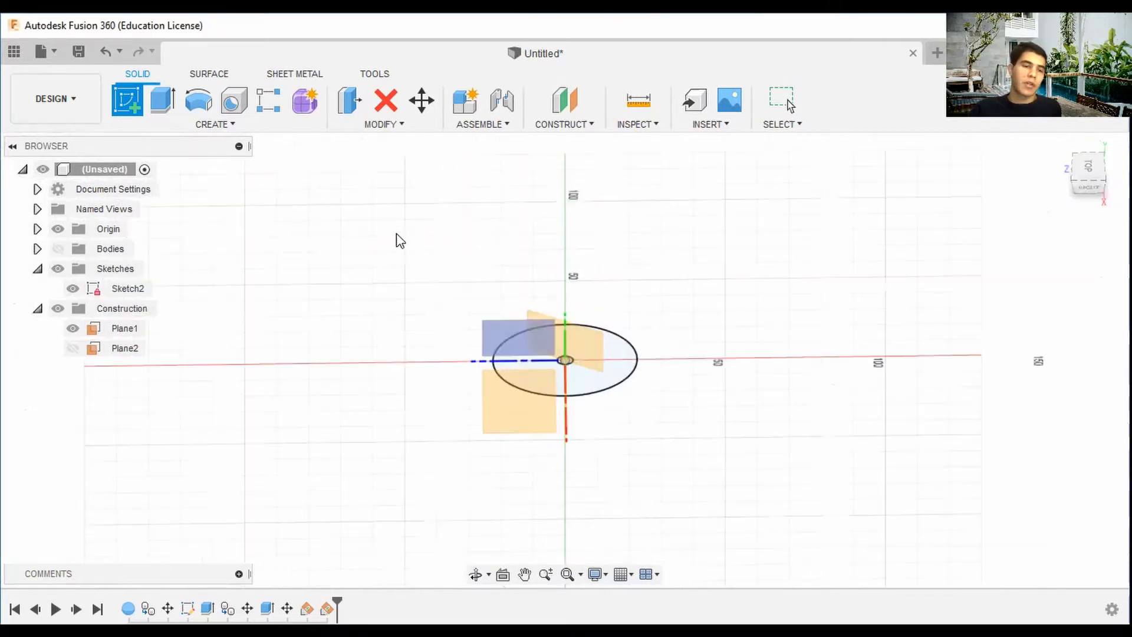
{"action": "left_click", "coordinate": [583, 356]}
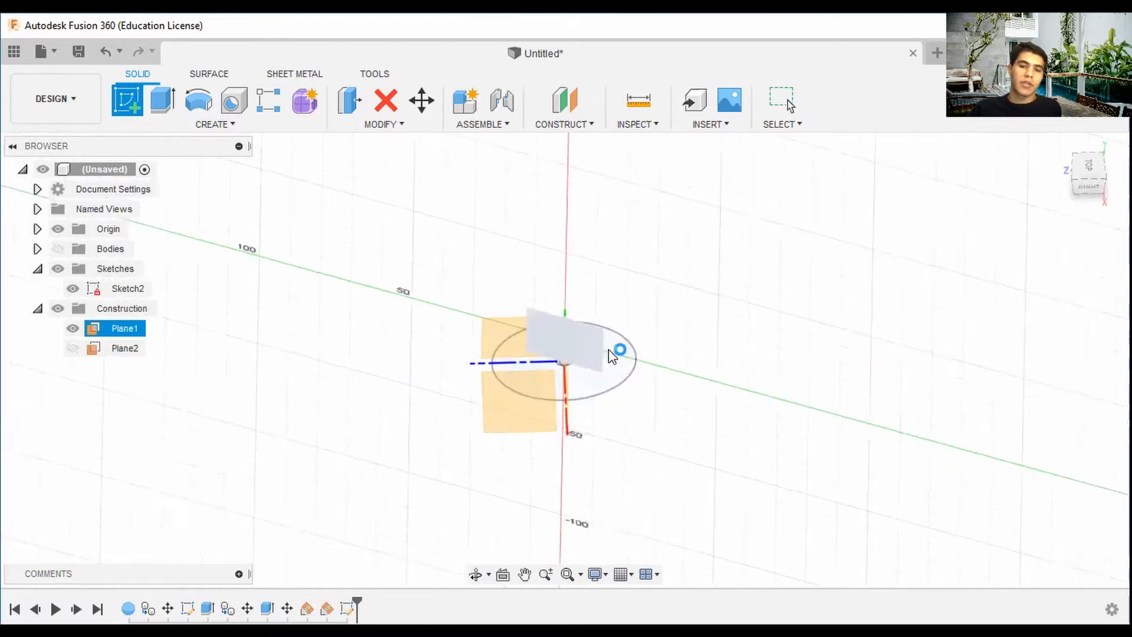
{"action": "left_click", "coordinate": [58, 249]}
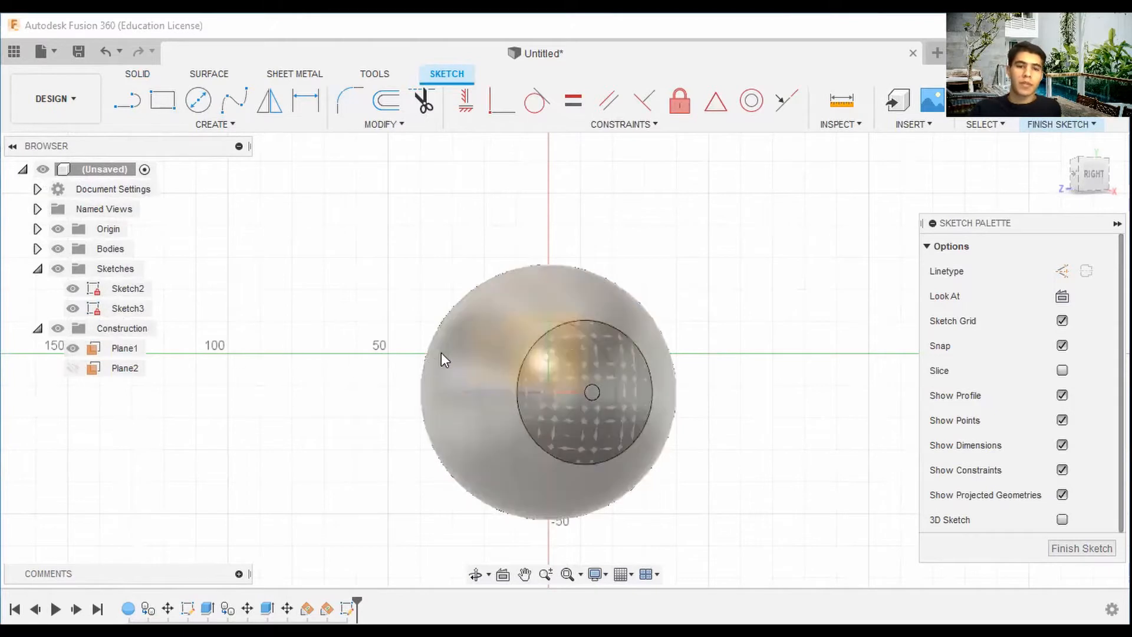
{"action": "left_click", "coordinate": [198, 100]}
{"action": "scroll", "coordinate": [778, 419], "scroll_direction": "down", "scroll_amount": 3}
{"action": "middle_click_drag", "start_coordinate": [778, 419], "coordinate": [637, 349]}
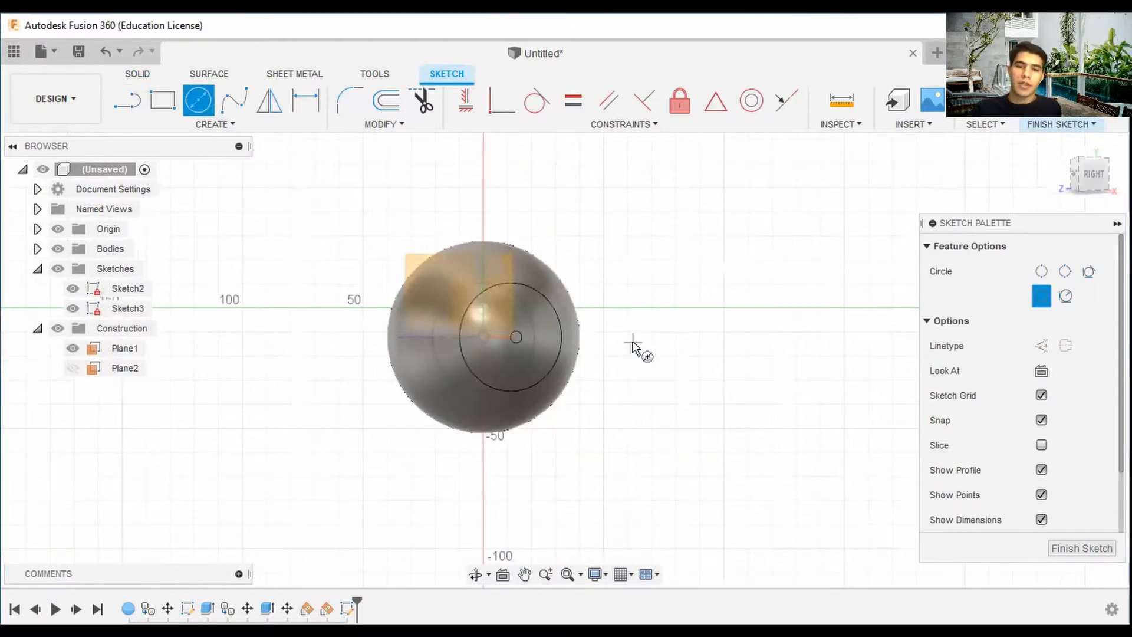
{"action": "scroll", "coordinate": [610, 354], "scroll_direction": "up", "scroll_amount": 1}
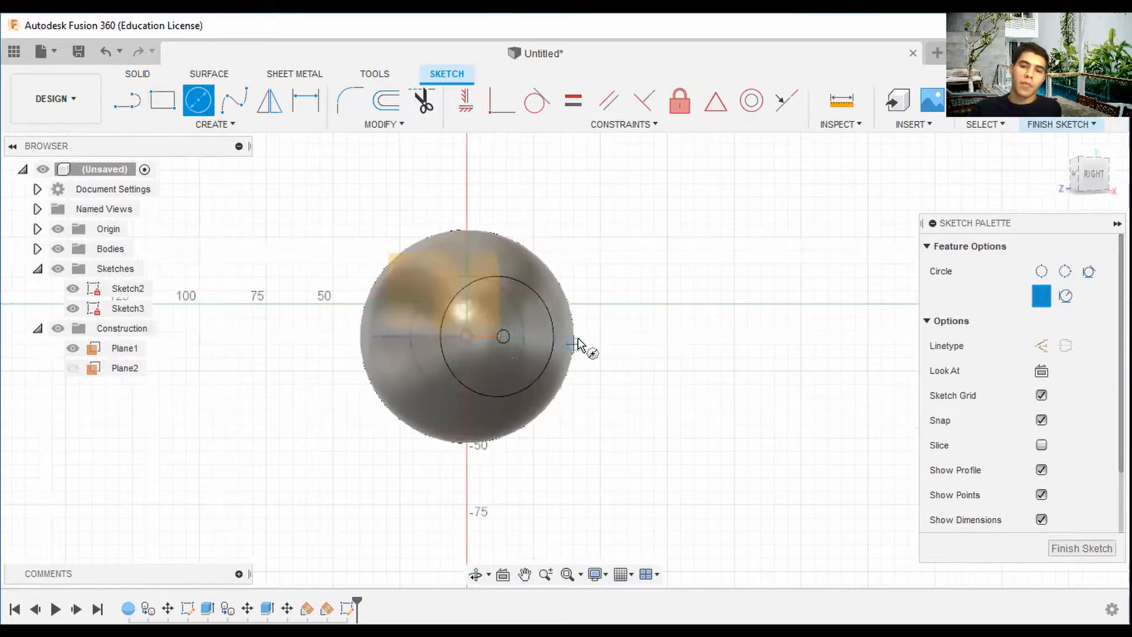
{"action": "left_click", "coordinate": [667, 343]}
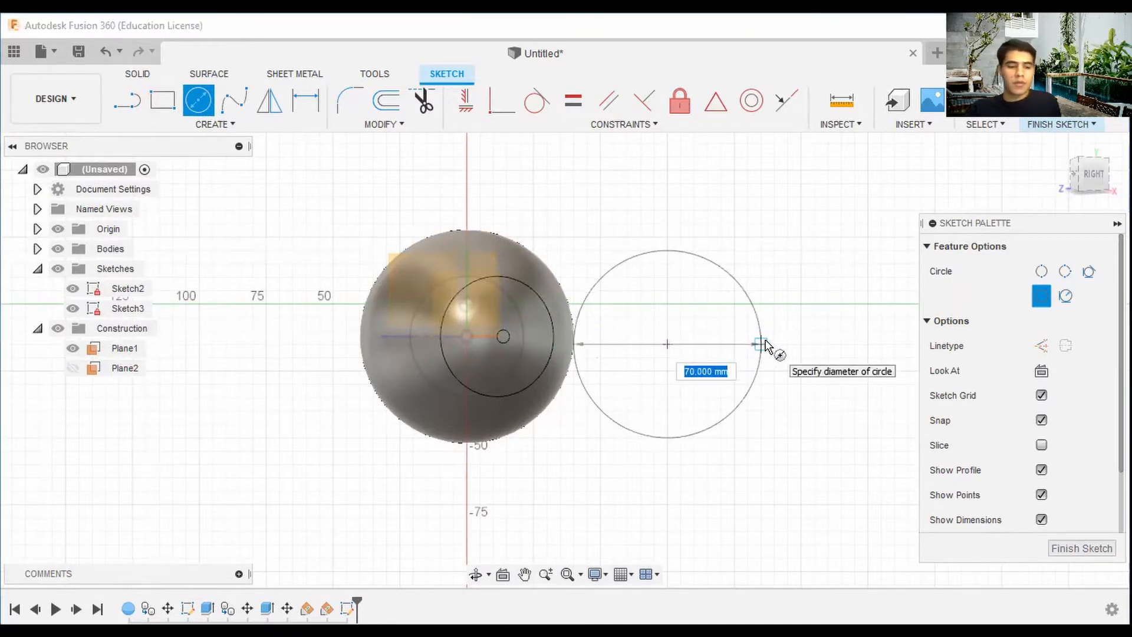
{"action": "key", "text": "Escape"}
Draw a 75 mm diameter circle to the right of the sphere.
{"action": "left_click", "coordinate": [204, 100]}
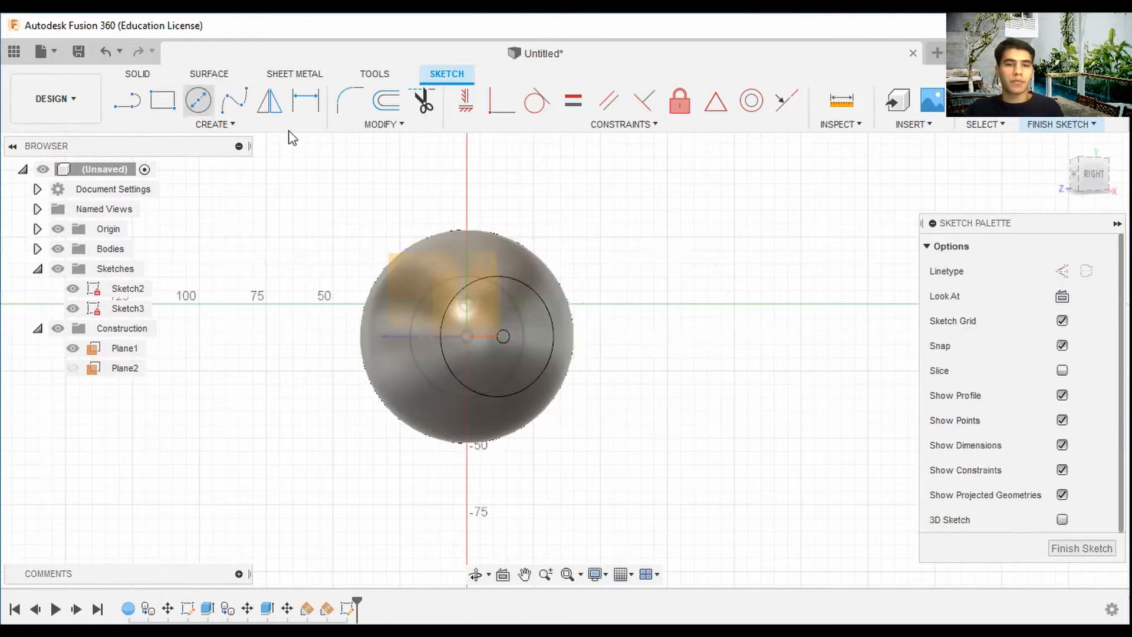
{"action": "left_click", "coordinate": [694, 344]}
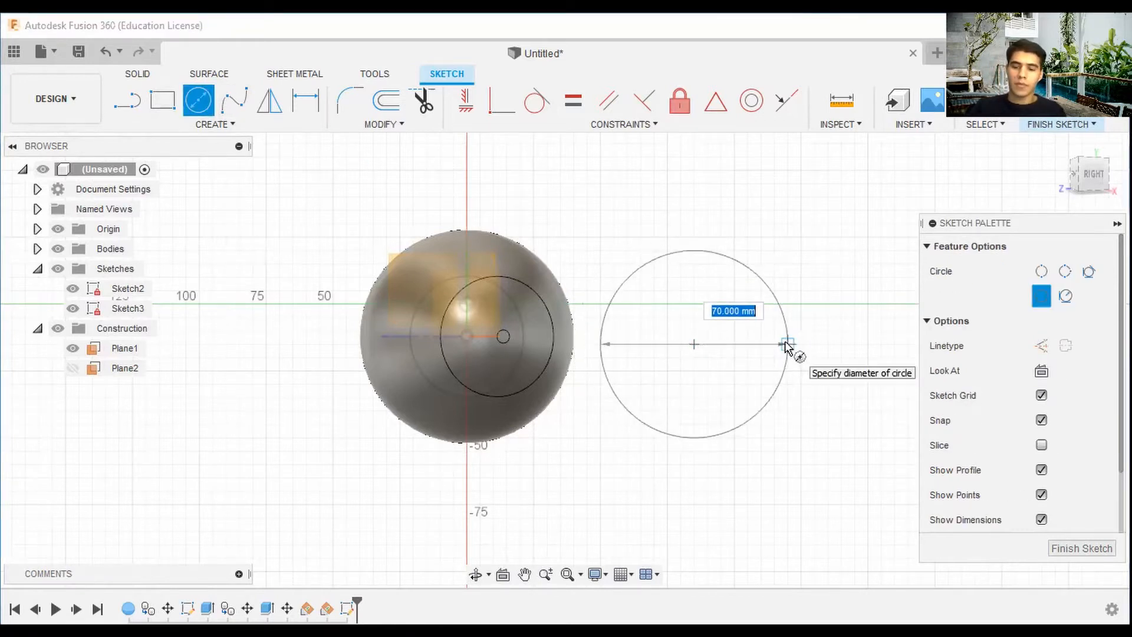
{"action": "type", "text": "80"}
{"action": "key", "text": "Tab"}
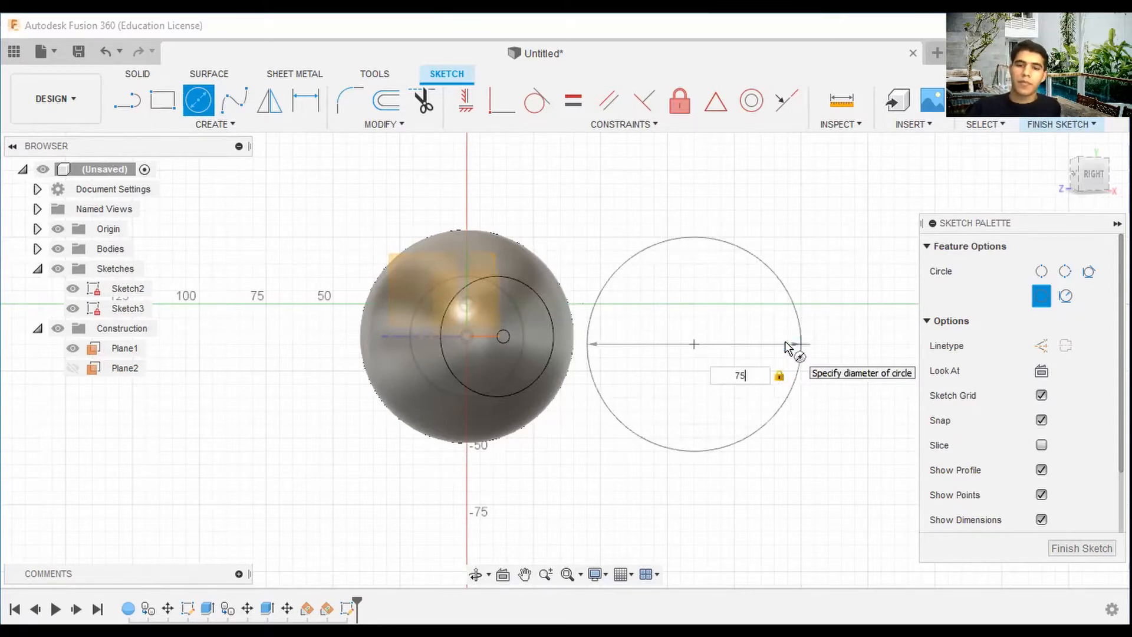
{"action": "key", "text": "Tab"}
{"action": "key", "text": "Return"}
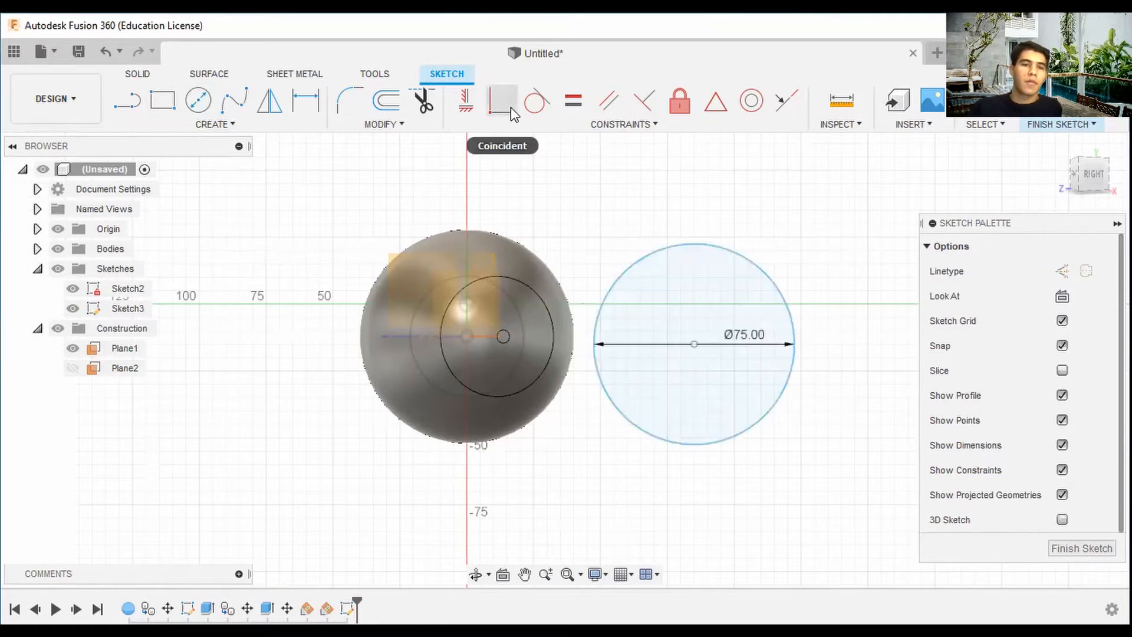
Draw a concentric 50 mm diameter circle inside the 75 mm circle.
{"action": "key", "text": "c"}
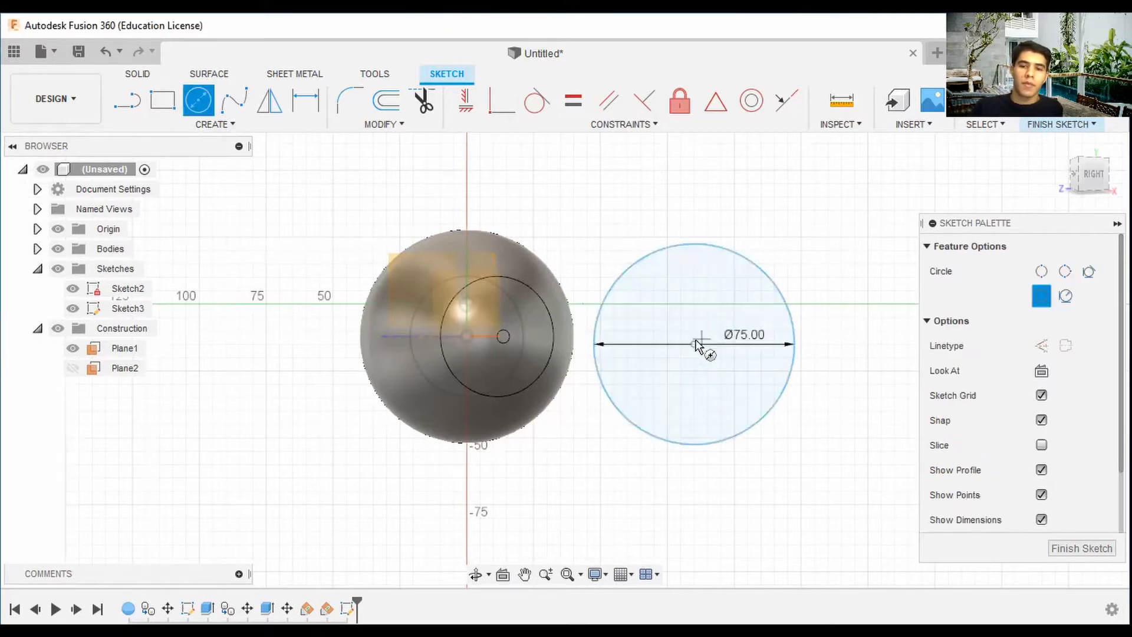
{"action": "left_click", "coordinate": [710, 346]}
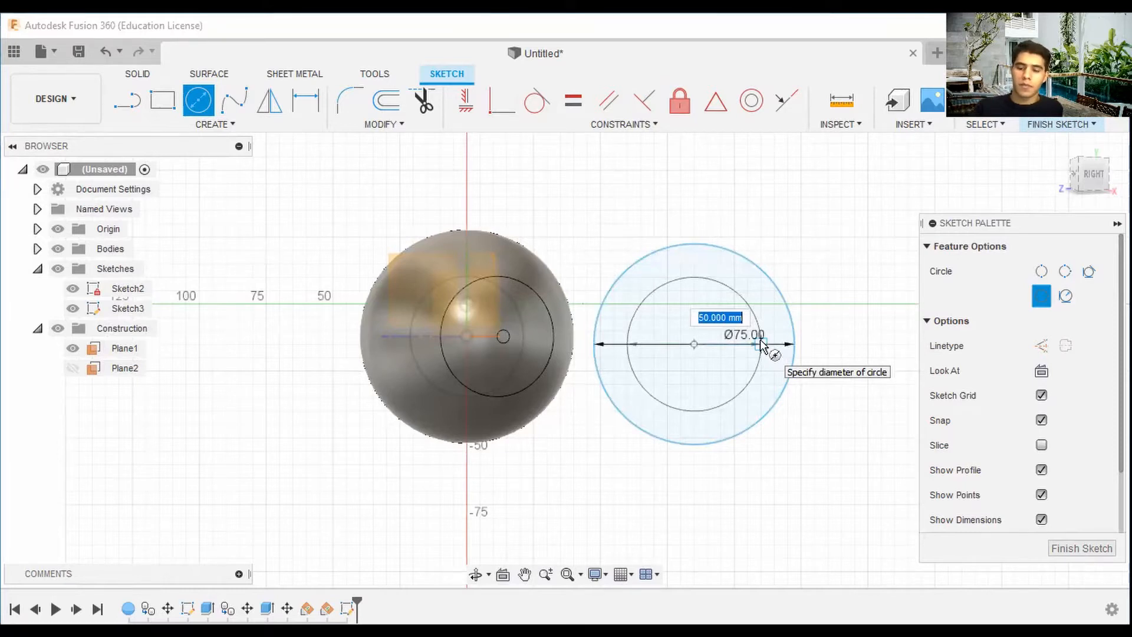
{"action": "type", "text": "60"}
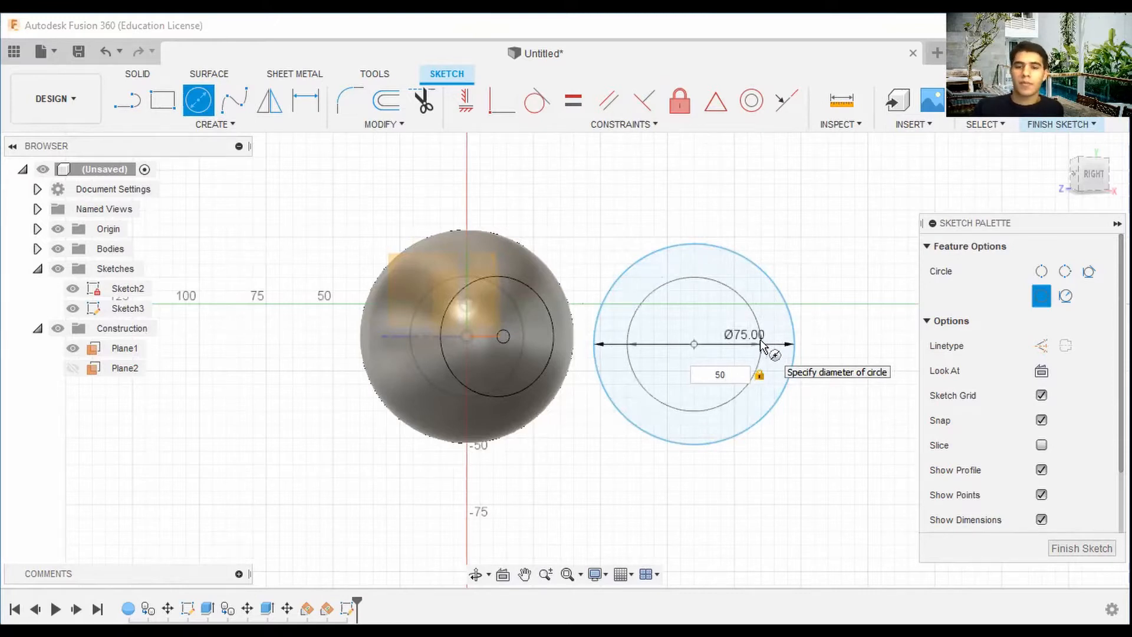
{"action": "key", "text": "Return"}
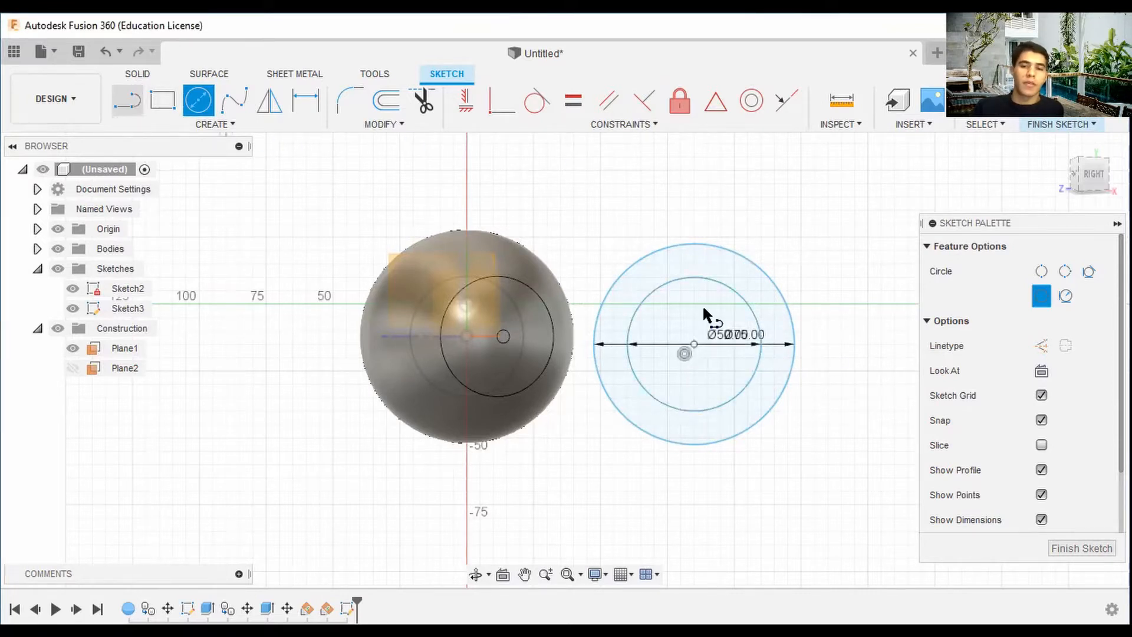
Draw a vertical line through the circles' center spanning the outer circle.
{"action": "key", "text": "l"}
{"action": "left_click", "coordinate": [694, 343]}
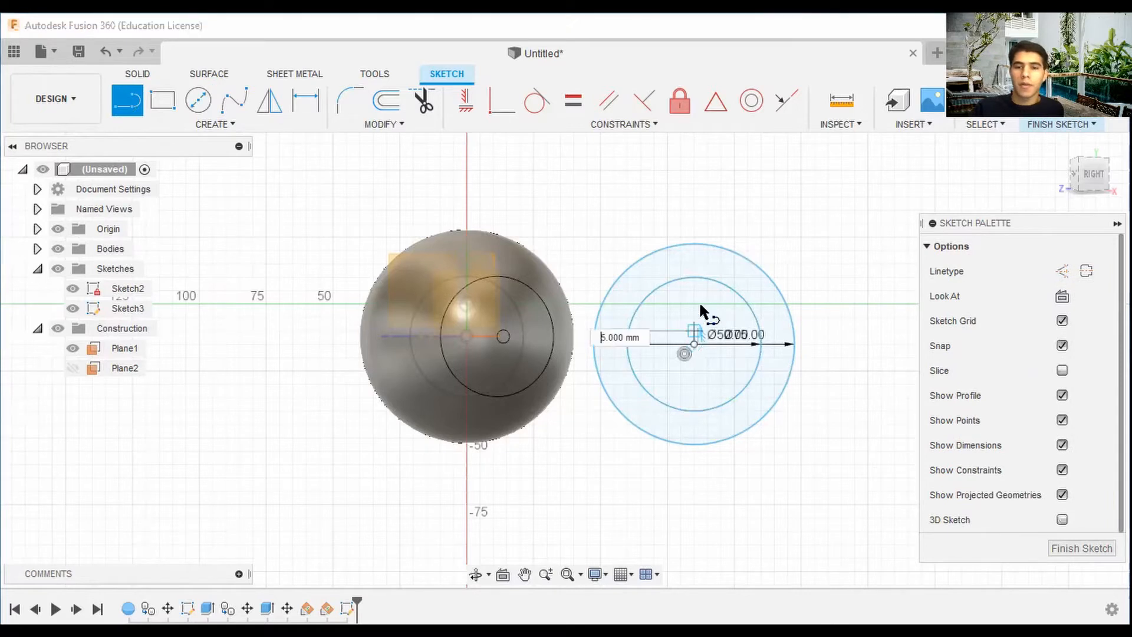
{"action": "left_click", "coordinate": [693, 244]}
{"action": "left_click", "coordinate": [694, 343]}
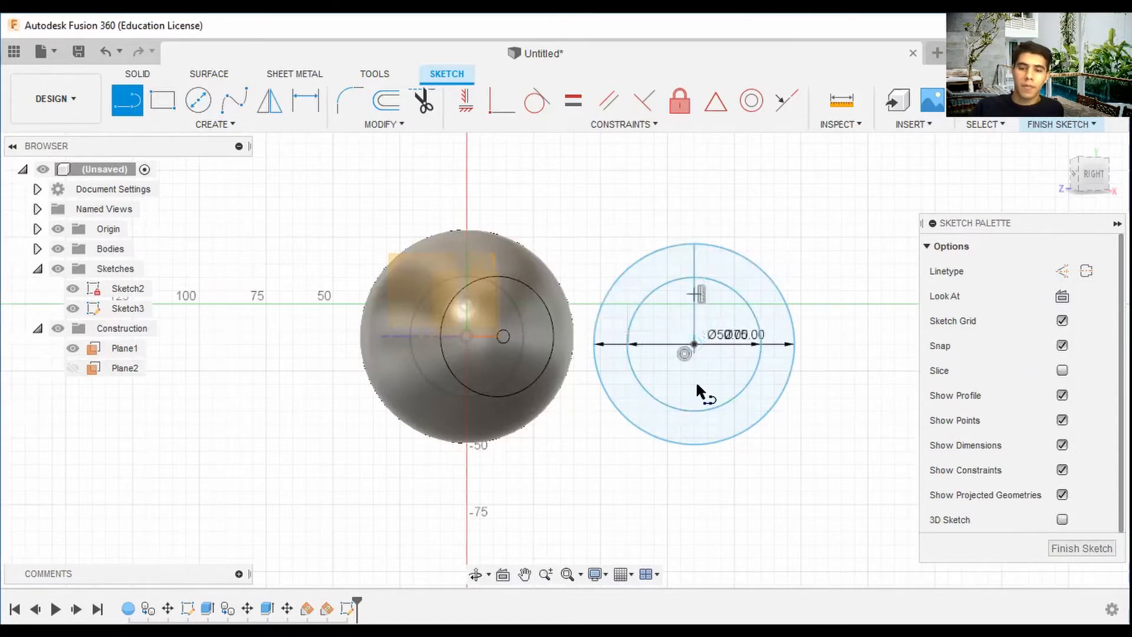
{"action": "left_click", "coordinate": [695, 445]}
Continue from the line's bottom with a horizontal line about 65 mm long and a 90° arc back to its top.
{"action": "middle_click_drag", "start_coordinate": [854, 432], "coordinate": [581, 407]}
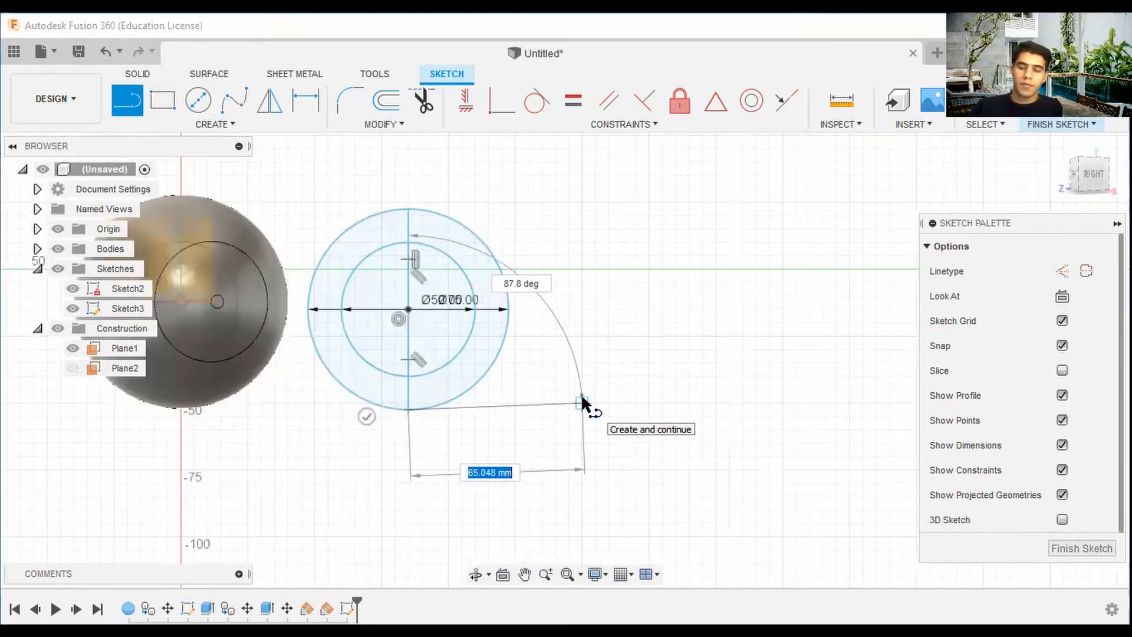
{"action": "type", "text": "0"}
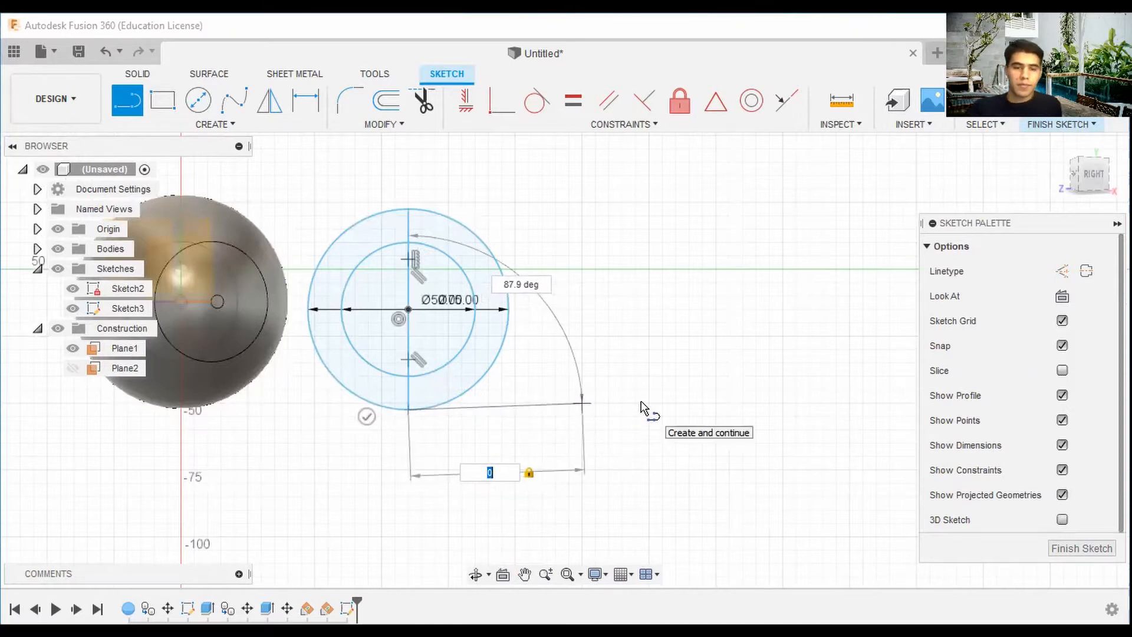
{"action": "key", "text": "Tab"}
{"action": "type", "text": "90"}
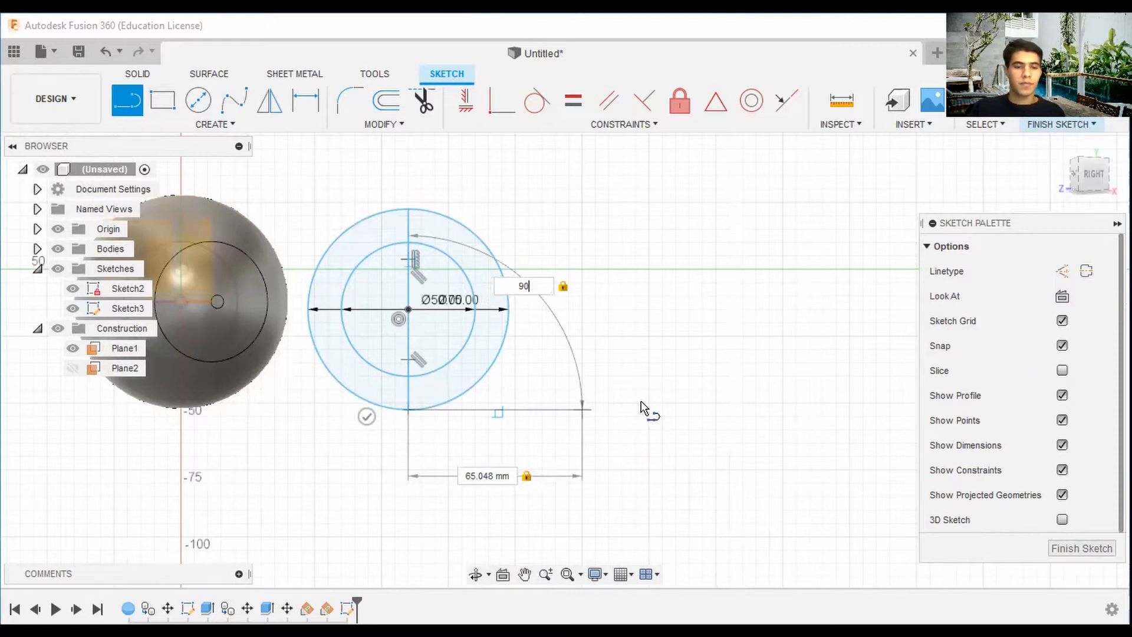
{"action": "key", "text": "Tab"}
{"action": "type", "text": "65"}
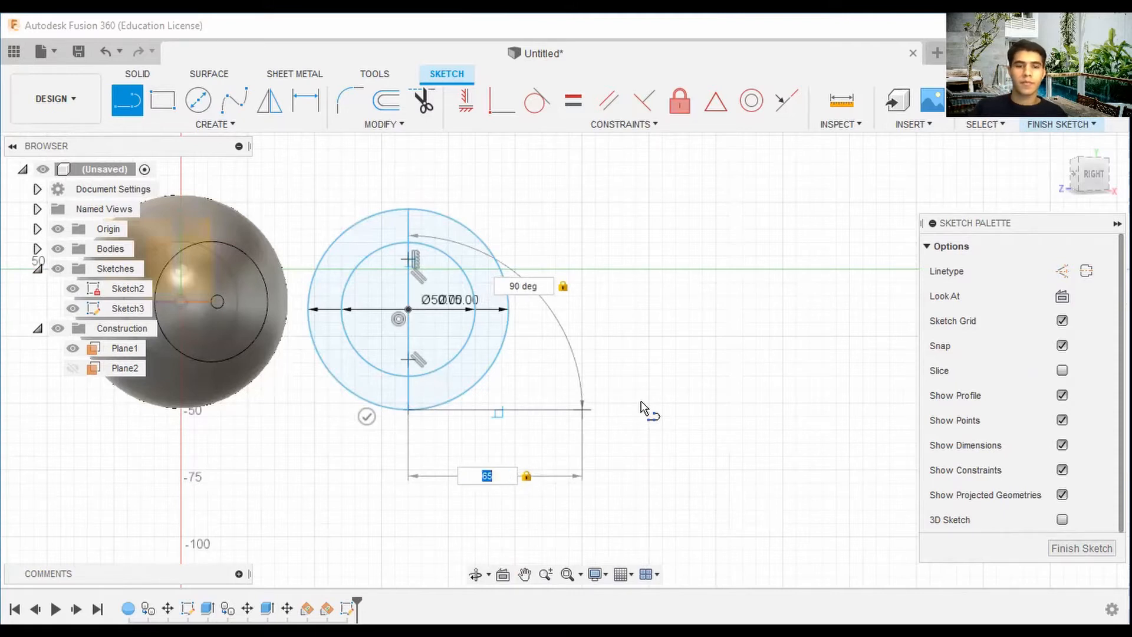
{"action": "key", "text": "Escape"}
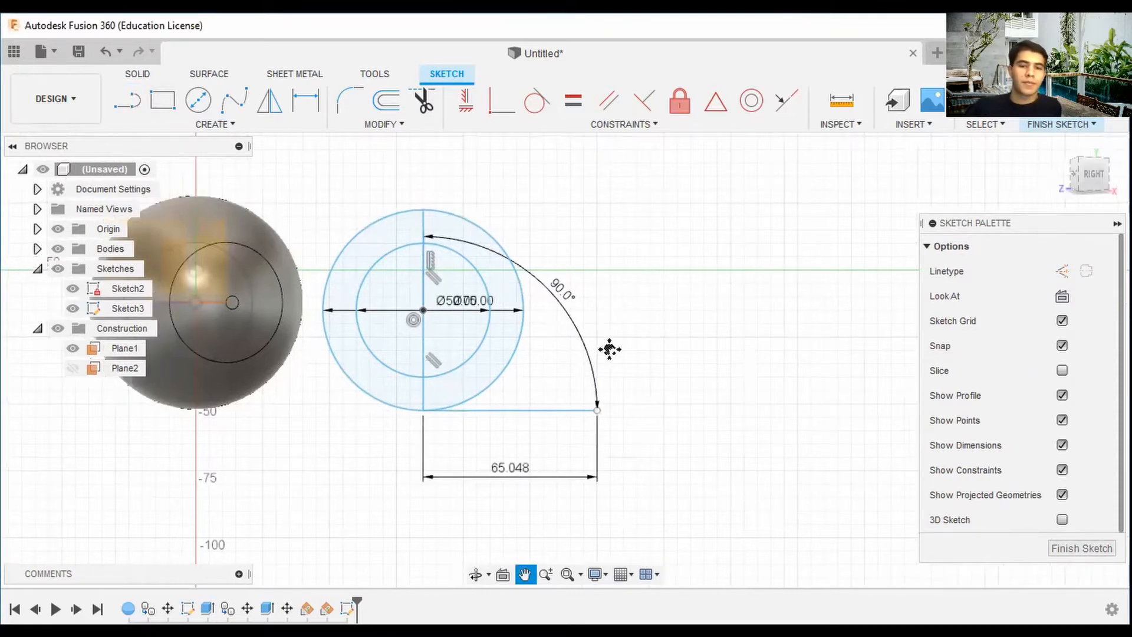
Draw a horizontal line about 70 mm long rightward from the top of the vertical center line.
{"action": "left_click", "coordinate": [127, 101]}
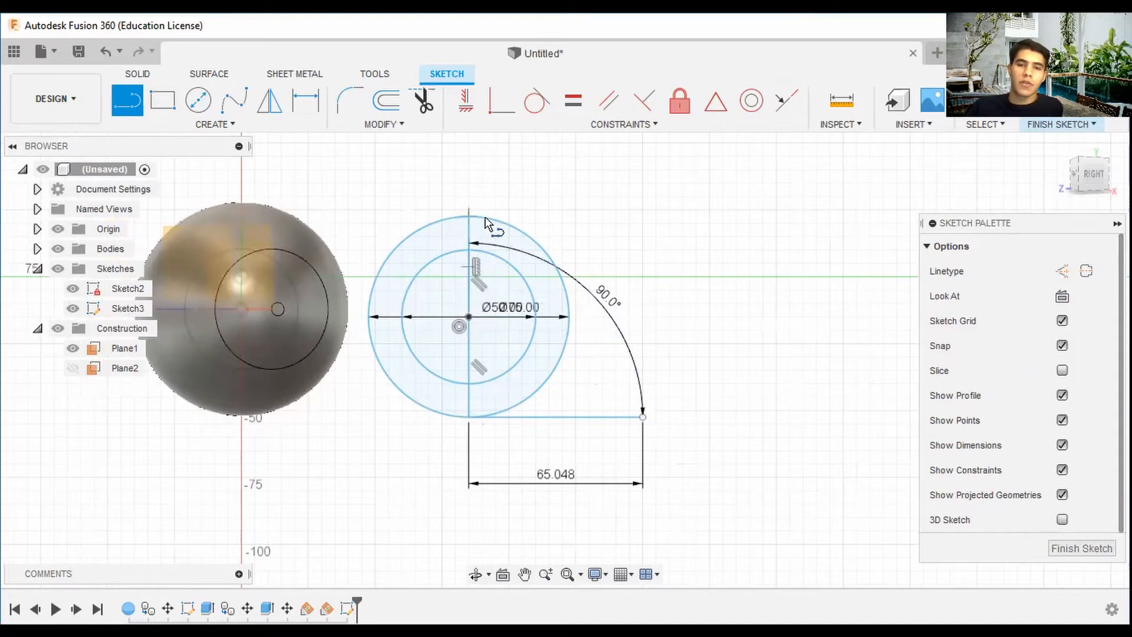
{"action": "left_click", "coordinate": [470, 218]}
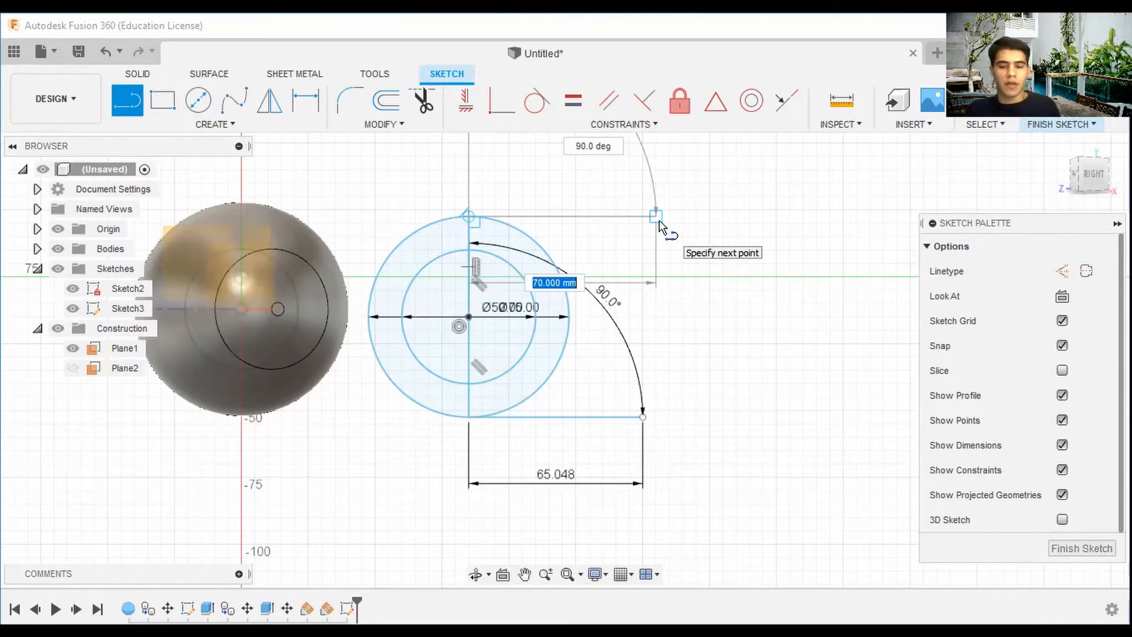
{"action": "type", "text": "65"}
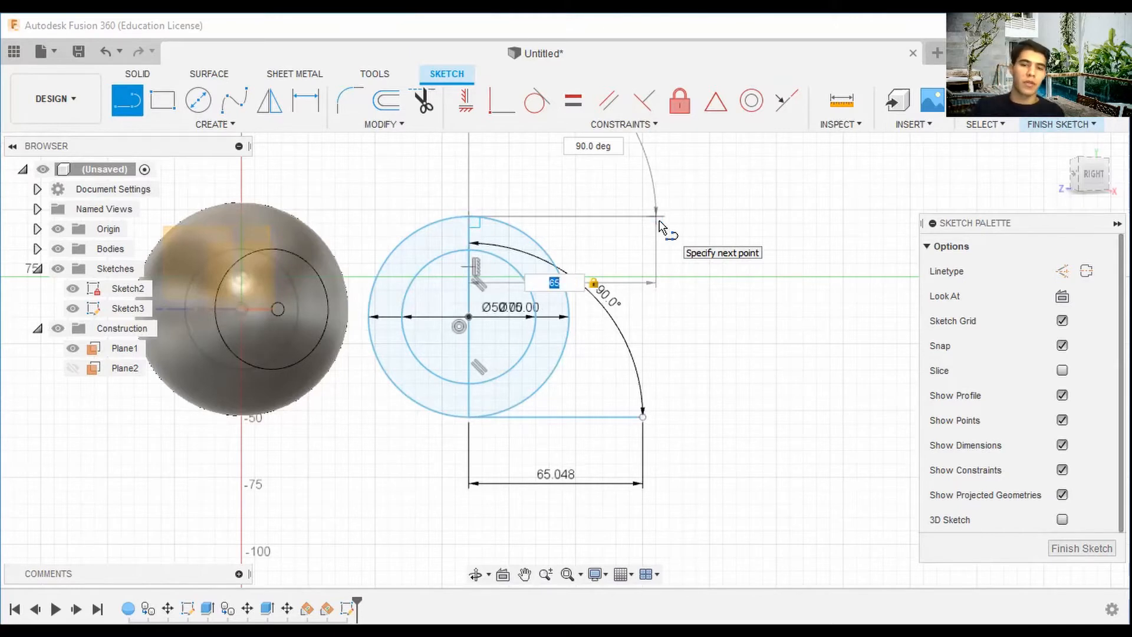
{"action": "key", "text": "Tab"}
{"action": "type", "text": "90"}
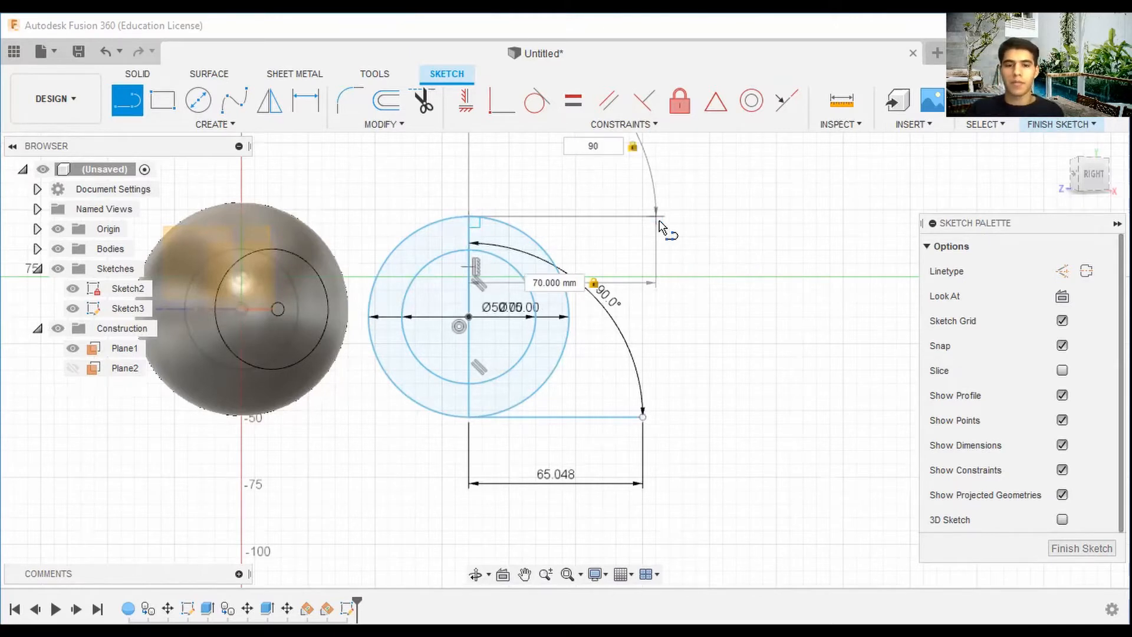
{"action": "key", "text": "Return"}
Set the top and bottom horizontal lines' lengths to 65 mm each.
{"action": "double_click", "coordinate": [573, 276]}
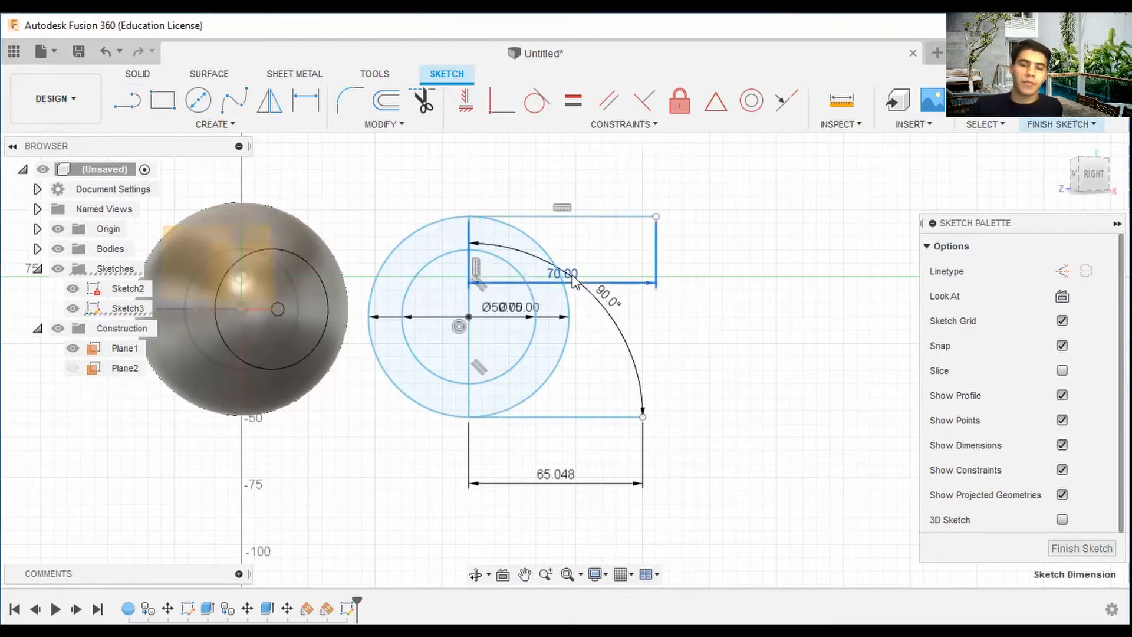
{"action": "type", "text": "65"}
{"action": "key", "text": "Return"}
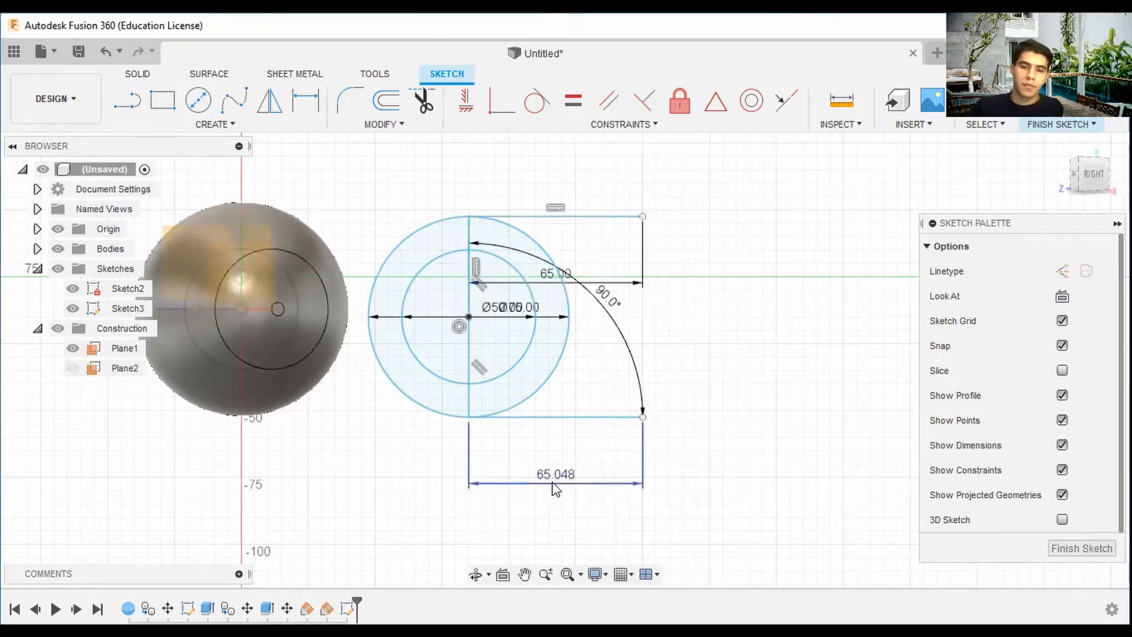
{"action": "double_click", "coordinate": [554, 485]}
{"action": "key", "text": "Return"}
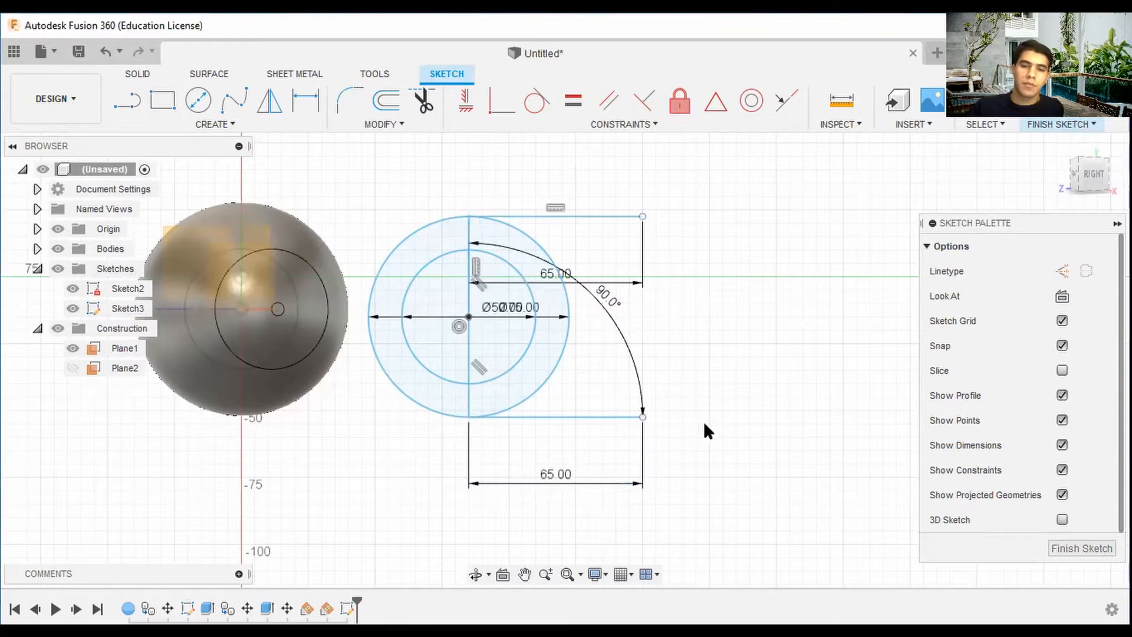
{"action": "scroll", "coordinate": [712, 331], "scroll_direction": "down", "scroll_amount": 1}
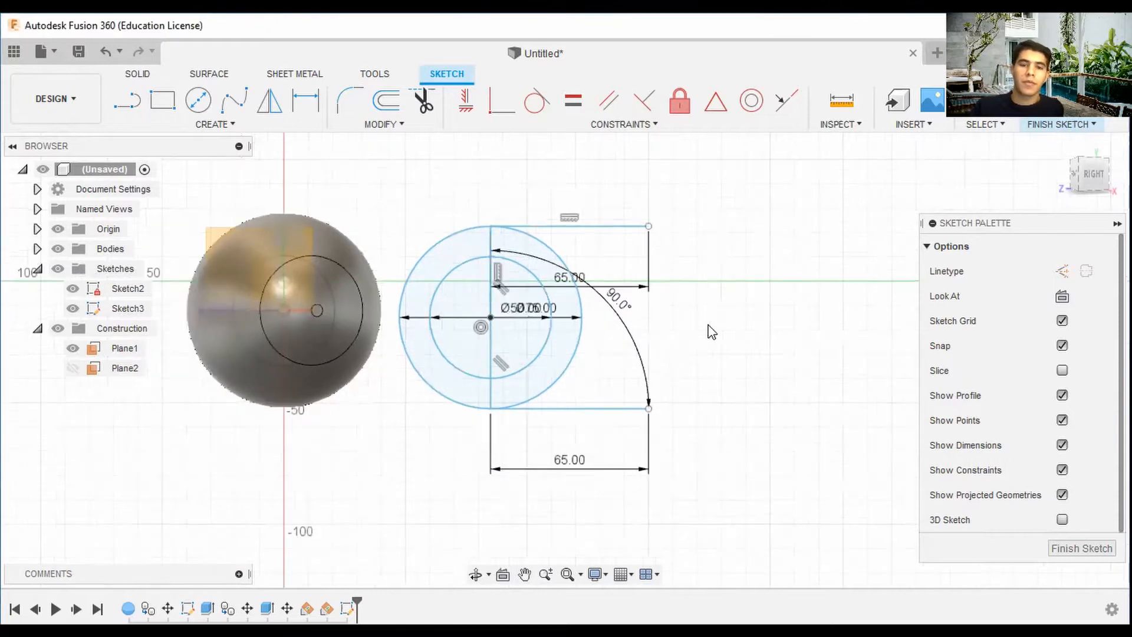
{"action": "left_click", "coordinate": [389, 112]}
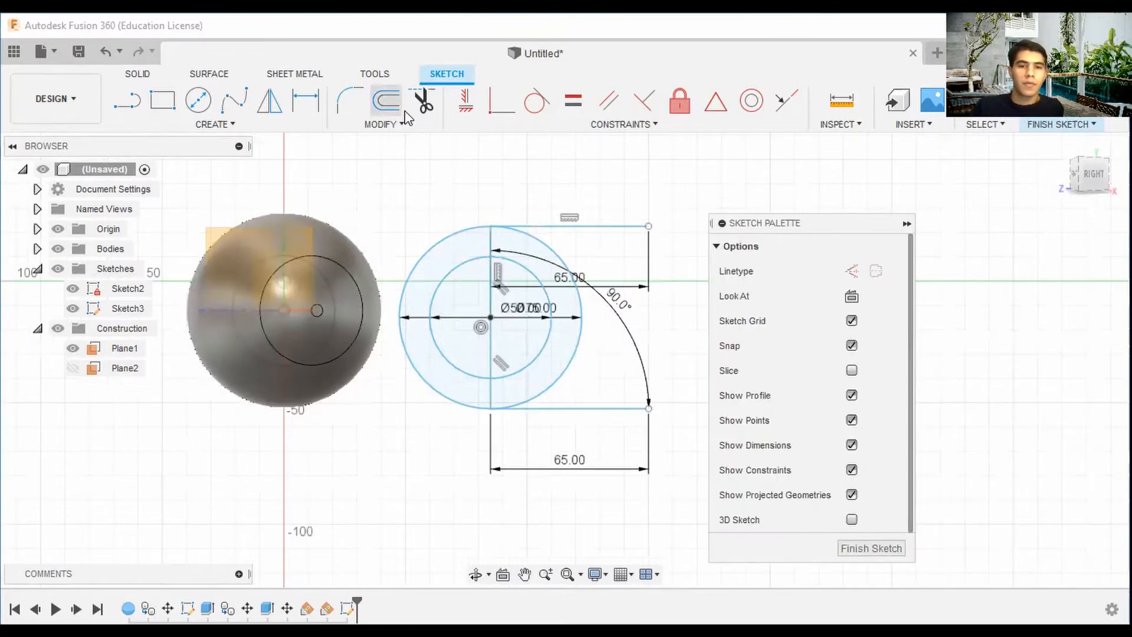
{"action": "left_click", "coordinate": [613, 227]}
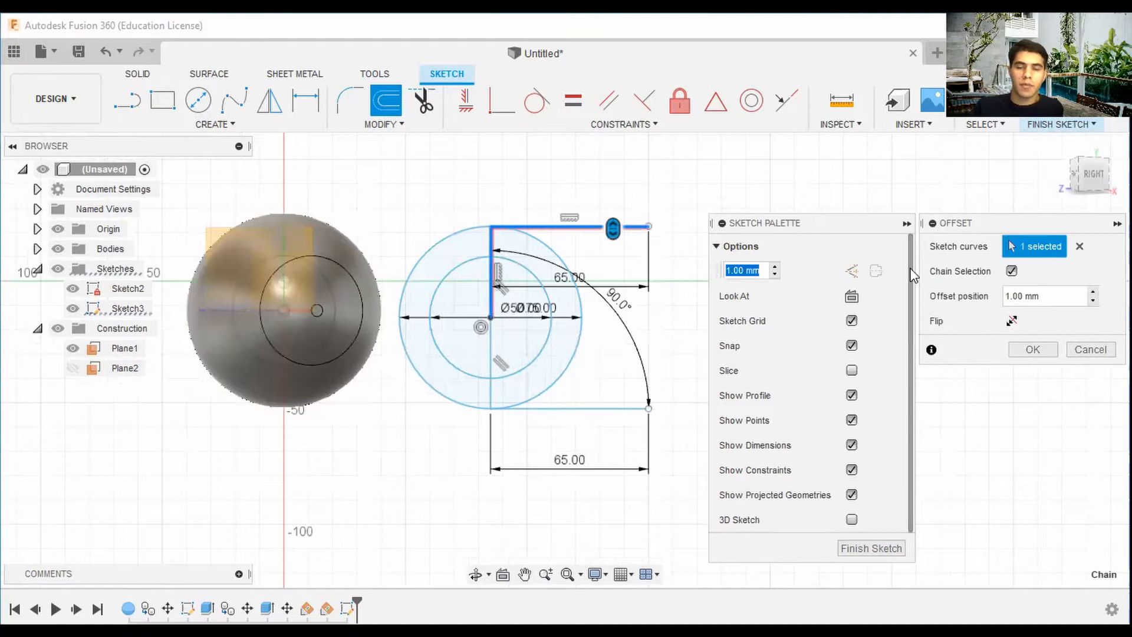
{"action": "left_click", "coordinate": [1090, 350]}
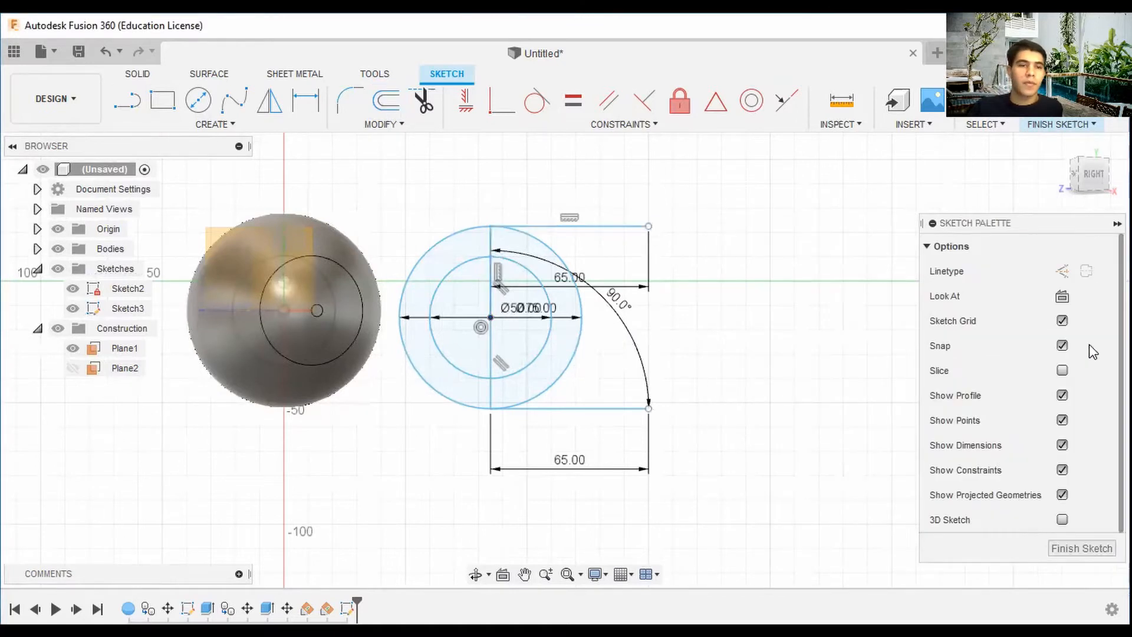
Draw two 65 mm horizontal lines from the vertical line, forming narrow strips along the top and bottom lines.
{"action": "left_click", "coordinate": [127, 100]}
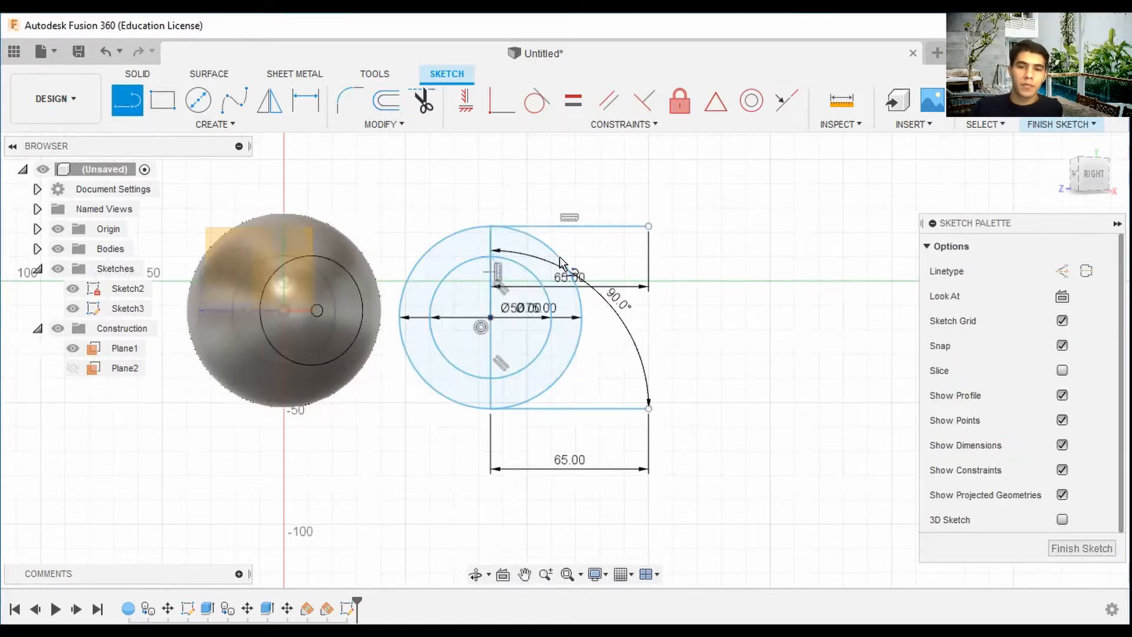
{"action": "left_click", "coordinate": [491, 256]}
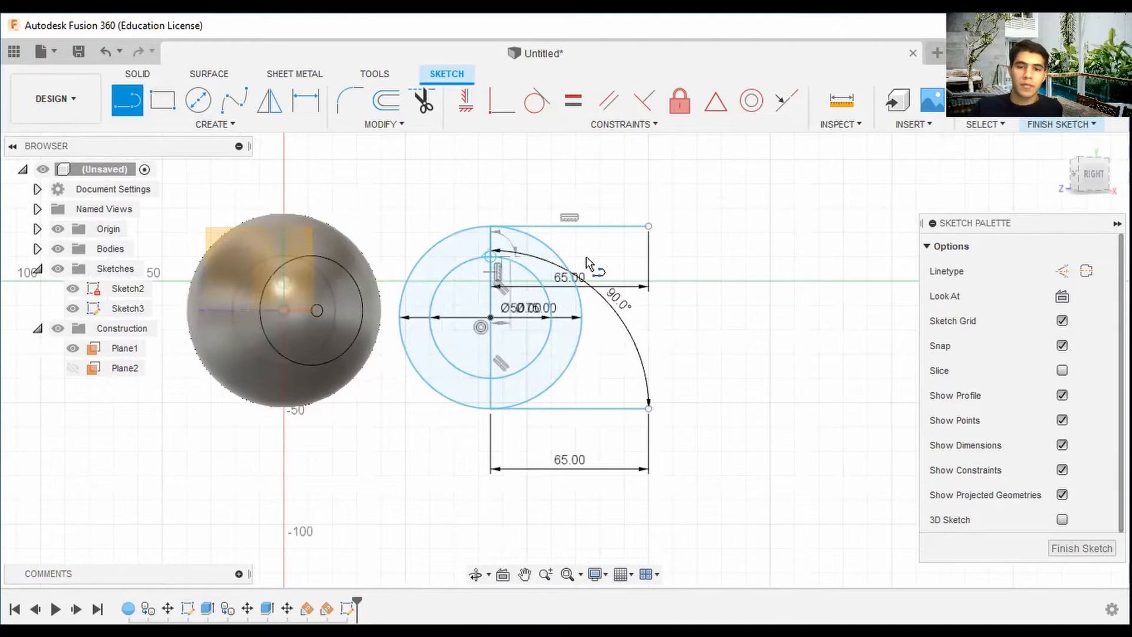
{"action": "left_click", "coordinate": [650, 257]}
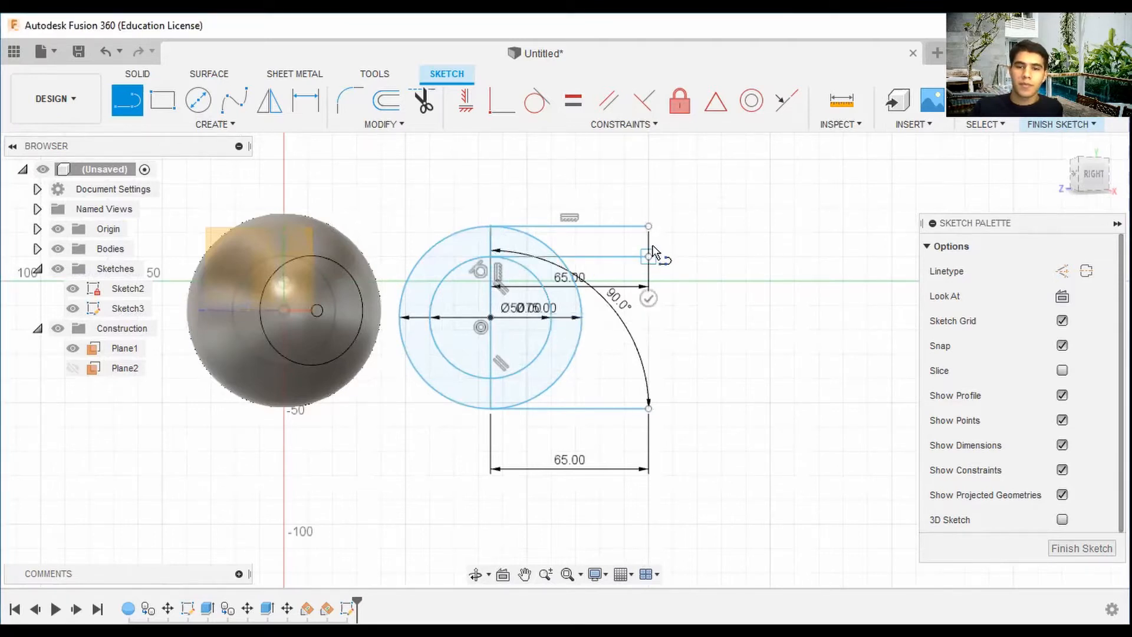
{"action": "left_click", "coordinate": [652, 235]}
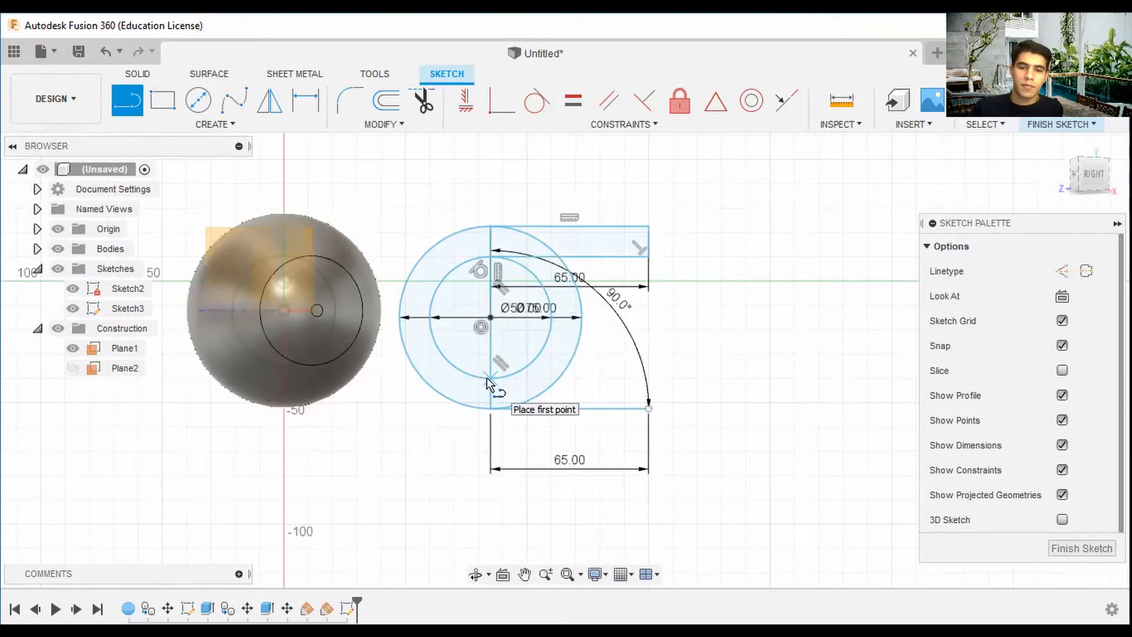
{"action": "left_click", "coordinate": [489, 378]}
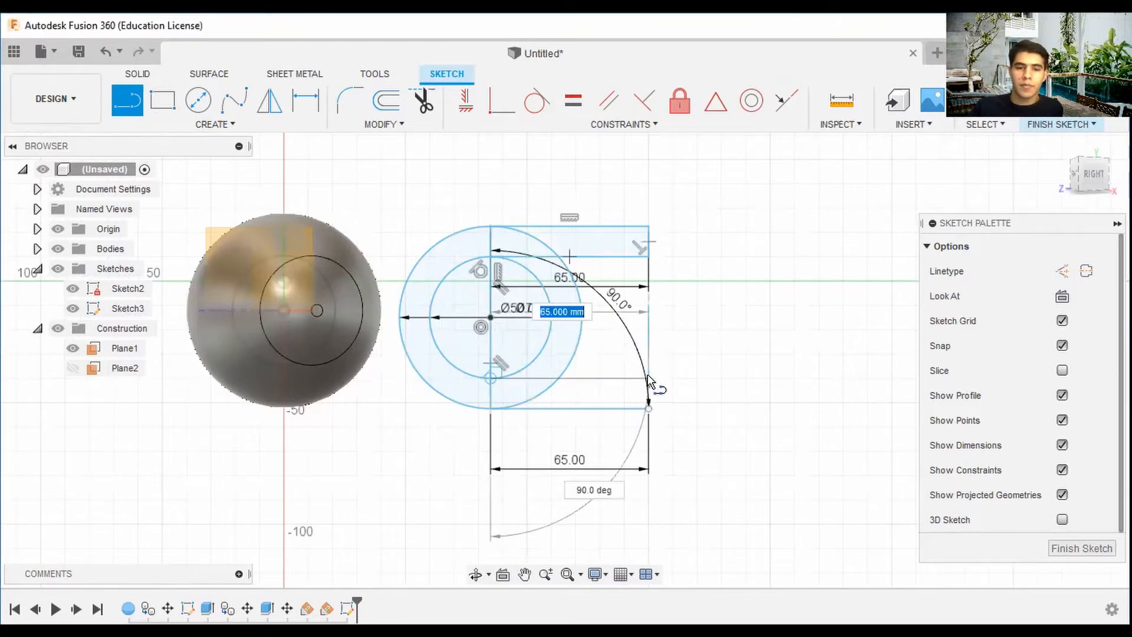
{"action": "left_click", "coordinate": [649, 379]}
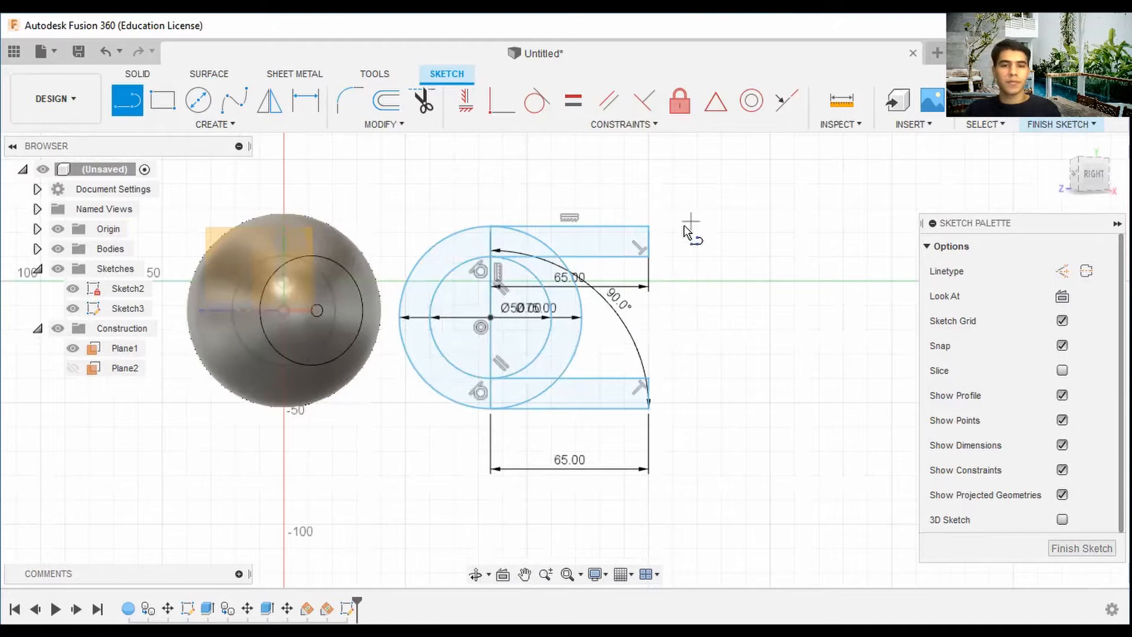
{"action": "key", "text": "Escape"}
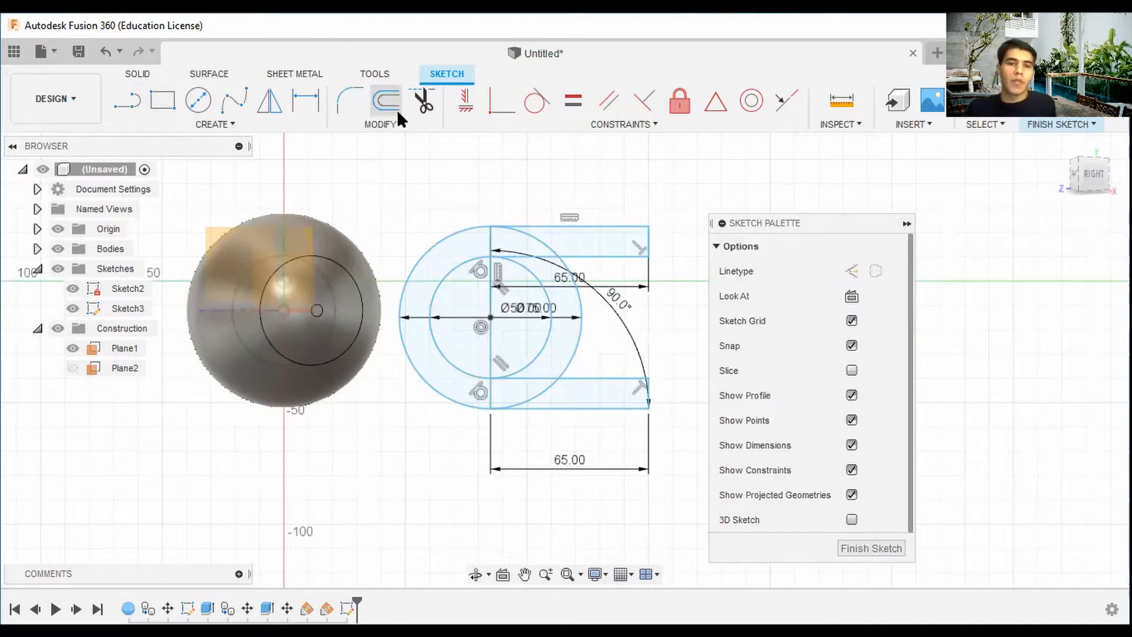
{"action": "left_click", "coordinate": [399, 113]}
{"action": "left_click", "coordinate": [461, 242]}
{"action": "scroll", "coordinate": [593, 238], "scroll_direction": "up", "scroll_amount": 3}
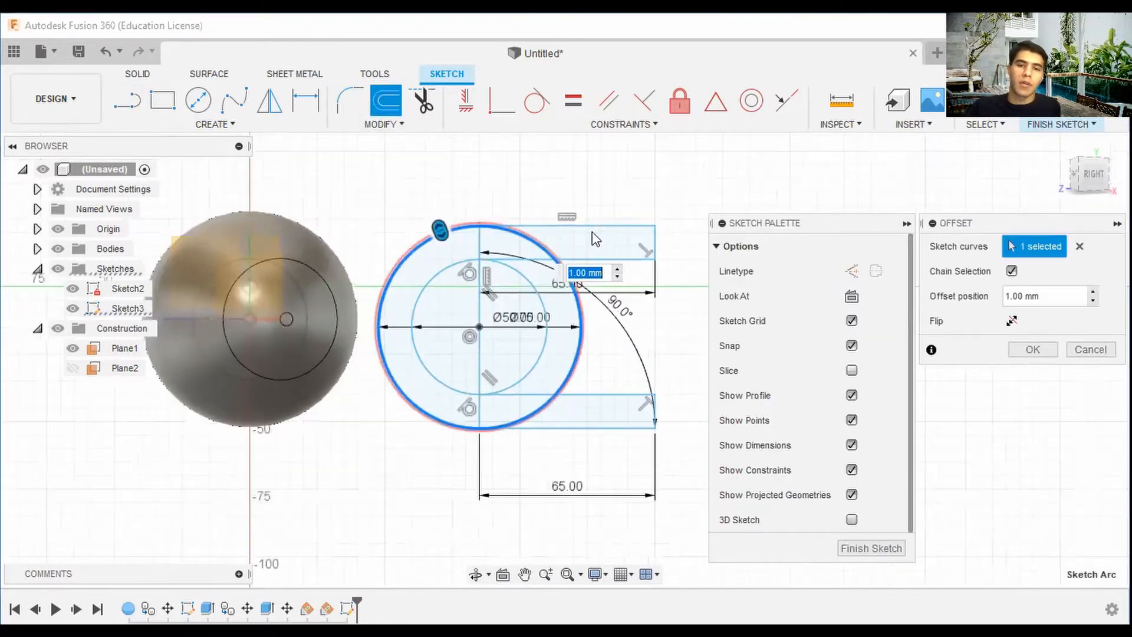
{"action": "scroll", "coordinate": [659, 286], "scroll_direction": "down", "scroll_amount": 3}
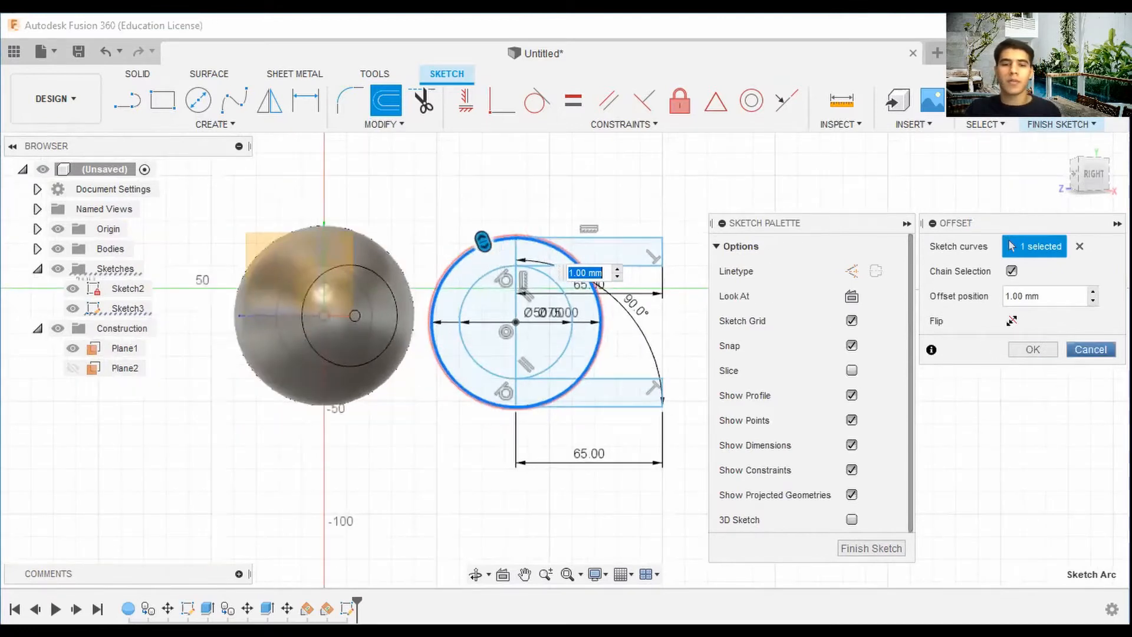
{"action": "left_click", "coordinate": [1091, 349]}
Set the inner circle's diameter to 45 mm.
{"action": "scroll", "coordinate": [551, 313], "scroll_direction": "up", "scroll_amount": 6}
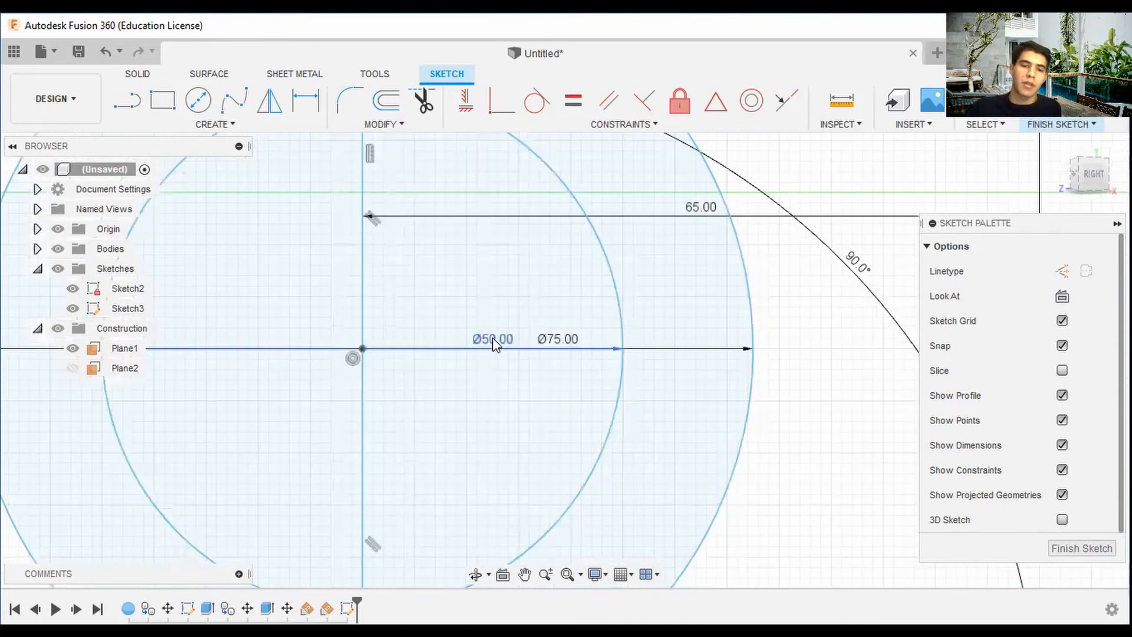
{"action": "double_click", "coordinate": [494, 344]}
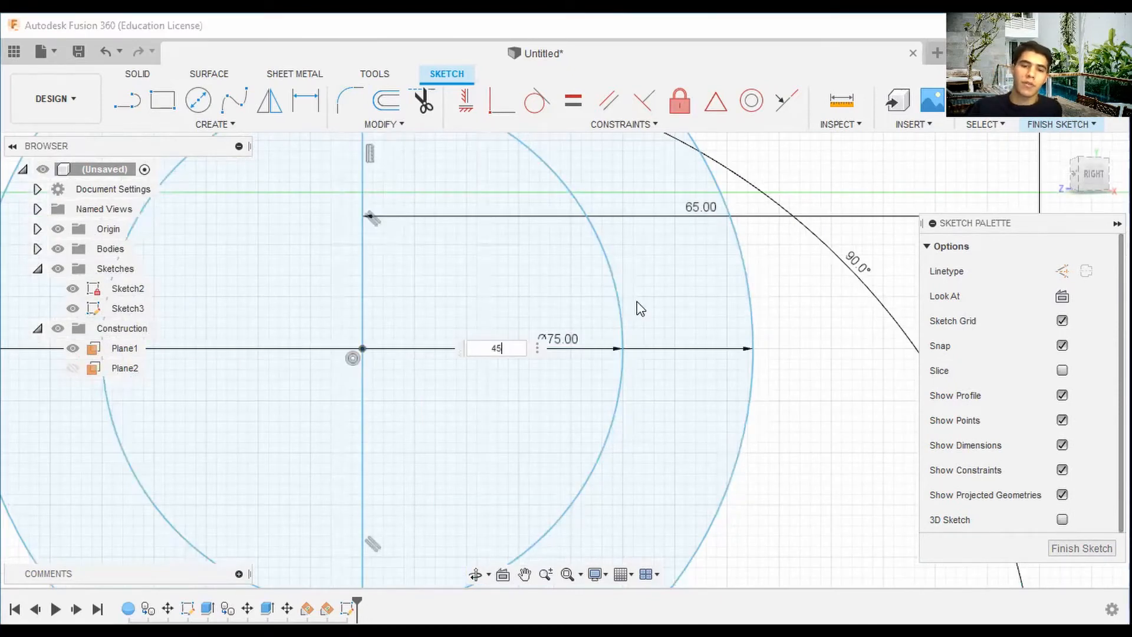
{"action": "type", "text": "45"}
{"action": "key", "text": "Return"}
{"action": "scroll", "coordinate": [640, 309], "scroll_direction": "down", "scroll_amount": 5}
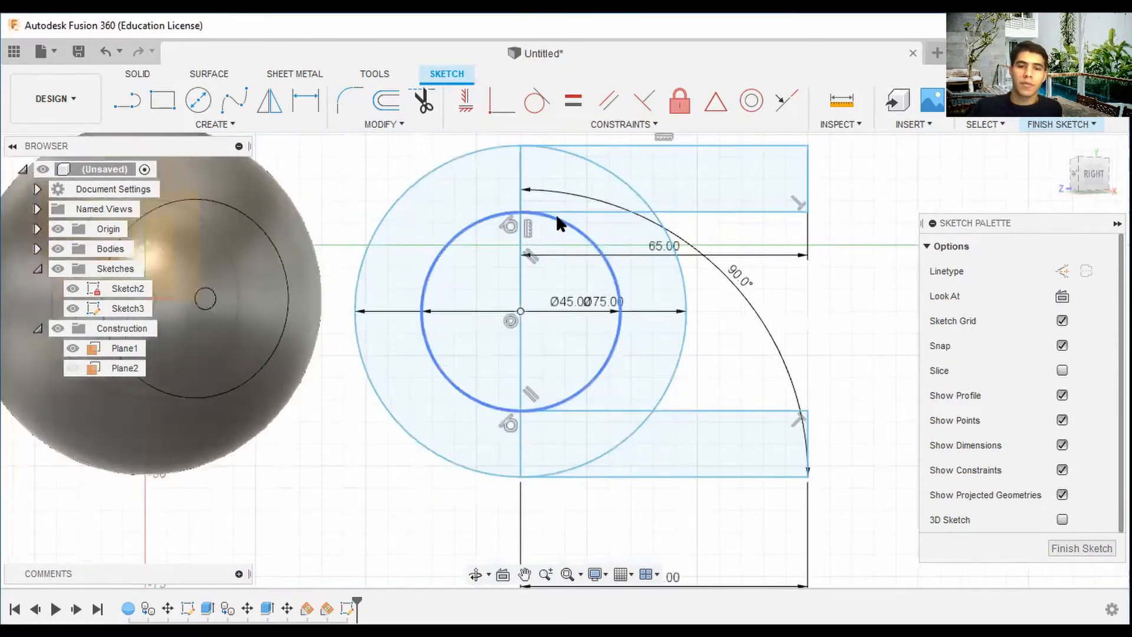
Draw short vertical lines splitting the upper and lower strips near their right ends.
{"action": "scroll", "coordinate": [740, 311], "scroll_direction": "down", "scroll_amount": 3}
{"action": "middle_click_drag", "start_coordinate": [722, 354], "coordinate": [703, 369]}
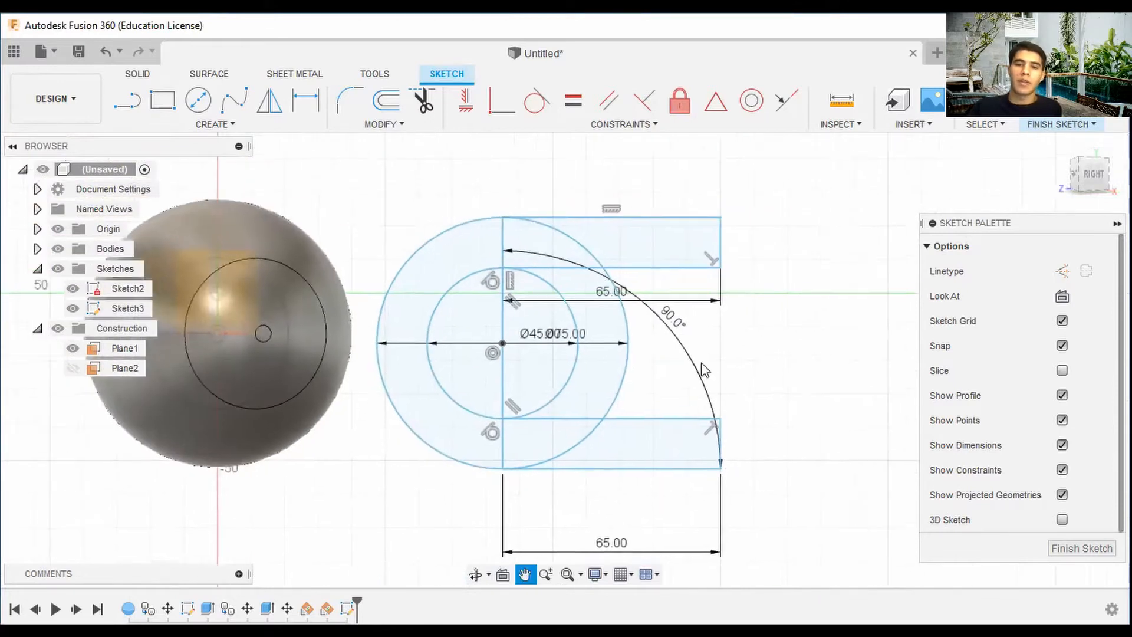
{"action": "scroll", "coordinate": [672, 307], "scroll_direction": "down", "scroll_amount": 2}
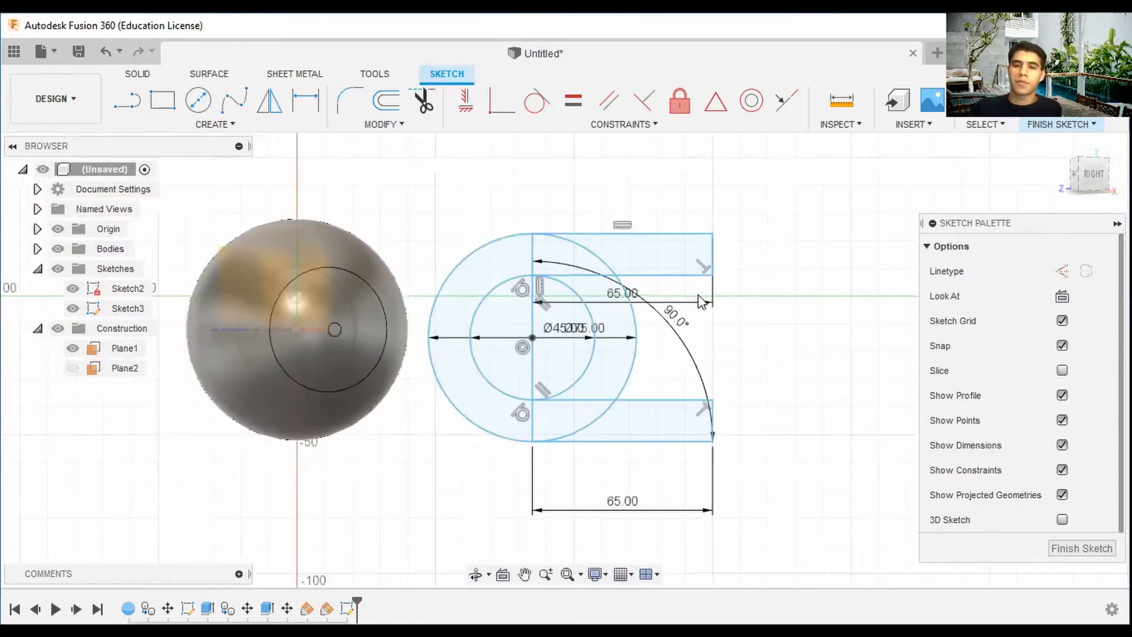
{"action": "left_click", "coordinate": [125, 103]}
{"action": "scroll", "coordinate": [663, 243], "scroll_direction": "up", "scroll_amount": 2}
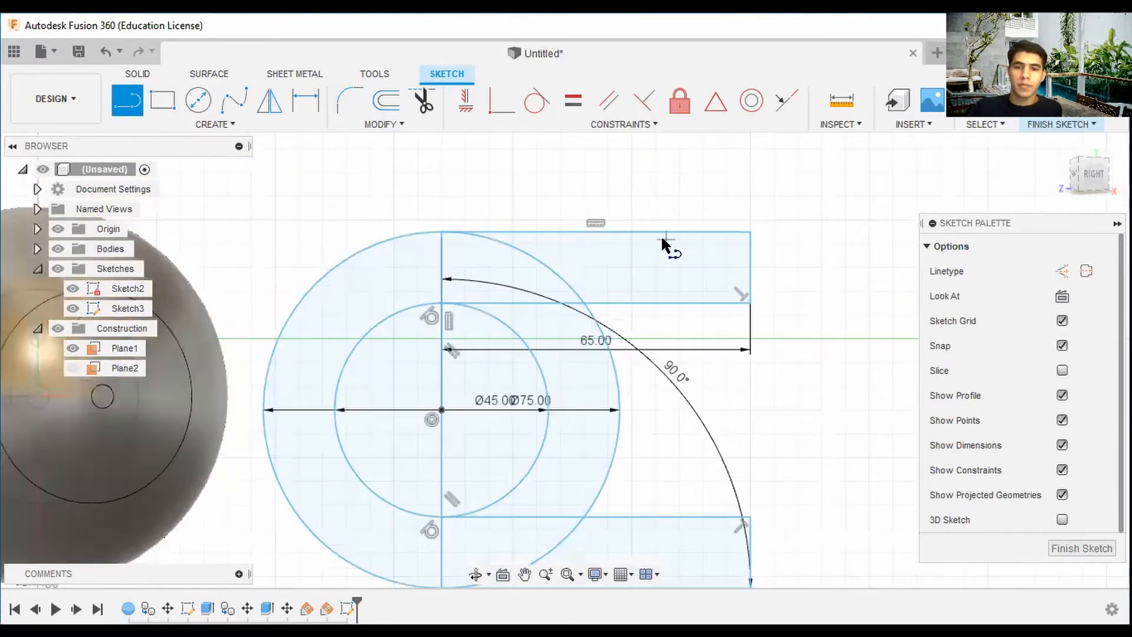
{"action": "left_click", "coordinate": [658, 233]}
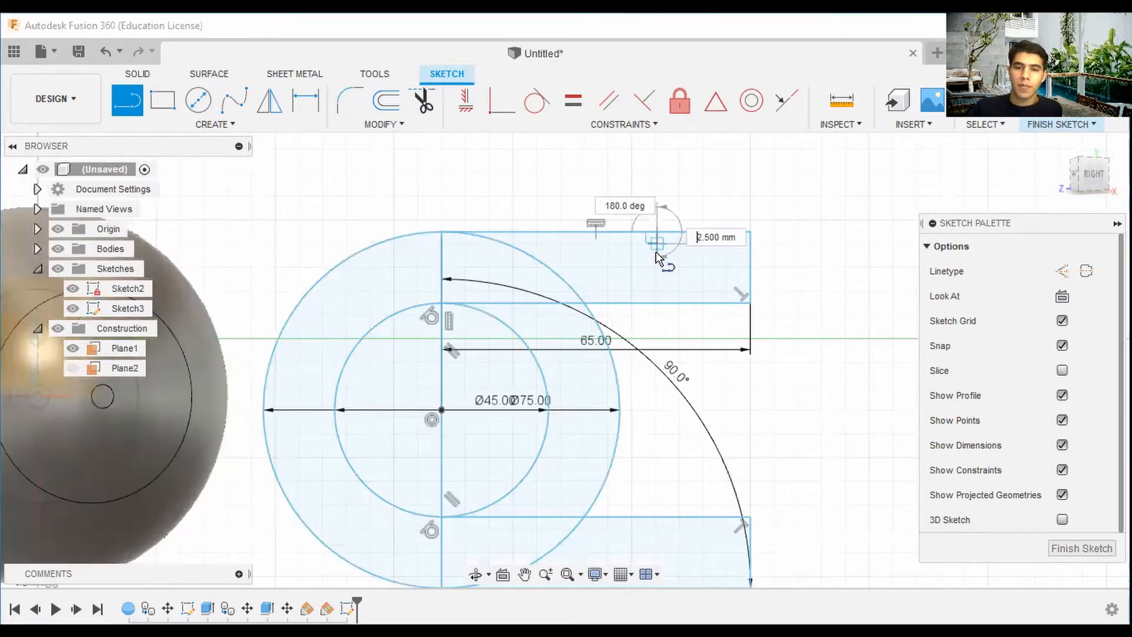
{"action": "scroll", "coordinate": [656, 307], "scroll_direction": "down", "scroll_amount": 2}
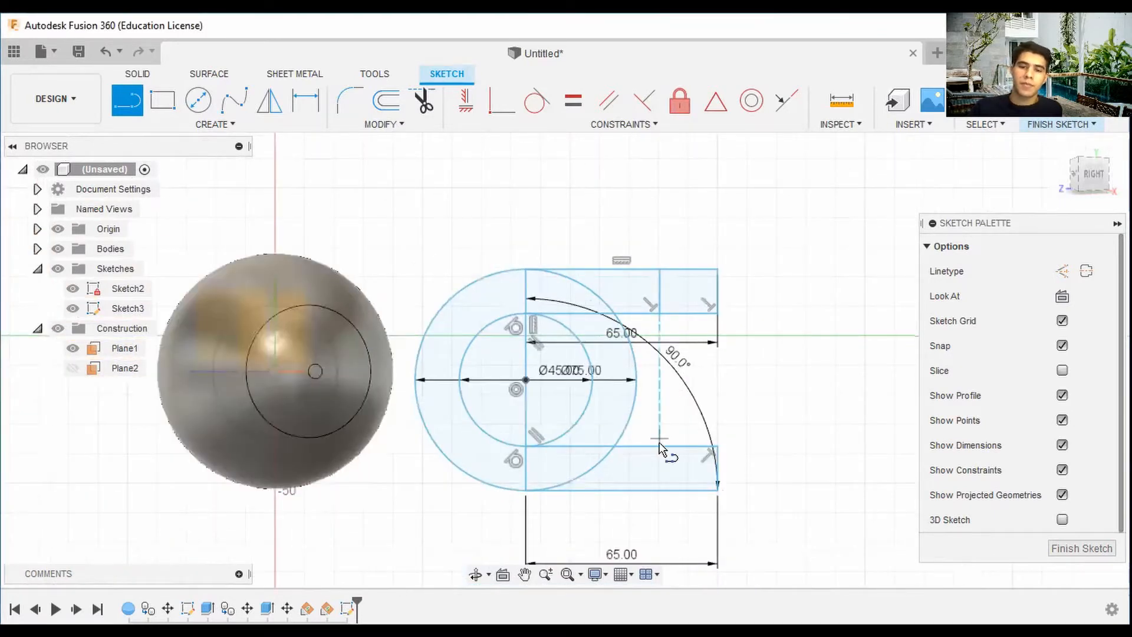
{"action": "left_click", "coordinate": [660, 448]}
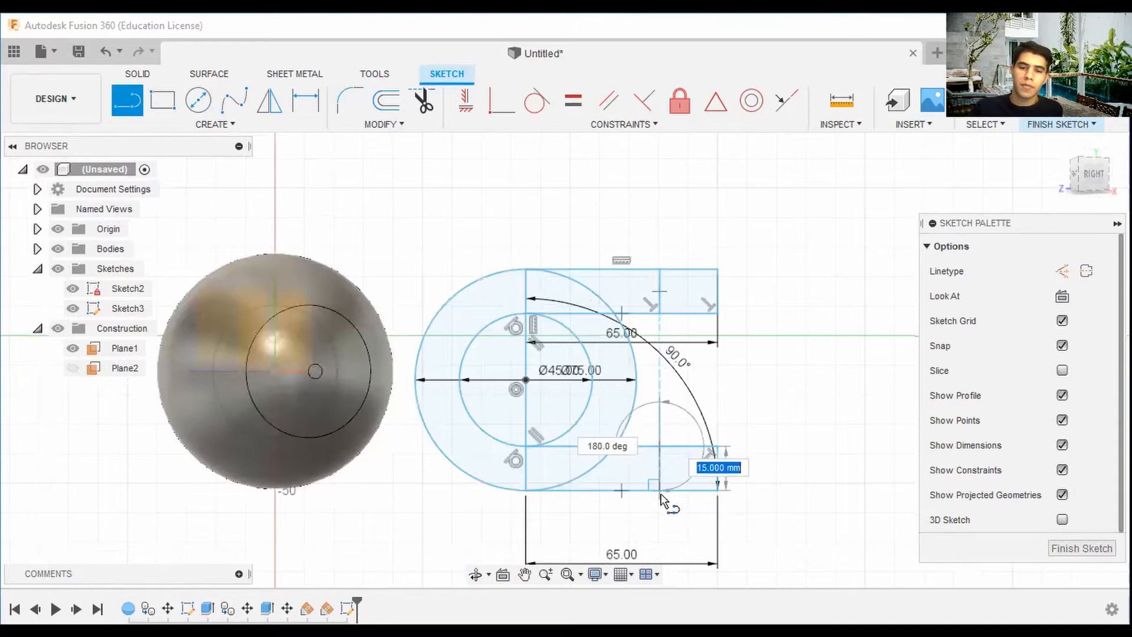
{"action": "left_click", "coordinate": [660, 491]}
Finish the sketch.
{"action": "scroll", "coordinate": [726, 375], "scroll_direction": "down", "scroll_amount": 3}
{"action": "middle_click_drag", "start_coordinate": [760, 349], "coordinate": [698, 356]}
{"action": "scroll", "coordinate": [697, 355], "scroll_direction": "up", "scroll_amount": 1}
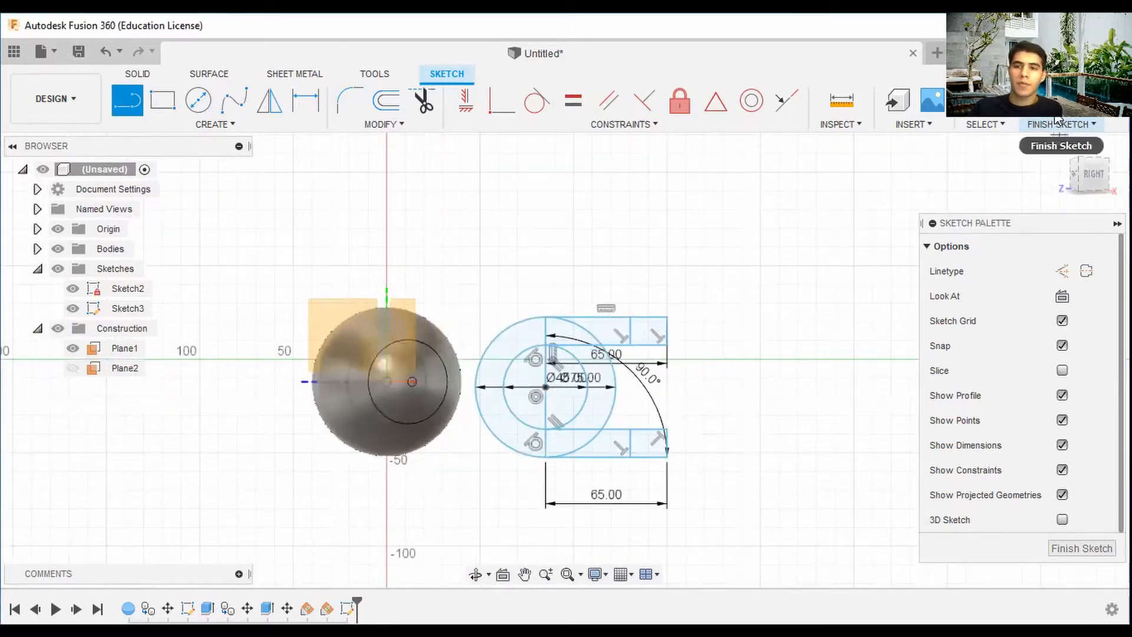
{"action": "left_click", "coordinate": [1055, 123]}
Extrude the horseshoe profiles, leaving out the two strip end pieces, 15 mm as a new body.
{"action": "left_click", "coordinate": [1087, 171]}
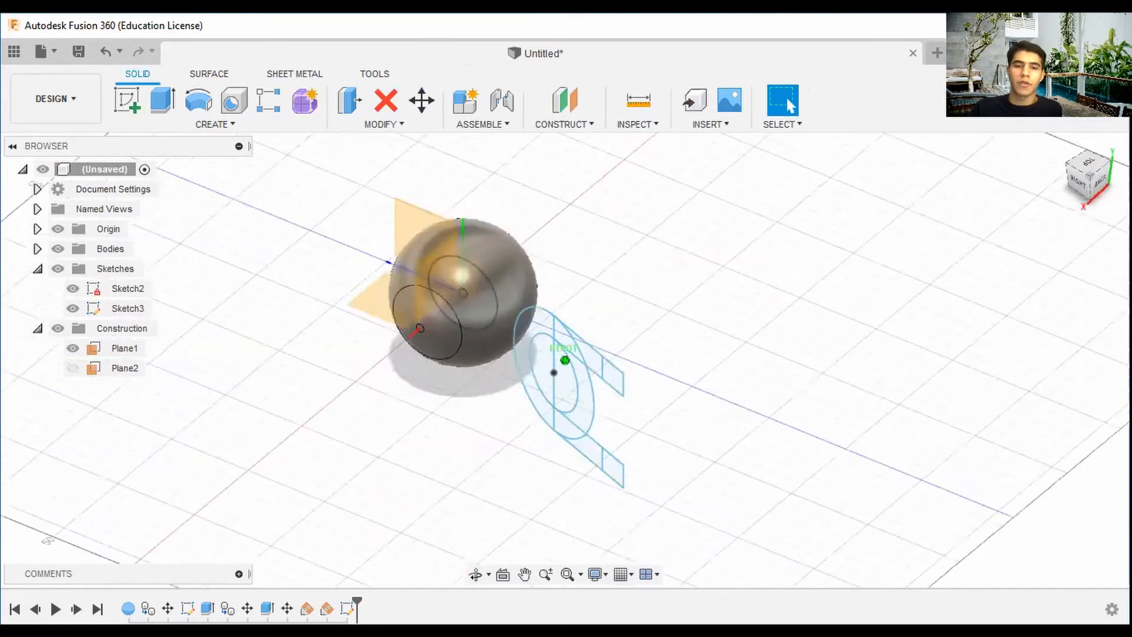
{"action": "mouse_move", "coordinate": [1086, 171]}
{"action": "left_mouse_down"}
{"action": "mouse_move", "coordinate": [1062, 173]}
{"action": "mouse_move", "coordinate": [1089, 169]}
{"action": "left_mouse_up"}
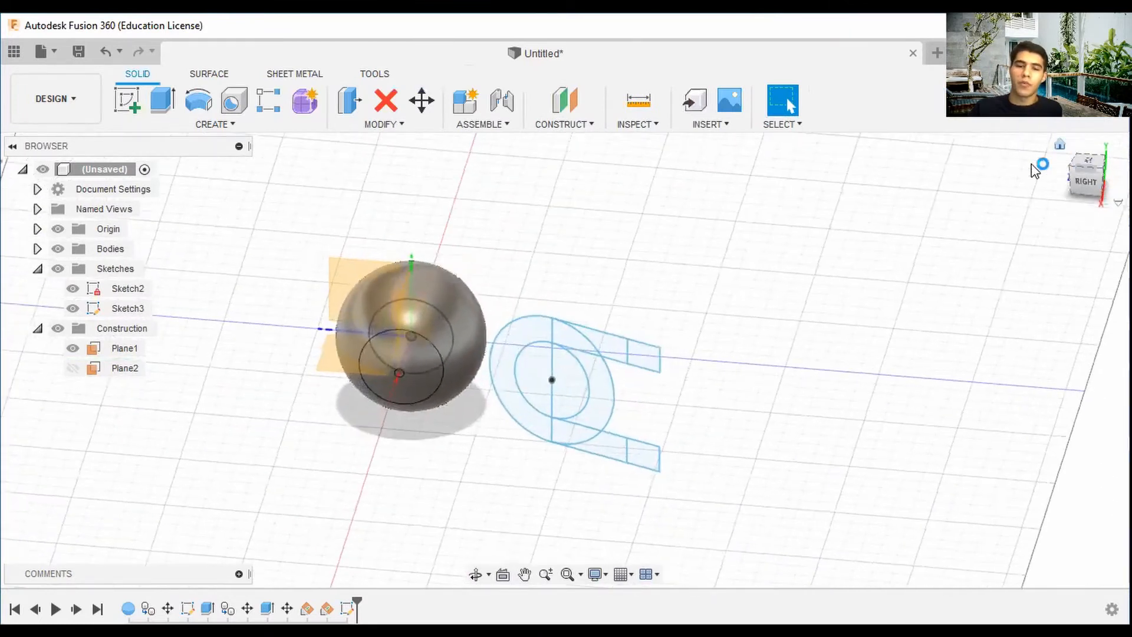
{"action": "left_click", "coordinate": [1059, 145]}
{"action": "left_click", "coordinate": [57, 248]}
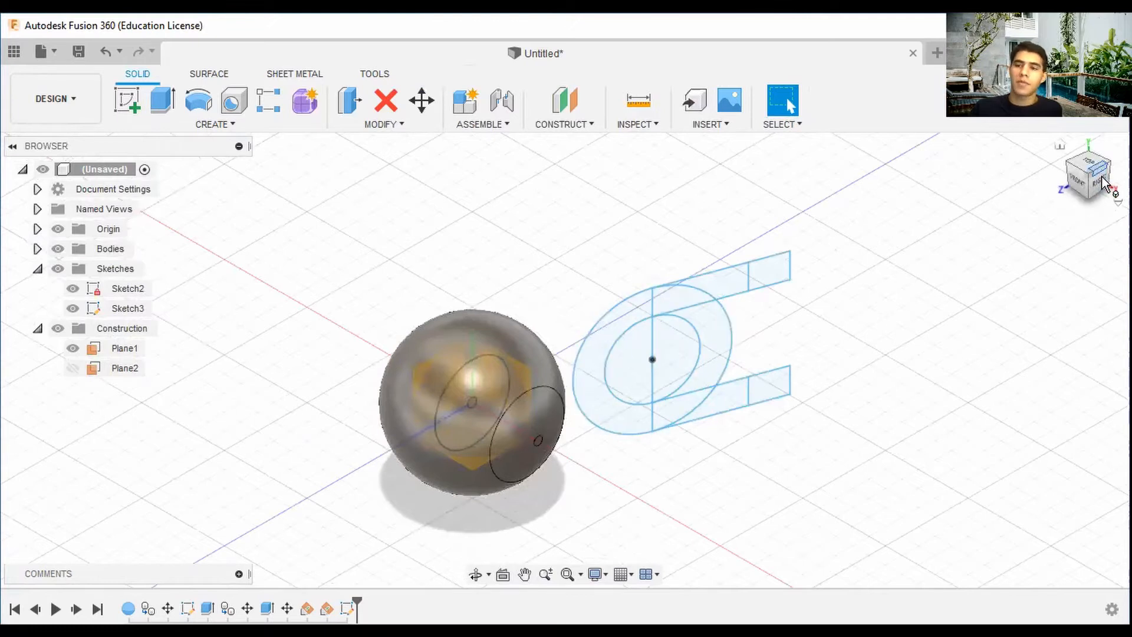
{"action": "left_click_drag", "start_coordinate": [1103, 183], "coordinate": [1092, 188]}
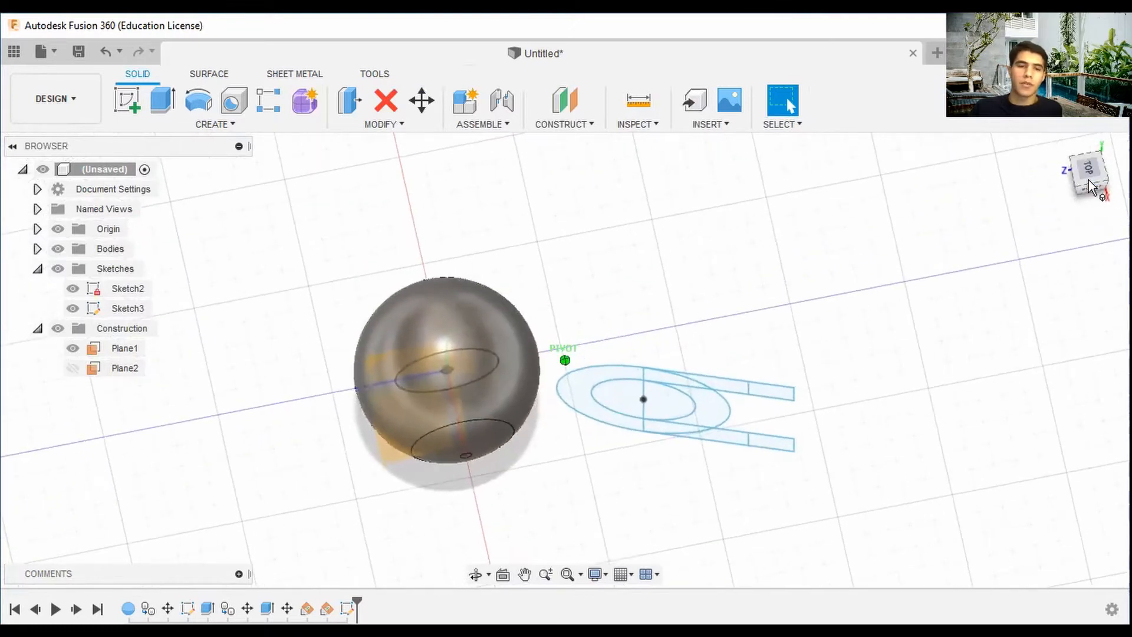
{"action": "left_click", "coordinate": [162, 100]}
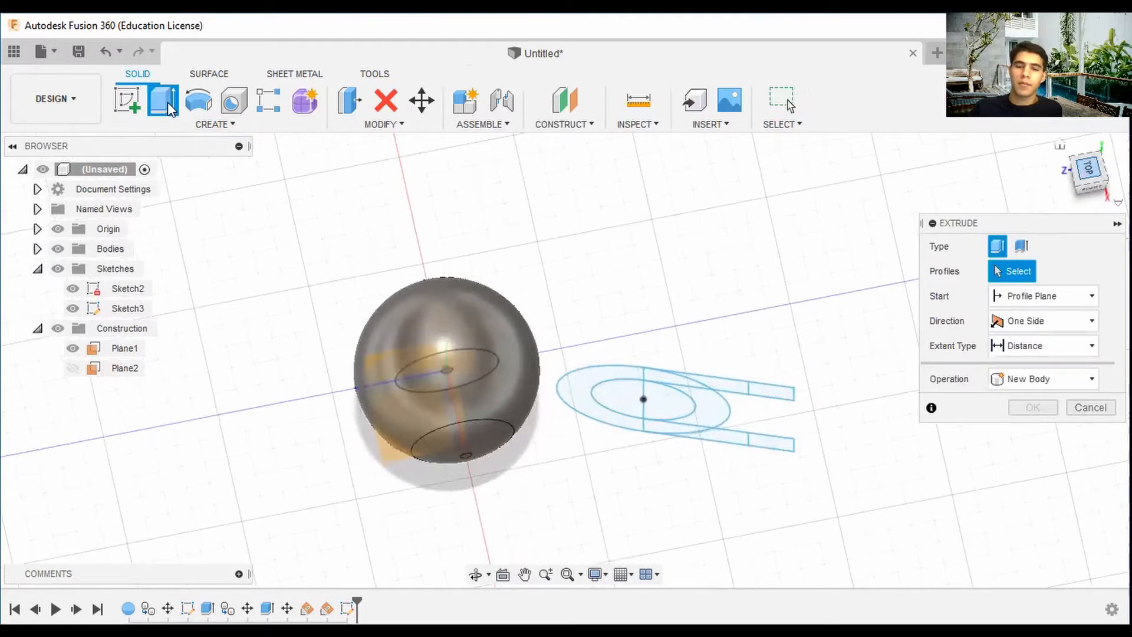
{"action": "left_click", "coordinate": [652, 301]}
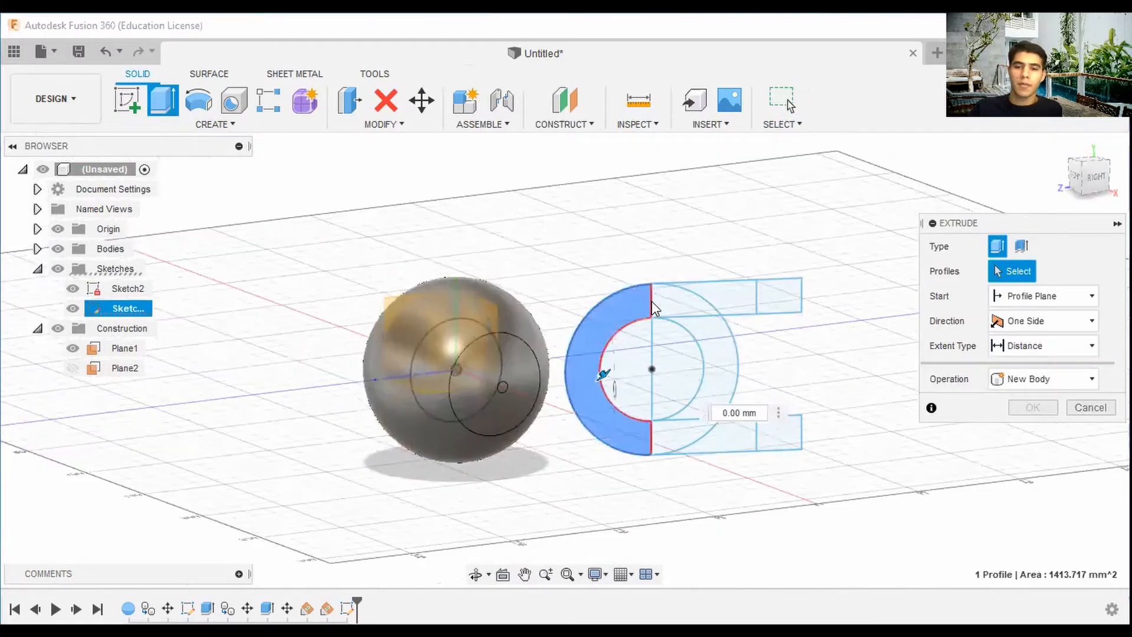
{"action": "left_click", "coordinate": [653, 300]}
{"action": "left_click", "coordinate": [726, 432]}
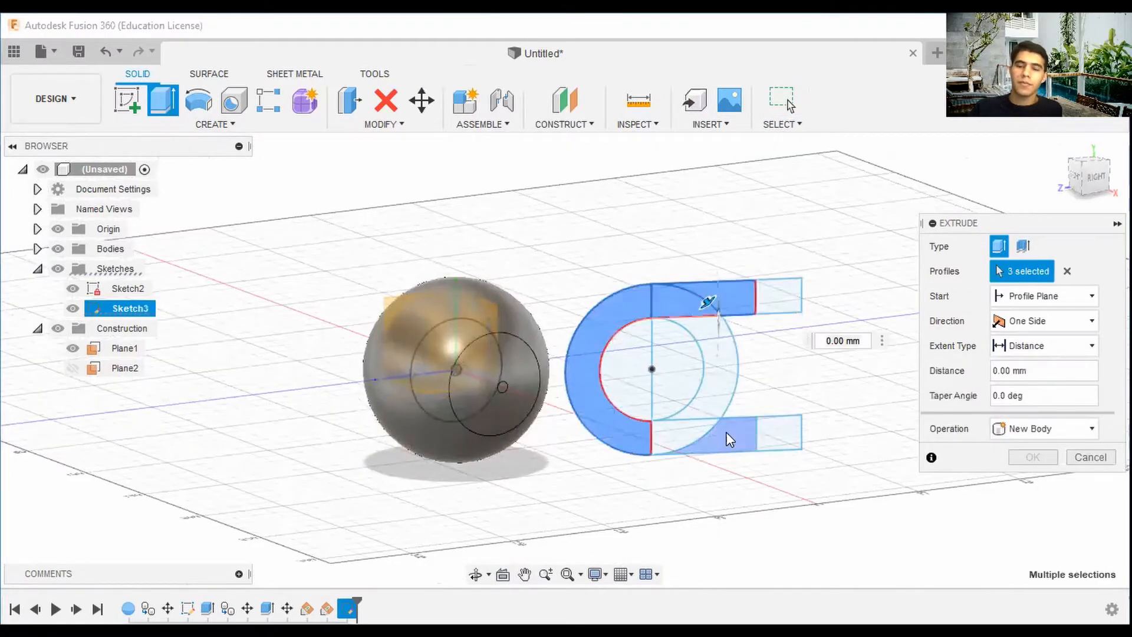
{"action": "left_click", "coordinate": [726, 432]}
{"action": "left_click", "coordinate": [685, 435]}
{"action": "left_click_drag", "start_coordinate": [1098, 177], "coordinate": [1055, 197]}
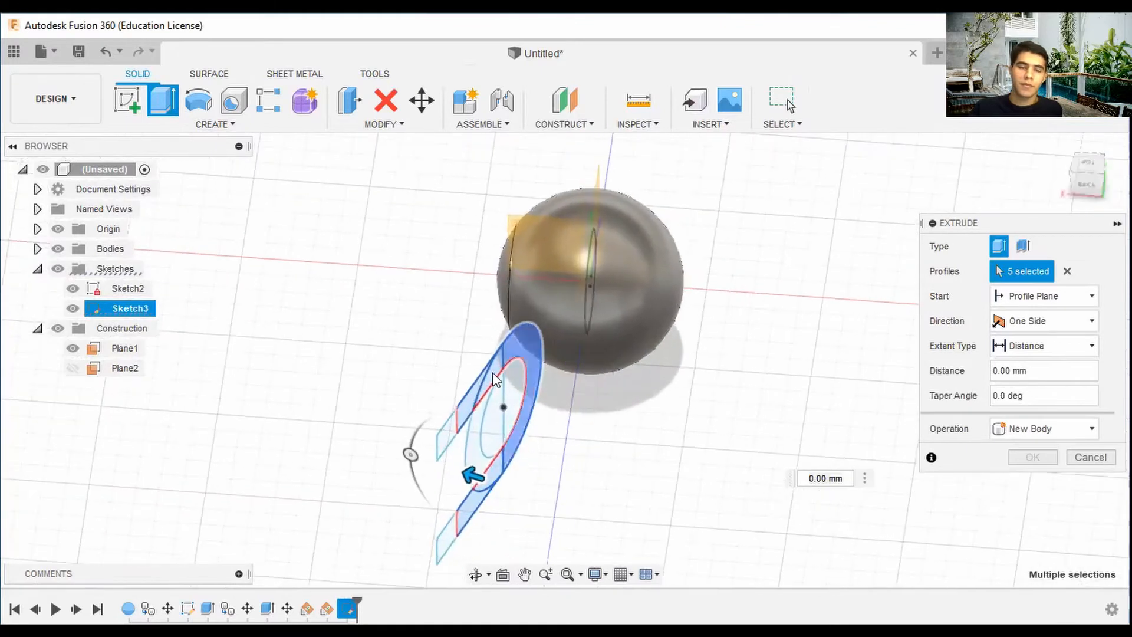
{"action": "left_click_drag", "start_coordinate": [472, 471], "coordinate": [508, 494]}
{"action": "scroll", "coordinate": [509, 493], "scroll_direction": "up", "scroll_amount": 1}
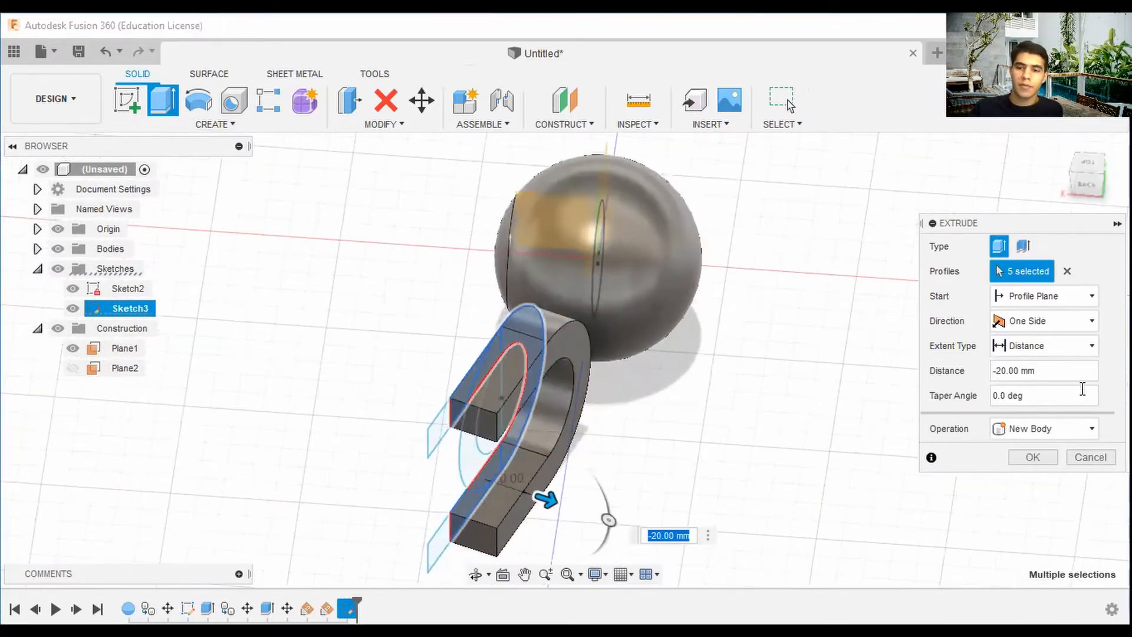
{"action": "left_click", "coordinate": [1008, 377]}
{"action": "key", "text": "BackSpace"}
{"action": "key", "text": "BackSpace"}
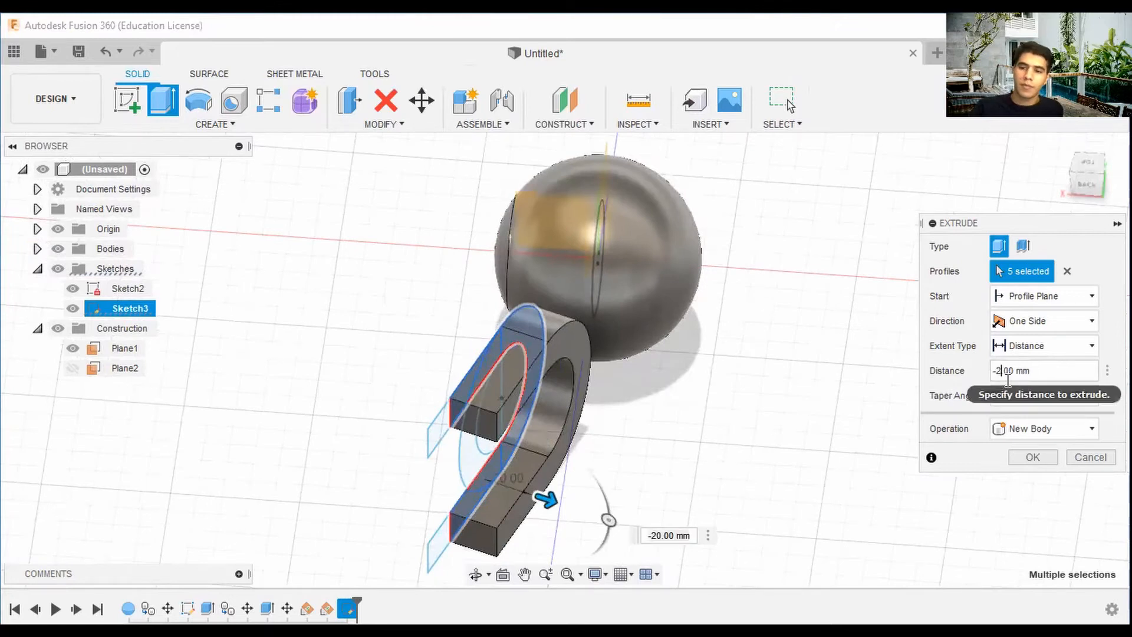
{"action": "type", "text": "15"}
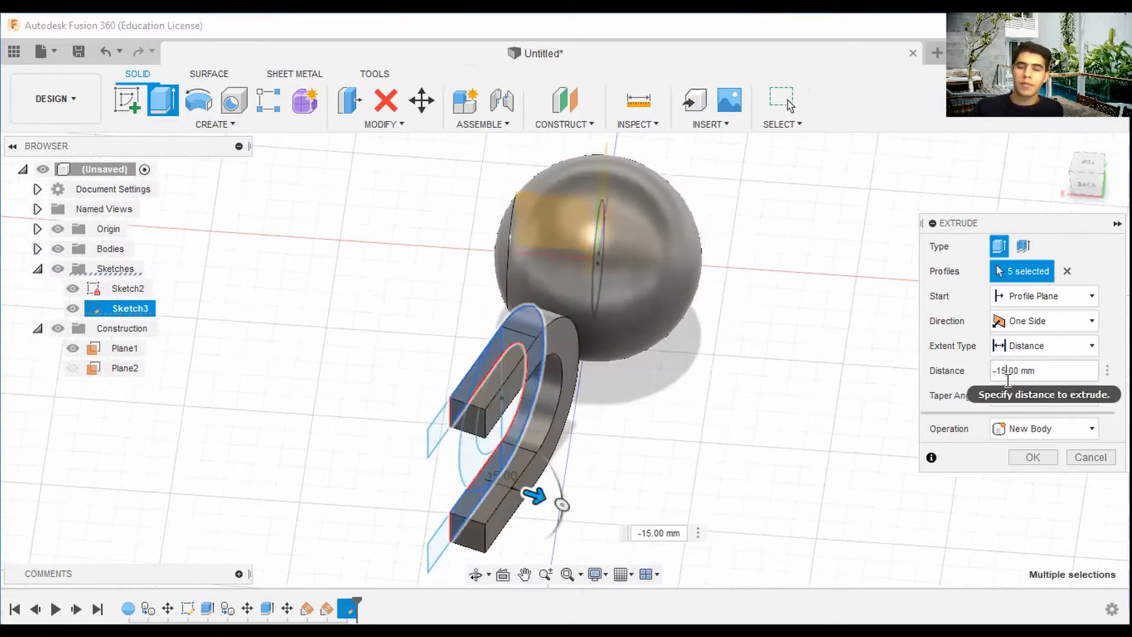
{"action": "left_click_drag", "start_coordinate": [1087, 183], "coordinate": [1130, 188]}
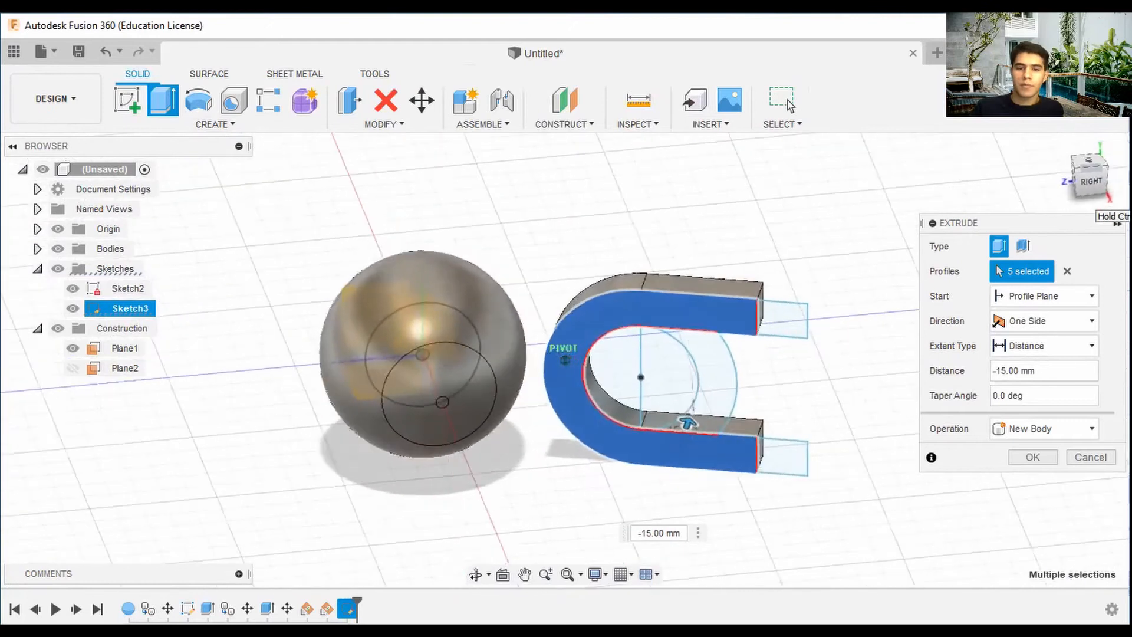
{"action": "left_click", "coordinate": [1044, 461]}
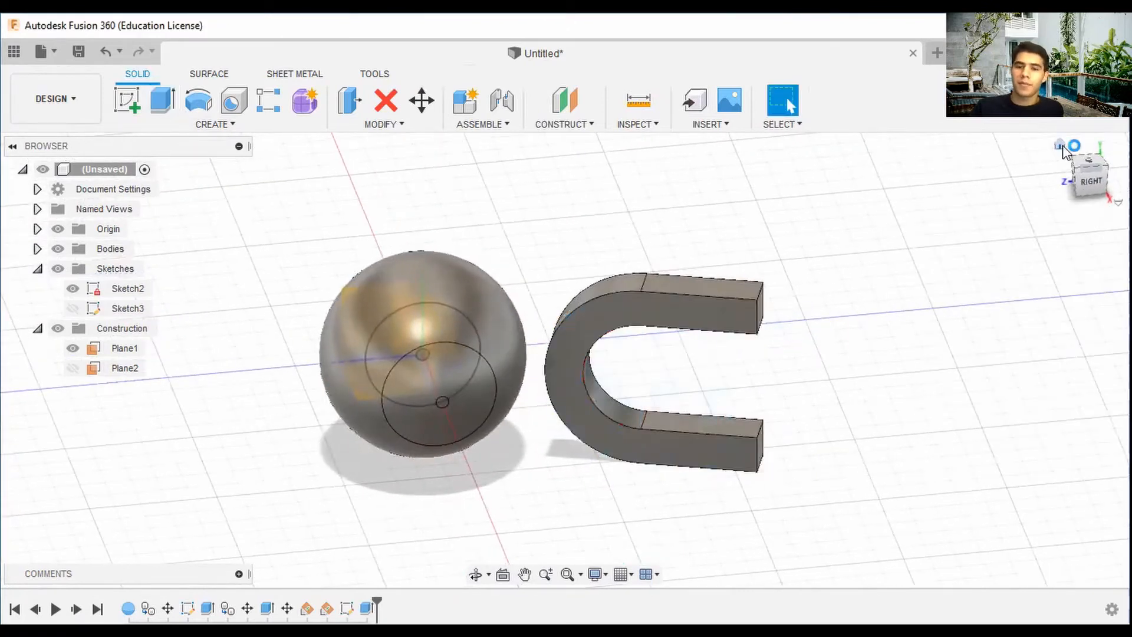
Make Sketch3 visible again in the model.
{"action": "left_click", "coordinate": [1061, 145]}
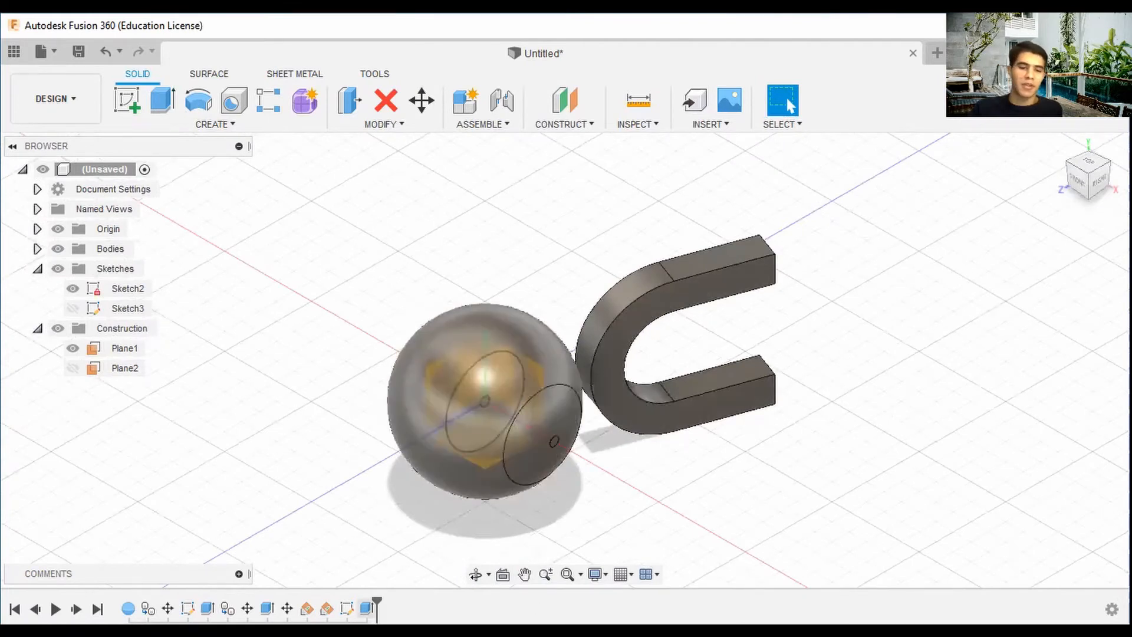
{"action": "left_click", "coordinate": [347, 608]}
{"action": "right_click", "coordinate": [346, 606]}
{"action": "left_click", "coordinate": [698, 482]}
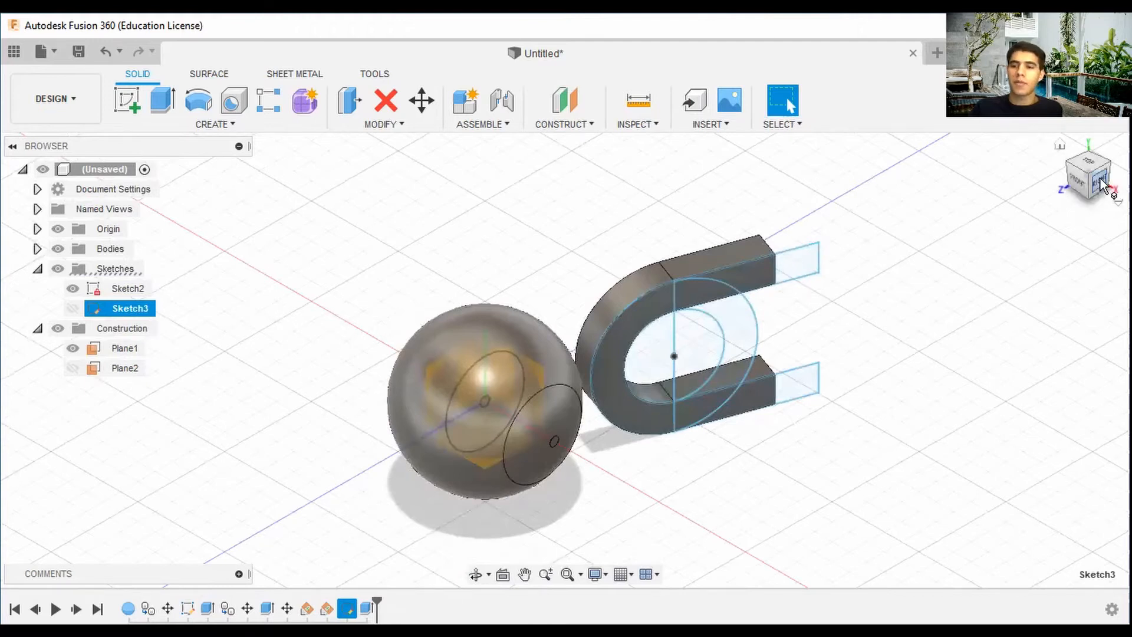
Extrude the two strip end pieces 15 mm as a separate new body.
{"action": "left_click_drag", "start_coordinate": [1103, 184], "coordinate": [1064, 182]}
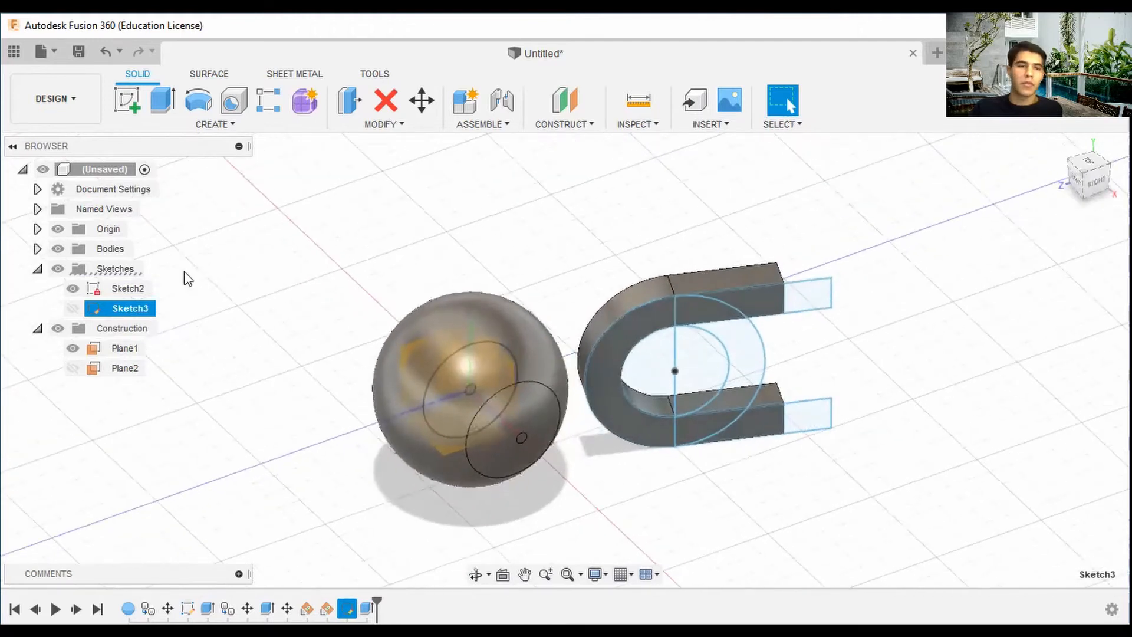
{"action": "left_click", "coordinate": [162, 101]}
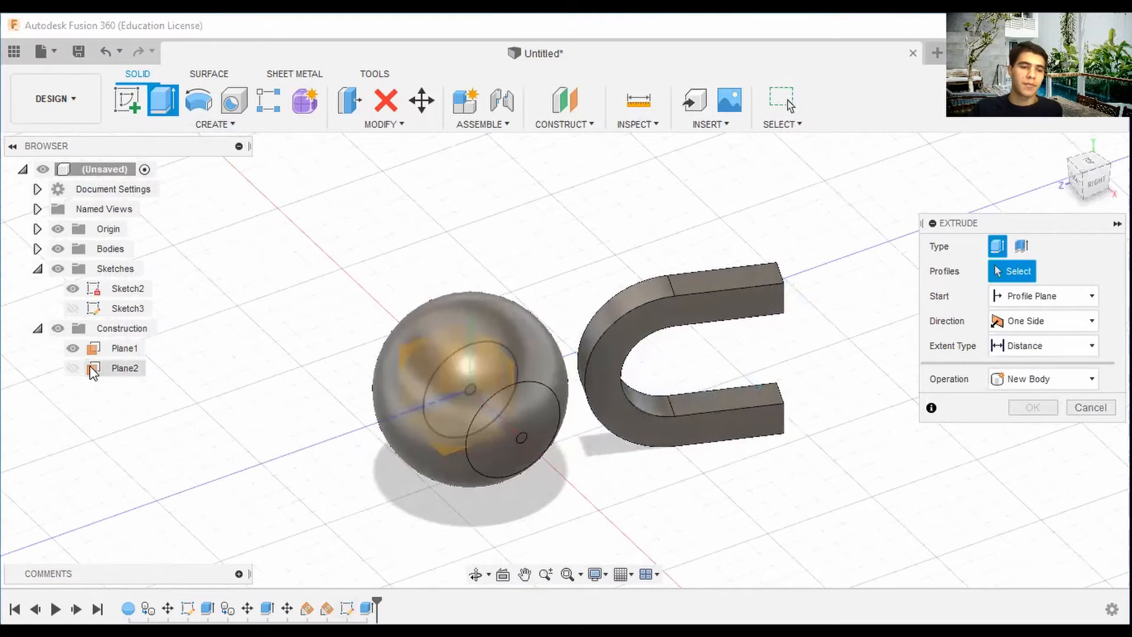
{"action": "left_click", "coordinate": [73, 309]}
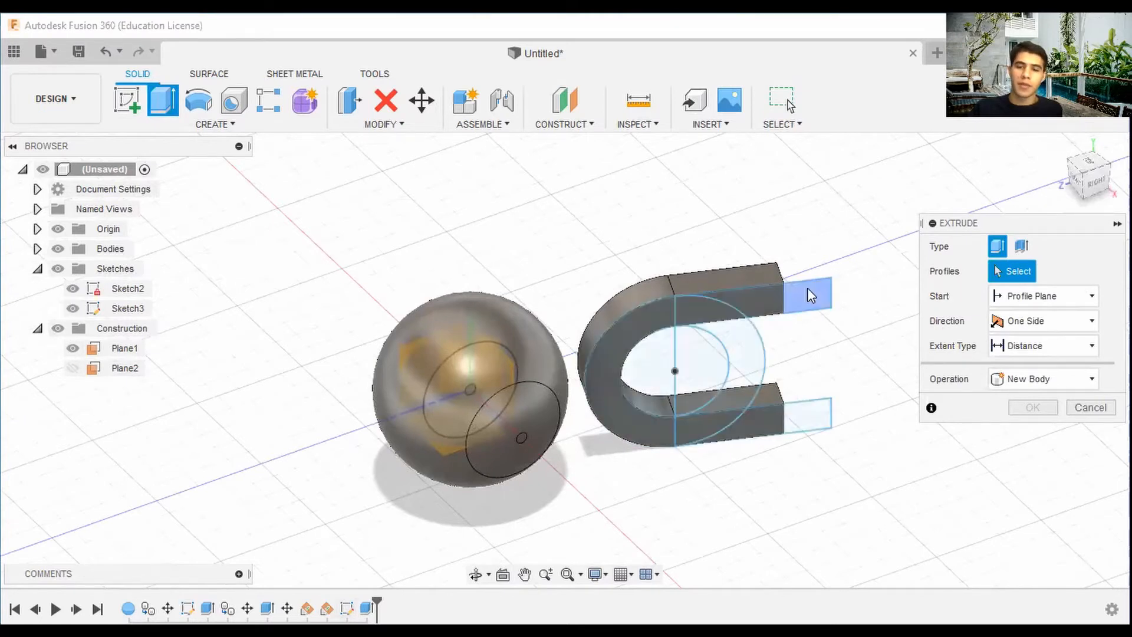
{"action": "left_click", "coordinate": [809, 295]}
{"action": "left_click", "coordinate": [808, 413]}
{"action": "middle_click_drag", "start_coordinate": [808, 412], "coordinate": [766, 480], "text": "shift"}
{"action": "middle_click_drag", "start_coordinate": [736, 294], "coordinate": [710, 311]}
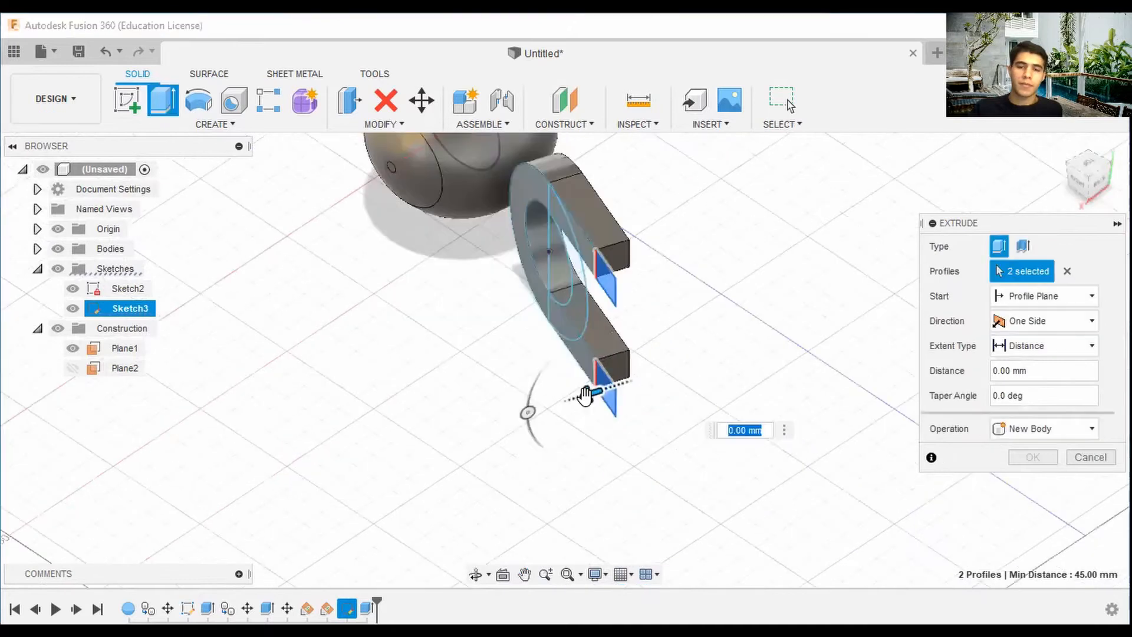
{"action": "left_click_drag", "start_coordinate": [586, 394], "coordinate": [644, 373]}
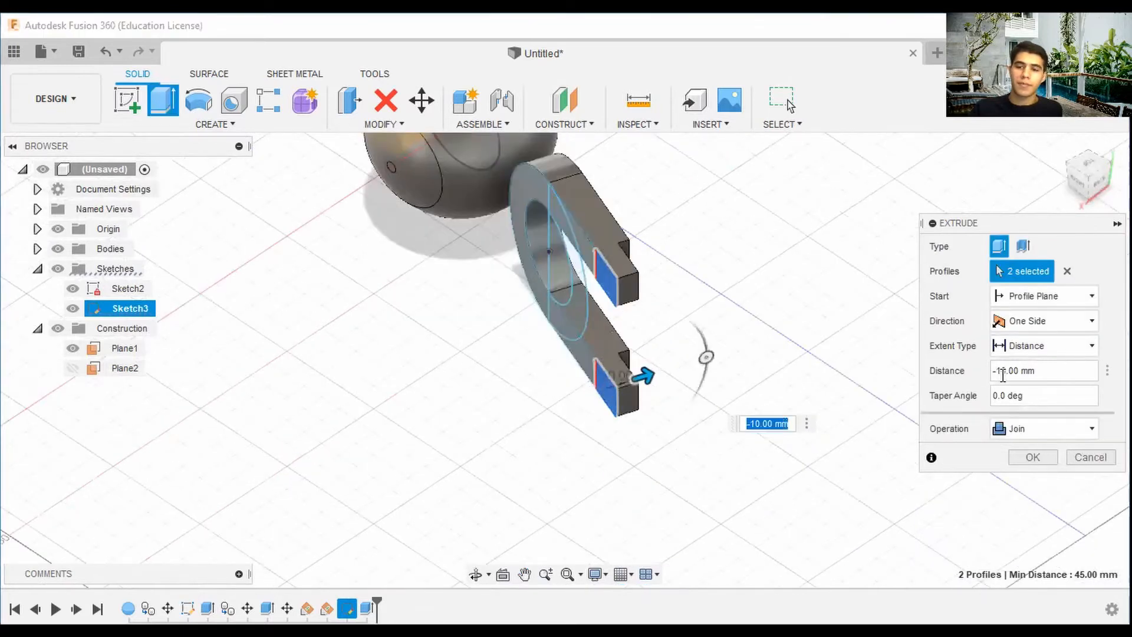
{"action": "type", "text": "5"}
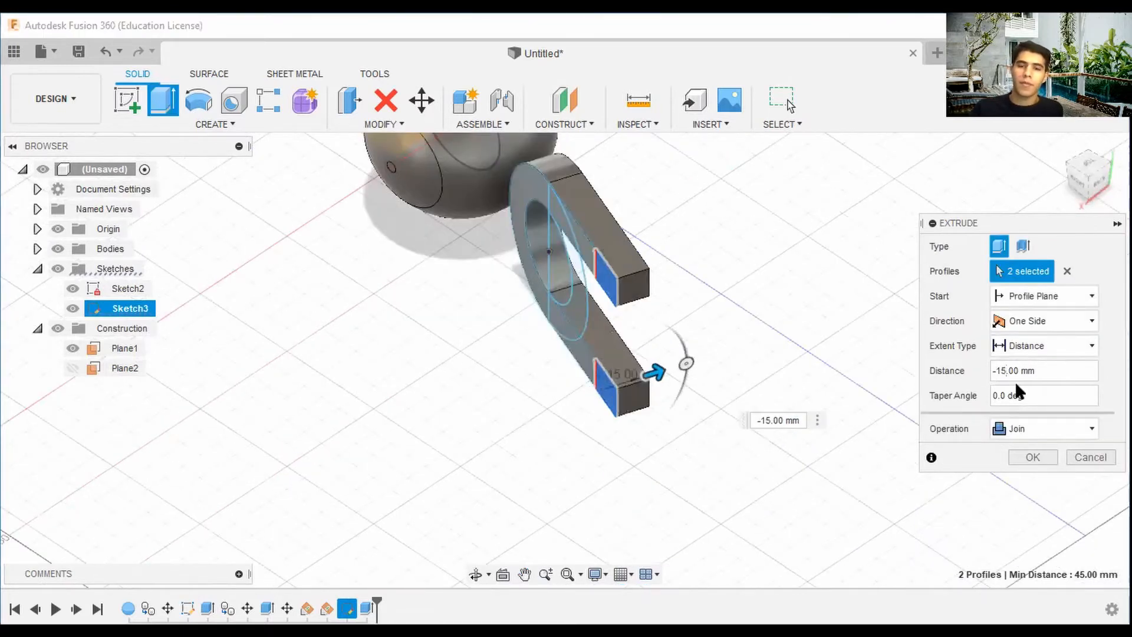
{"action": "left_click", "coordinate": [1037, 431]}
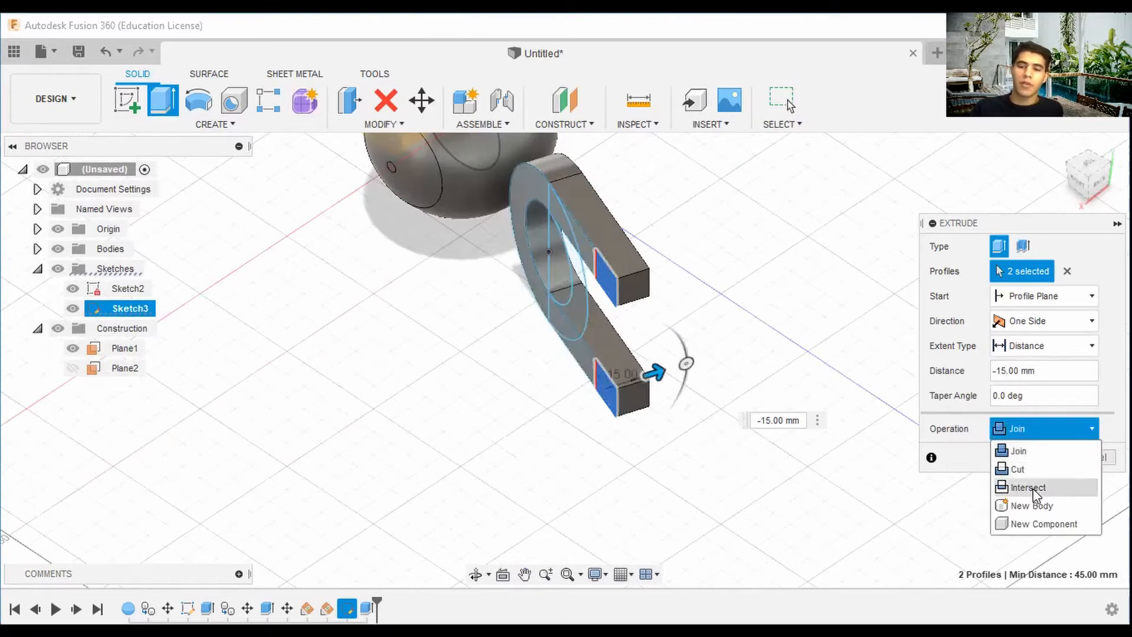
{"action": "left_click", "coordinate": [1042, 508]}
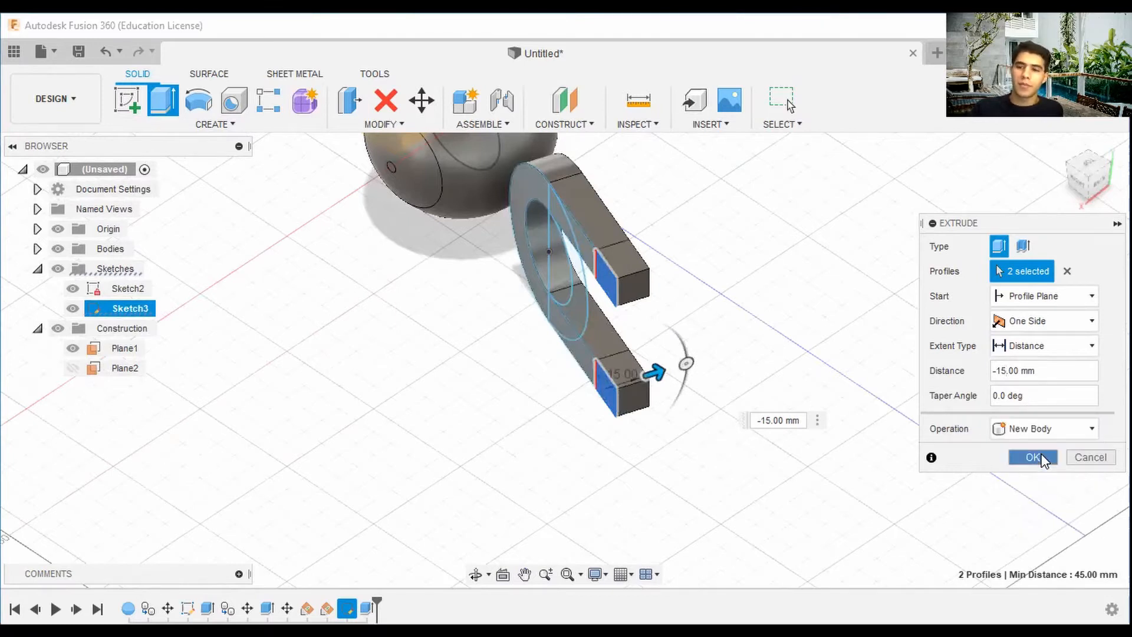
{"action": "left_click", "coordinate": [1043, 459]}
Start the Mirror command and open its type options.
{"action": "mouse_move", "coordinate": [855, 436]}
{"action": "middle_mouse_down", "text": "shift"}
{"action": "mouse_move", "coordinate": [678, 401]}
{"action": "mouse_move", "coordinate": [967, 255]}
{"action": "mouse_move", "coordinate": [1066, 397]}
{"action": "middle_mouse_up", "text": "shift"}
{"action": "scroll", "coordinate": [937, 406], "scroll_direction": "down", "scroll_amount": 2}
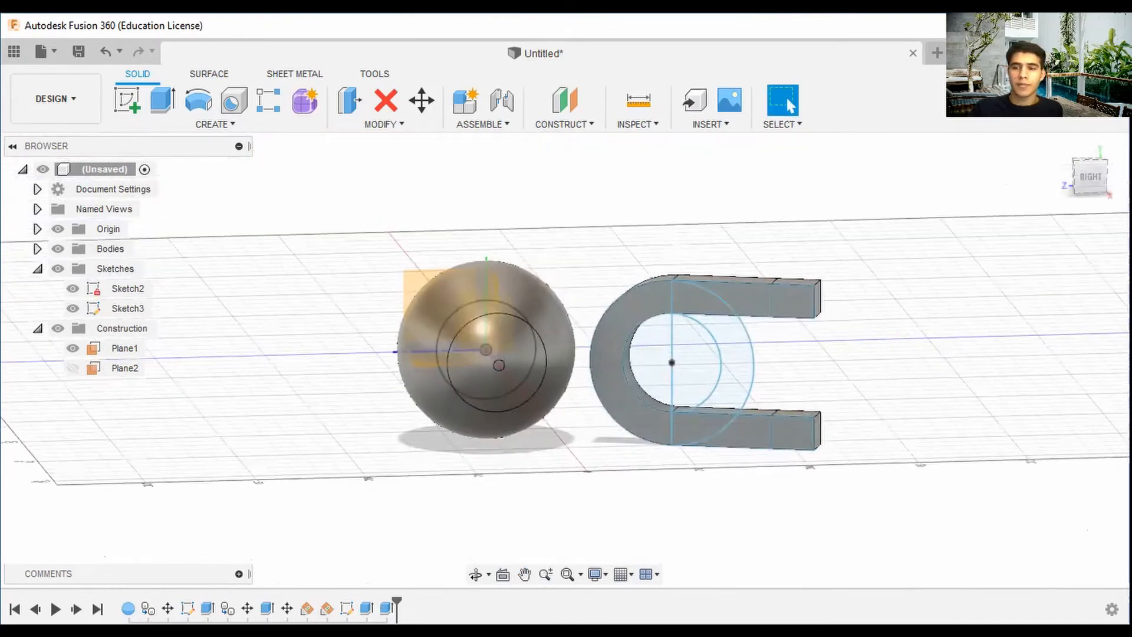
{"action": "left_click", "coordinate": [1060, 145]}
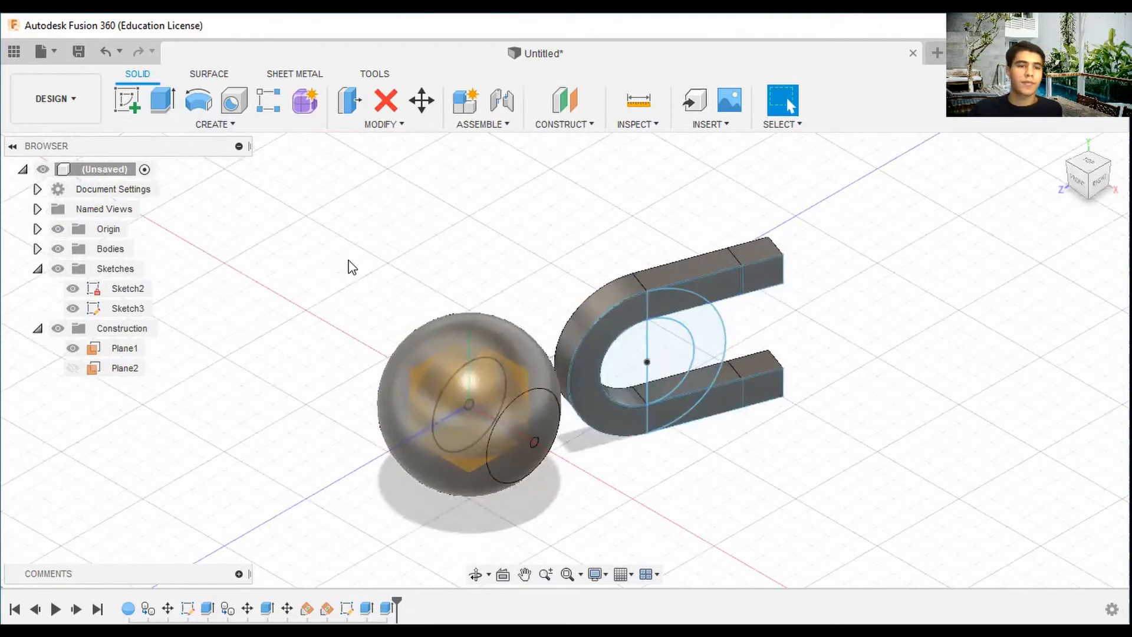
{"action": "scroll", "coordinate": [502, 203], "scroll_direction": "down", "scroll_amount": 2}
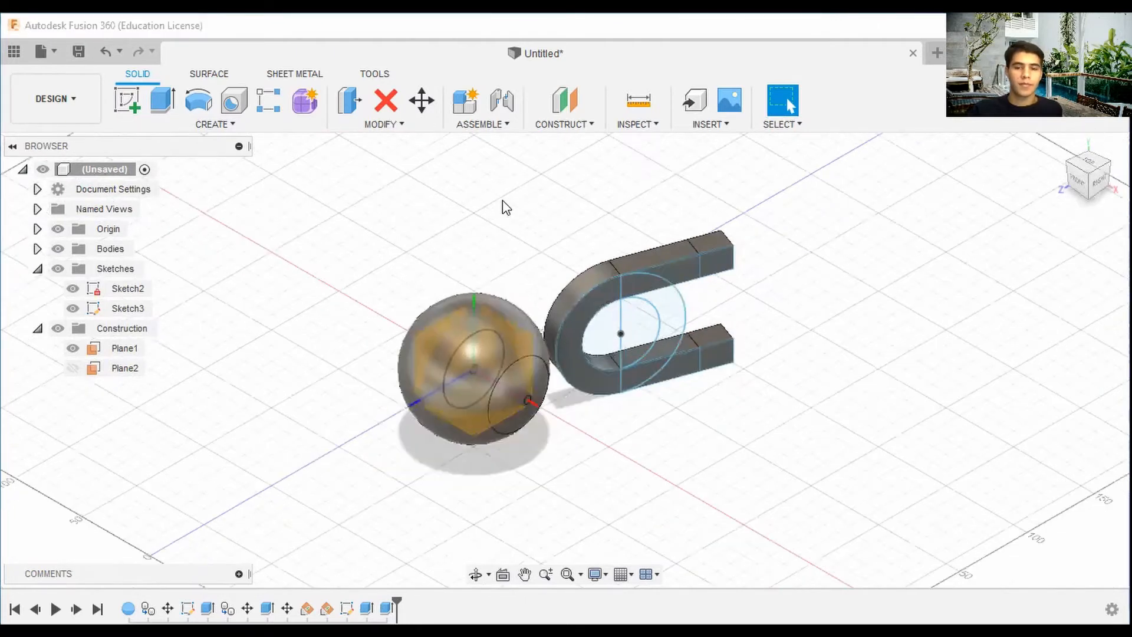
{"action": "middle_click_drag", "start_coordinate": [580, 267], "coordinate": [615, 283]}
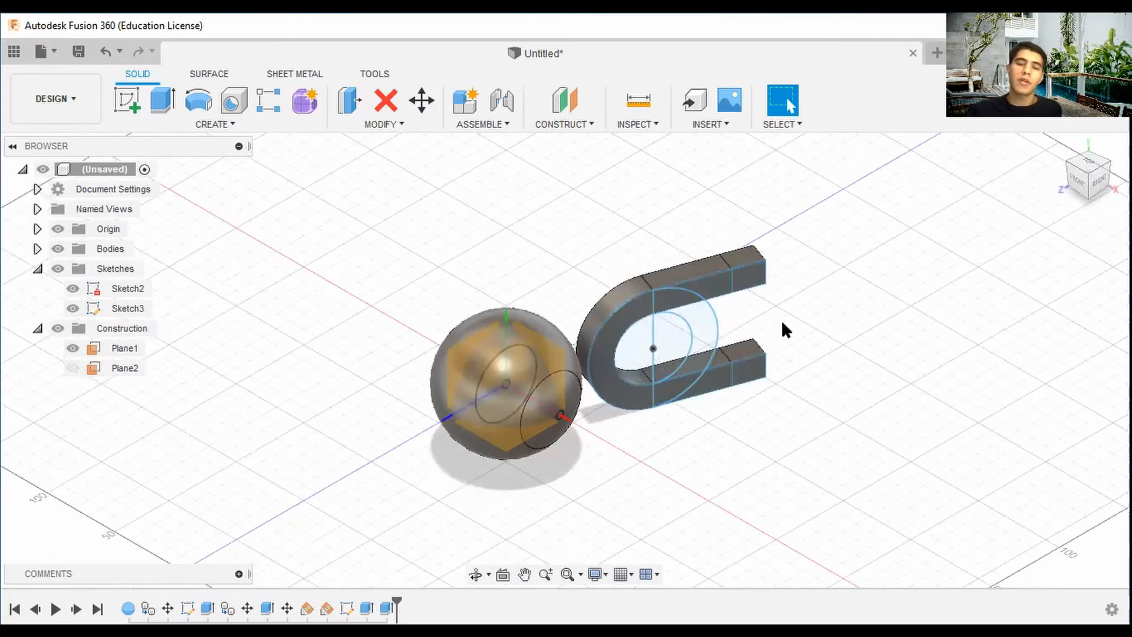
{"action": "left_click", "coordinate": [228, 122]}
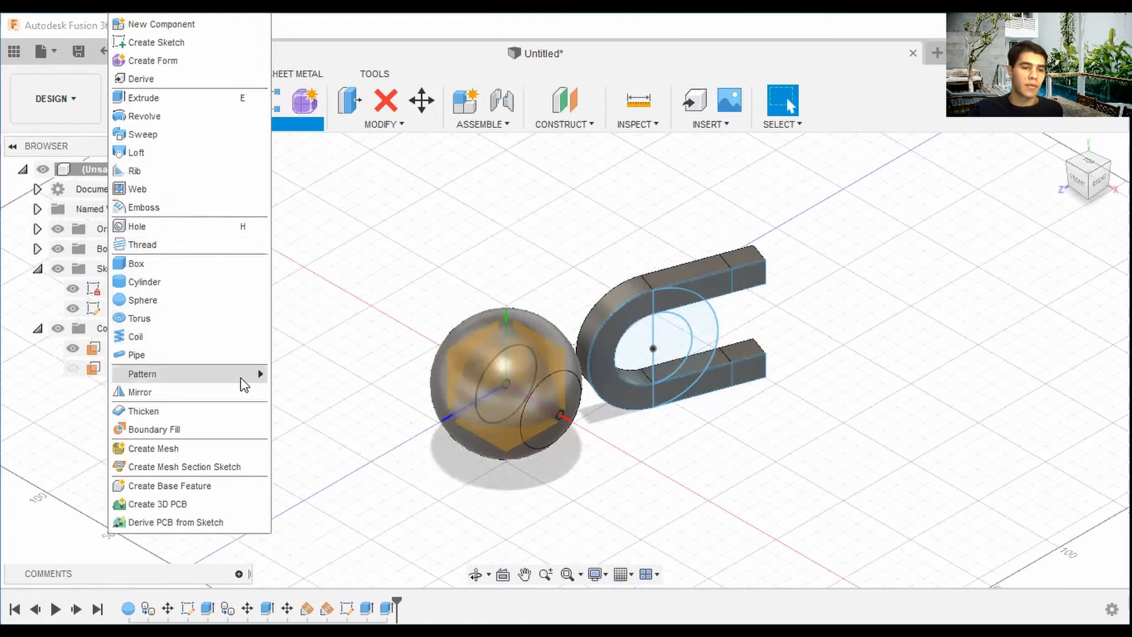
{"action": "left_click", "coordinate": [224, 396]}
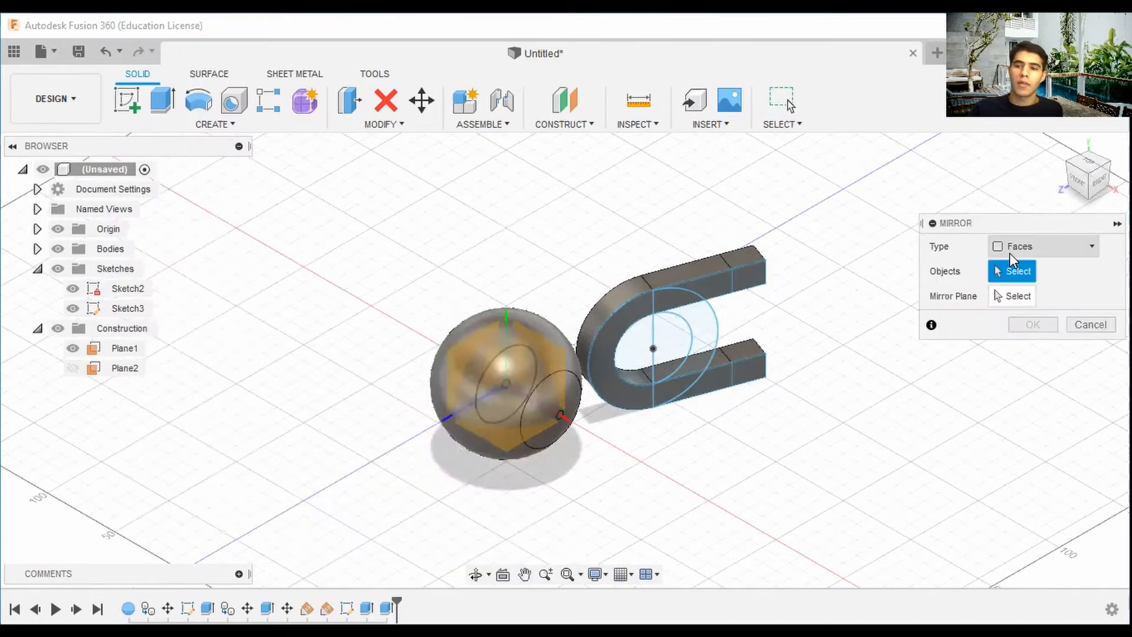
{"action": "left_click", "coordinate": [1040, 246]}
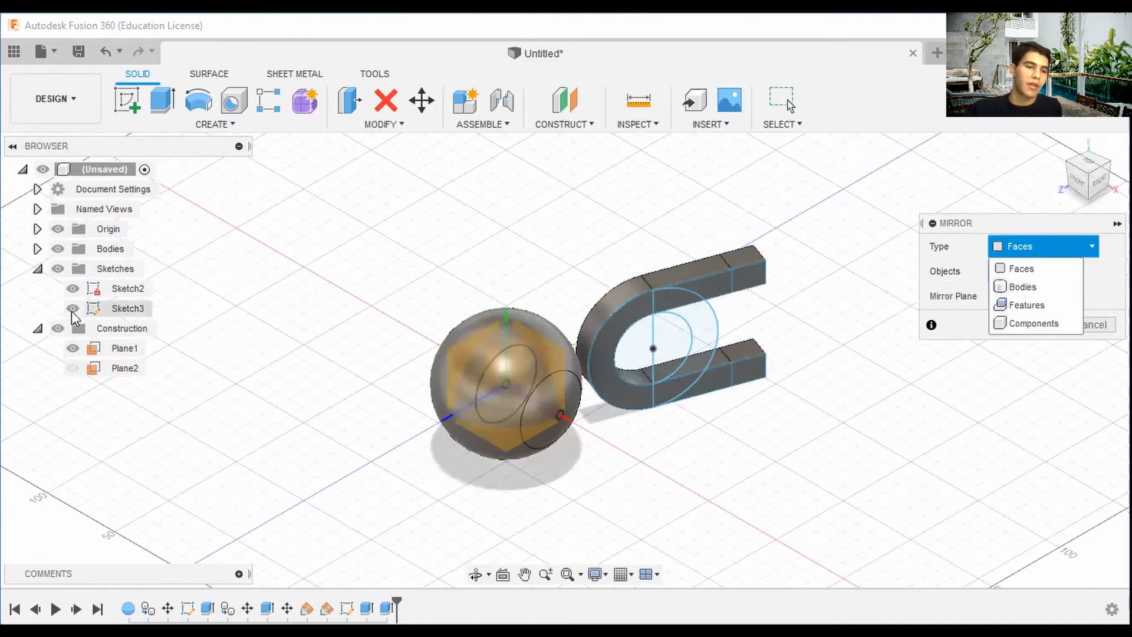
Make Plane2 visible so it can serve as the mirror plane.
{"action": "left_click", "coordinate": [73, 369]}
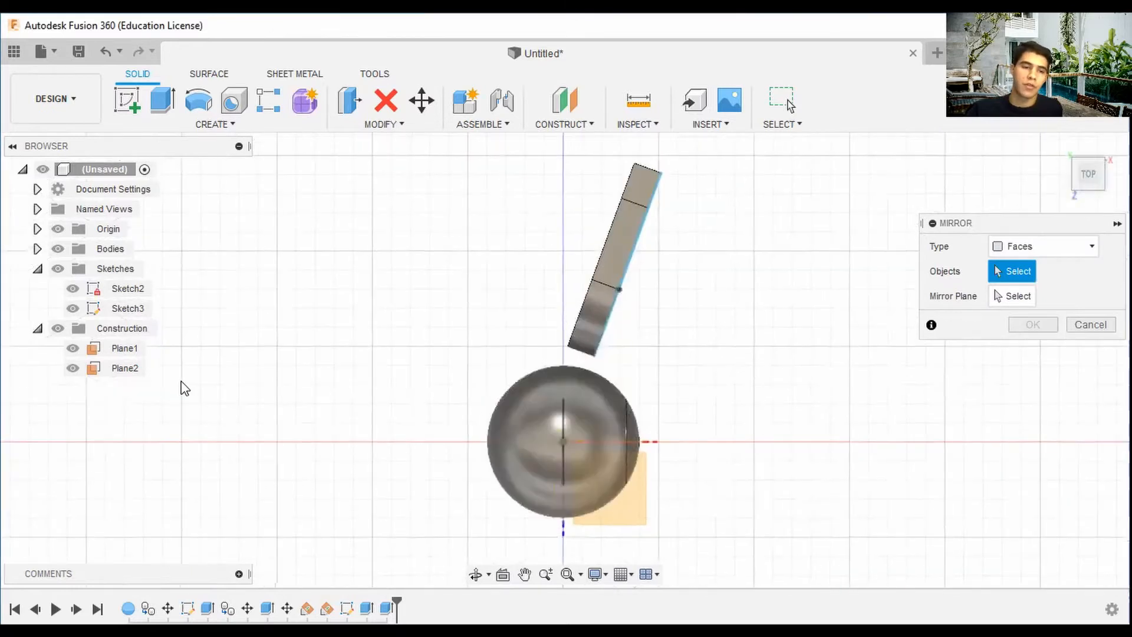
{"action": "left_click", "coordinate": [1070, 185]}
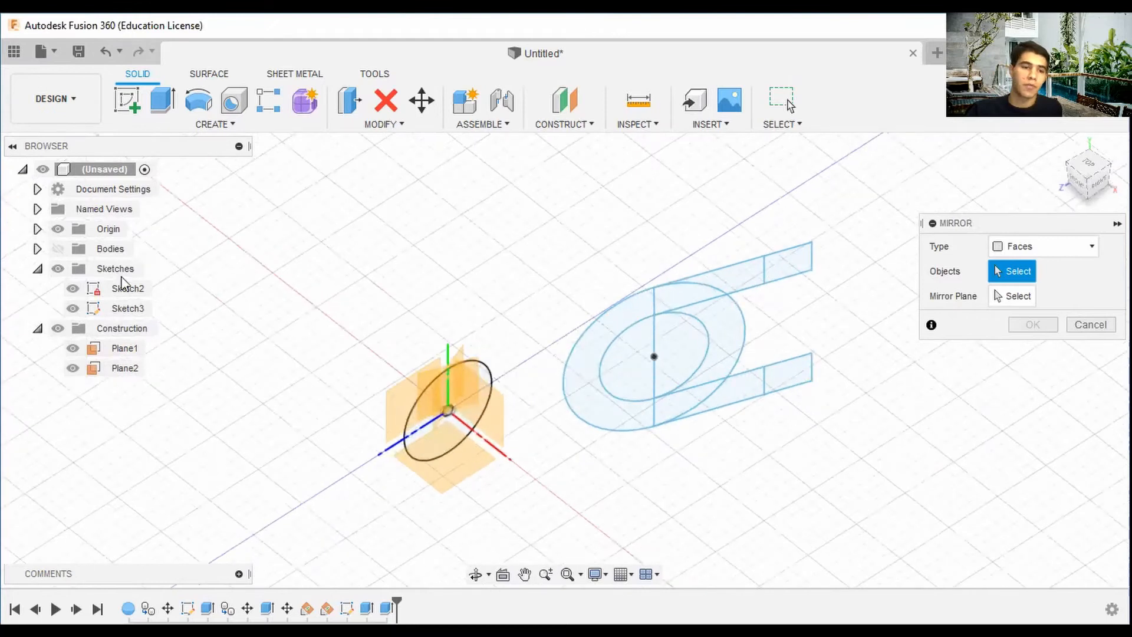
{"action": "left_click", "coordinate": [58, 229]}
{"action": "scroll", "coordinate": [439, 398], "scroll_direction": "up", "scroll_amount": 3}
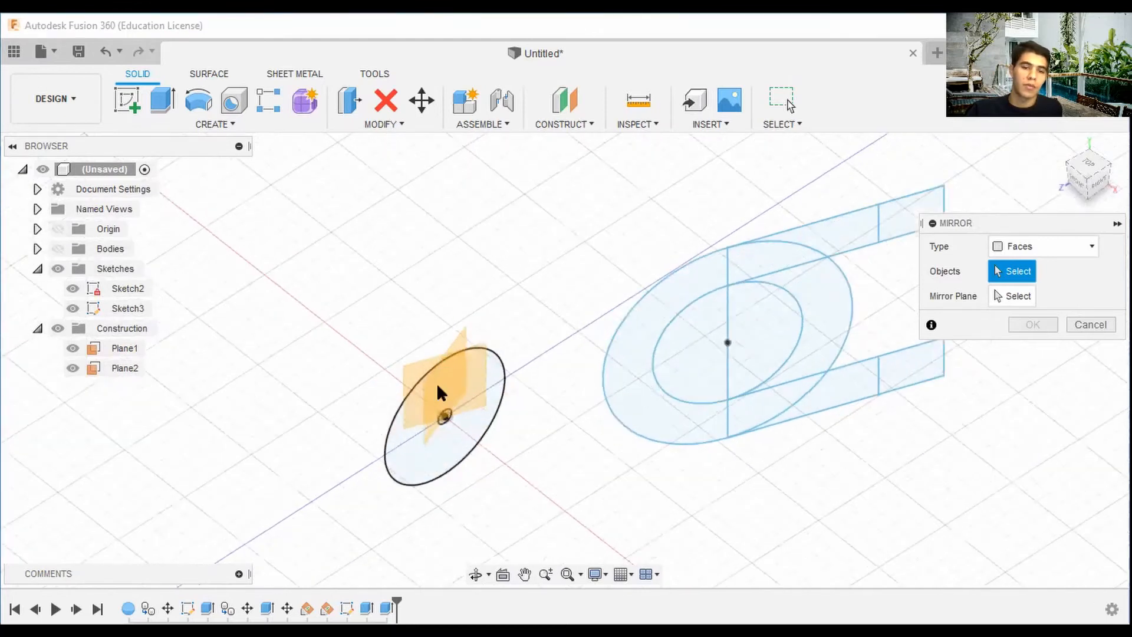
{"action": "scroll", "coordinate": [707, 390], "scroll_direction": "down", "scroll_amount": 2}
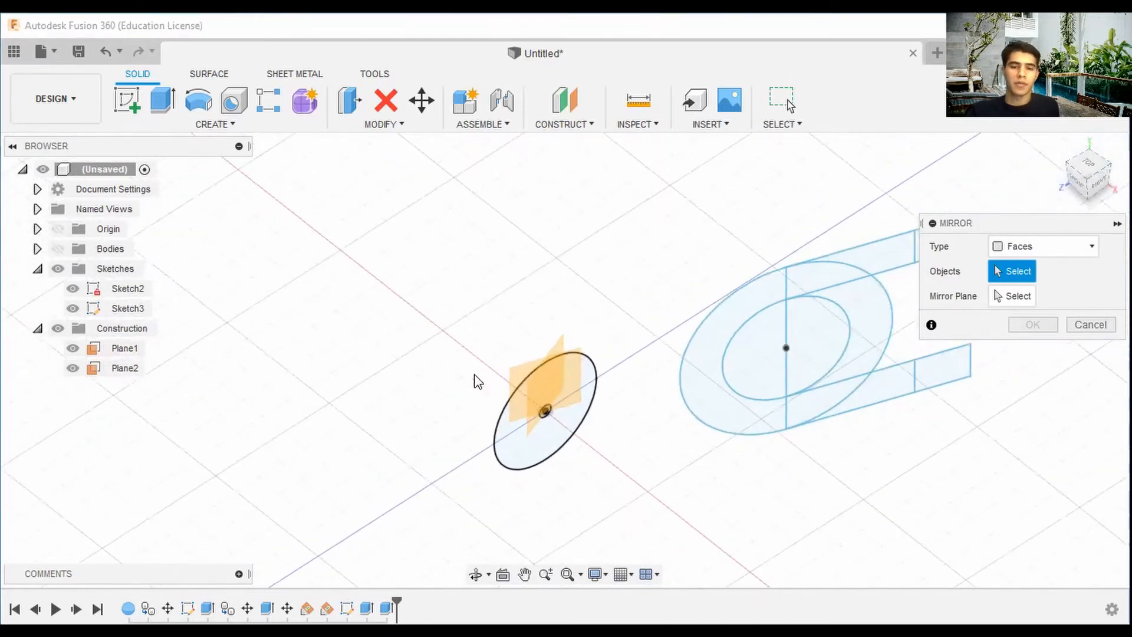
{"action": "left_click", "coordinate": [58, 249]}
{"action": "scroll", "coordinate": [748, 300], "scroll_direction": "down", "scroll_amount": 2}
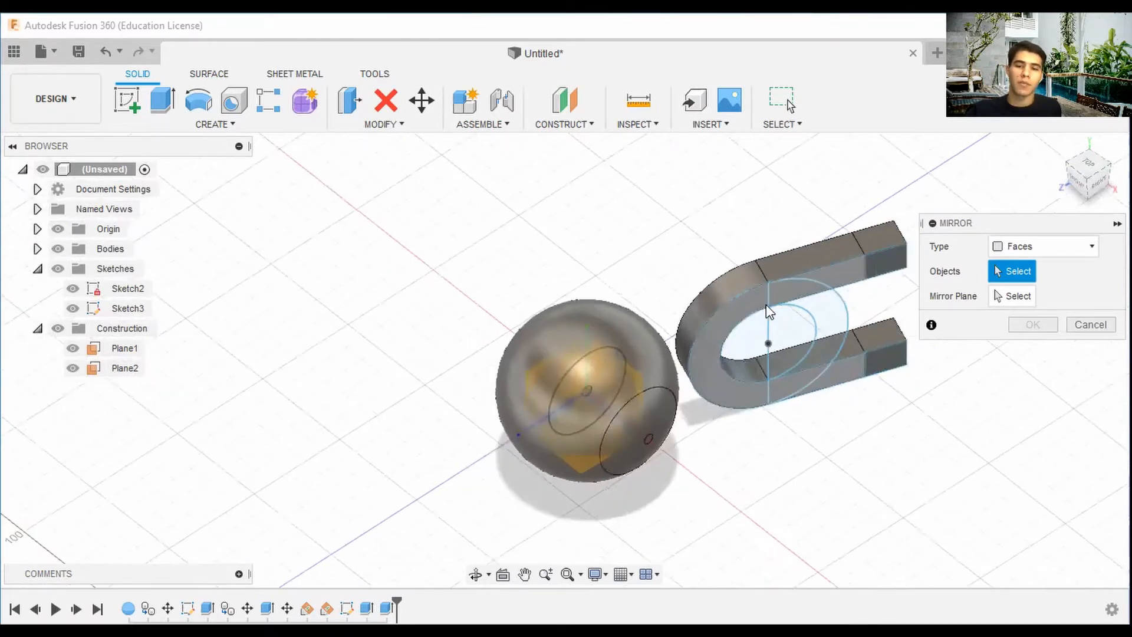
Set the mirror type to Bodies and select the three horseshoe magnet bodies.
{"action": "left_click", "coordinate": [1034, 247]}
{"action": "left_click", "coordinate": [1029, 287]}
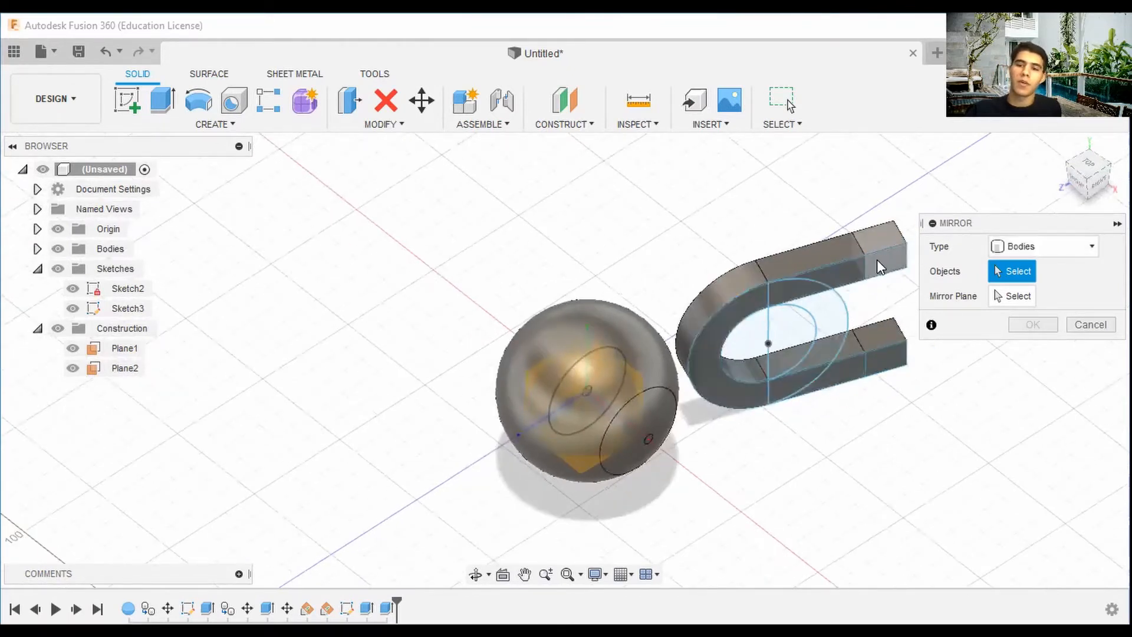
{"action": "left_click", "coordinate": [879, 263]}
{"action": "left_click", "coordinate": [837, 268]}
{"action": "left_click", "coordinate": [897, 355]}
{"action": "left_click_drag", "start_coordinate": [1071, 173], "coordinate": [1064, 183]}
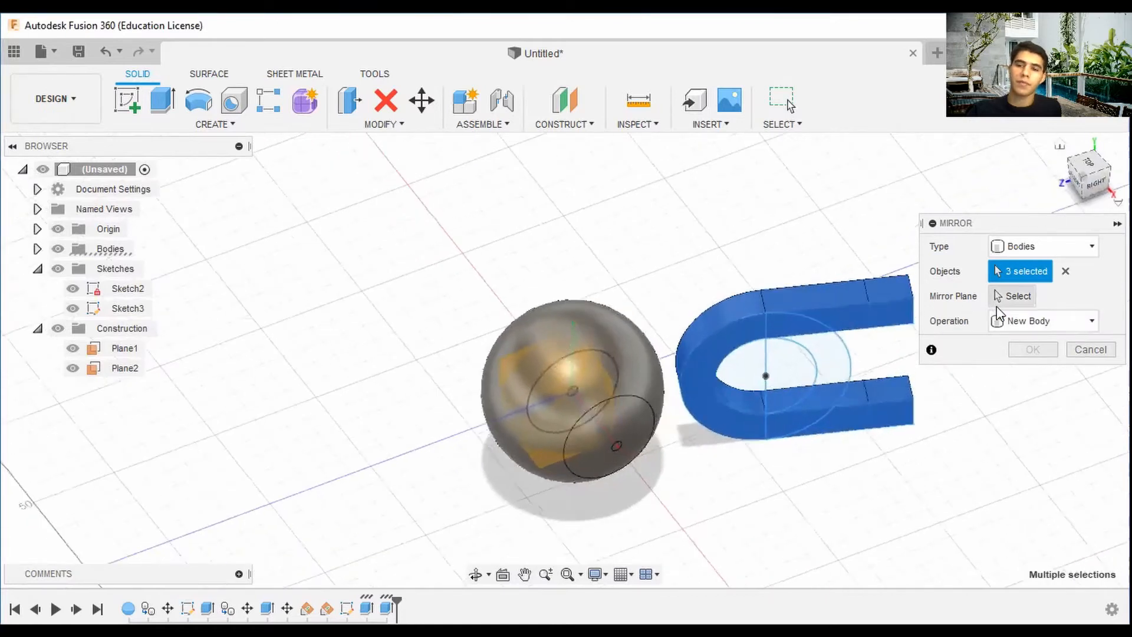
Pick Plane2 as the mirror plane and complete the mirror as a new body.
{"action": "left_click", "coordinate": [1012, 296]}
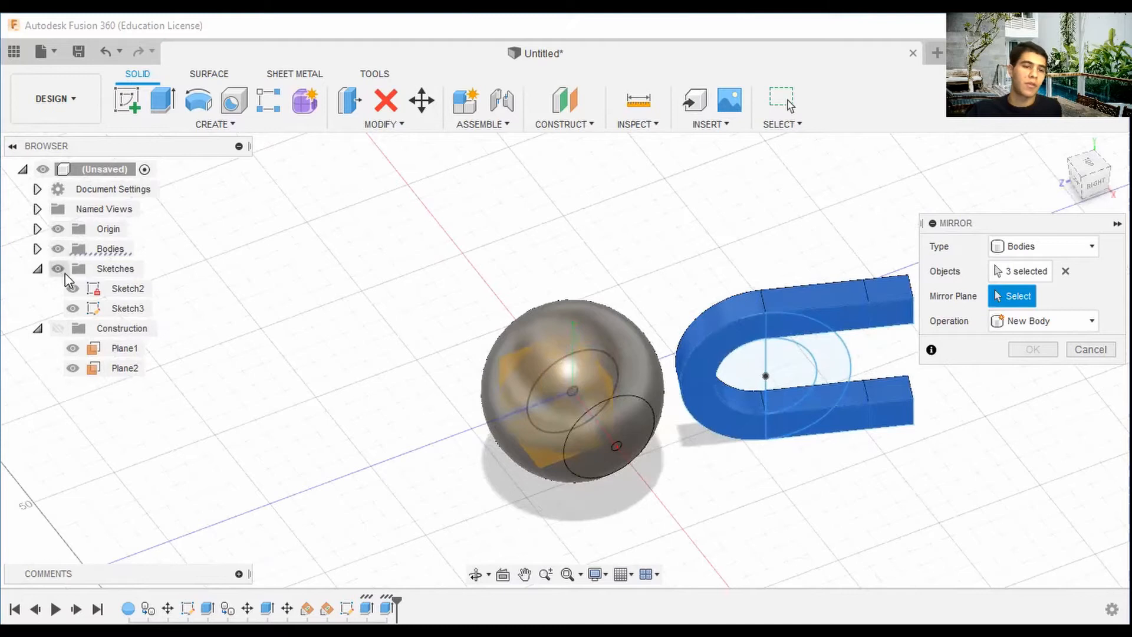
{"action": "left_click", "coordinate": [58, 248]}
{"action": "scroll", "coordinate": [548, 365], "scroll_direction": "up", "scroll_amount": 2}
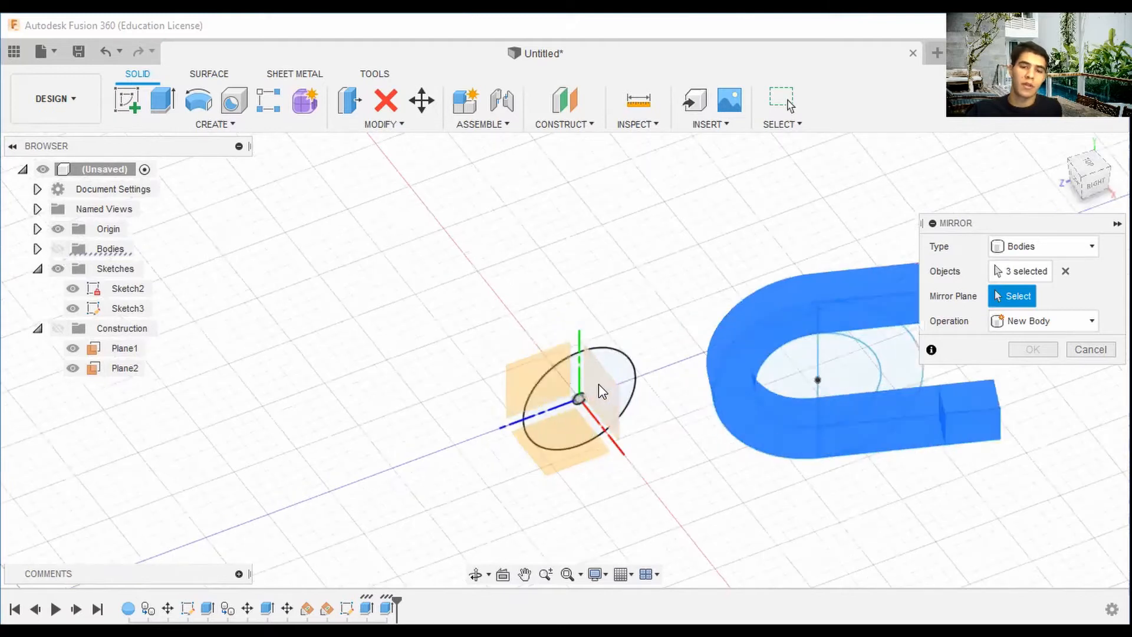
{"action": "left_click", "coordinate": [589, 390]}
{"action": "scroll", "coordinate": [662, 397], "scroll_direction": "down", "scroll_amount": 3}
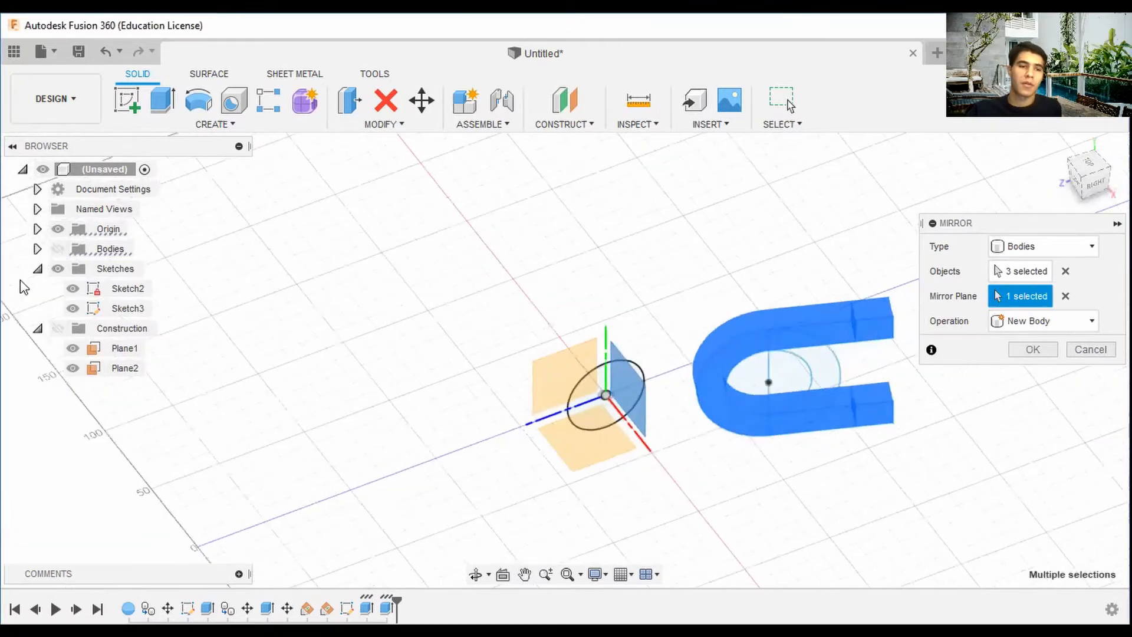
{"action": "left_click", "coordinate": [58, 248]}
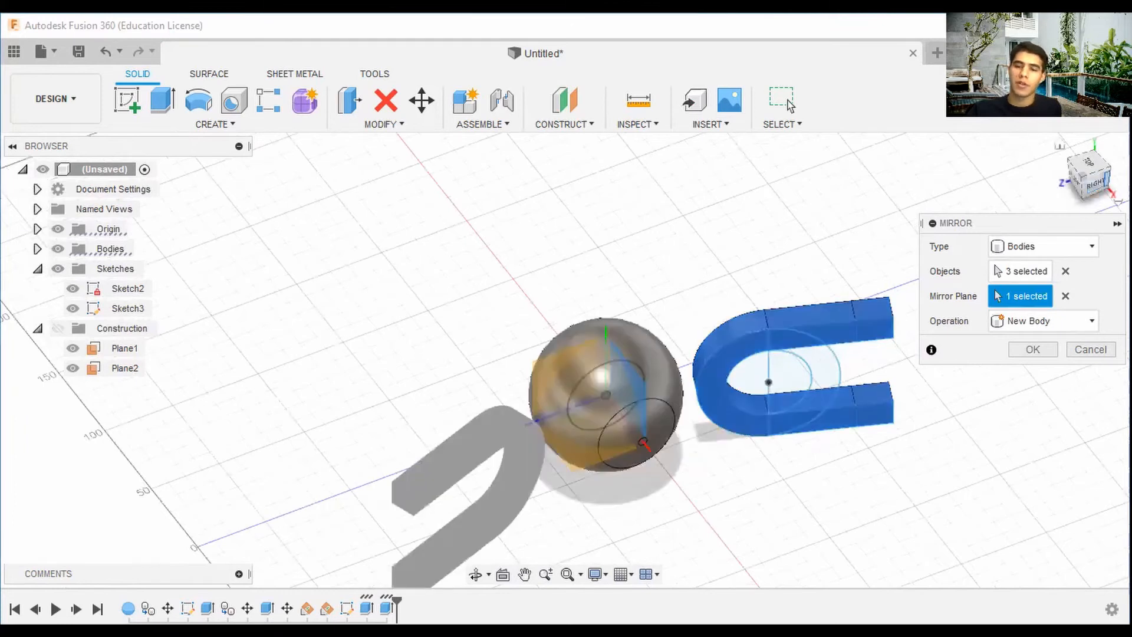
{"action": "mouse_move", "coordinate": [1091, 177]}
{"action": "left_mouse_down"}
{"action": "mouse_move", "coordinate": [1076, 180]}
{"action": "mouse_move", "coordinate": [1091, 202]}
{"action": "mouse_move", "coordinate": [1088, 158]}
{"action": "left_mouse_up"}
{"action": "key", "text": "Return"}
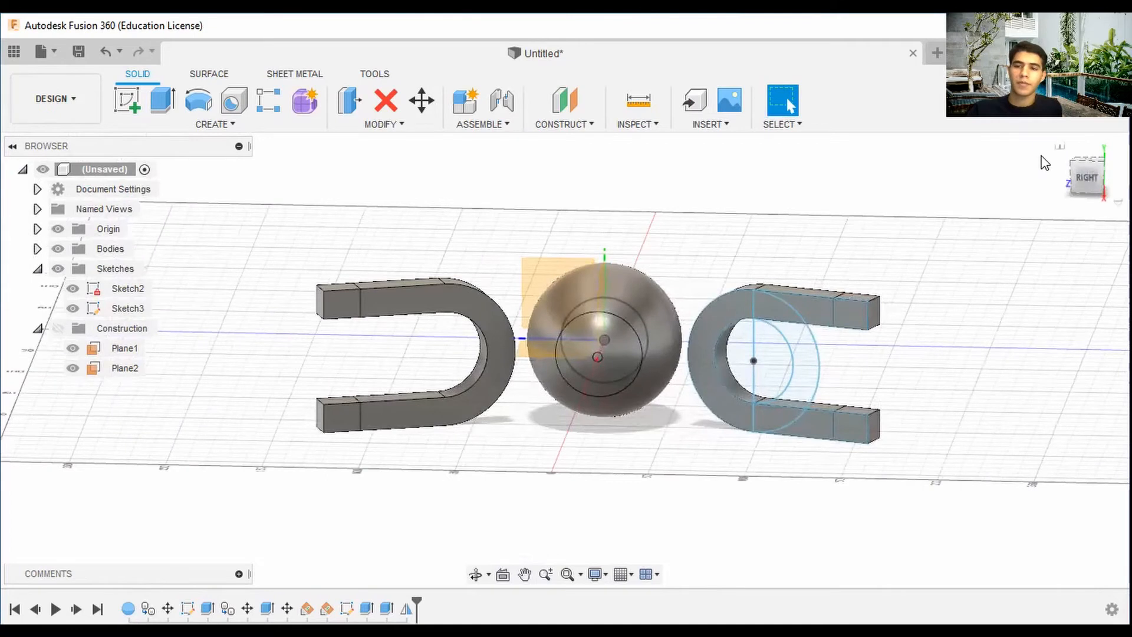
Return to the home view and hide the origin planes.
{"action": "left_click", "coordinate": [1058, 145]}
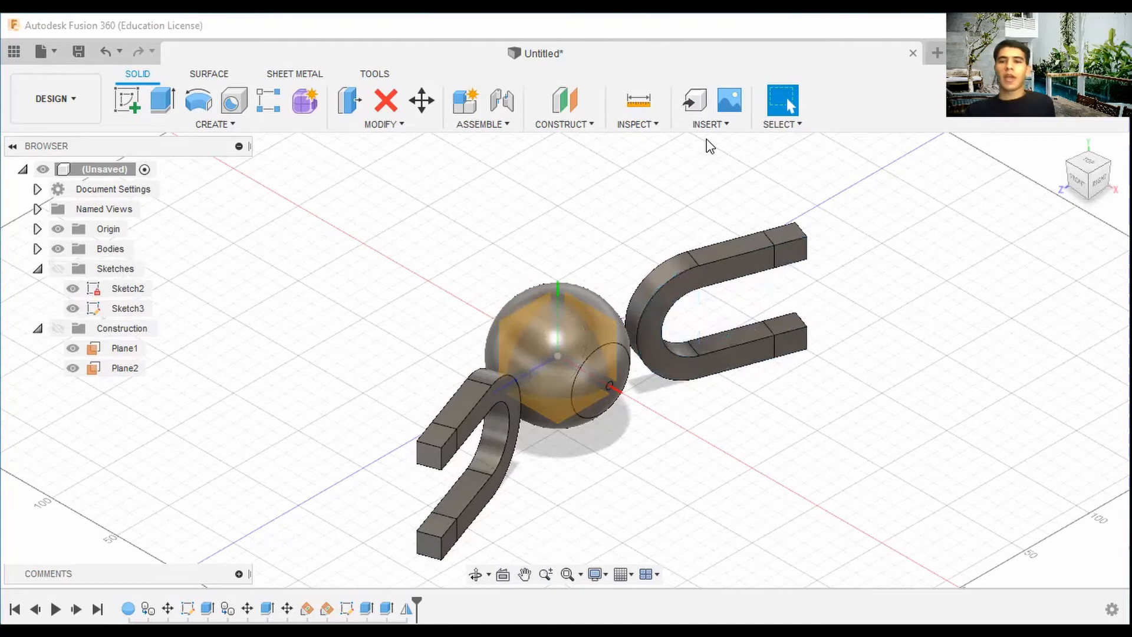
{"action": "left_click", "coordinate": [57, 250]}
{"action": "left_click", "coordinate": [58, 249]}
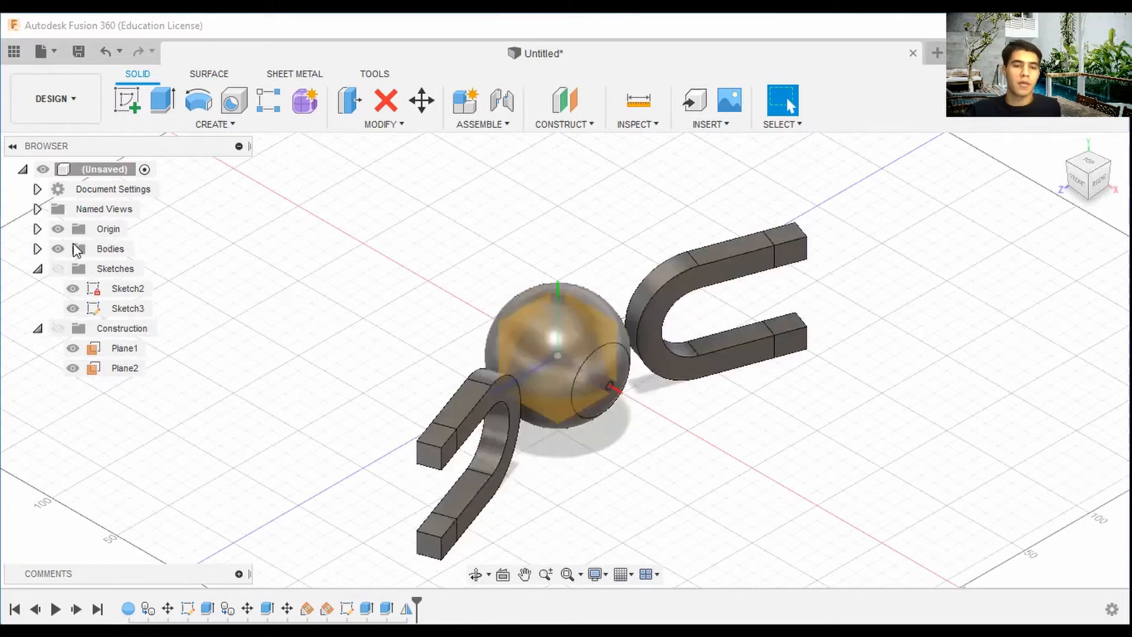
{"action": "left_click", "coordinate": [58, 228]}
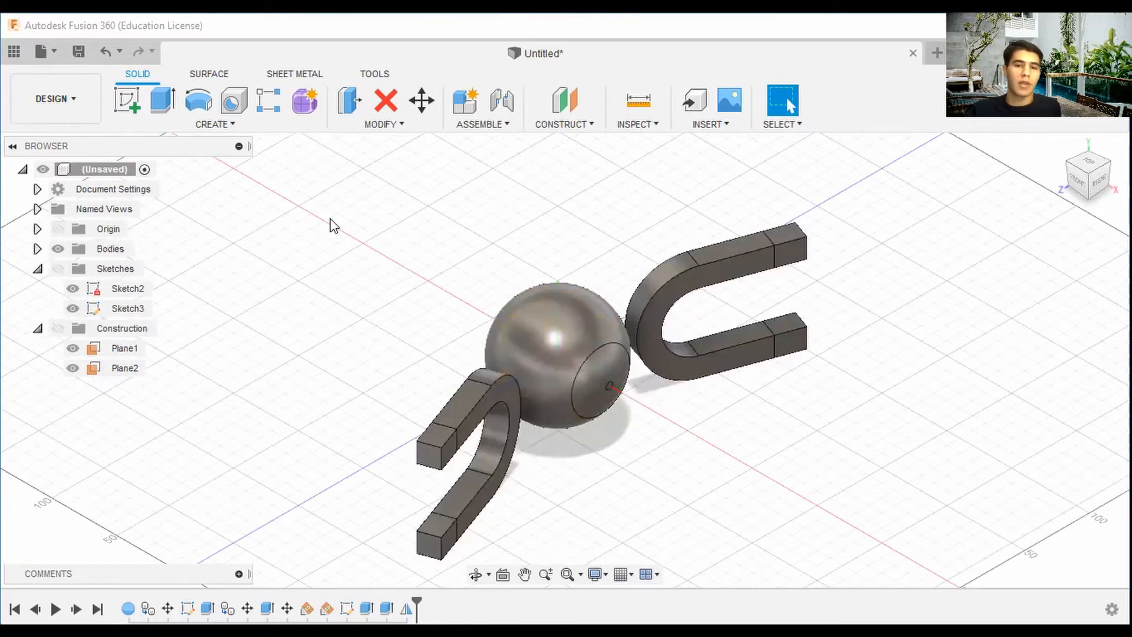
Start Insert Derive and save the design as Public Magmemite in My First Project.
{"action": "left_click", "coordinate": [691, 128]}
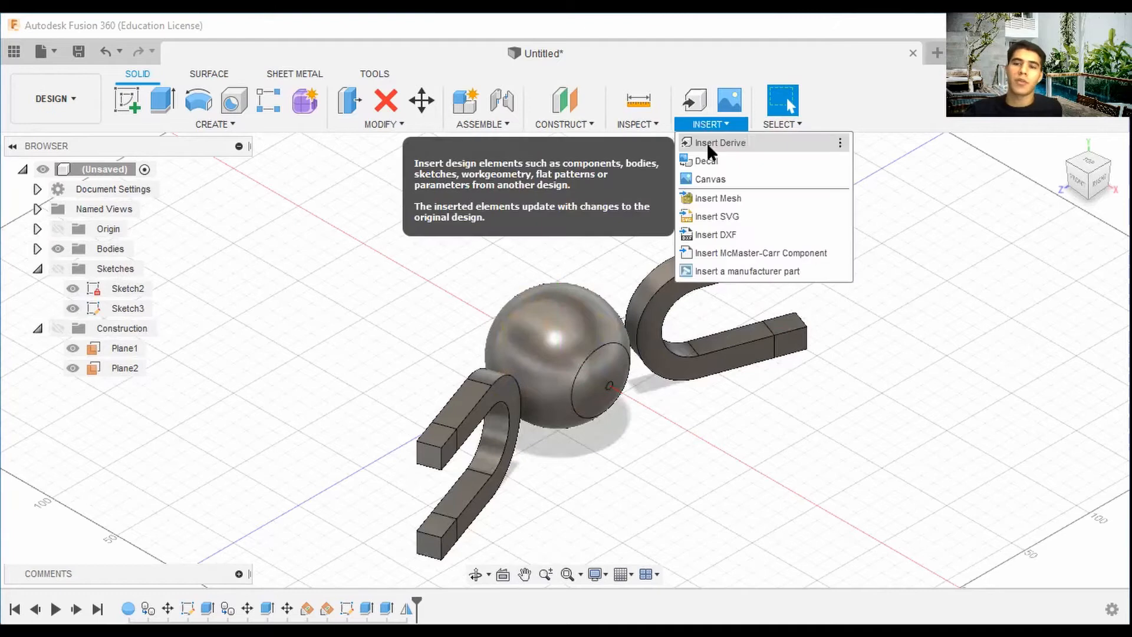
{"action": "left_click", "coordinate": [707, 143]}
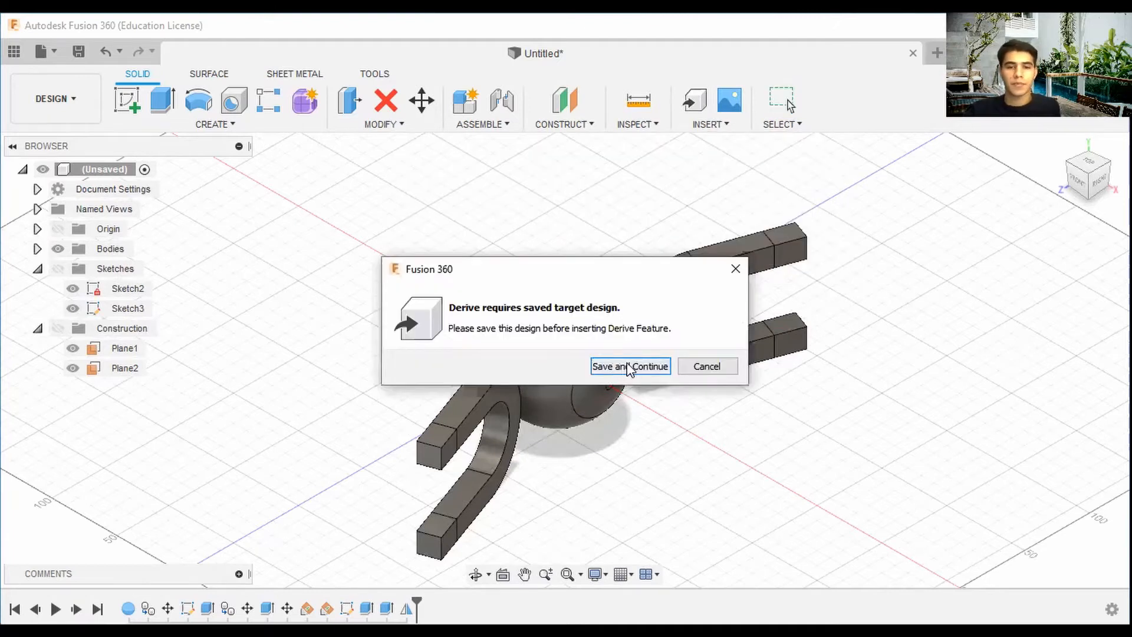
{"action": "left_click", "coordinate": [630, 366]}
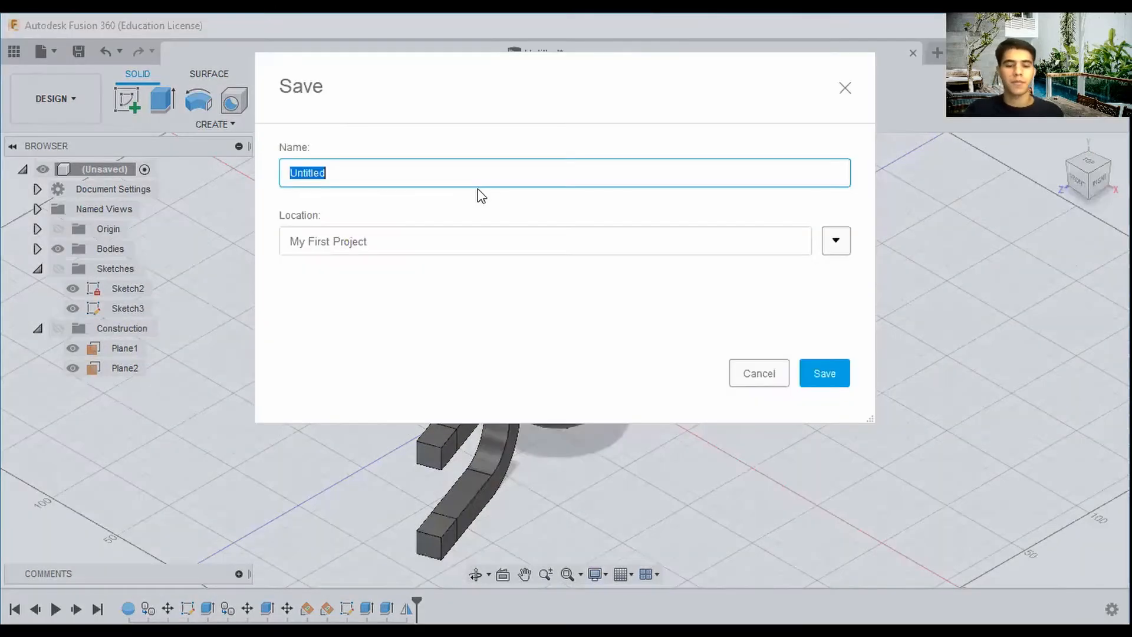
{"action": "type", "text": "Public Mag"}
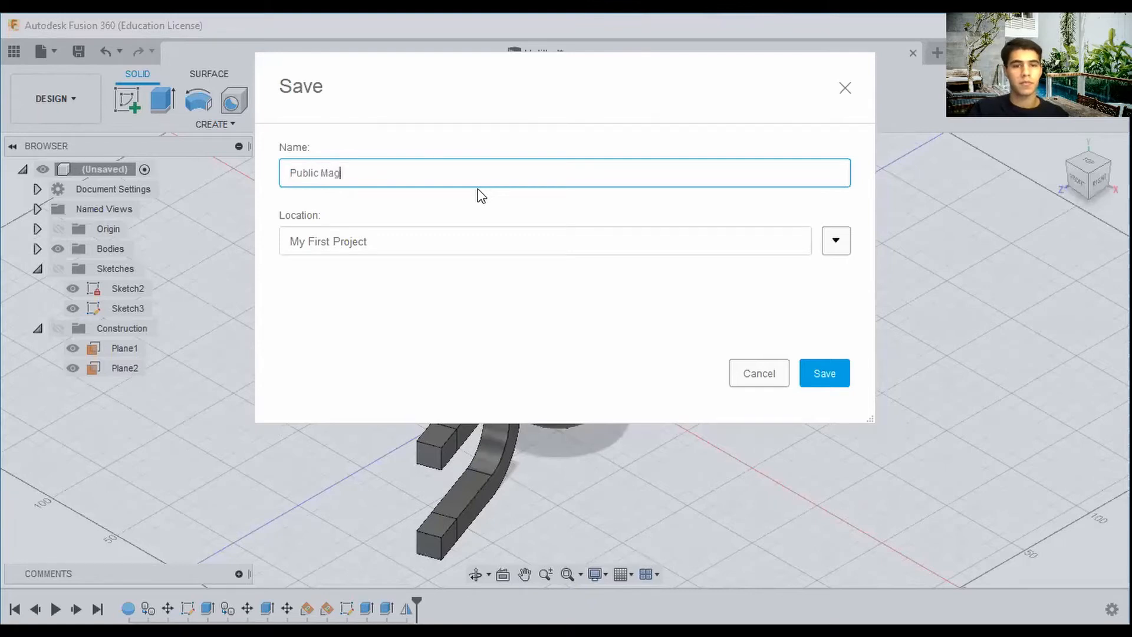
{"action": "type", "text": "memite"}
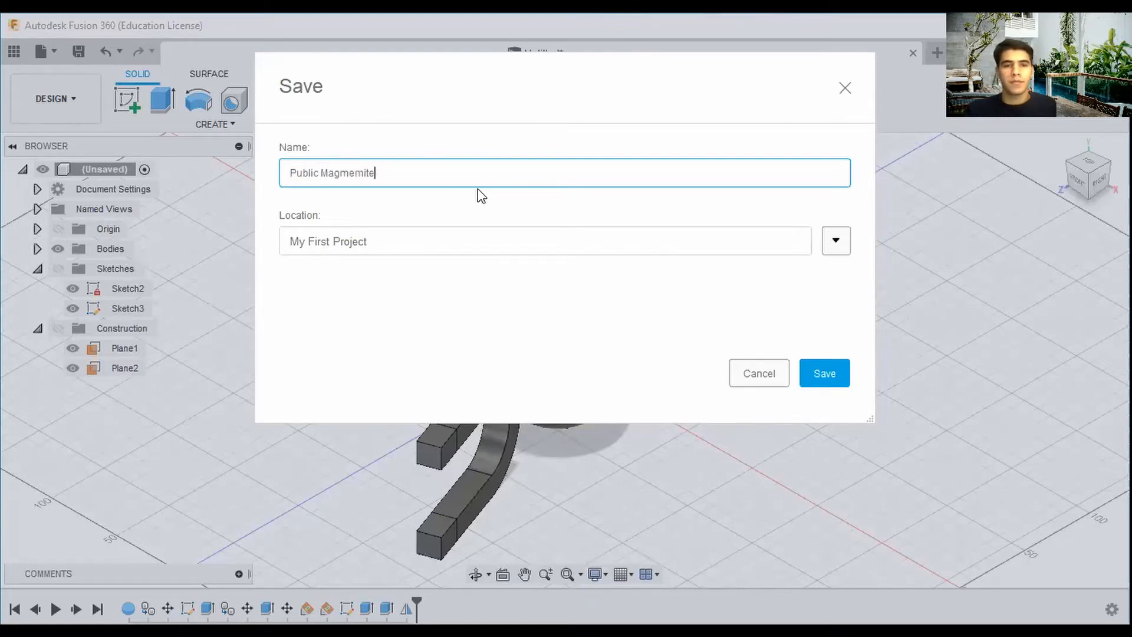
{"action": "key", "text": "Return"}
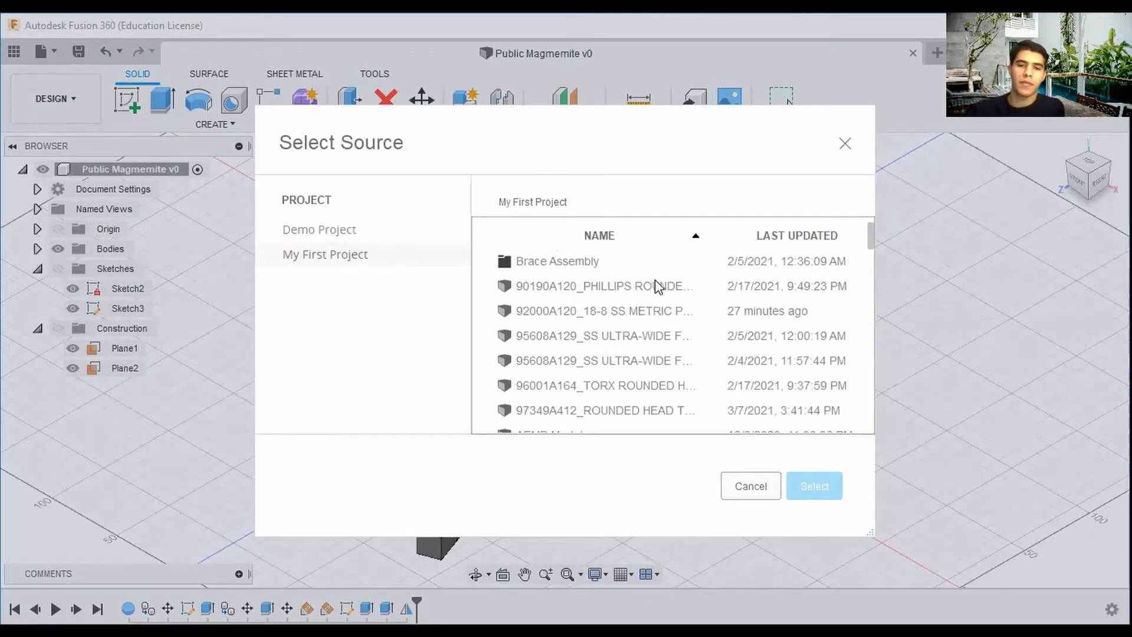
Derive the 92000A120 18-8 SS metric pan head Phillips machine screw body into the design.
{"action": "left_click", "coordinate": [635, 287]}
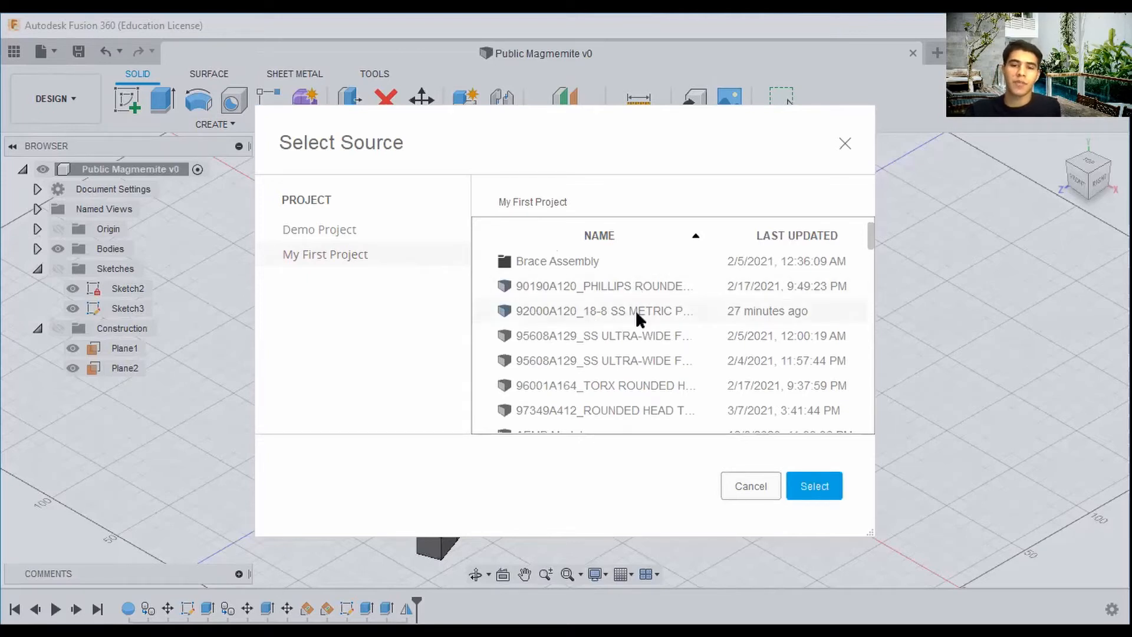
{"action": "left_click", "coordinate": [807, 483]}
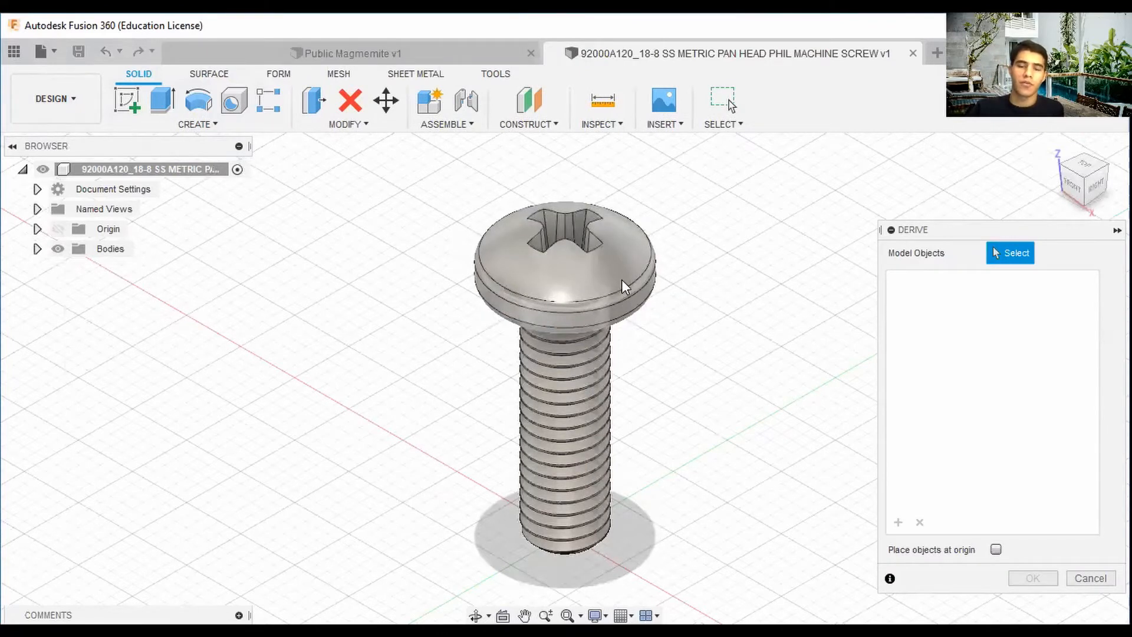
{"action": "left_click", "coordinate": [626, 288]}
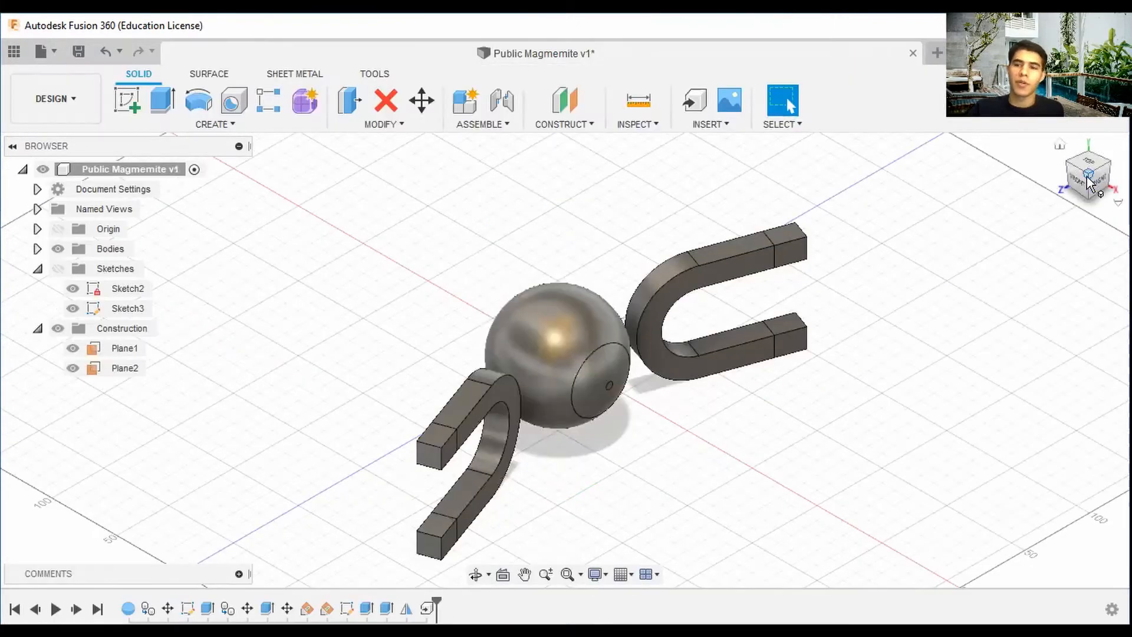
Hide Body1 and Body2 to expose the derived screw between the magnets.
{"action": "mouse_move", "coordinate": [1083, 175]}
{"action": "left_mouse_down"}
{"action": "mouse_move", "coordinate": [1125, 158]}
{"action": "mouse_move", "coordinate": [1093, 178]}
{"action": "left_mouse_up"}
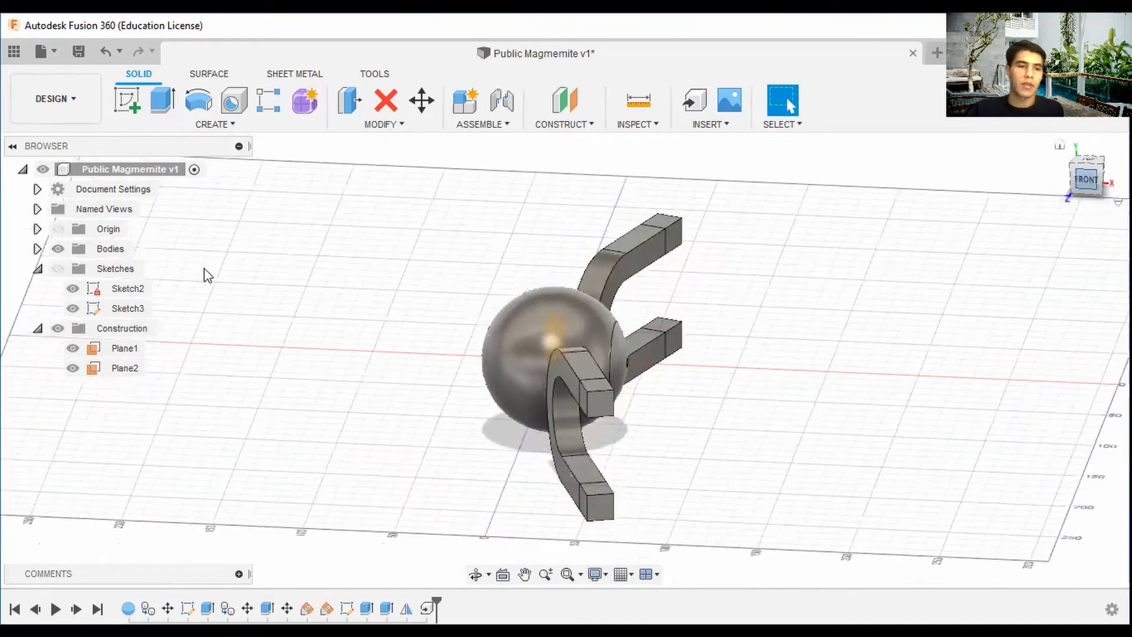
{"action": "left_click", "coordinate": [39, 249]}
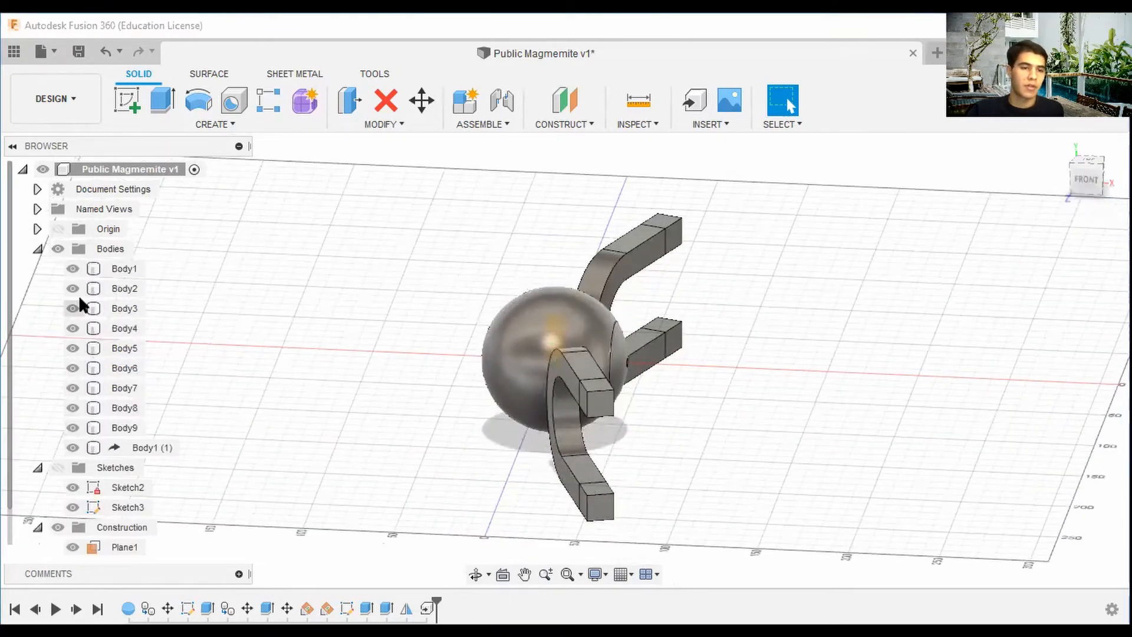
{"action": "left_click", "coordinate": [72, 269]}
{"action": "left_click", "coordinate": [72, 288]}
{"action": "left_click", "coordinate": [73, 308]}
{"action": "left_click", "coordinate": [72, 308]}
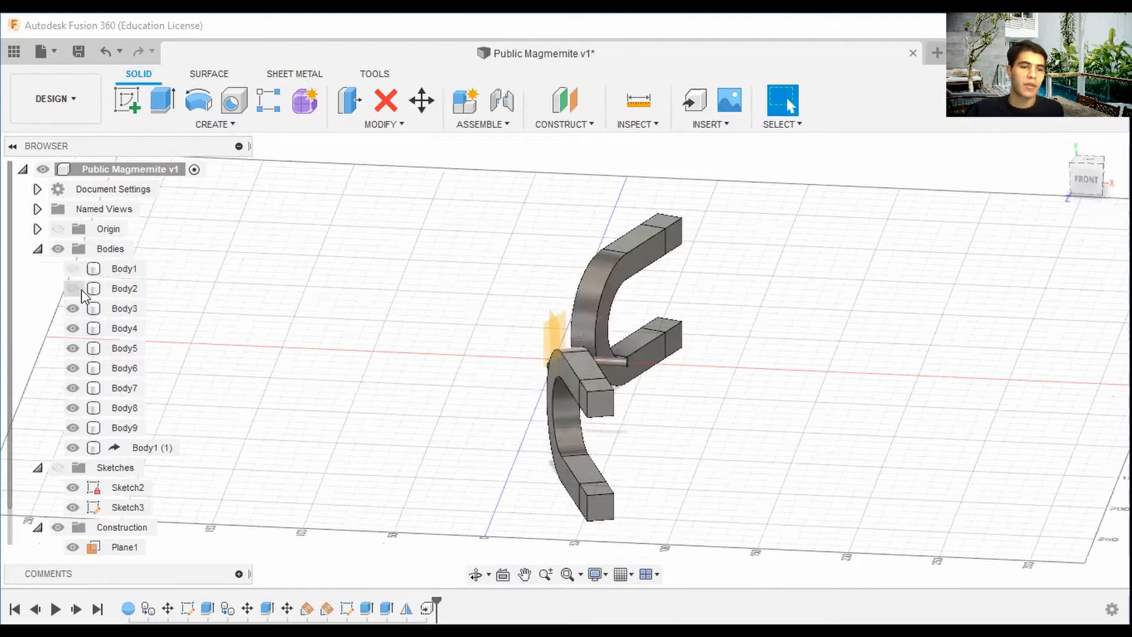
{"action": "left_click_drag", "start_coordinate": [1076, 183], "coordinate": [1103, 192]}
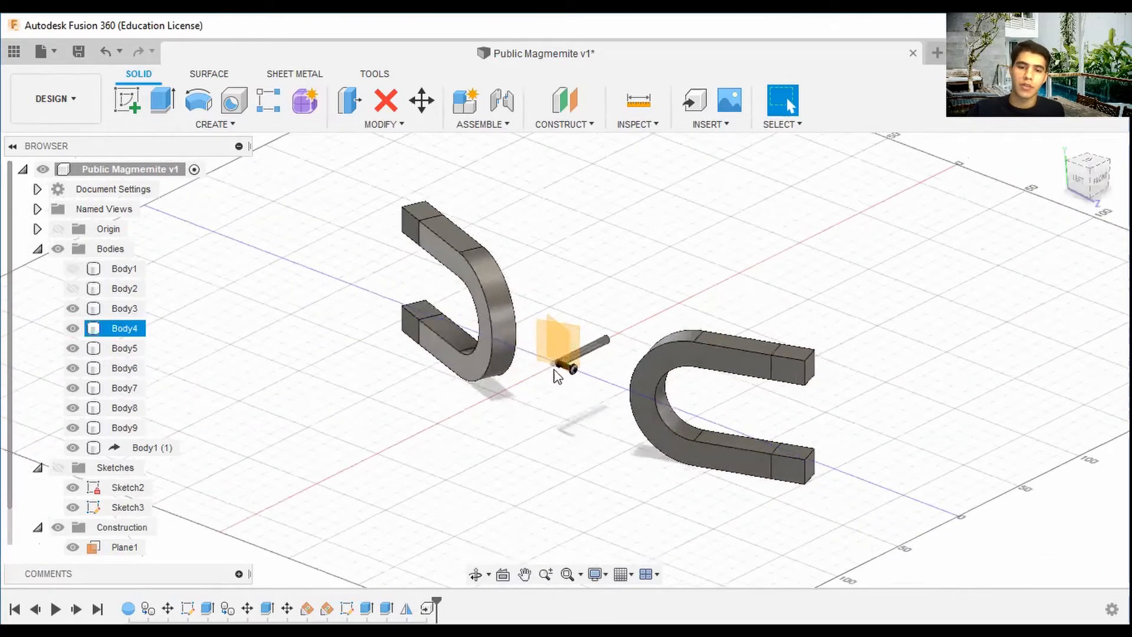
Inspect the derived screw's position between the two magnets.
{"action": "scroll", "coordinate": [556, 377], "scroll_direction": "up", "scroll_amount": 8}
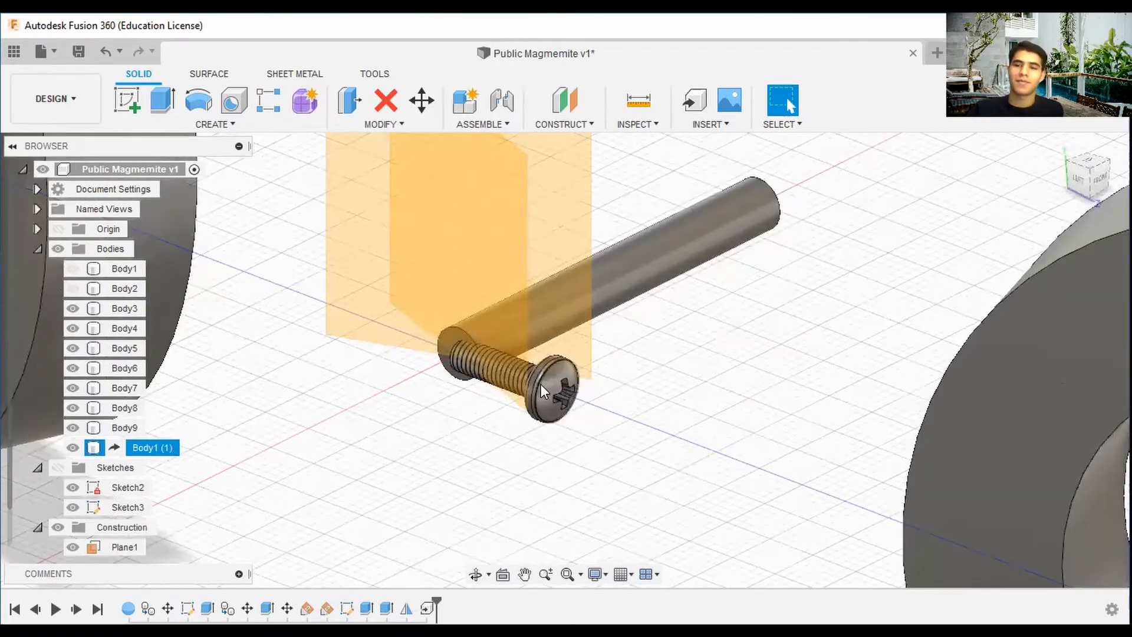
{"action": "scroll", "coordinate": [540, 384], "scroll_direction": "down", "scroll_amount": 6}
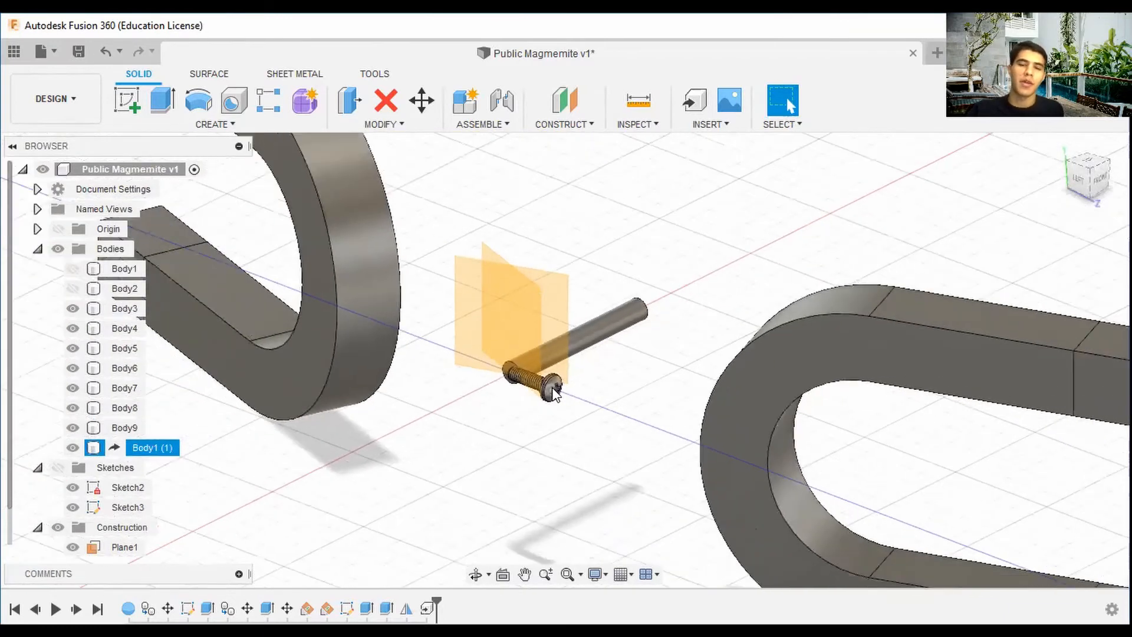
{"action": "left_click_drag", "start_coordinate": [1085, 179], "coordinate": [1056, 177]}
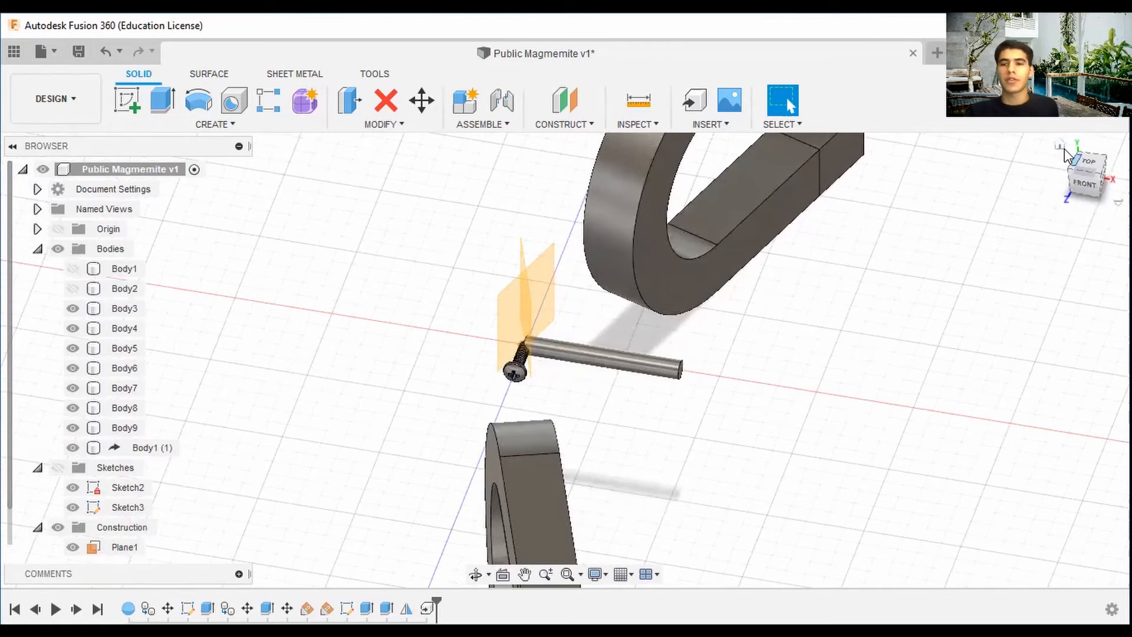
{"action": "left_click", "coordinate": [73, 268]}
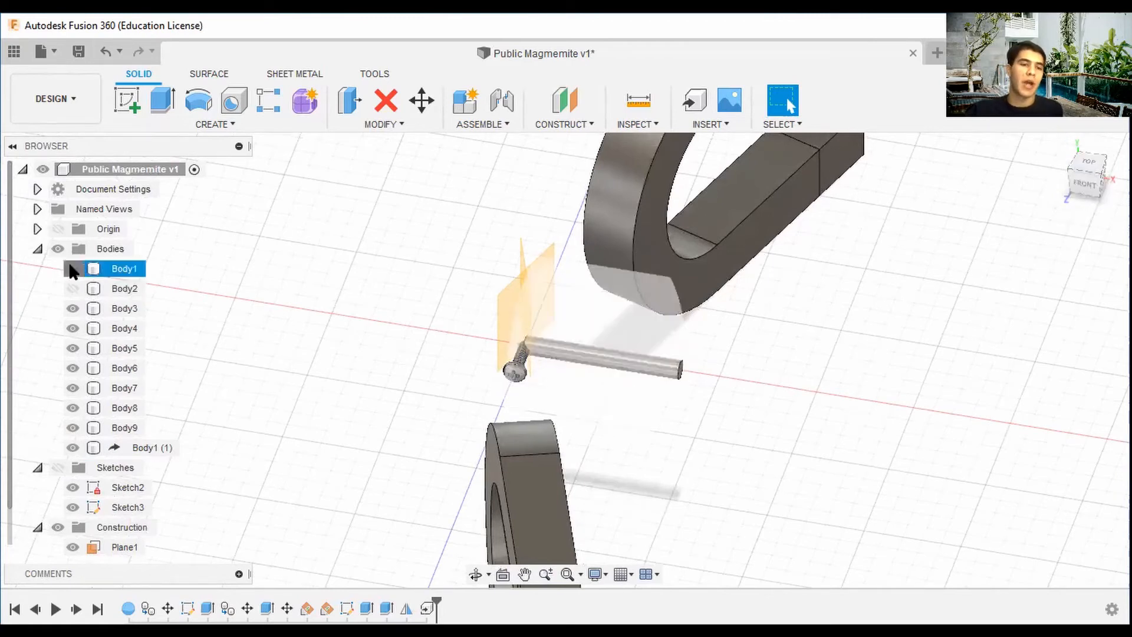
{"action": "left_click", "coordinate": [72, 269]}
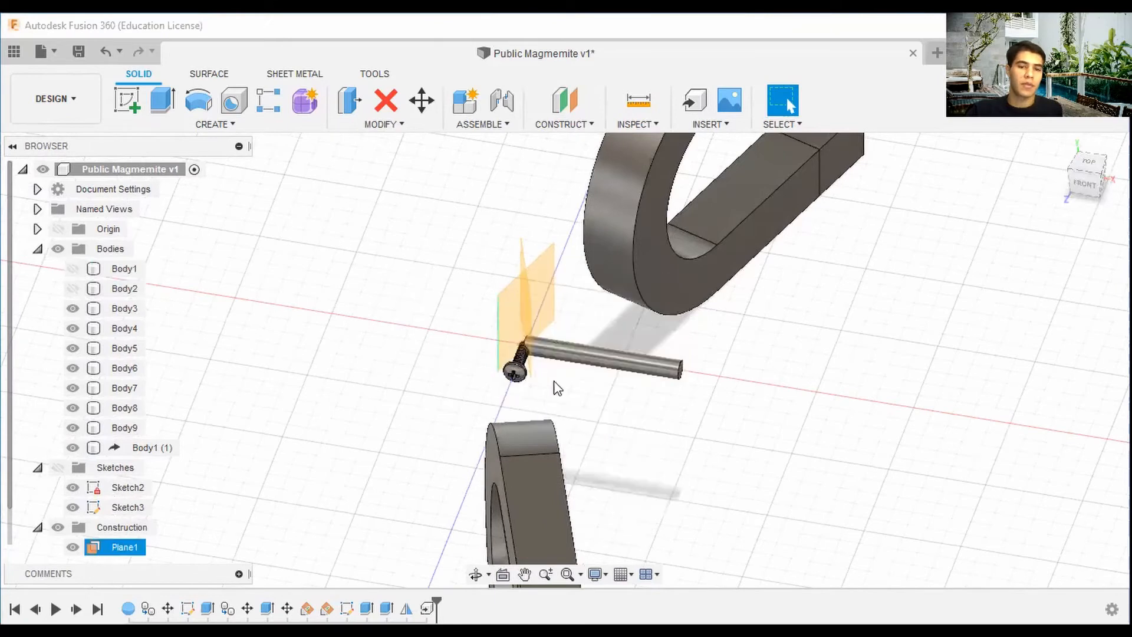
{"action": "left_click", "coordinate": [1089, 177]}
{"action": "scroll", "coordinate": [498, 390], "scroll_direction": "up", "scroll_amount": 3}
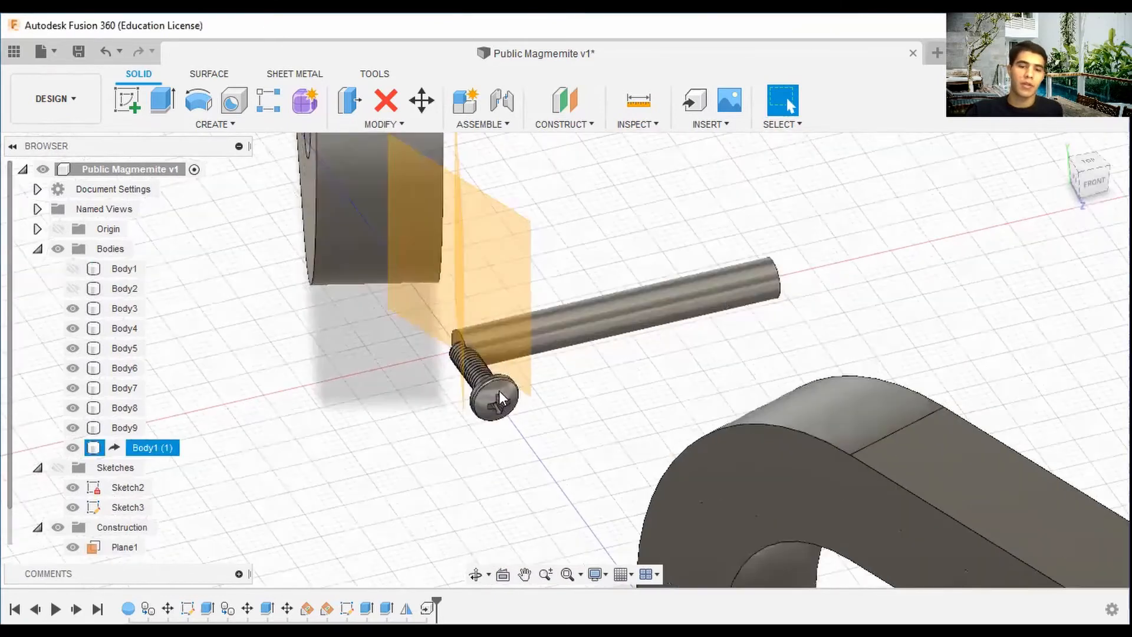
{"action": "left_click", "coordinate": [422, 100]}
{"action": "left_click", "coordinate": [500, 389]}
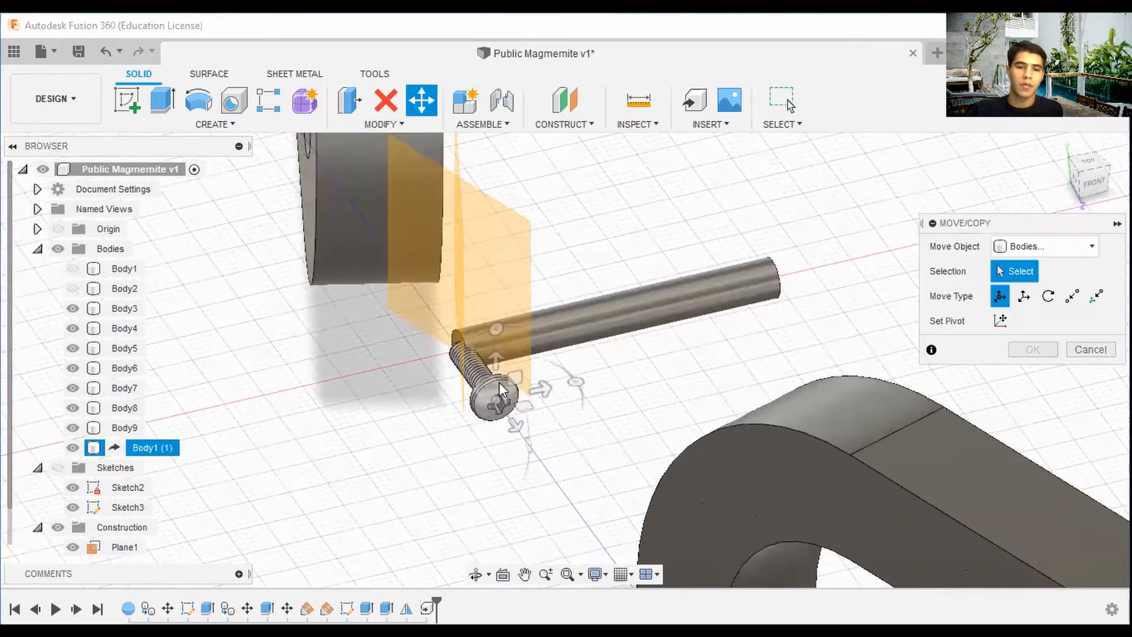
{"action": "left_click", "coordinate": [500, 389]}
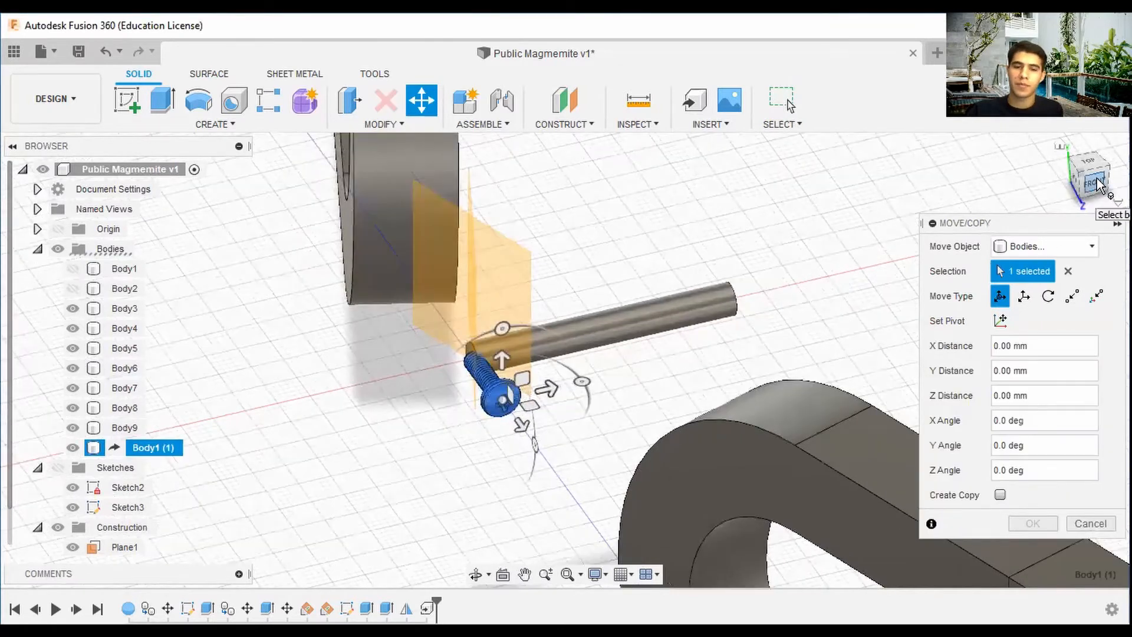
{"action": "key", "text": "Escape"}
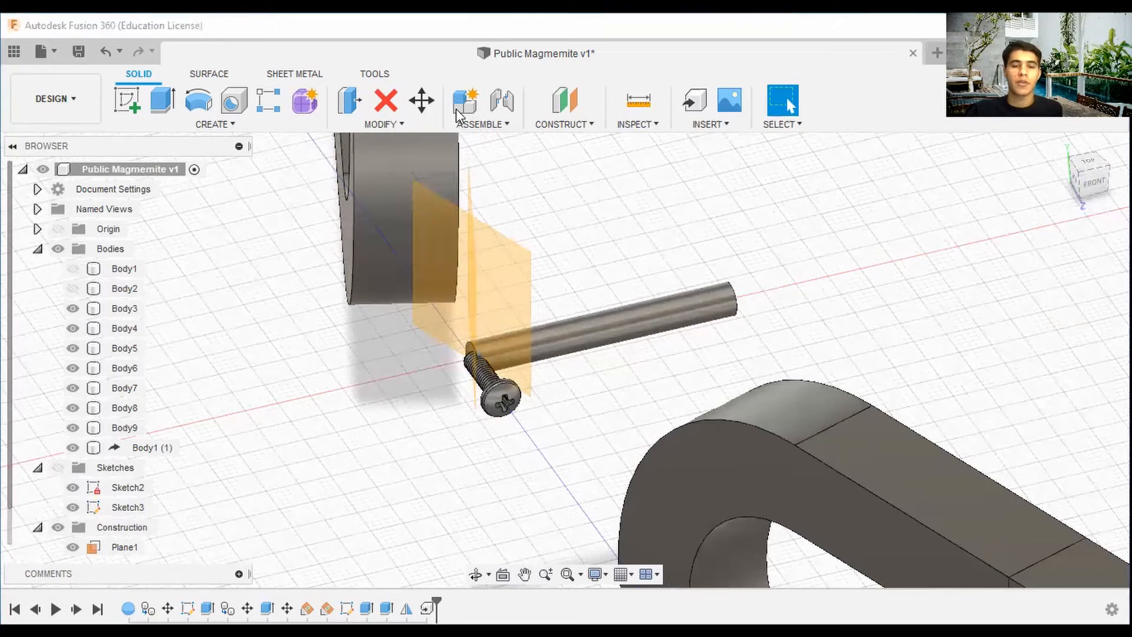
Temporarily show Body1 and Body2 to check the derived screw's placement inside the sphere, then hide them again.
{"action": "left_click", "coordinate": [72, 288]}
{"action": "left_click", "coordinate": [72, 268]}
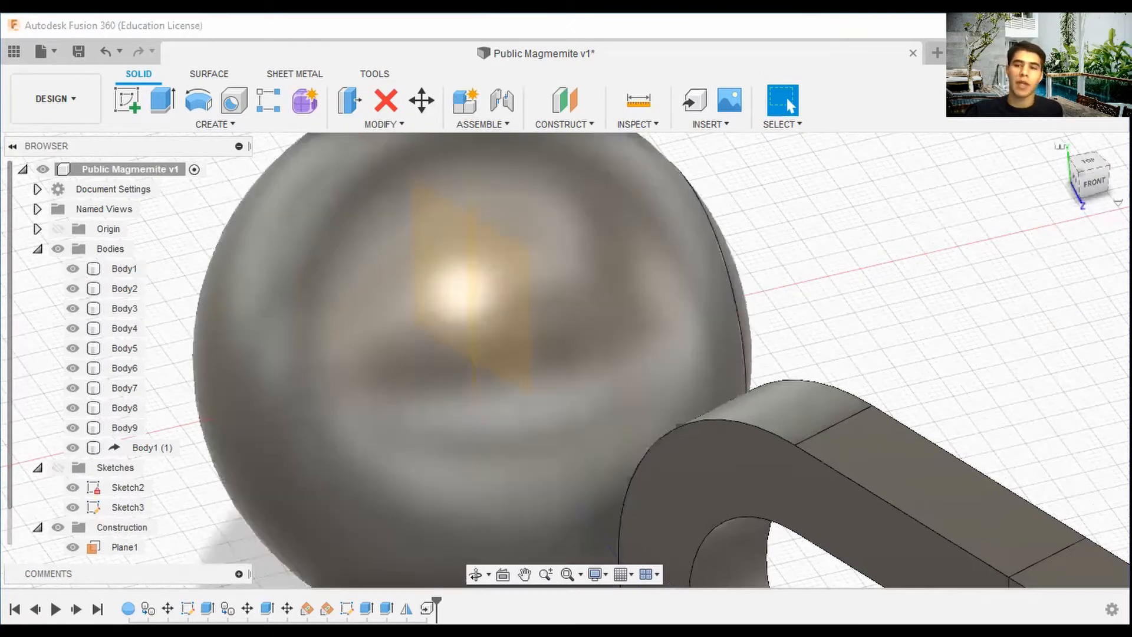
{"action": "middle_click_drag", "start_coordinate": [1025, 359], "coordinate": [892, 342], "text": "shift"}
{"action": "scroll", "coordinate": [892, 341], "scroll_direction": "down", "scroll_amount": 5}
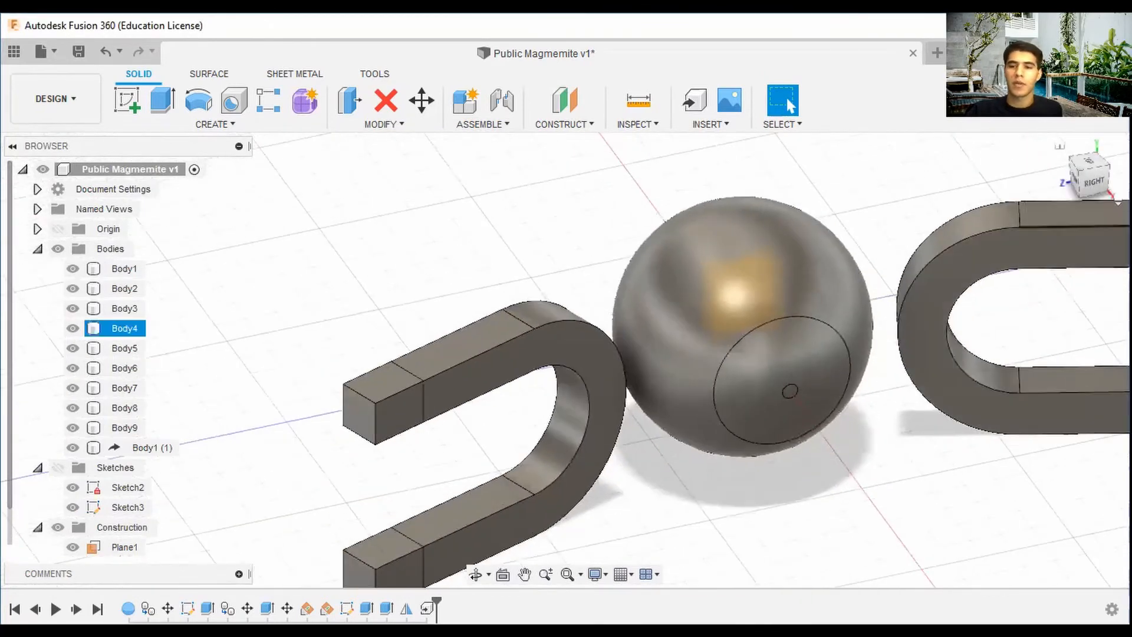
{"action": "middle_click_drag", "start_coordinate": [823, 404], "coordinate": [301, 249], "text": "shift"}
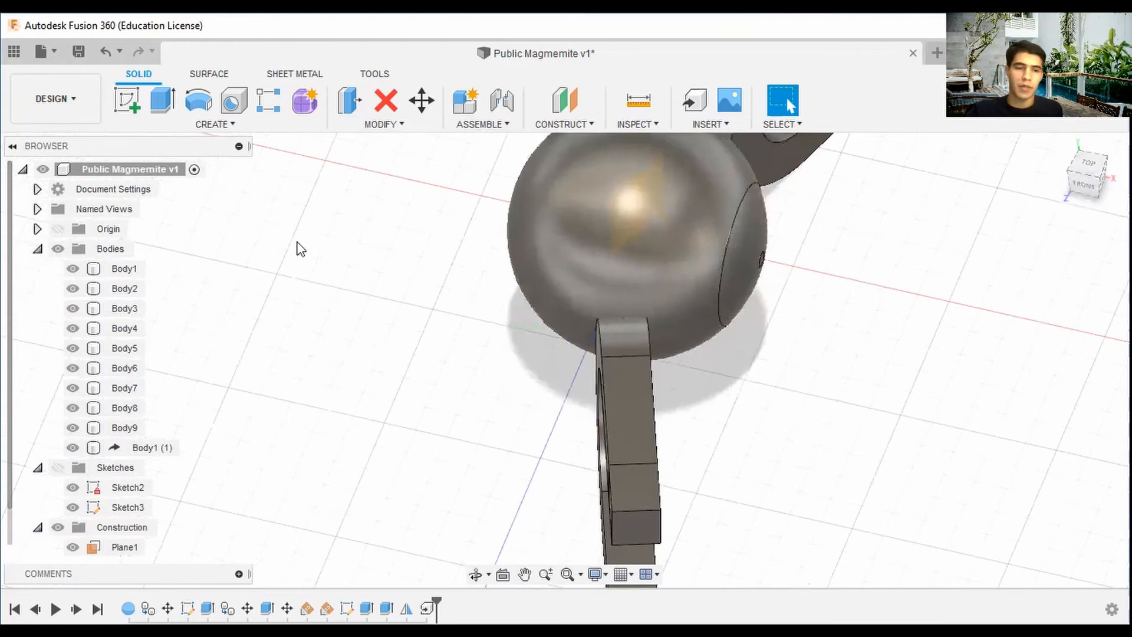
{"action": "left_click", "coordinate": [72, 268]}
{"action": "left_click", "coordinate": [72, 289]}
{"action": "scroll", "coordinate": [662, 251], "scroll_direction": "up", "scroll_amount": 3}
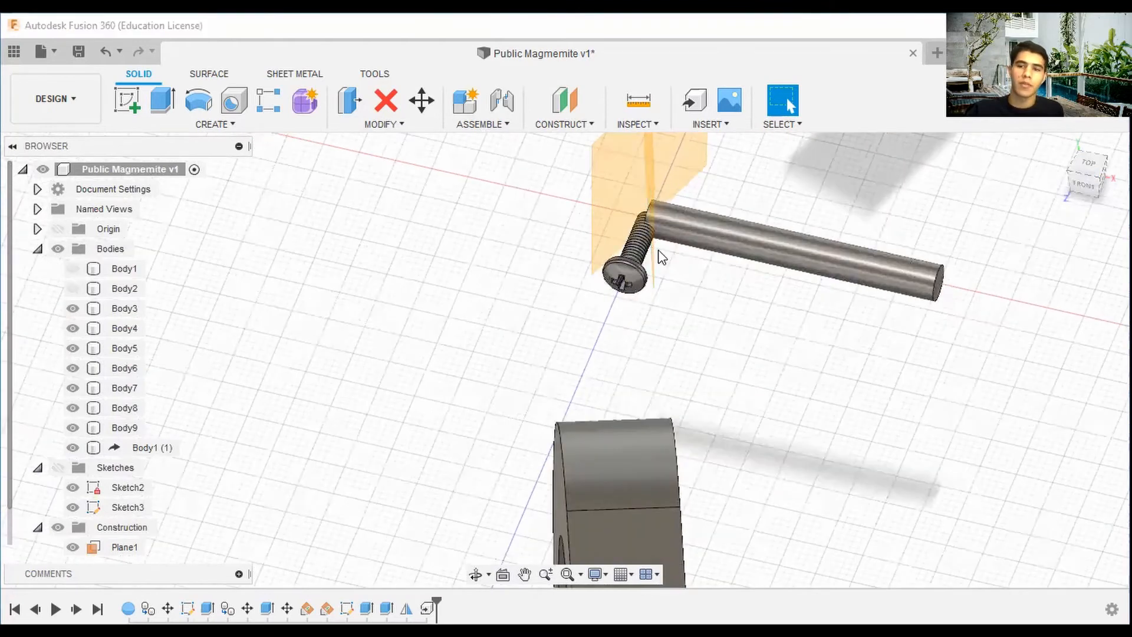
Measure the screw's length from its thread tip to its head in top view, then close Measure.
{"action": "left_click", "coordinate": [1099, 177]}
{"action": "left_click", "coordinate": [1093, 174]}
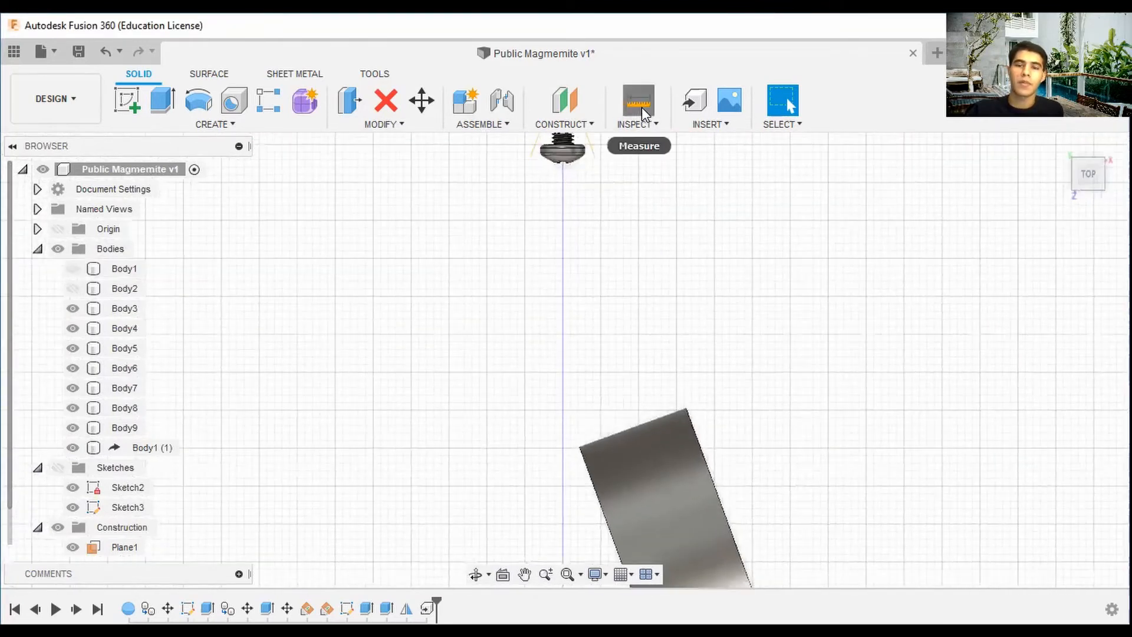
{"action": "left_click", "coordinate": [641, 107]}
{"action": "scroll", "coordinate": [575, 158], "scroll_direction": "up", "scroll_amount": 2}
{"action": "middle_click_drag", "start_coordinate": [573, 162], "coordinate": [579, 433]}
{"action": "scroll", "coordinate": [582, 253], "scroll_direction": "up", "scroll_amount": 2}
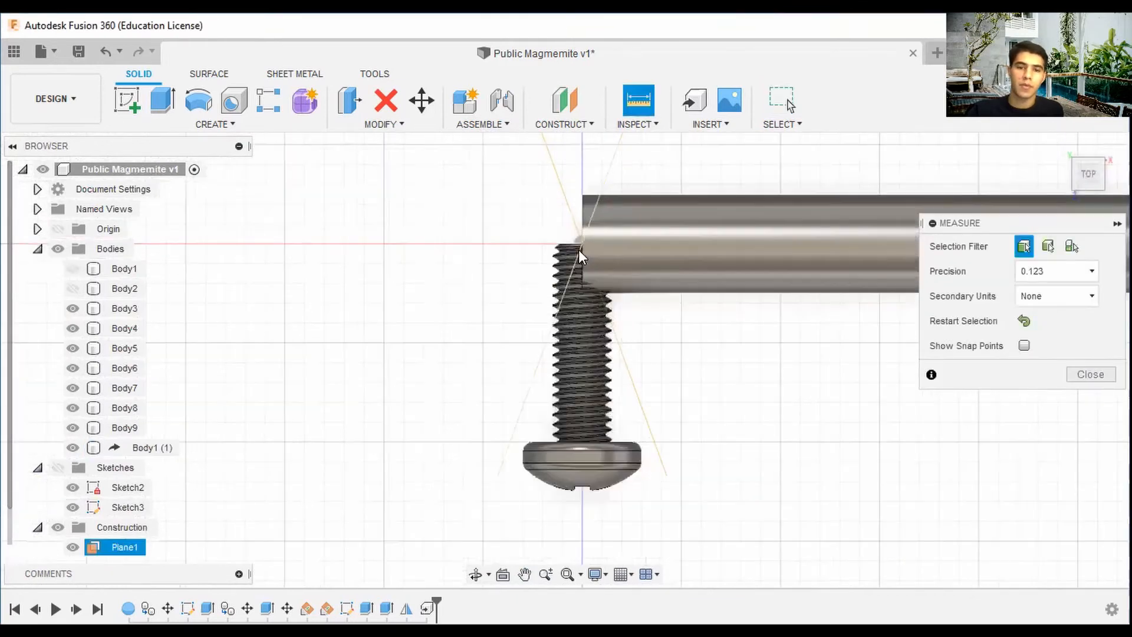
{"action": "left_click", "coordinate": [569, 242]}
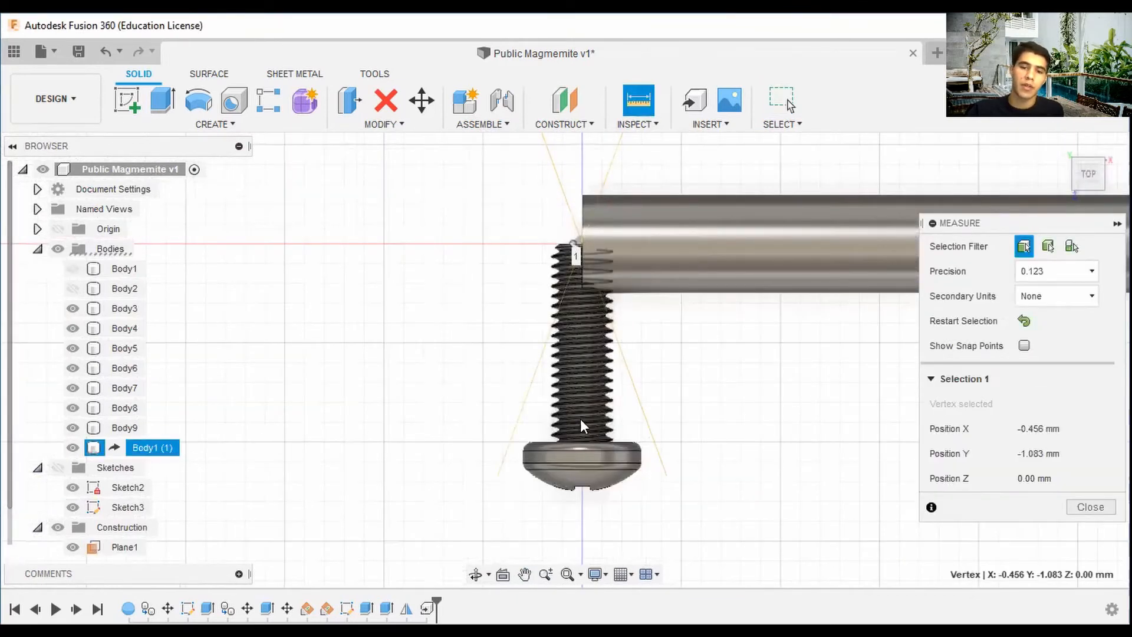
{"action": "left_click", "coordinate": [592, 468]}
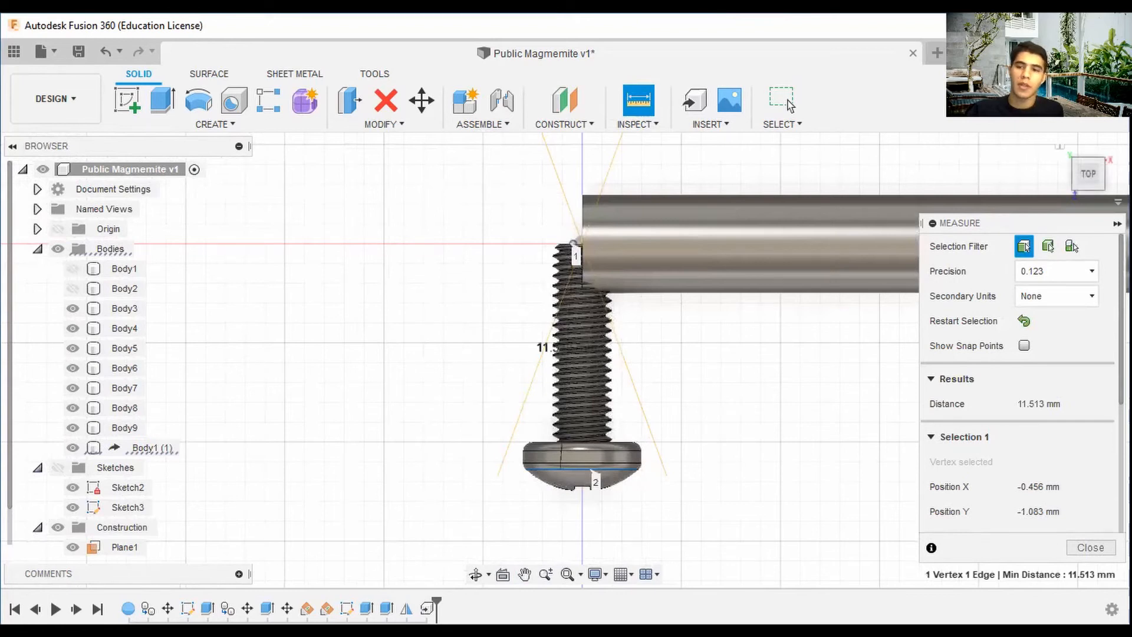
{"action": "mouse_move", "coordinate": [1090, 181]}
{"action": "left_mouse_down"}
{"action": "mouse_move", "coordinate": [1126, 152]}
{"action": "mouse_move", "coordinate": [1127, 176]}
{"action": "mouse_move", "coordinate": [1097, 178]}
{"action": "left_mouse_up"}
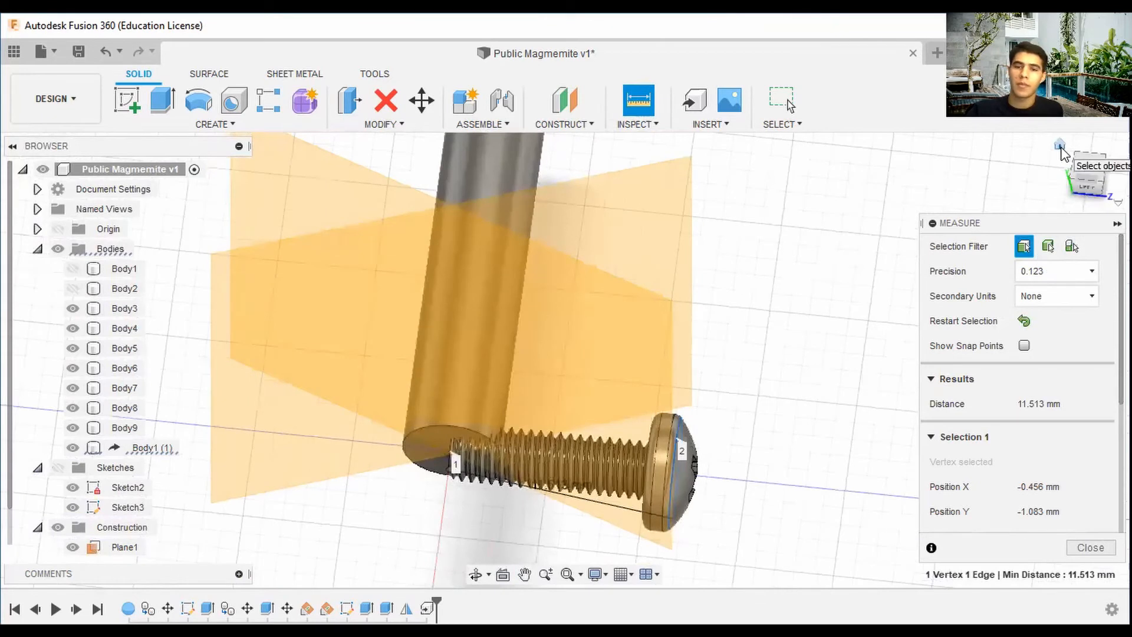
{"action": "left_click", "coordinate": [656, 124]}
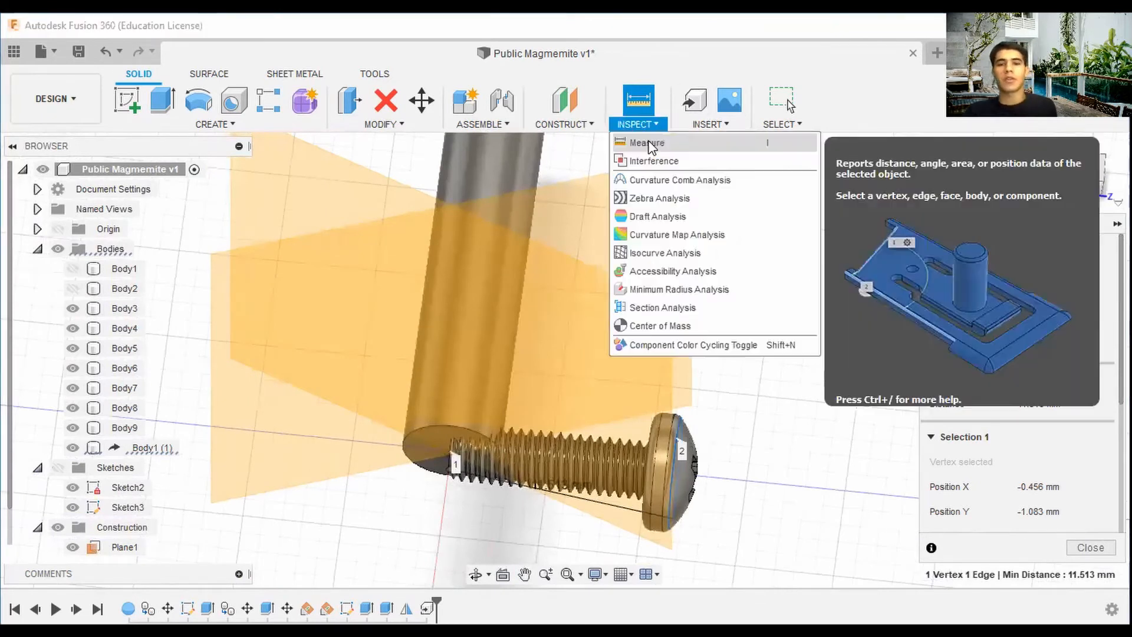
{"action": "left_click", "coordinate": [1088, 547]}
Start a uniform Scale on the derived screw and enter a scale factor of 10.
{"action": "middle_click_drag", "start_coordinate": [564, 356], "coordinate": [859, 419], "text": "shift"}
{"action": "middle_click_drag", "start_coordinate": [759, 356], "coordinate": [608, 279]}
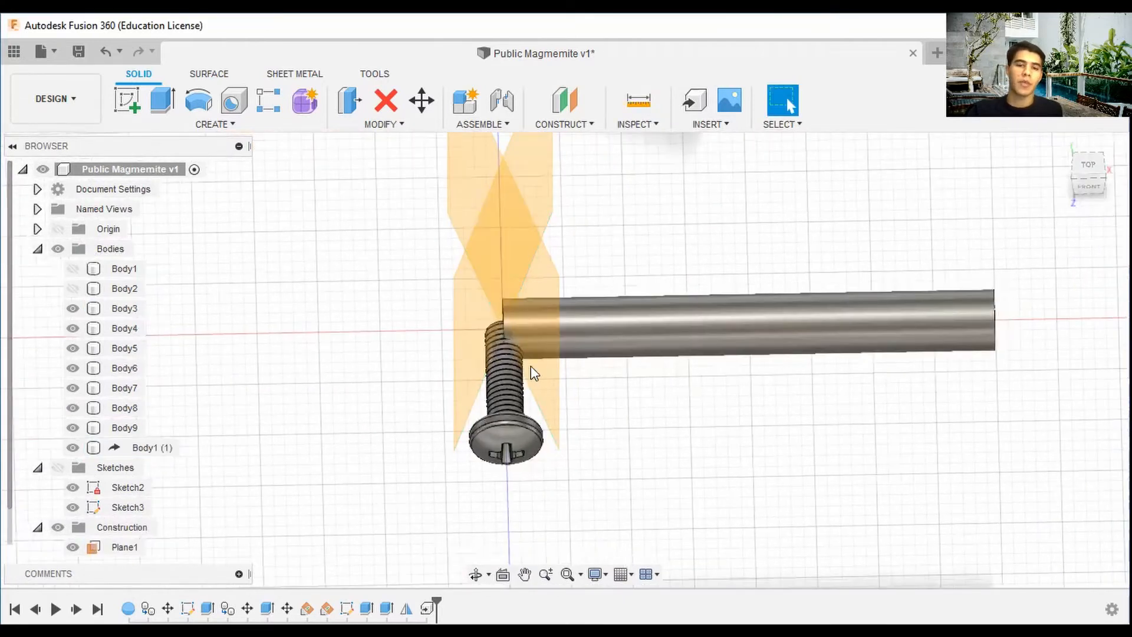
{"action": "left_click", "coordinate": [434, 125]}
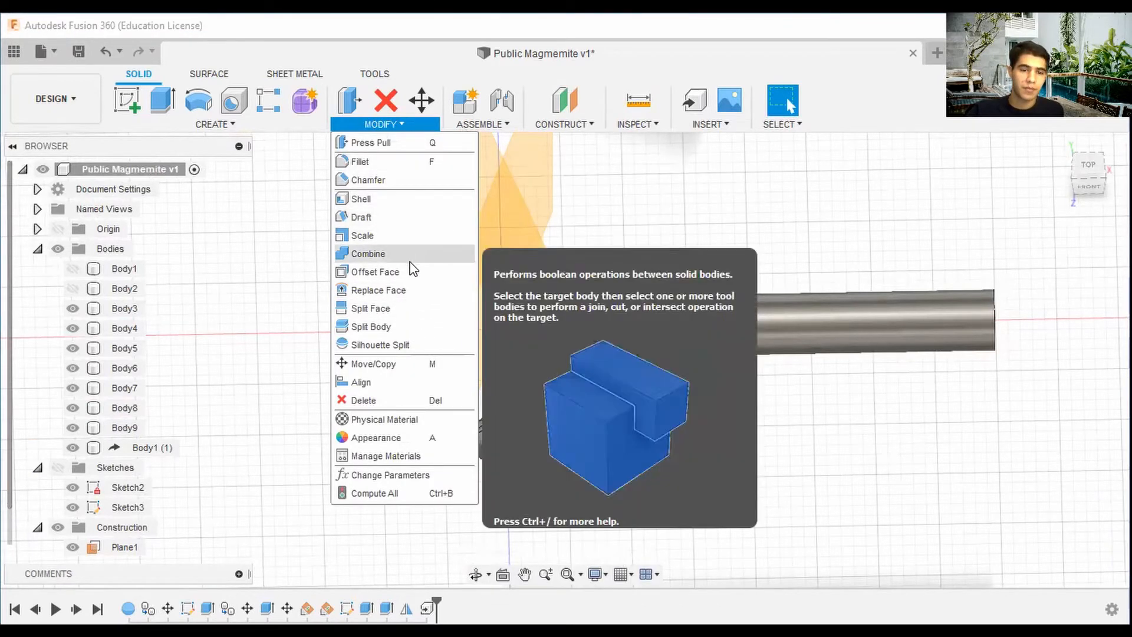
{"action": "left_click", "coordinate": [412, 253]}
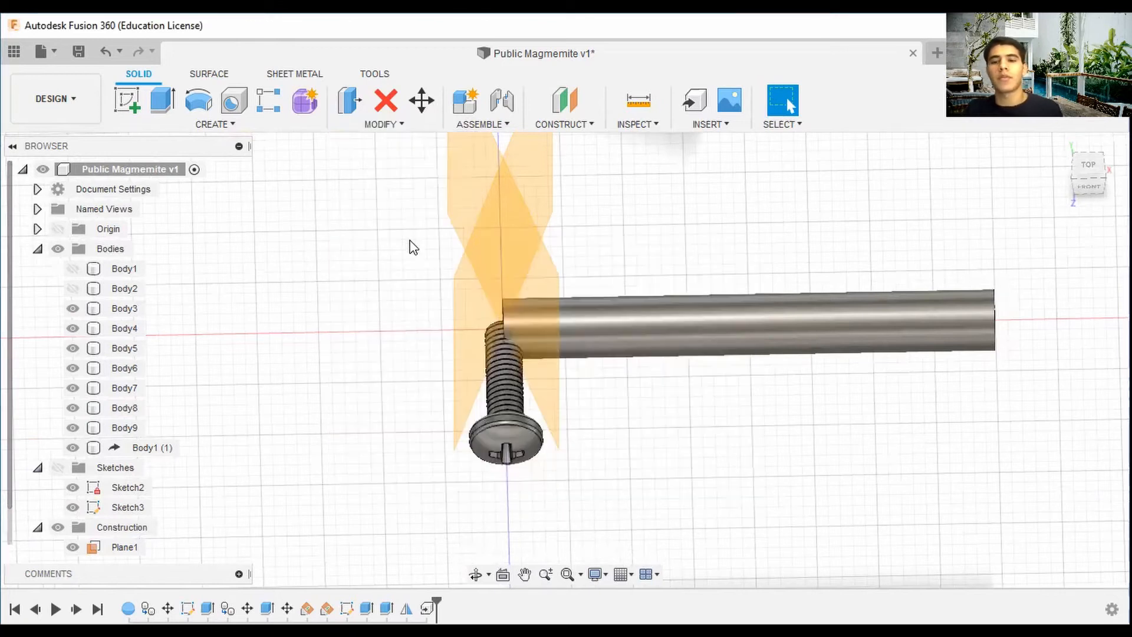
{"action": "left_click", "coordinate": [516, 427]}
{"action": "scroll", "coordinate": [699, 381], "scroll_direction": "down", "scroll_amount": 2}
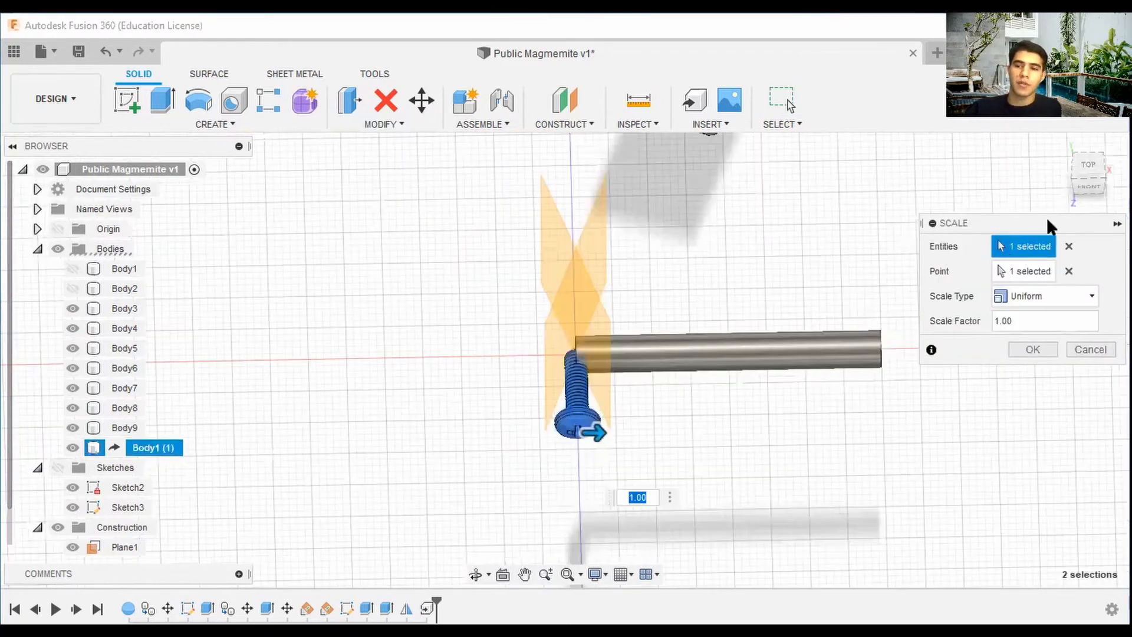
{"action": "scroll", "coordinate": [908, 324], "scroll_direction": "down", "scroll_amount": 2}
{"action": "left_click", "coordinate": [1059, 145]}
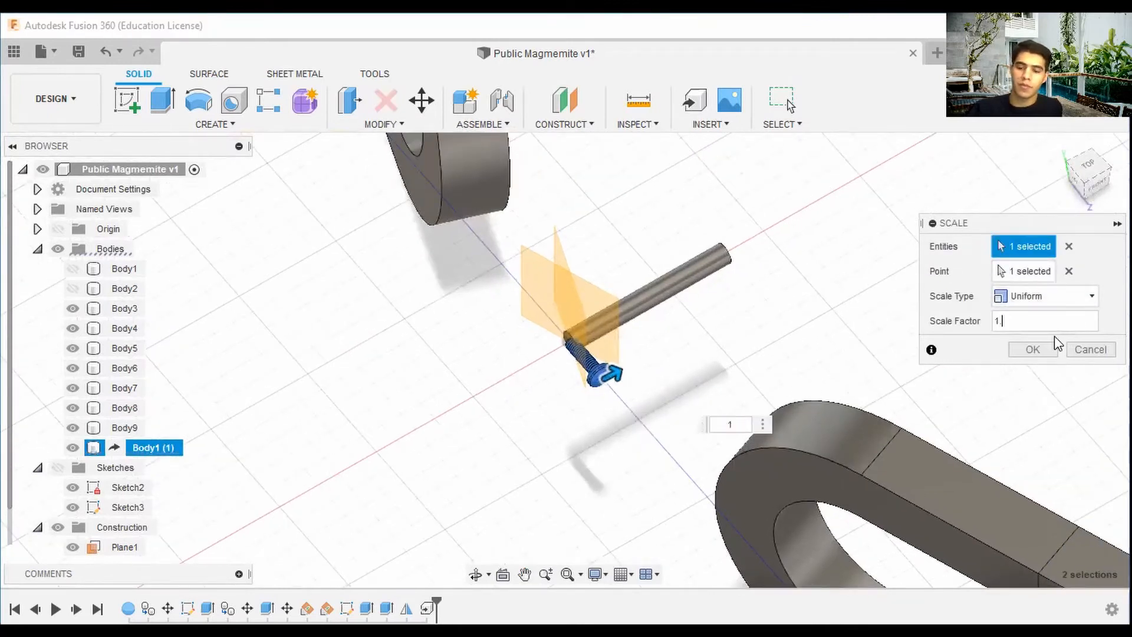
{"action": "key", "text": "BackSpace"}
{"action": "key", "text": "BackSpace"}
{"action": "type", "text": "10"}
{"action": "scroll", "coordinate": [799, 389], "scroll_direction": "down", "scroll_amount": 5}
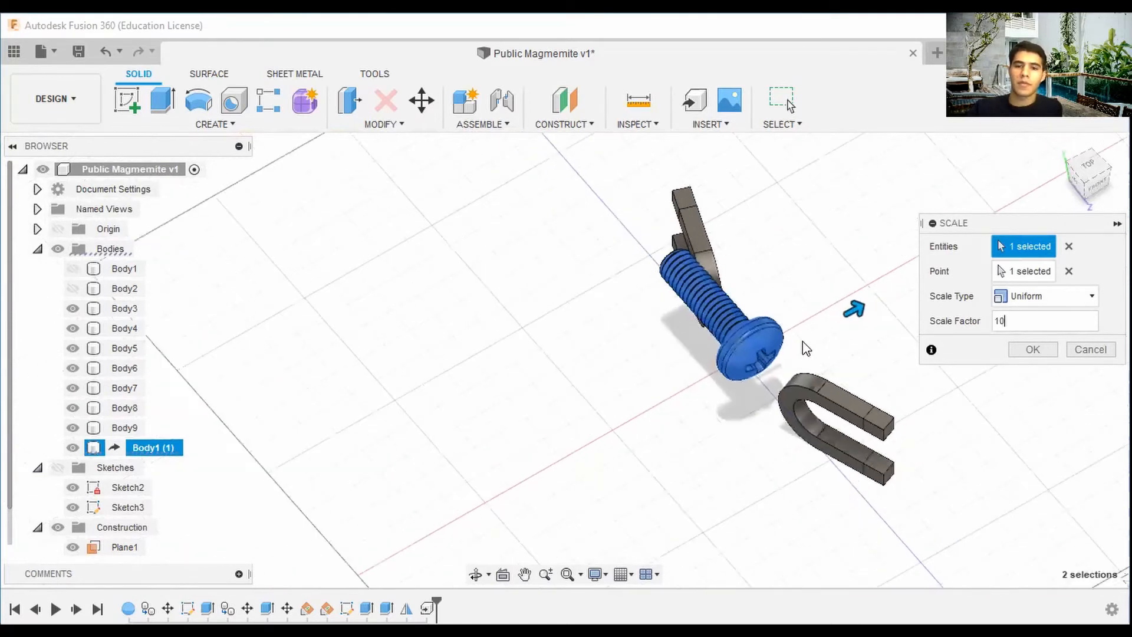
{"action": "middle_click_drag", "start_coordinate": [802, 342], "coordinate": [620, 401]}
{"action": "left_click_drag", "start_coordinate": [1093, 181], "coordinate": [1045, 180]}
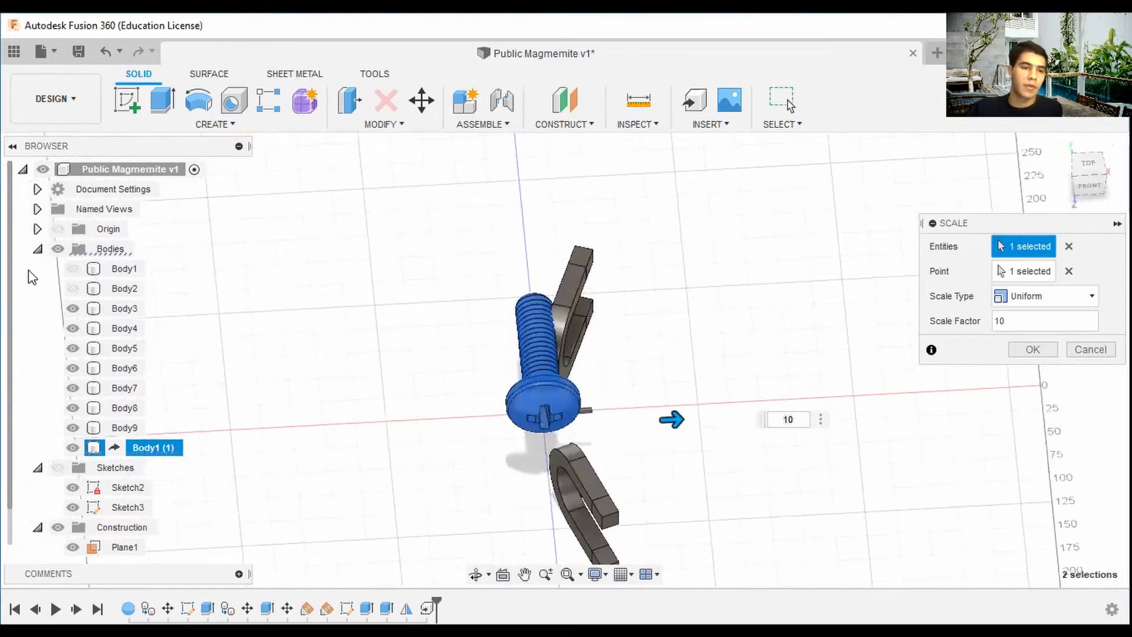
Show Body1 and Body2 and change the screw's scale factor to 5, then confirm the scale.
{"action": "left_click", "coordinate": [73, 269]}
{"action": "left_click", "coordinate": [72, 289]}
{"action": "left_click_drag", "start_coordinate": [1090, 184], "coordinate": [1052, 176]}
{"action": "scroll", "coordinate": [608, 369], "scroll_direction": "up", "scroll_amount": 2}
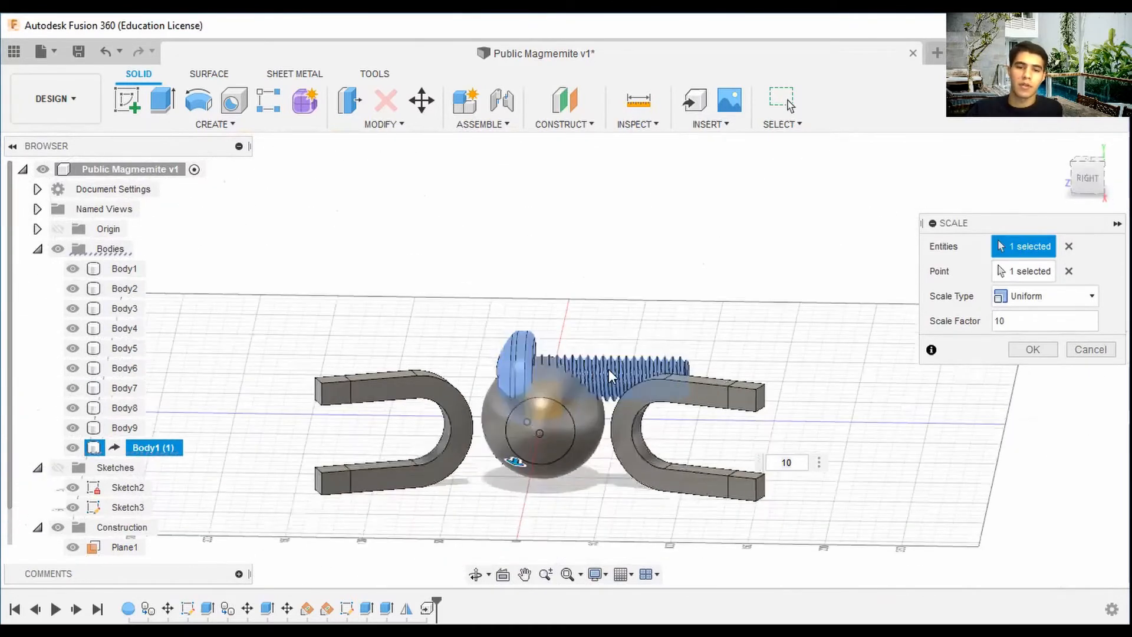
{"action": "key", "text": "BackSpace"}
{"action": "key", "text": "BackSpace"}
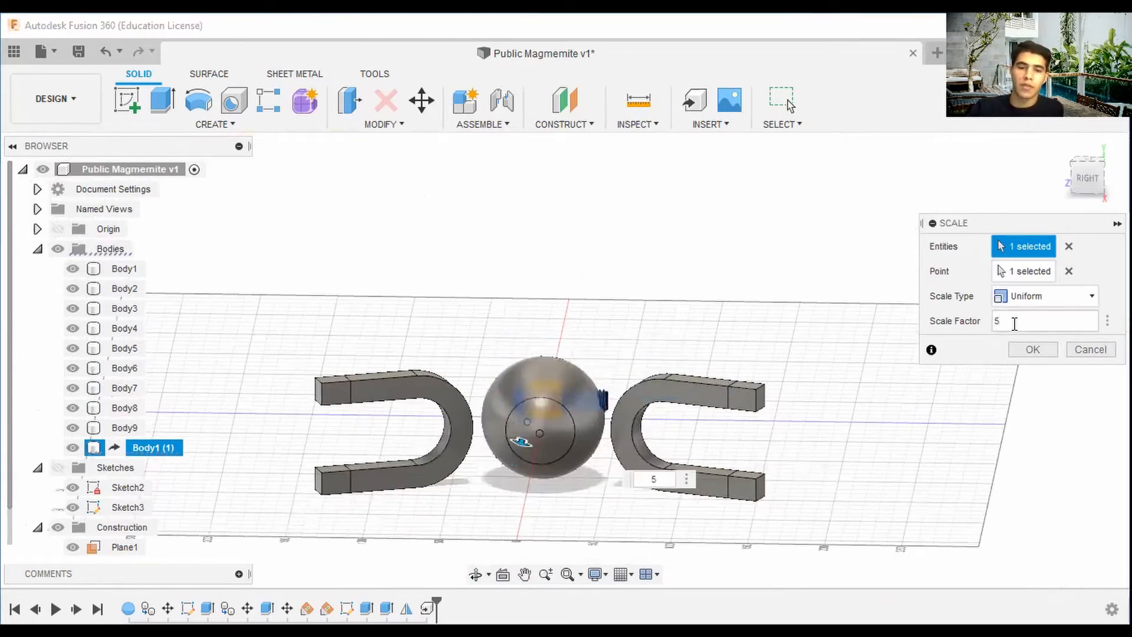
{"action": "left_click", "coordinate": [1042, 353]}
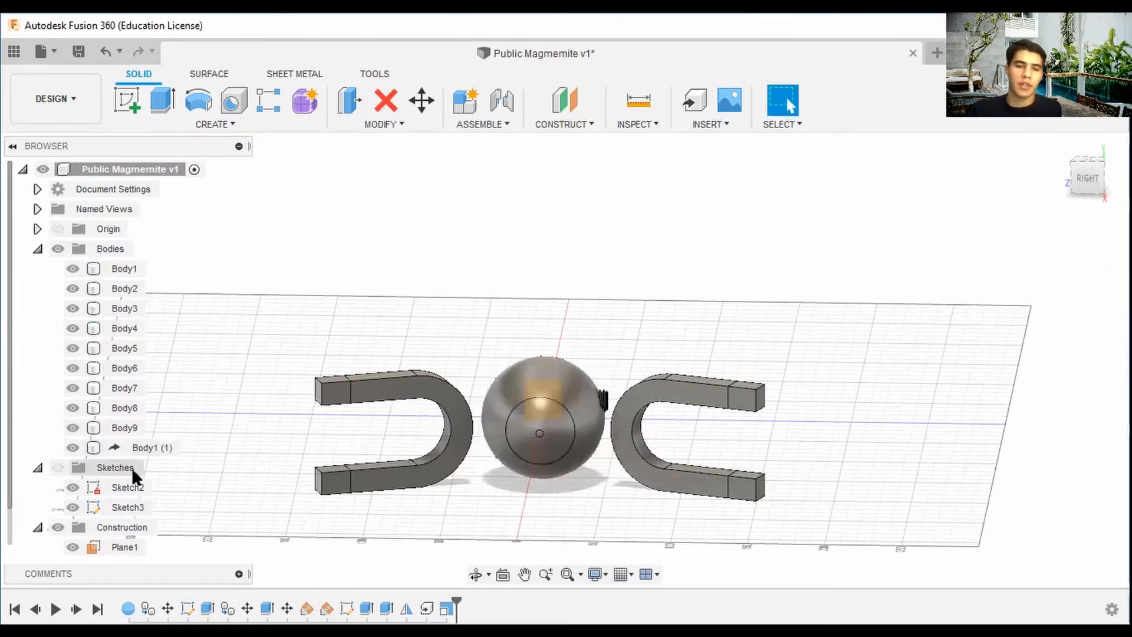
Start Move/Copy on the screw with Body1 and Body2 hidden and rotate it -90° about the X axis.
{"action": "left_click", "coordinate": [542, 404]}
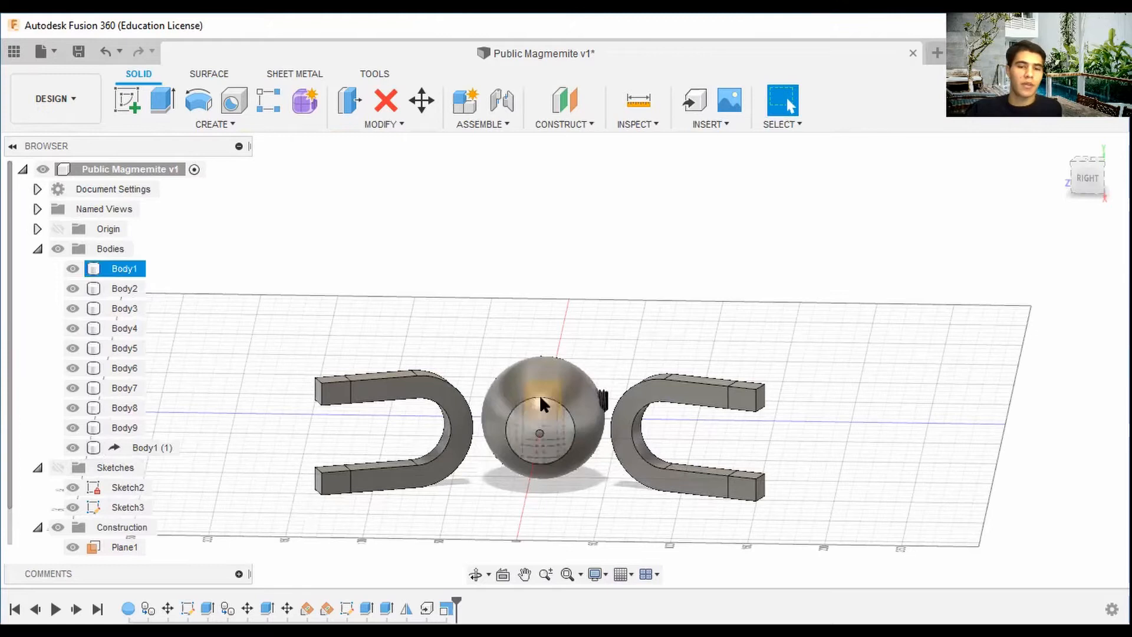
{"action": "left_click", "coordinate": [422, 100]}
{"action": "left_click", "coordinate": [606, 407]}
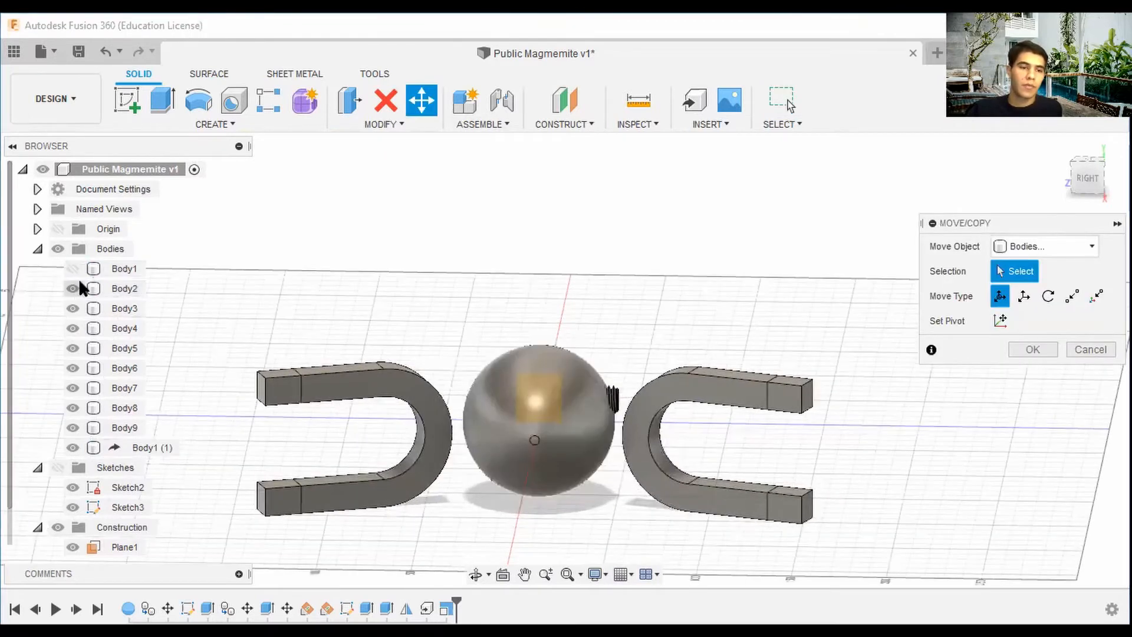
{"action": "left_click", "coordinate": [72, 268]}
{"action": "left_click", "coordinate": [74, 289]}
{"action": "left_click", "coordinate": [73, 288]}
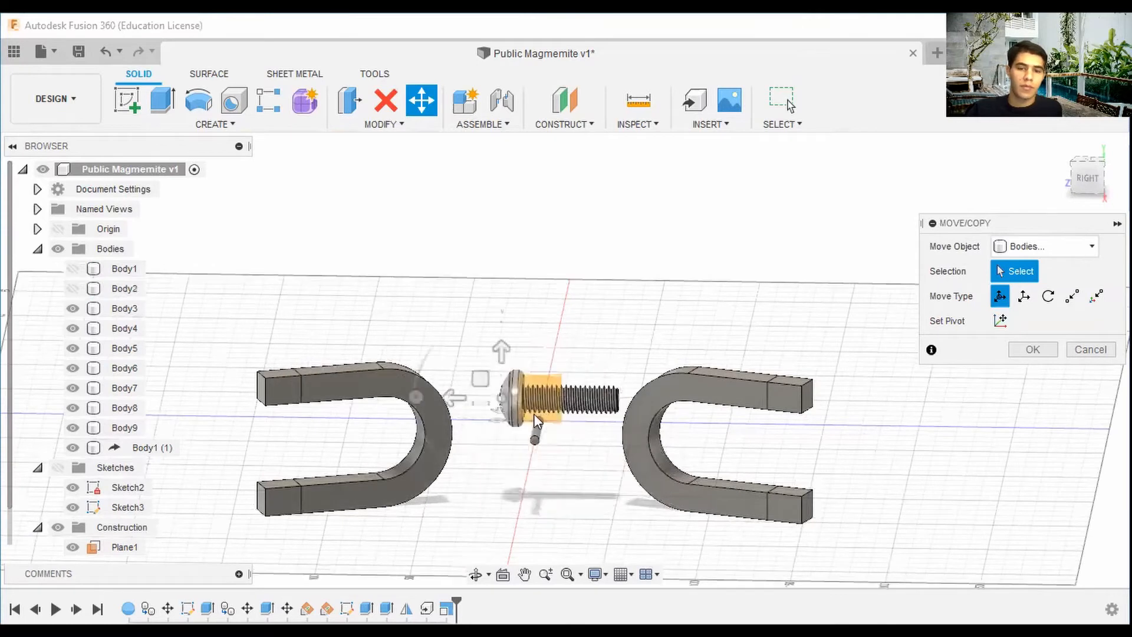
{"action": "left_click", "coordinate": [592, 399]}
{"action": "middle_click_drag", "start_coordinate": [613, 351], "coordinate": [600, 321], "text": "shift"}
{"action": "left_click_drag", "start_coordinate": [510, 383], "coordinate": [573, 279]}
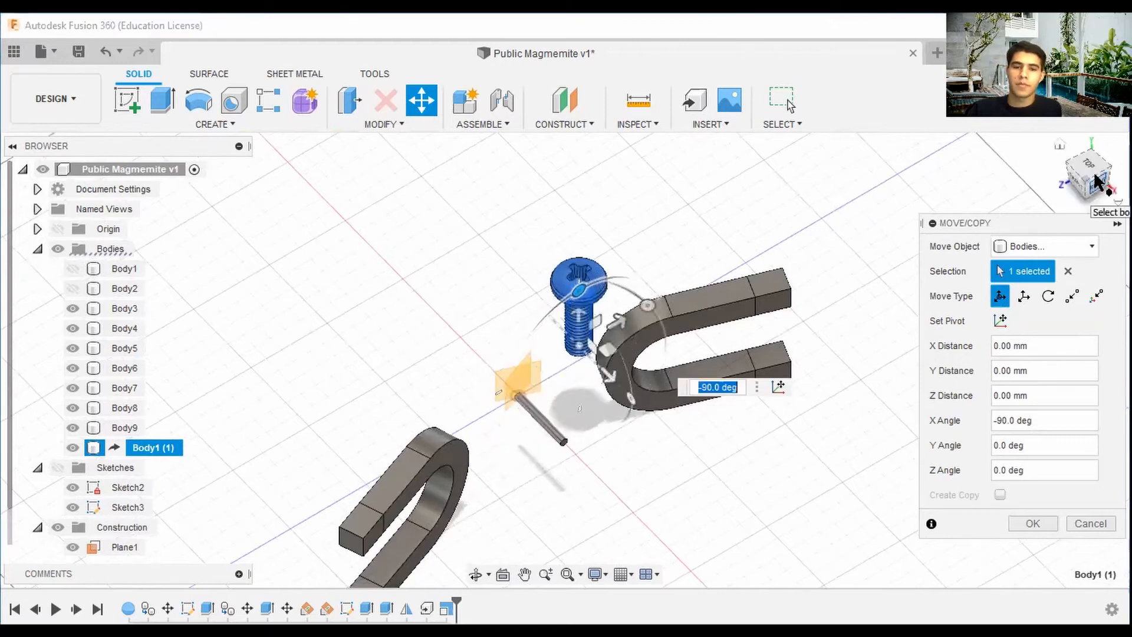
Move the rotated screw -40 mm along Y in the right view so it sits above the sphere.
{"action": "left_click", "coordinate": [1096, 183]}
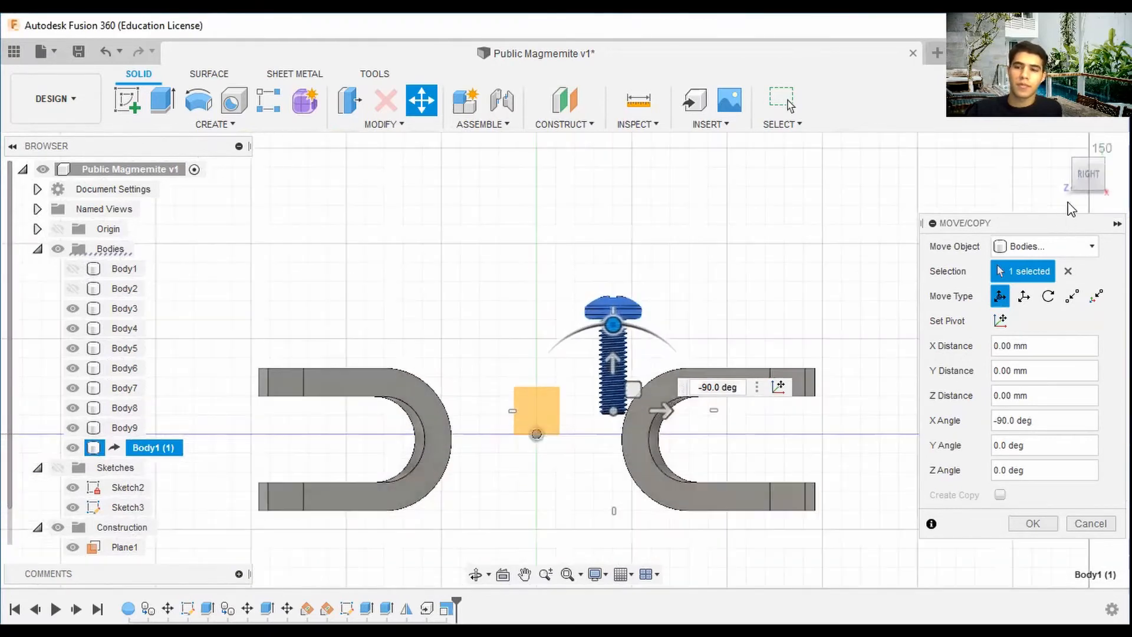
{"action": "left_click", "coordinate": [1066, 152]}
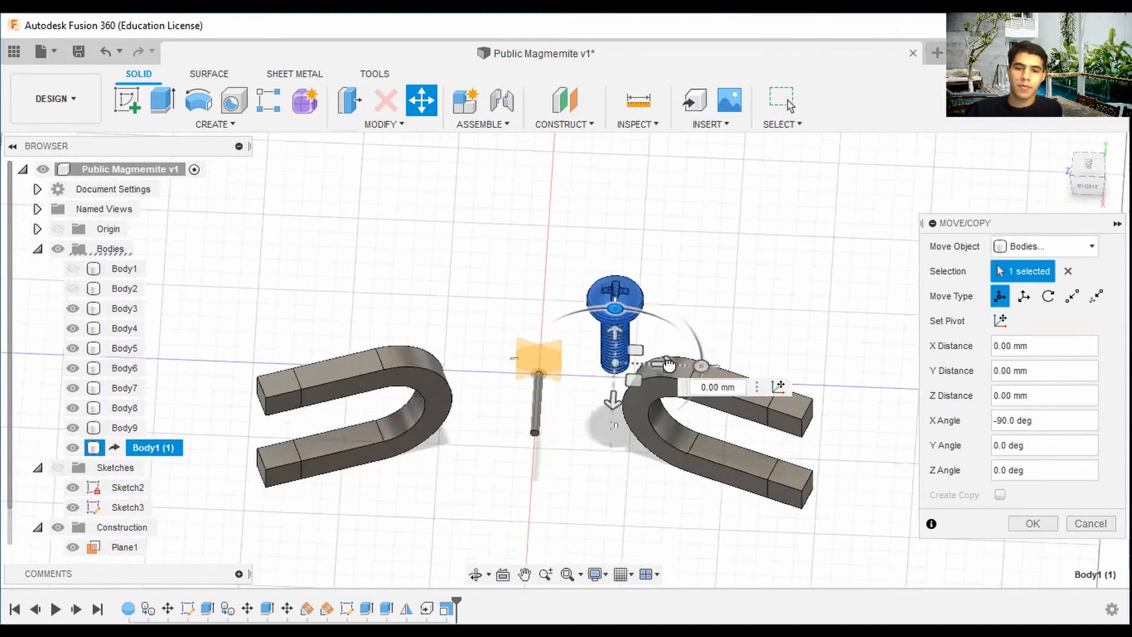
{"action": "left_click_drag", "start_coordinate": [669, 365], "coordinate": [589, 360]}
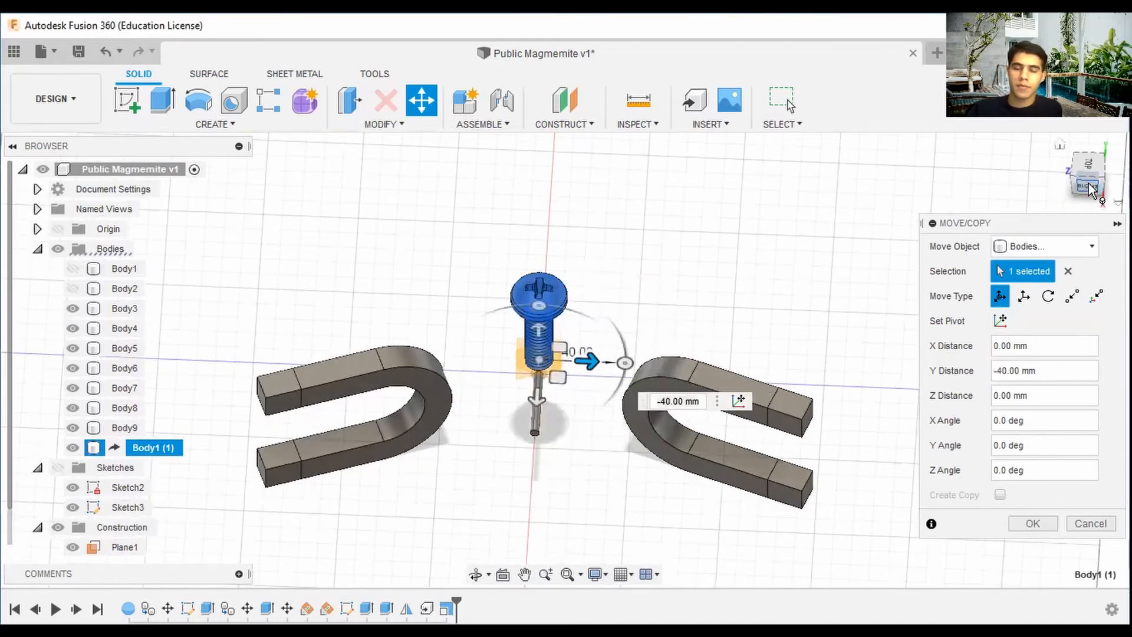
Show Body1, shift the screw a further -5 mm so it sinks into the sphere's top, and confirm the move.
{"action": "left_click", "coordinate": [1090, 187]}
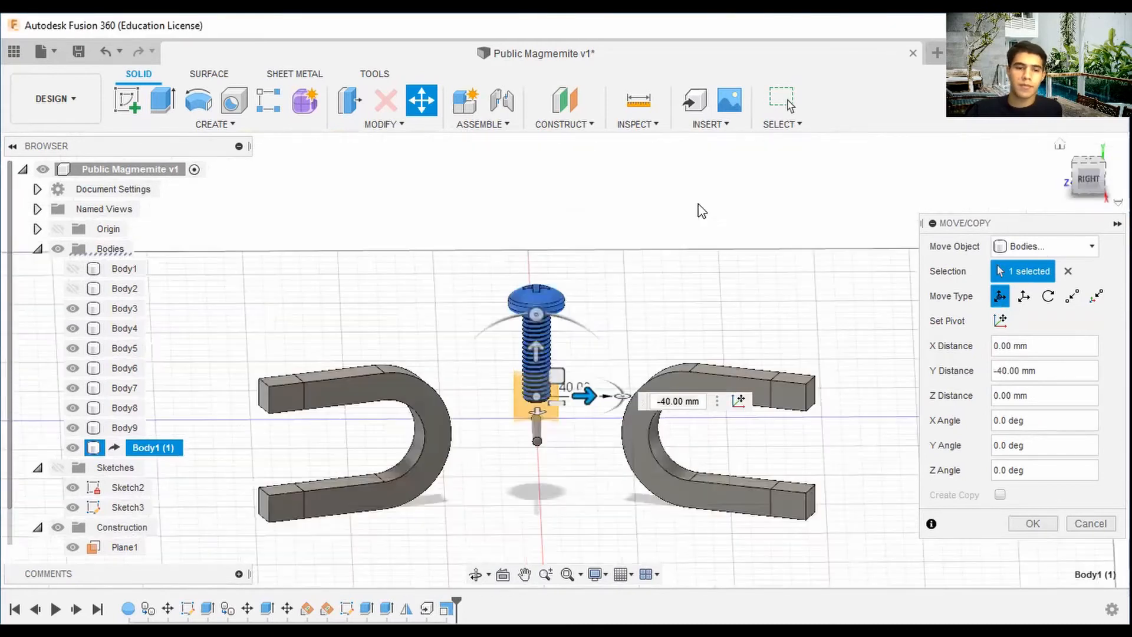
{"action": "left_click", "coordinate": [73, 269]}
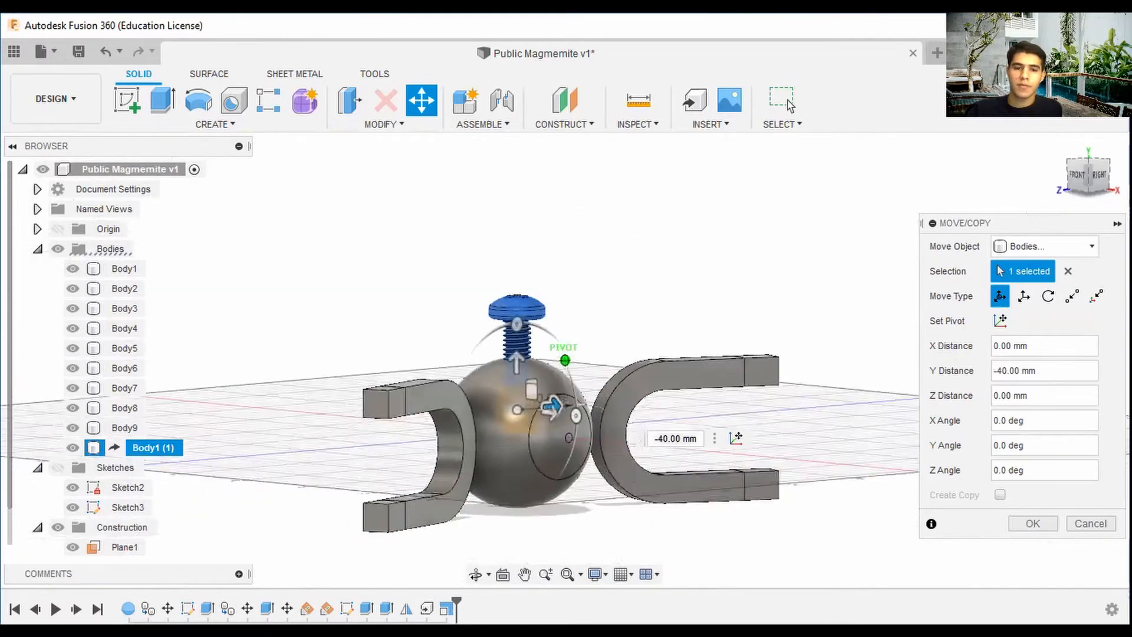
{"action": "left_click_drag", "start_coordinate": [1089, 190], "coordinate": [1064, 191]}
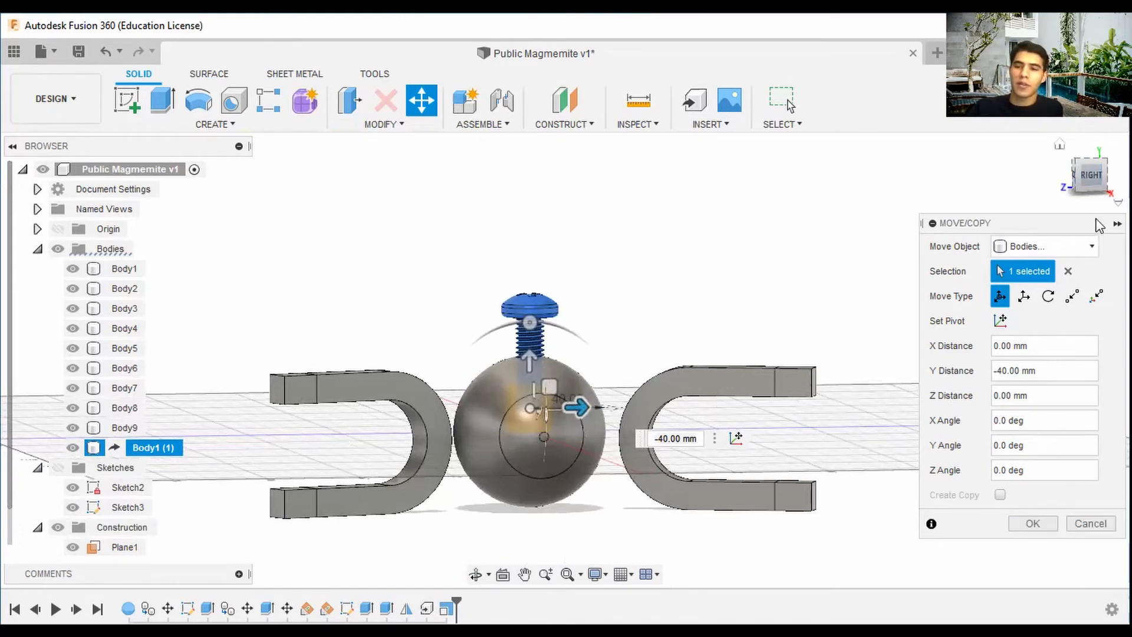
{"action": "left_click", "coordinate": [1092, 179]}
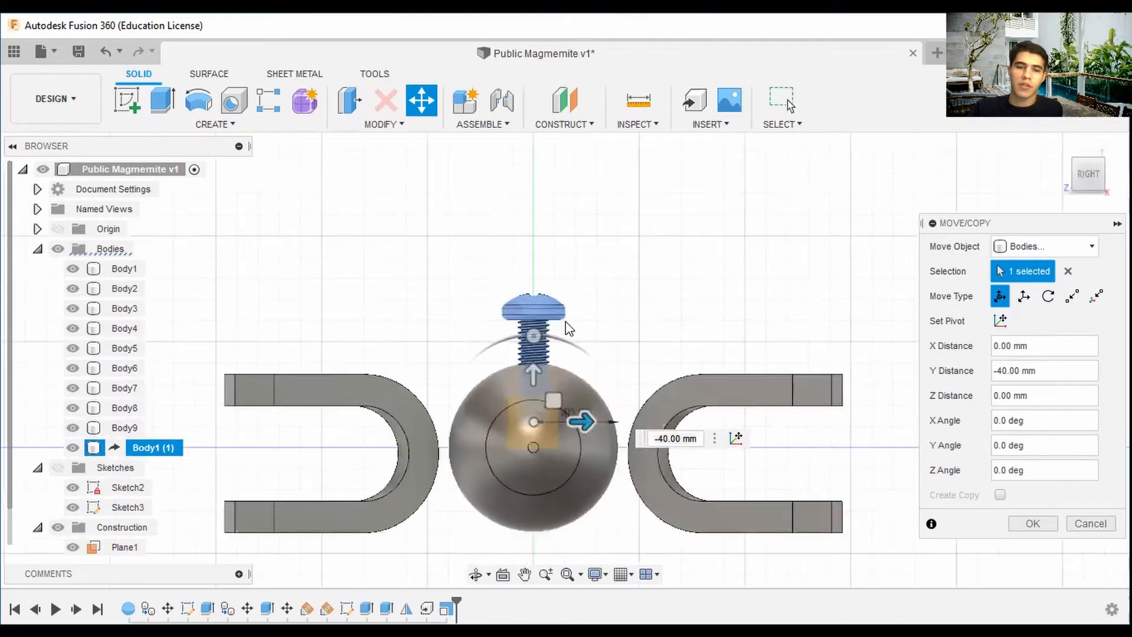
{"action": "left_click_drag", "start_coordinate": [528, 399], "coordinate": [529, 418]}
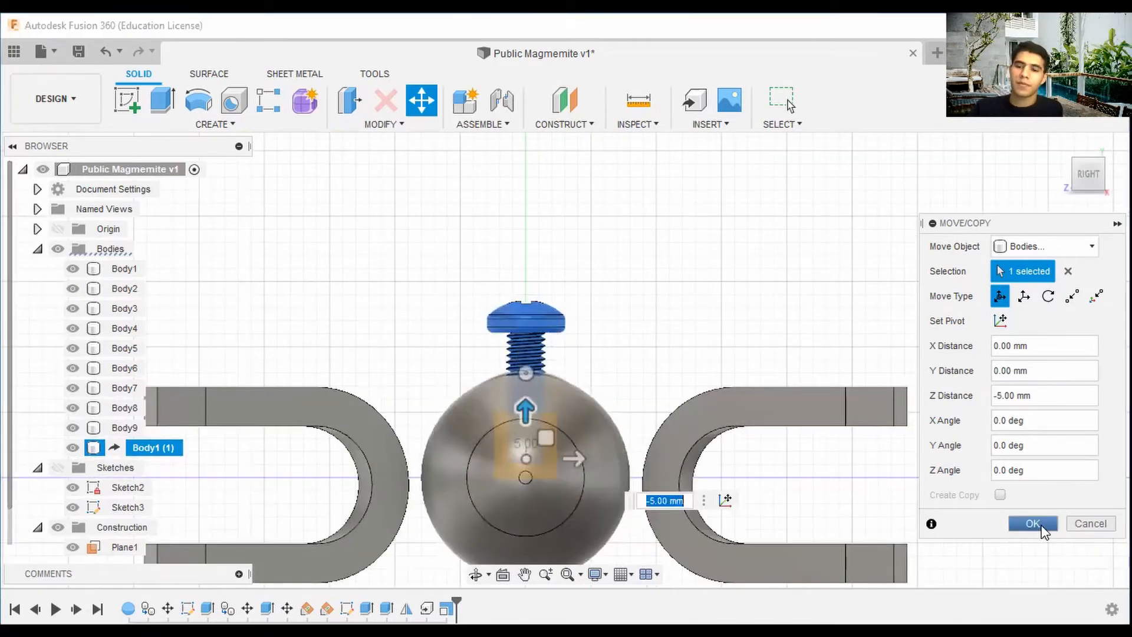
{"action": "left_click", "coordinate": [1041, 530]}
{"action": "left_click", "coordinate": [1067, 153]}
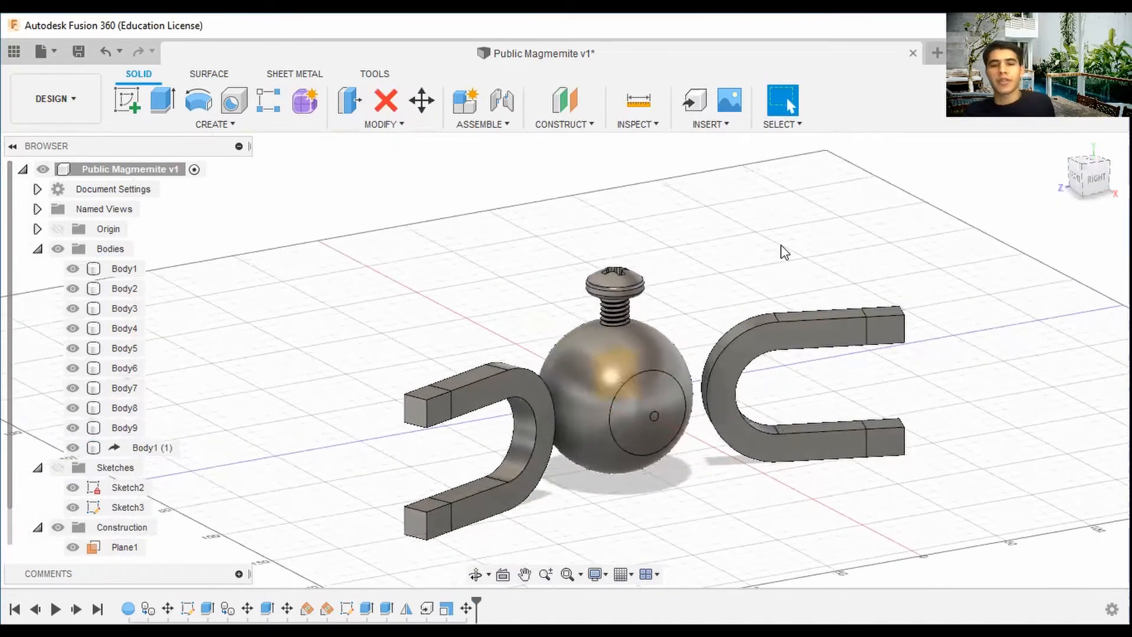
Derive another copy of the 92000A120_18-8 SS METRIC PAN HEAD PHIL MACHINE SCREW into the design.
{"action": "left_click", "coordinate": [708, 124]}
{"action": "left_click", "coordinate": [720, 140]}
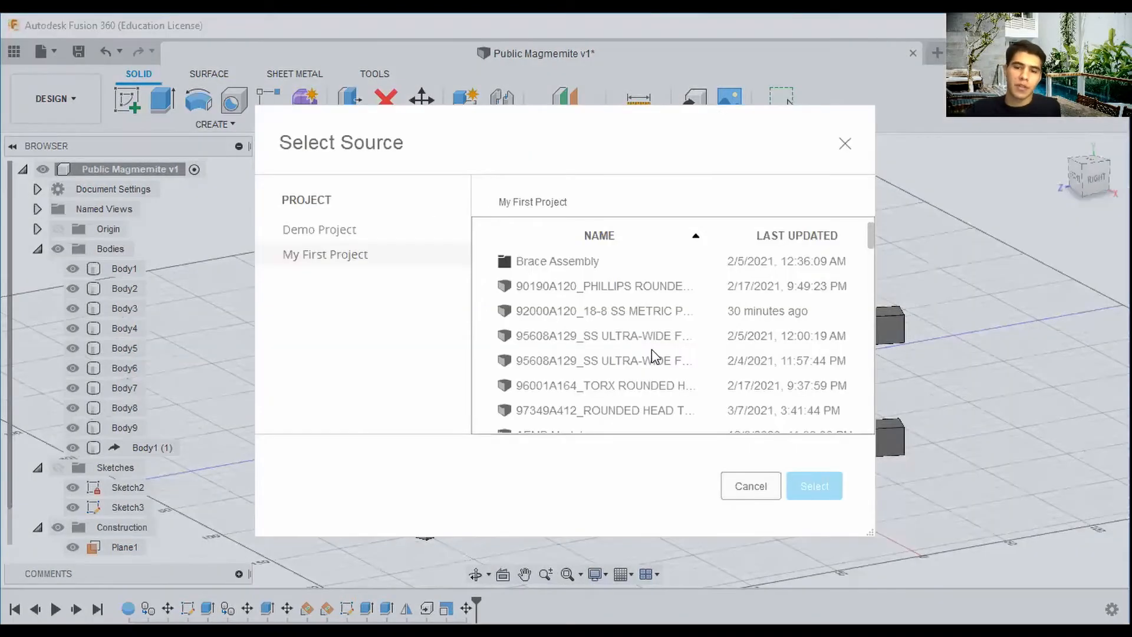
{"action": "left_click", "coordinate": [626, 310]}
{"action": "left_click", "coordinate": [799, 486]}
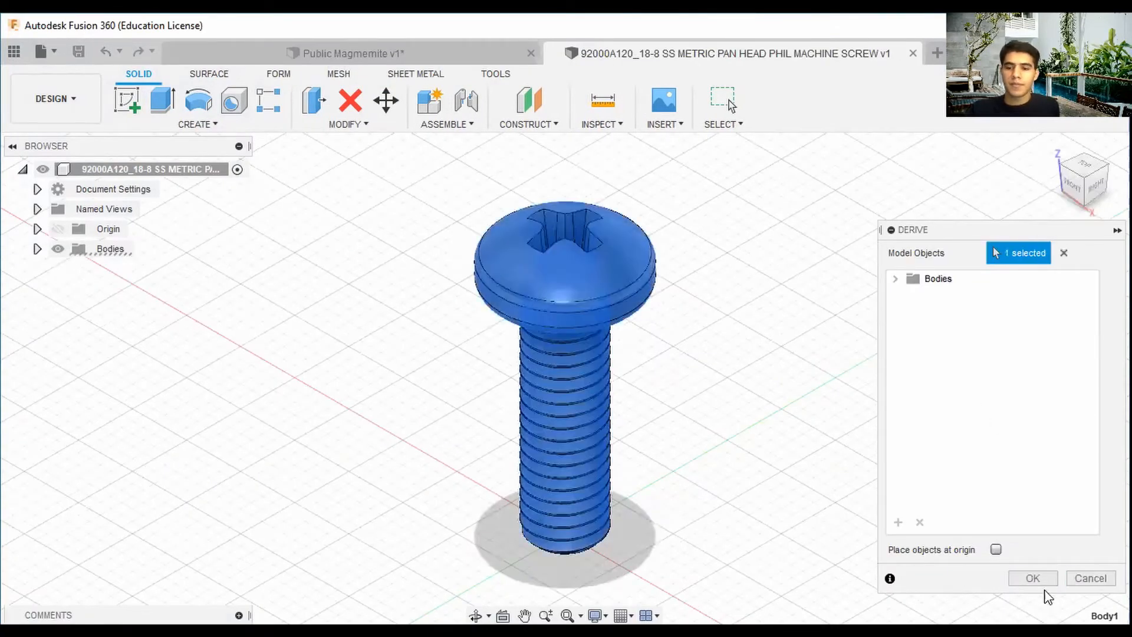
{"action": "left_click", "coordinate": [1030, 583]}
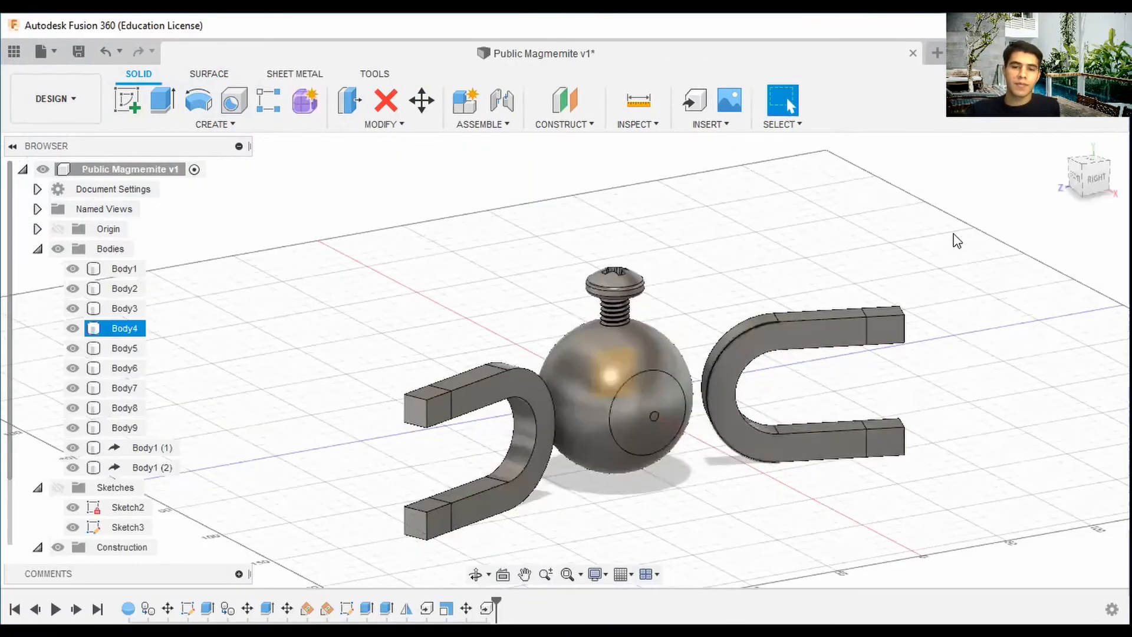
Hide Body2 and apply a uniform Scale to the newly derived screw.
{"action": "left_click_drag", "start_coordinate": [1091, 180], "coordinate": [1123, 192]}
{"action": "left_click", "coordinate": [118, 288]}
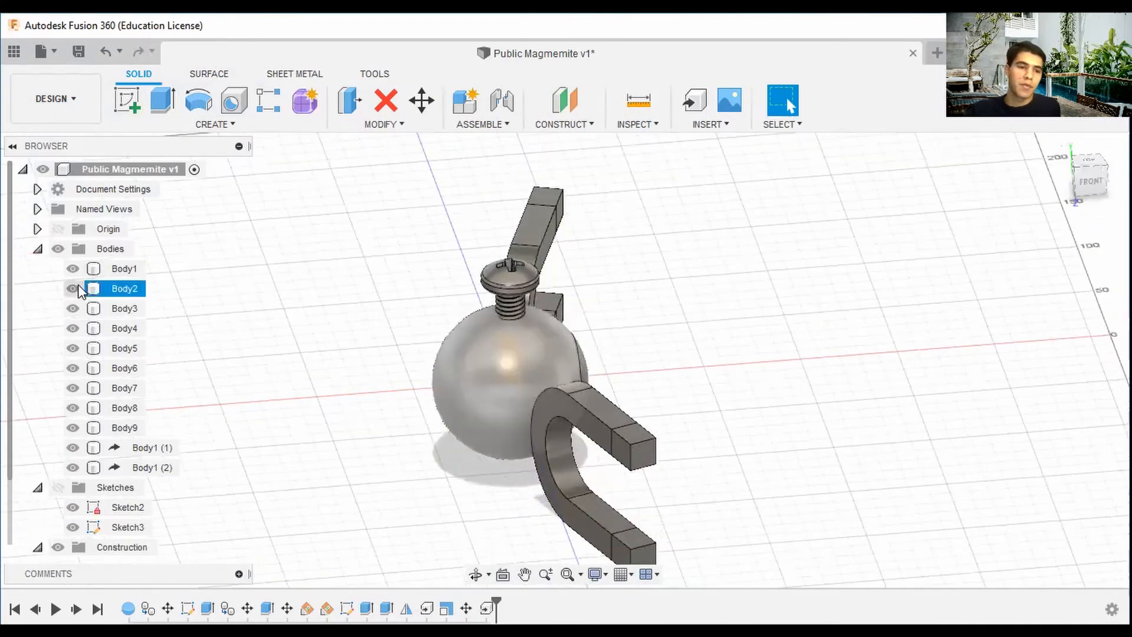
{"action": "left_click", "coordinate": [73, 288]}
{"action": "left_click", "coordinate": [510, 395]}
{"action": "scroll", "coordinate": [511, 395], "scroll_direction": "up", "scroll_amount": 6}
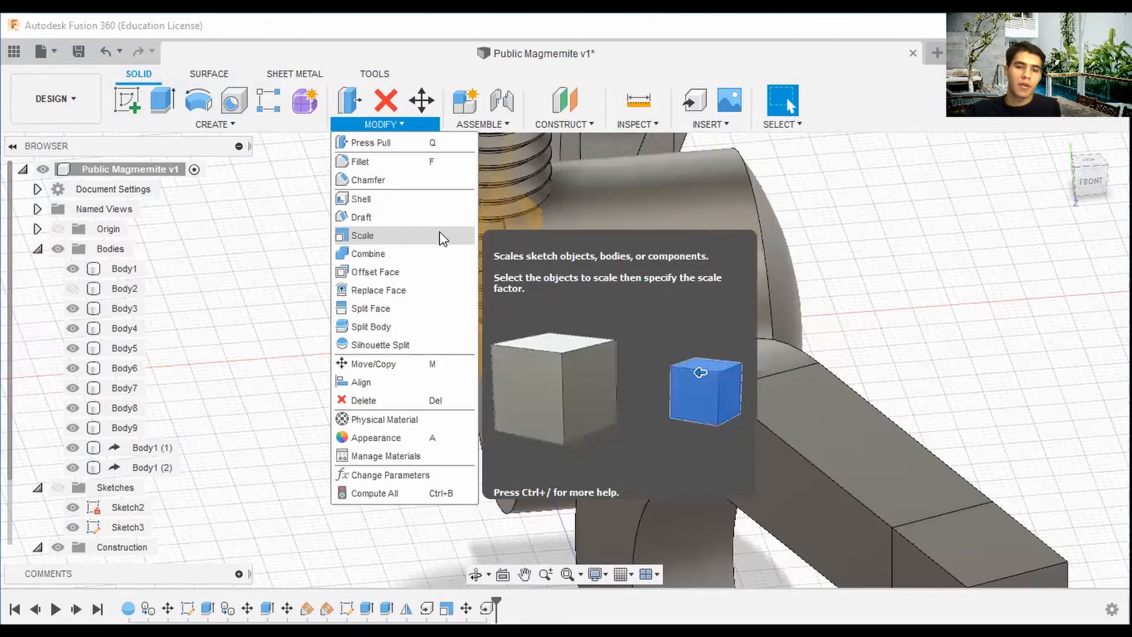
{"action": "left_click", "coordinate": [412, 235]}
{"action": "left_click", "coordinate": [1035, 321]}
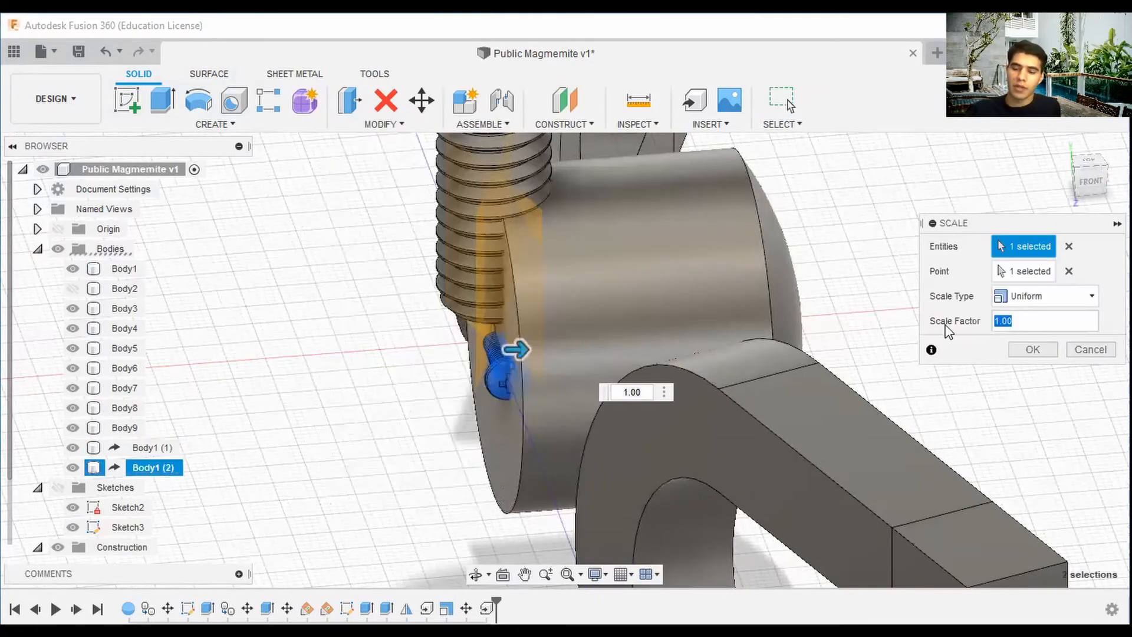
{"action": "key", "text": "Return"}
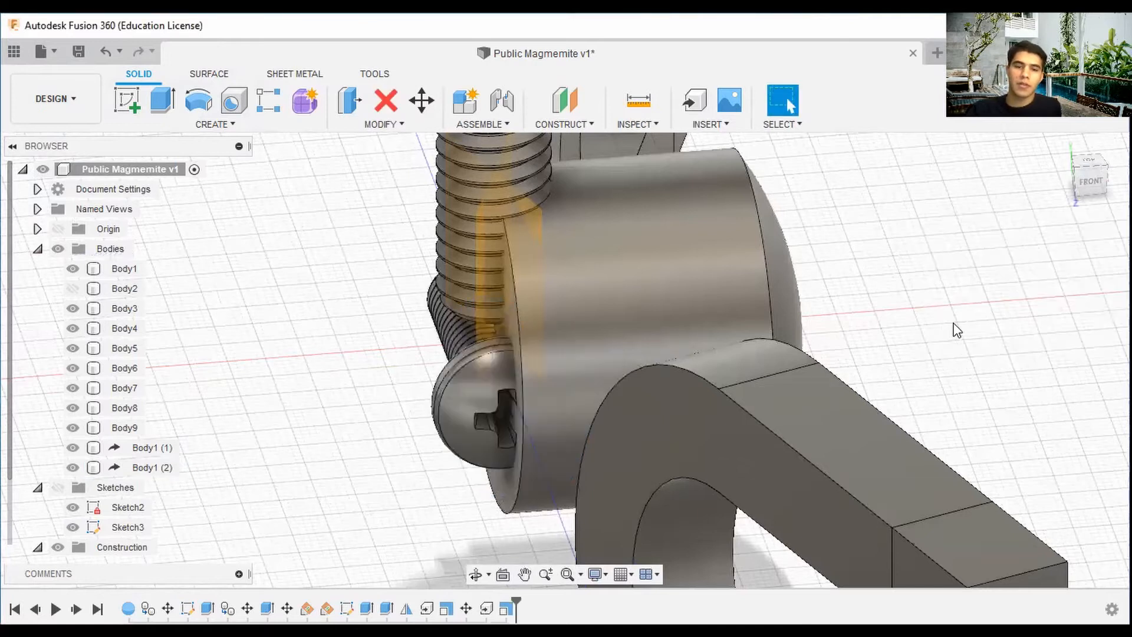
Start Move/Copy on the second screw, show Body2 again, and move the screw 100 mm along X.
{"action": "scroll", "coordinate": [913, 354], "scroll_direction": "down", "scroll_amount": 2}
{"action": "scroll", "coordinate": [913, 354], "scroll_direction": "down", "scroll_amount": 2}
{"action": "scroll", "coordinate": [1040, 223], "scroll_direction": "down", "scroll_amount": 3}
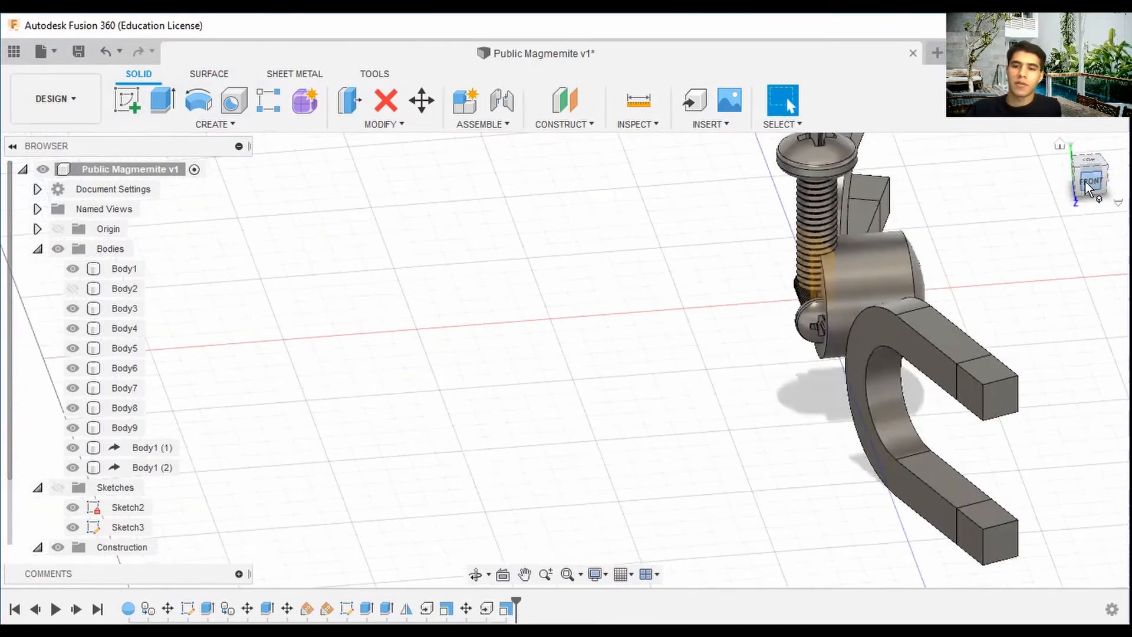
{"action": "mouse_move", "coordinate": [1087, 184]}
{"action": "left_mouse_down"}
{"action": "mouse_move", "coordinate": [1052, 179]}
{"action": "mouse_move", "coordinate": [1106, 185]}
{"action": "left_mouse_up"}
{"action": "left_click", "coordinate": [783, 309]}
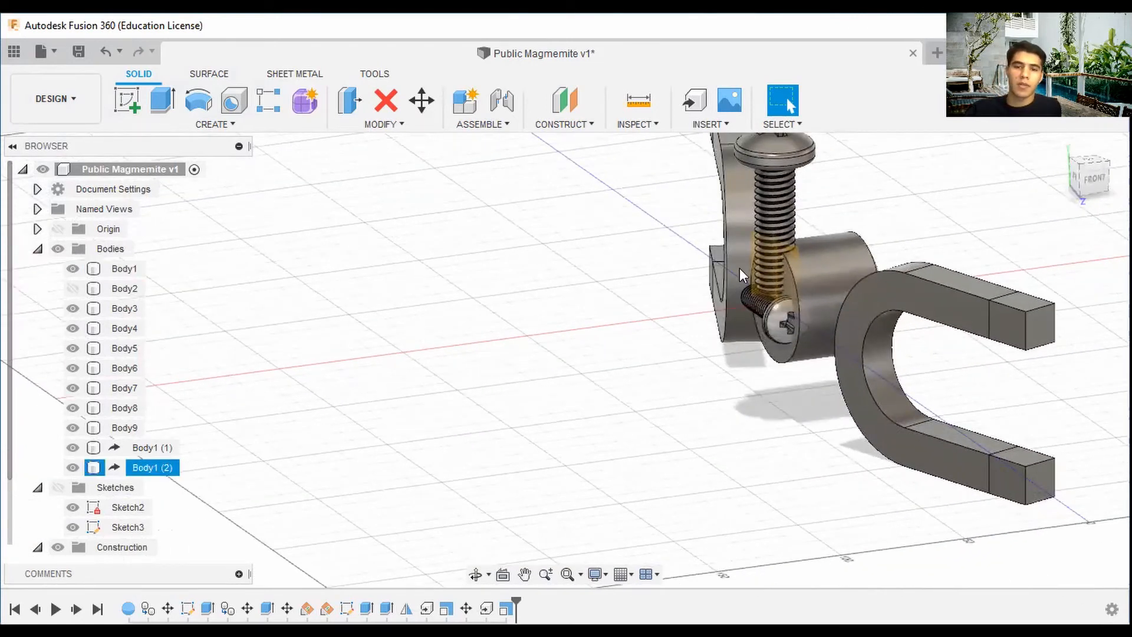
{"action": "left_click", "coordinate": [421, 101]}
{"action": "left_click", "coordinate": [780, 319]}
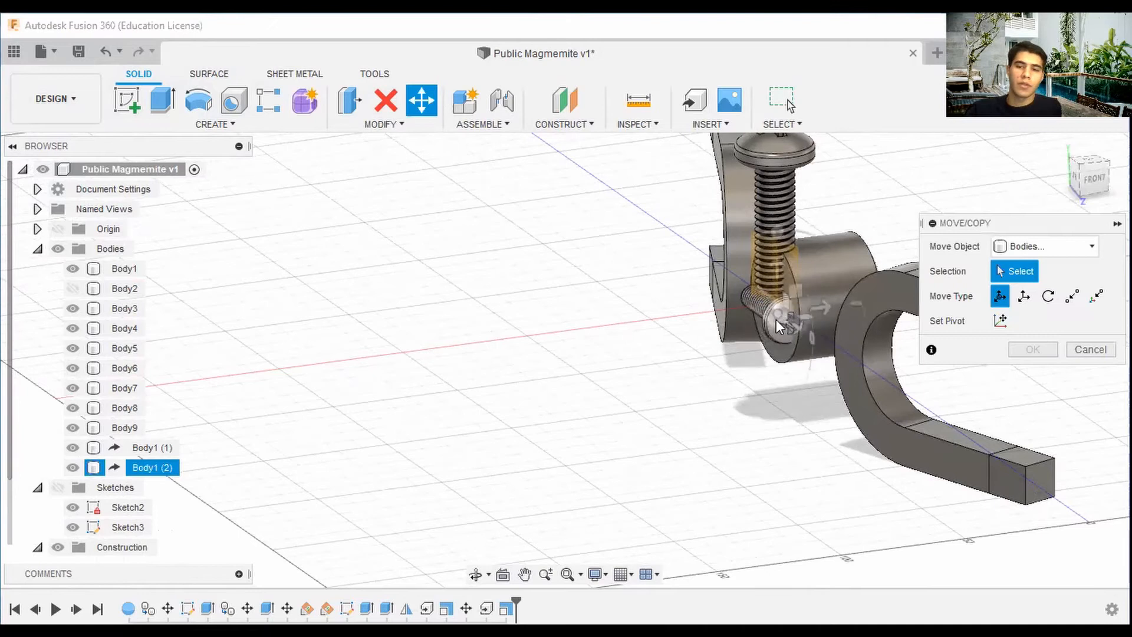
{"action": "left_click", "coordinate": [72, 288]}
{"action": "middle_click_drag", "start_coordinate": [1062, 190], "coordinate": [714, 189], "text": "shift"}
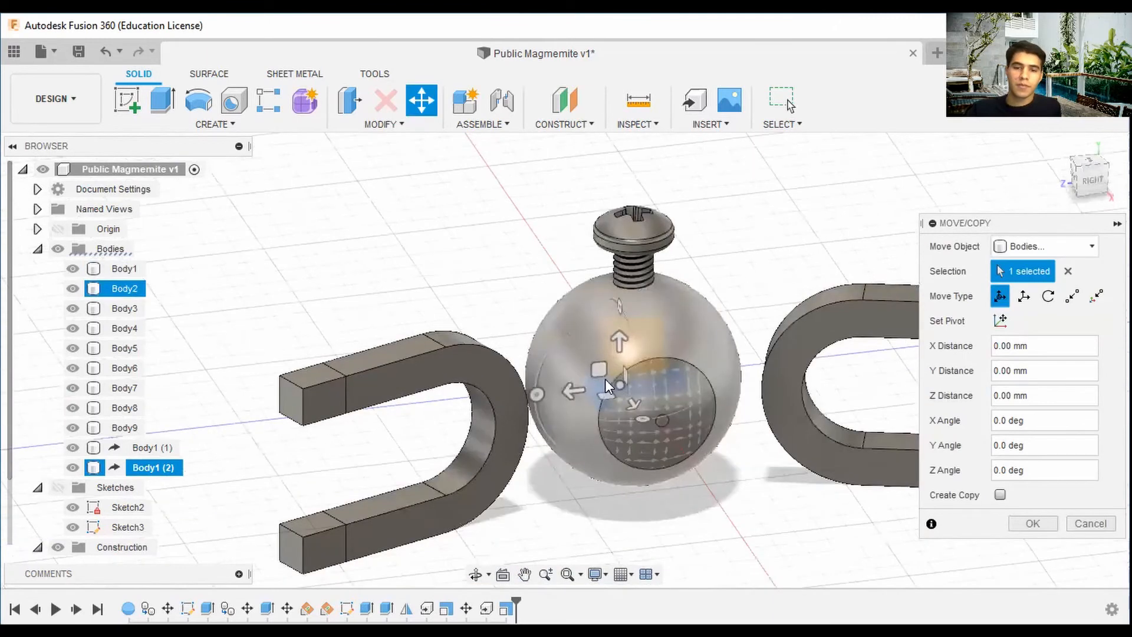
{"action": "left_click_drag", "start_coordinate": [633, 402], "coordinate": [761, 500]}
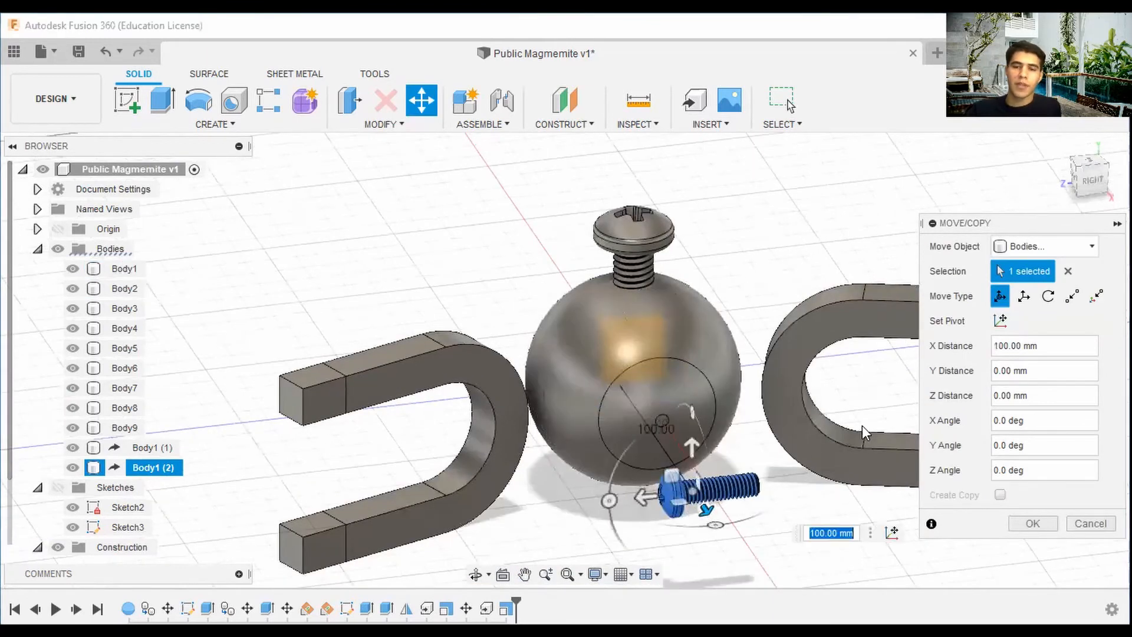
Rotate the second screw 75° about the Y axis.
{"action": "left_click", "coordinate": [1090, 178]}
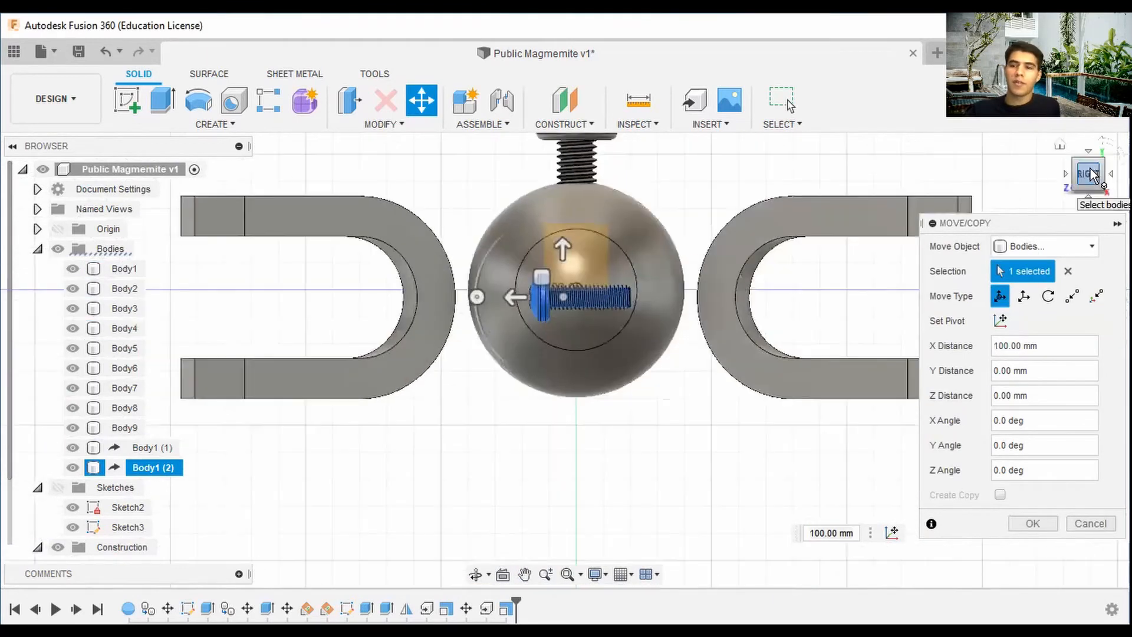
{"action": "left_click_drag", "start_coordinate": [1080, 179], "coordinate": [1079, 222]}
{"action": "middle_click_drag", "start_coordinate": [690, 454], "coordinate": [774, 200]}
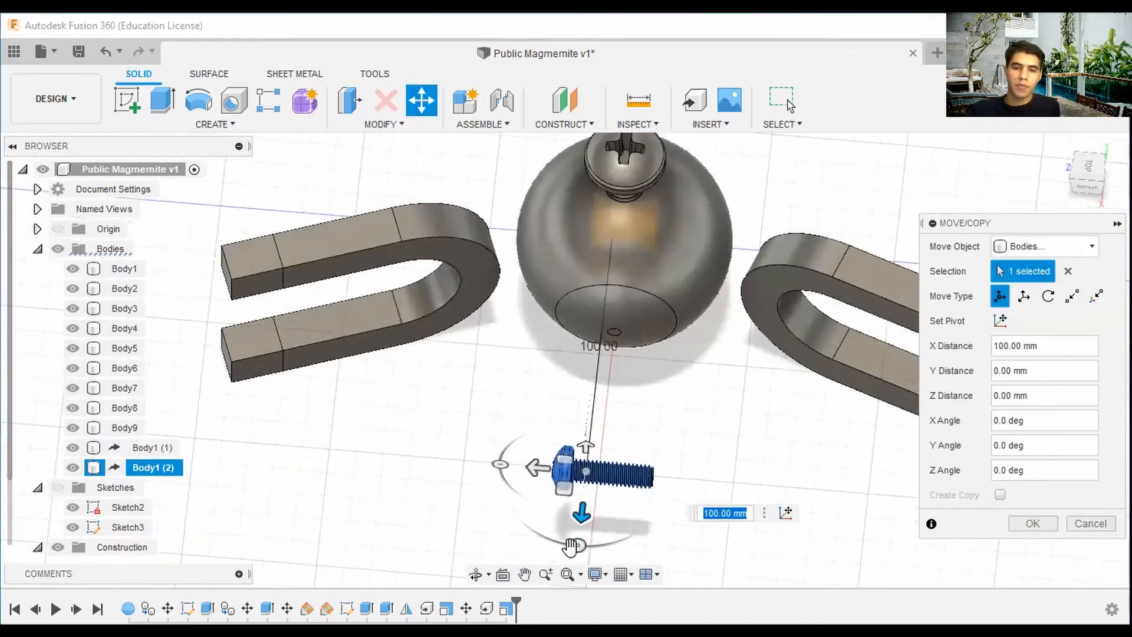
{"action": "left_click_drag", "start_coordinate": [605, 545], "coordinate": [665, 515]}
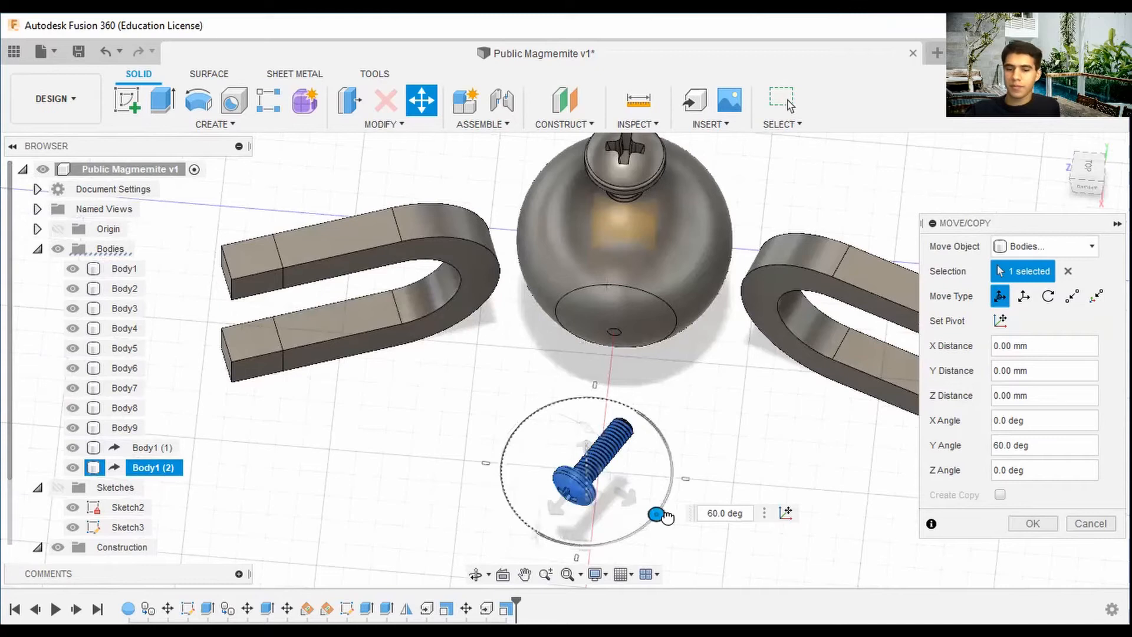
{"action": "left_click_drag", "start_coordinate": [671, 517], "coordinate": [681, 501]}
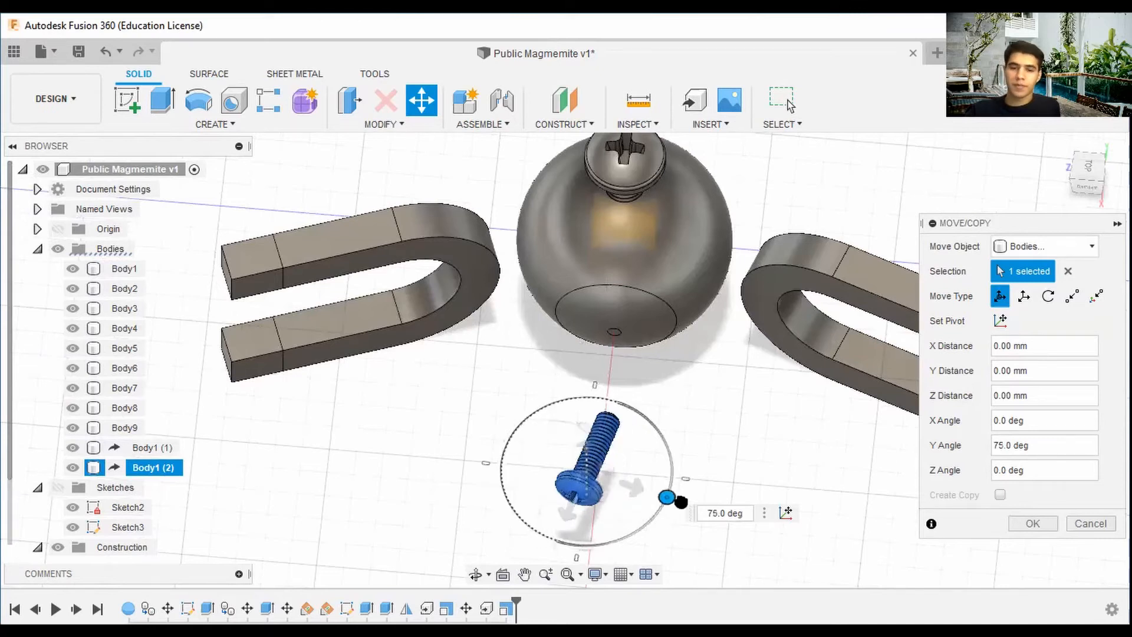
Move the second screw -20 mm along X toward the sphere.
{"action": "left_click", "coordinate": [1077, 186]}
{"action": "middle_click_drag", "start_coordinate": [798, 306], "coordinate": [783, 348]}
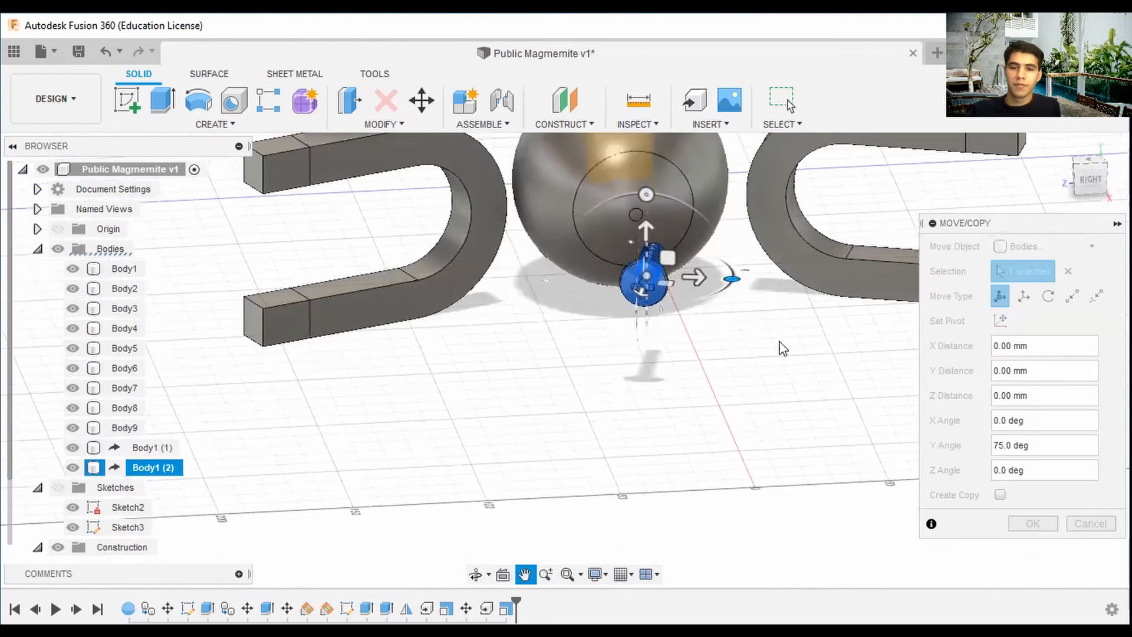
{"action": "left_click_drag", "start_coordinate": [699, 319], "coordinate": [646, 319]}
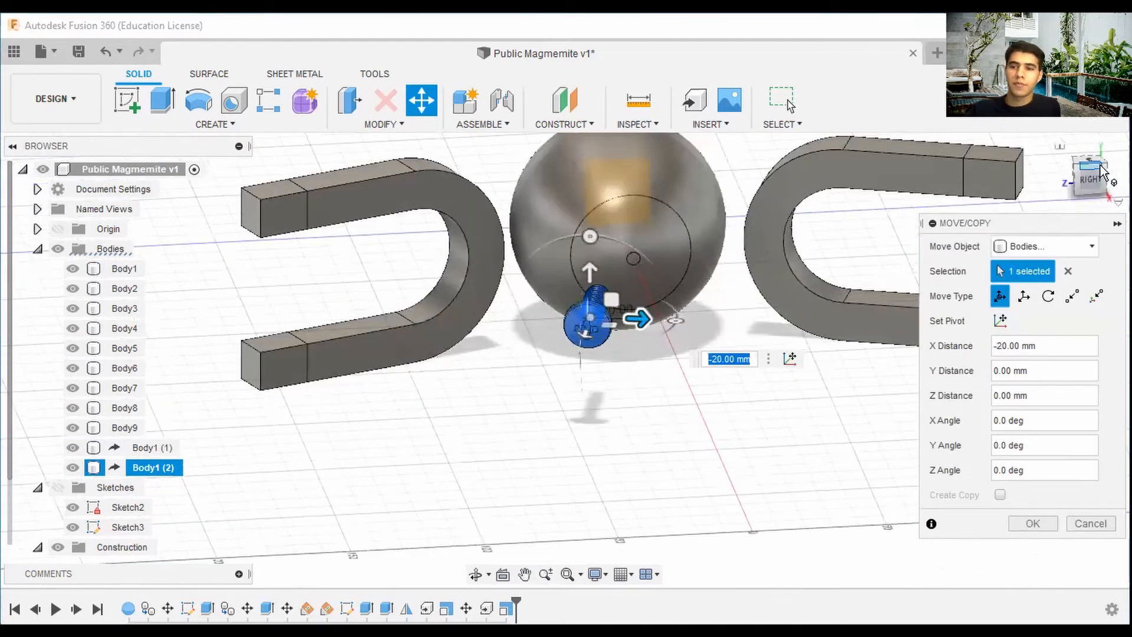
{"action": "left_click_drag", "start_coordinate": [1091, 184], "coordinate": [1075, 199]}
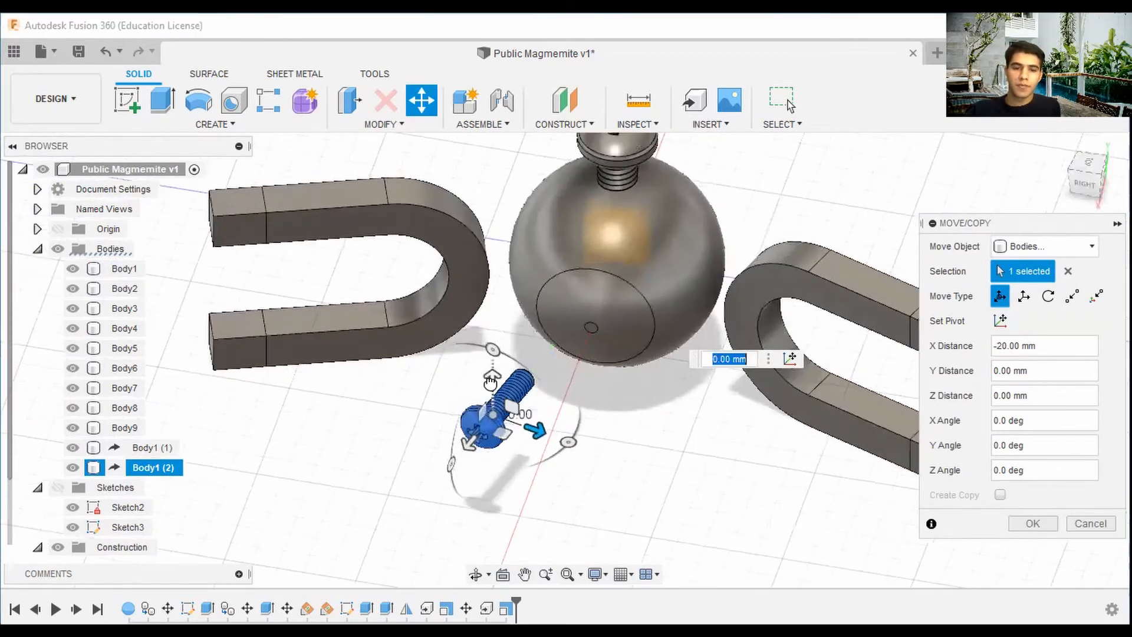
{"action": "left_click_drag", "start_coordinate": [492, 380], "coordinate": [492, 401]}
Move the second screw -20 mm along Y and -10 mm along X under the sphere.
{"action": "left_click", "coordinate": [1086, 199]}
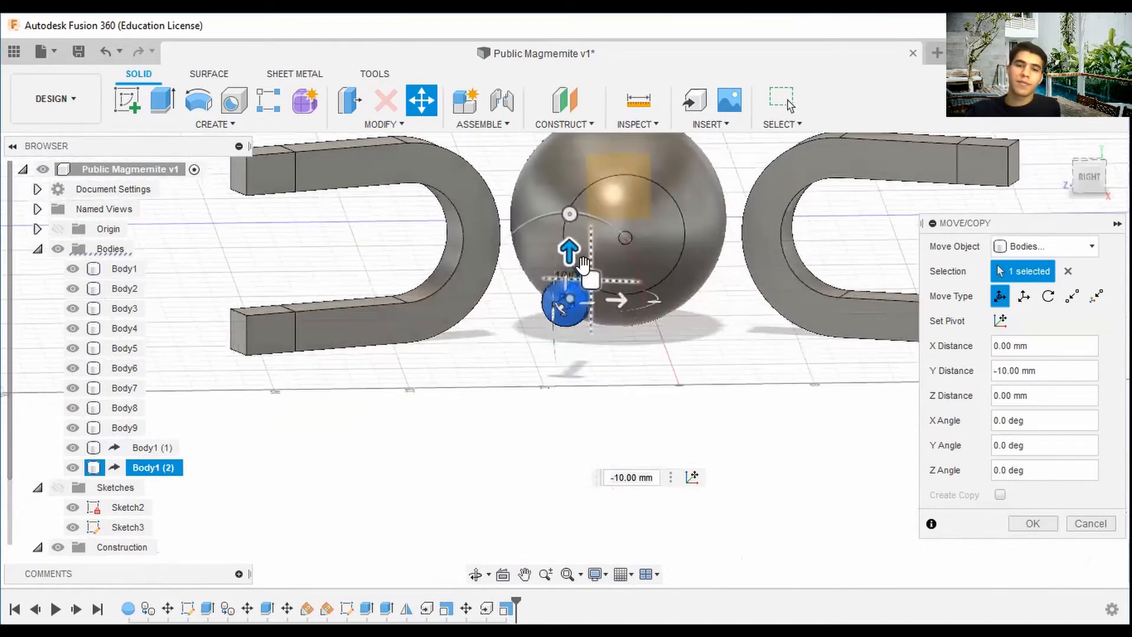
{"action": "left_click_drag", "start_coordinate": [570, 243], "coordinate": [570, 267]}
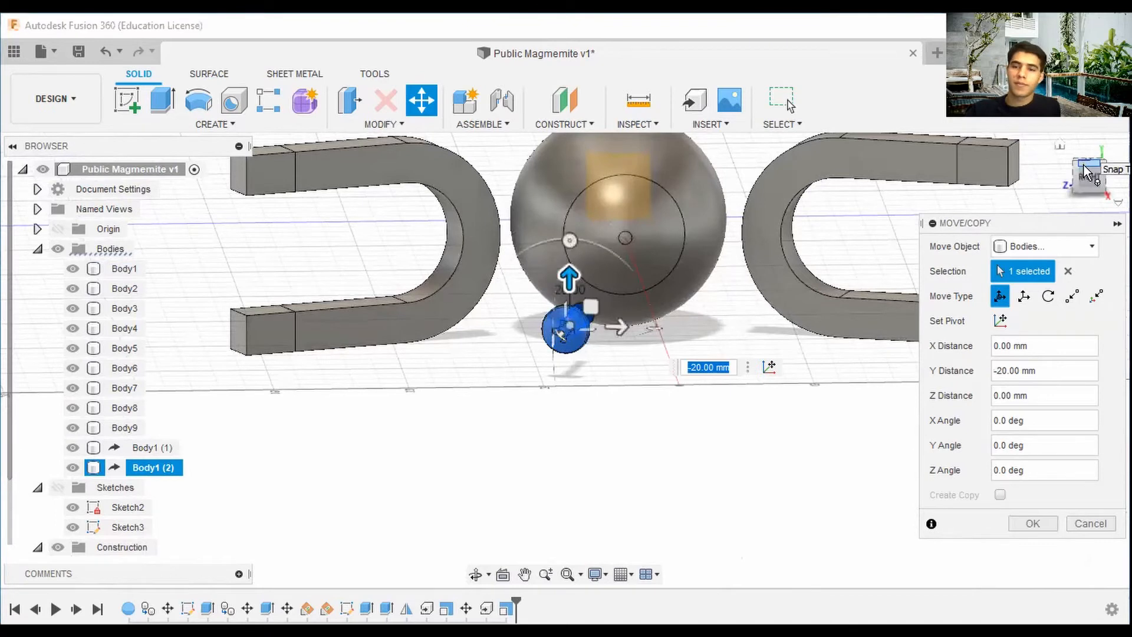
{"action": "left_click", "coordinate": [1108, 158]}
{"action": "left_click_drag", "start_coordinate": [661, 293], "coordinate": [637, 298]}
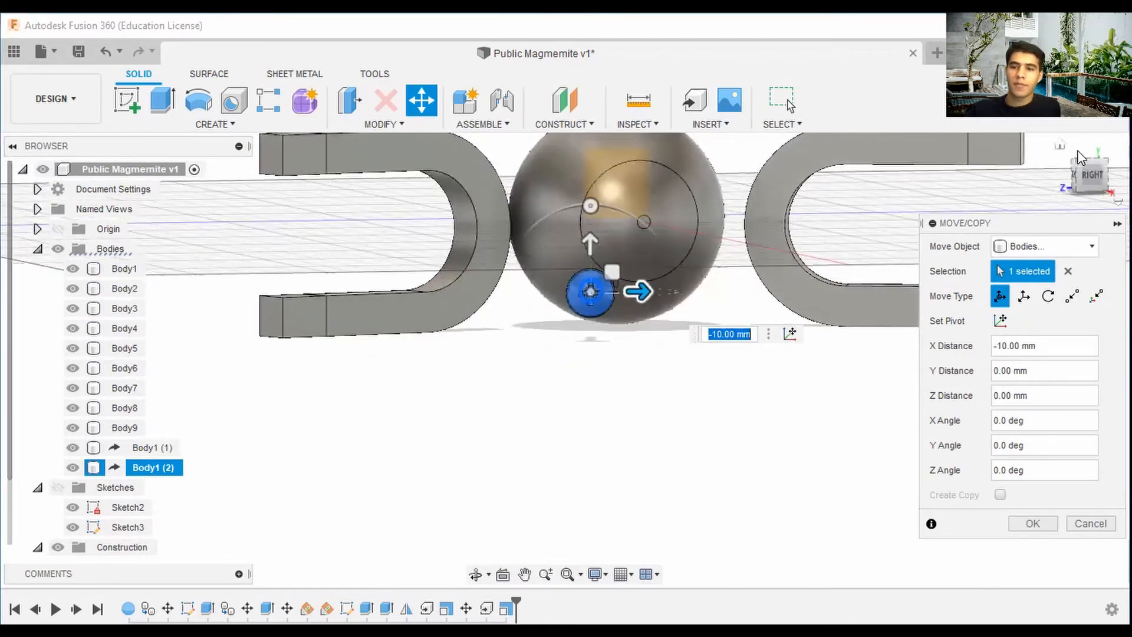
Move the second screw -50 mm along Z.
{"action": "left_click", "coordinate": [1091, 180]}
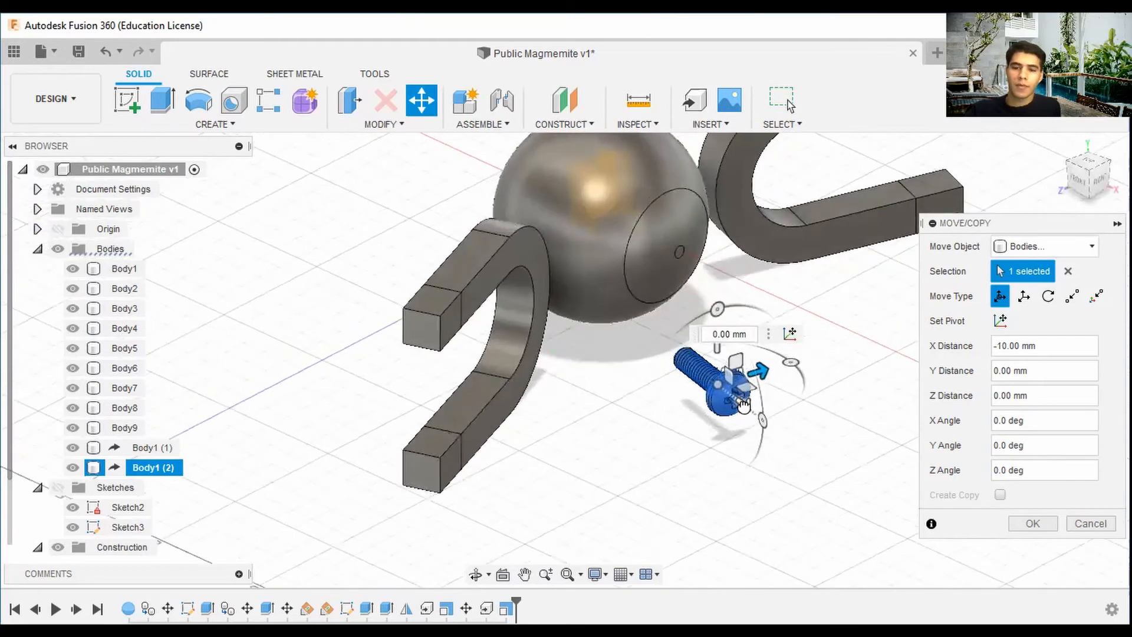
{"action": "left_click_drag", "start_coordinate": [697, 383], "coordinate": [643, 335]}
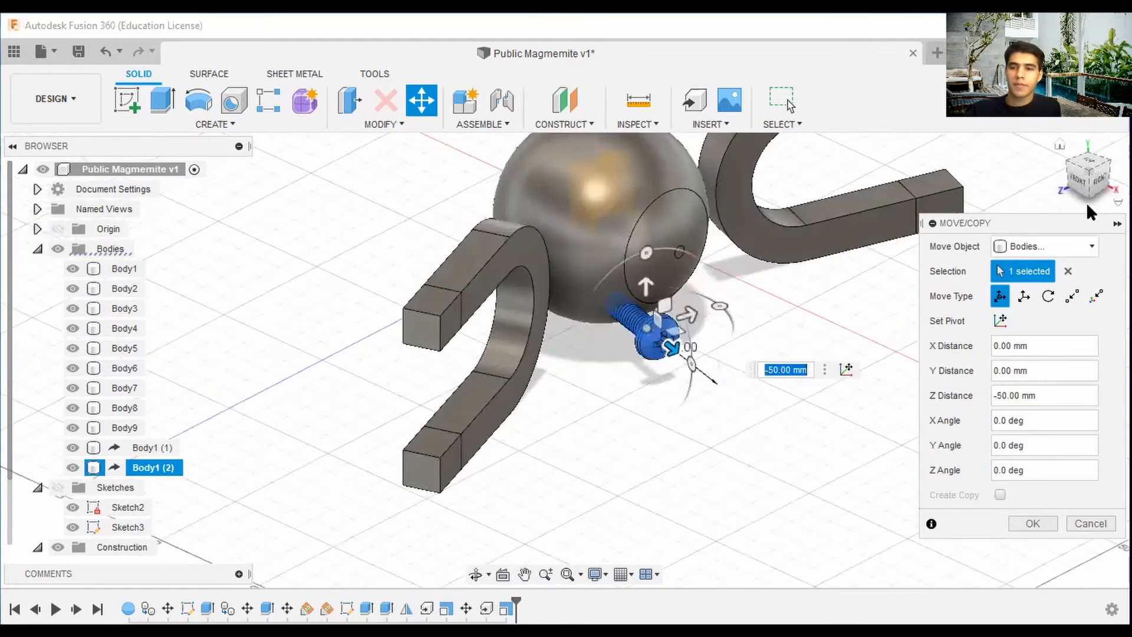
{"action": "left_click", "coordinate": [1088, 190]}
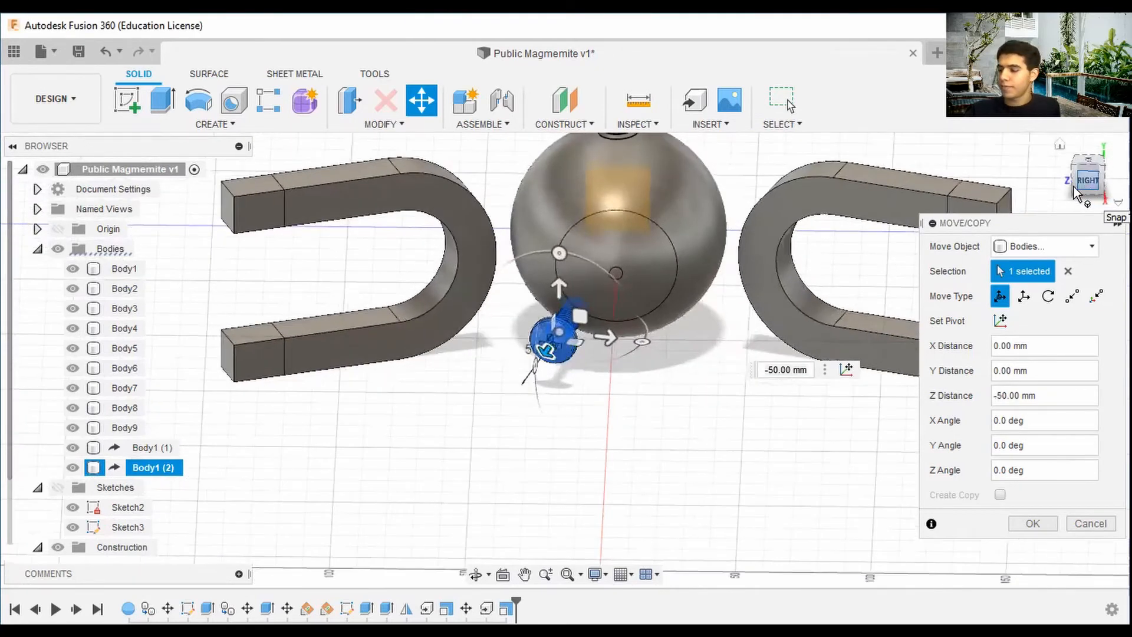
{"action": "left_click", "coordinate": [1074, 194]}
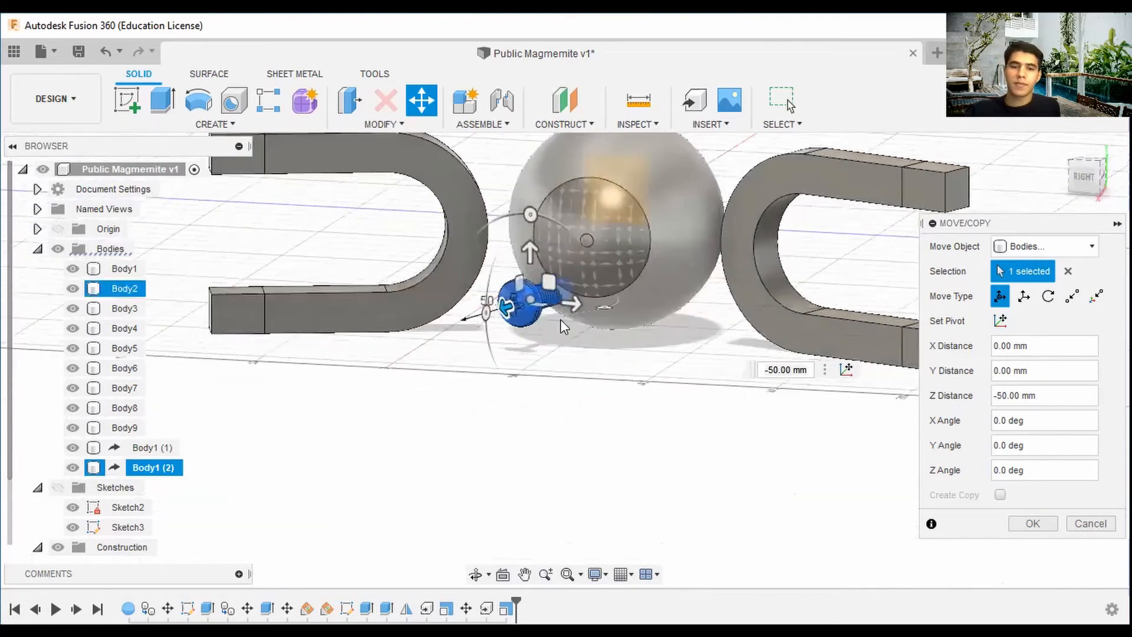
Move the second screw -10 mm along X toward the sphere.
{"action": "left_click_drag", "start_coordinate": [571, 303], "coordinate": [548, 303]}
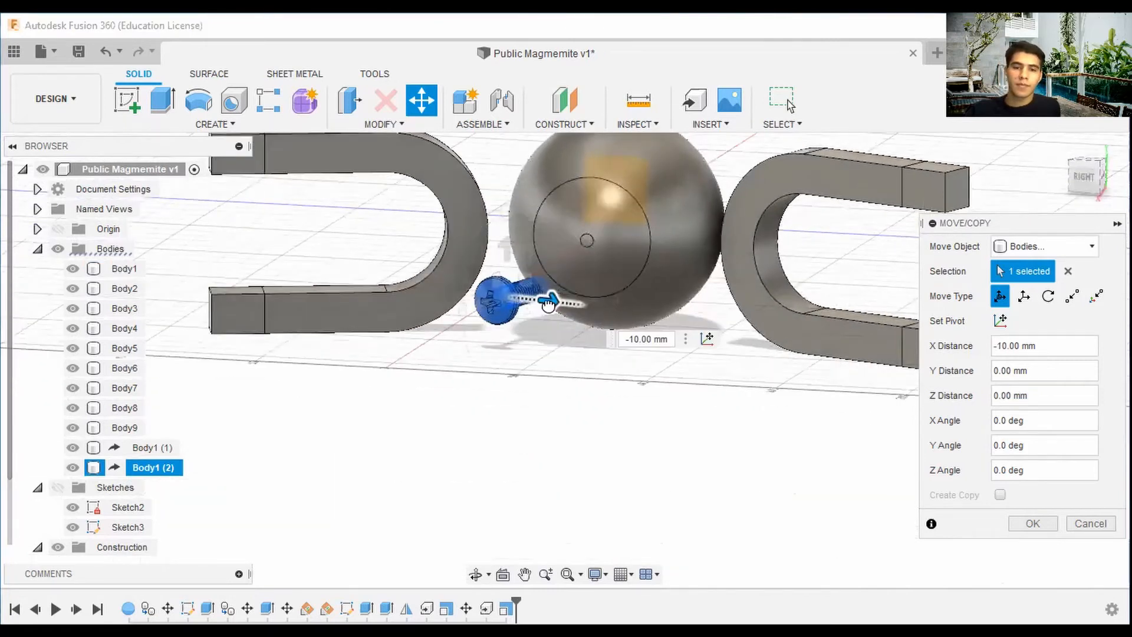
{"action": "left_click", "coordinate": [1075, 171]}
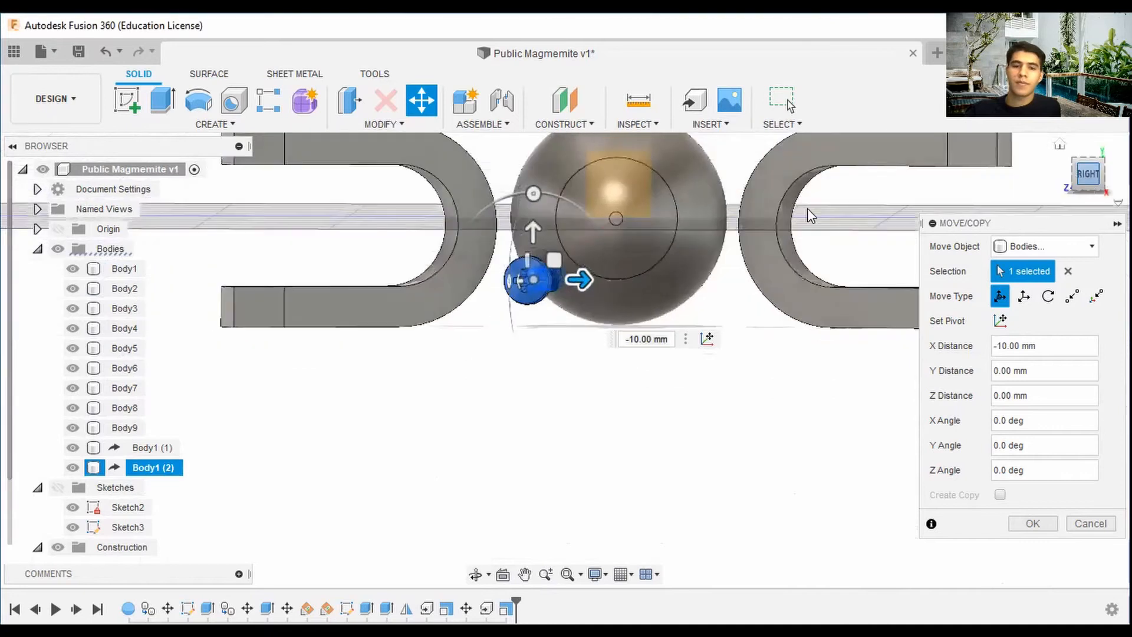
{"action": "scroll", "coordinate": [560, 272], "scroll_direction": "up", "scroll_amount": 4}
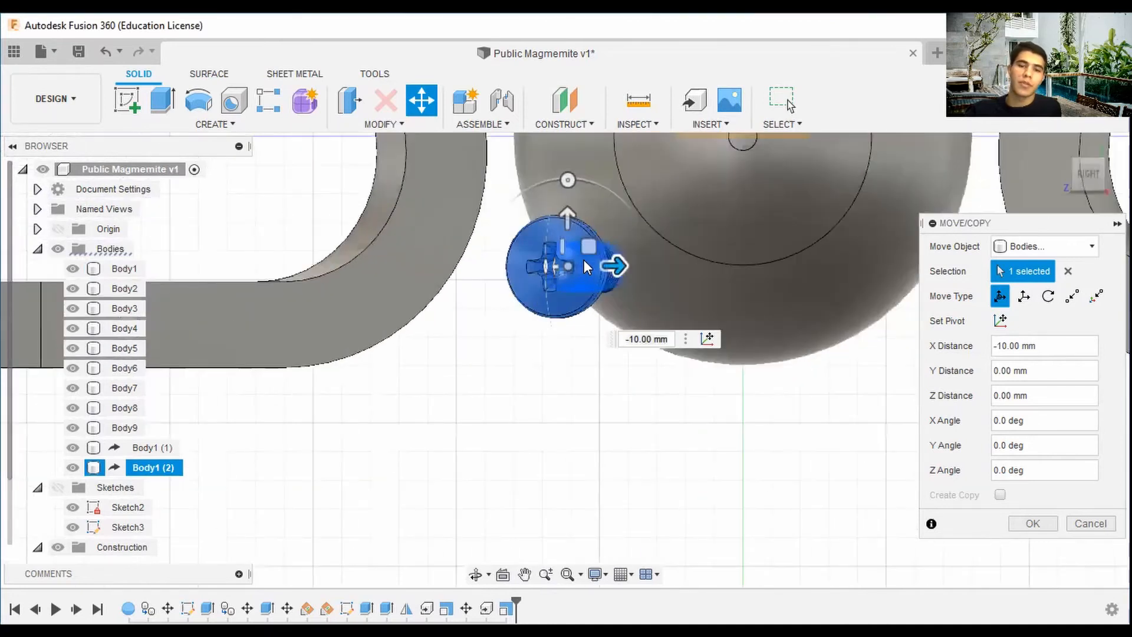
{"action": "scroll", "coordinate": [586, 266], "scroll_direction": "up", "scroll_amount": 2}
Move the second screw a further -7 mm along X against the sphere.
{"action": "left_click_drag", "start_coordinate": [610, 264], "coordinate": [630, 267]}
{"action": "scroll", "coordinate": [779, 251], "scroll_direction": "down", "scroll_amount": 4}
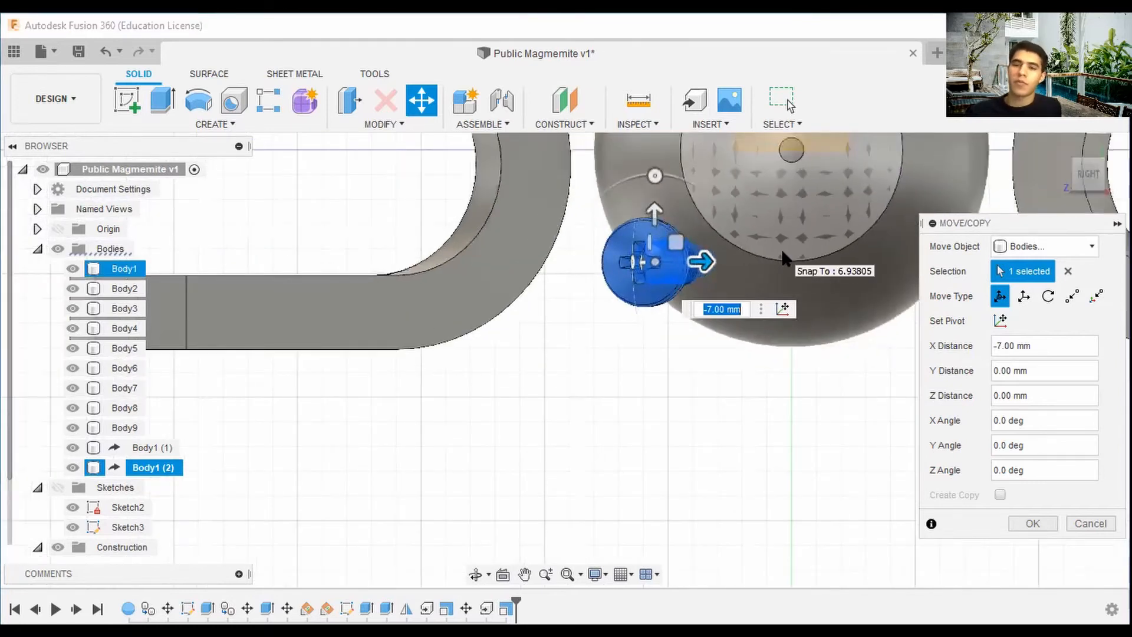
{"action": "scroll", "coordinate": [784, 251], "scroll_direction": "down", "scroll_amount": 2}
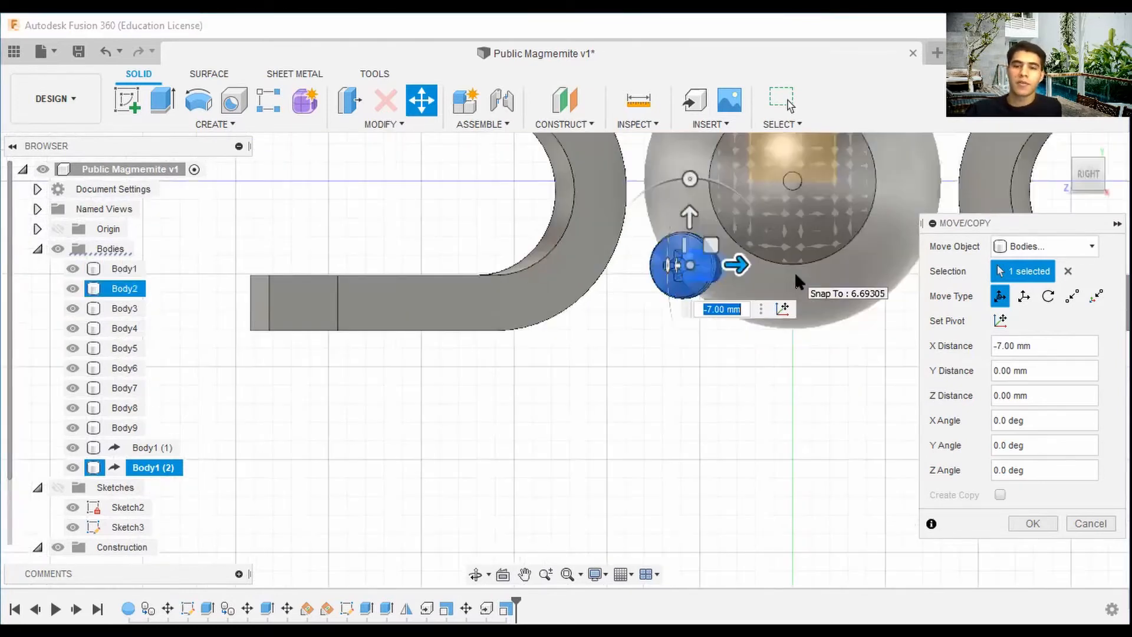
{"action": "middle_click_drag", "start_coordinate": [794, 271], "coordinate": [679, 288]}
Move the second screw -10 mm along Z and finish the Move/Copy.
{"action": "left_click_drag", "start_coordinate": [1090, 172], "coordinate": [1115, 185]}
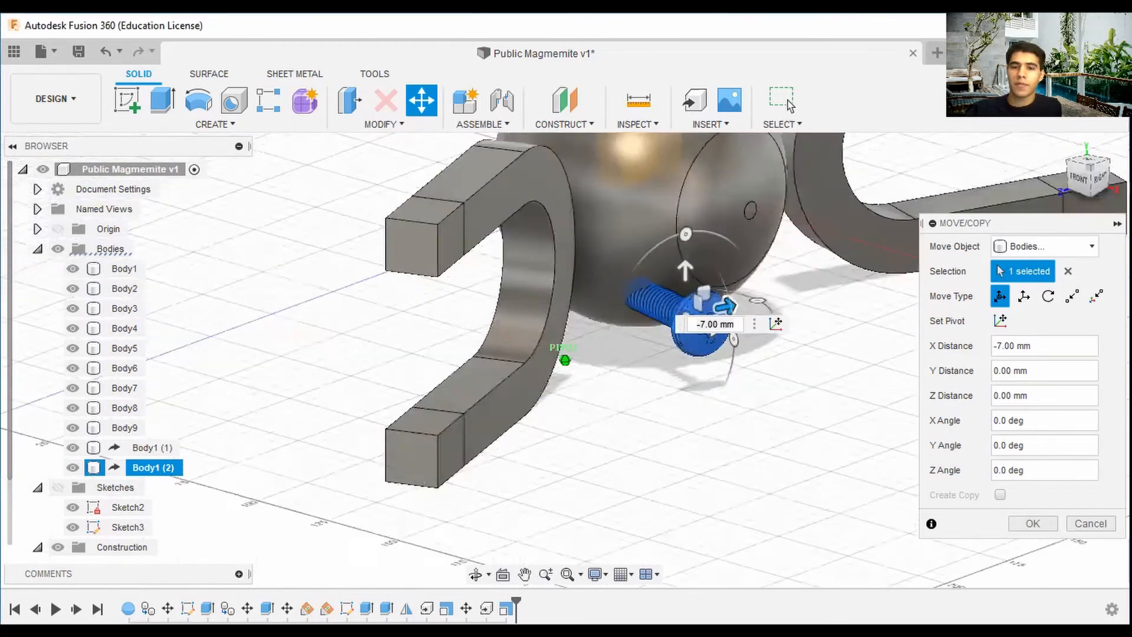
{"action": "mouse_move", "coordinate": [696, 377]}
{"action": "middle_mouse_down", "text": "shift"}
{"action": "mouse_move", "coordinate": [728, 369]}
{"action": "mouse_move", "coordinate": [497, 465]}
{"action": "middle_mouse_up", "text": "shift"}
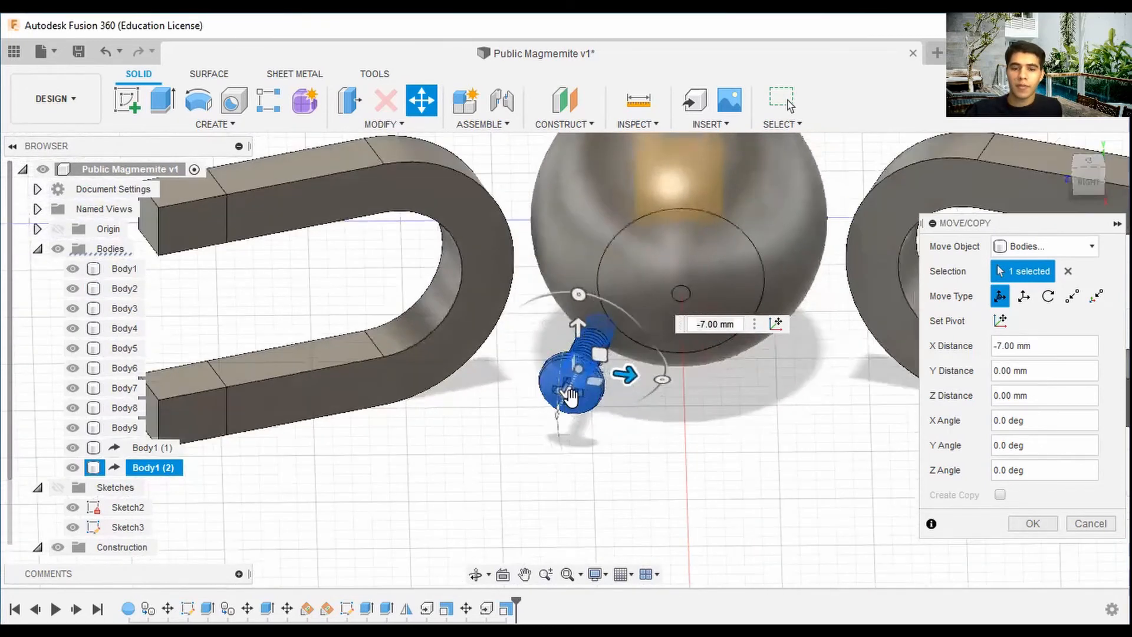
{"action": "left_click_drag", "start_coordinate": [570, 397], "coordinate": [579, 375]}
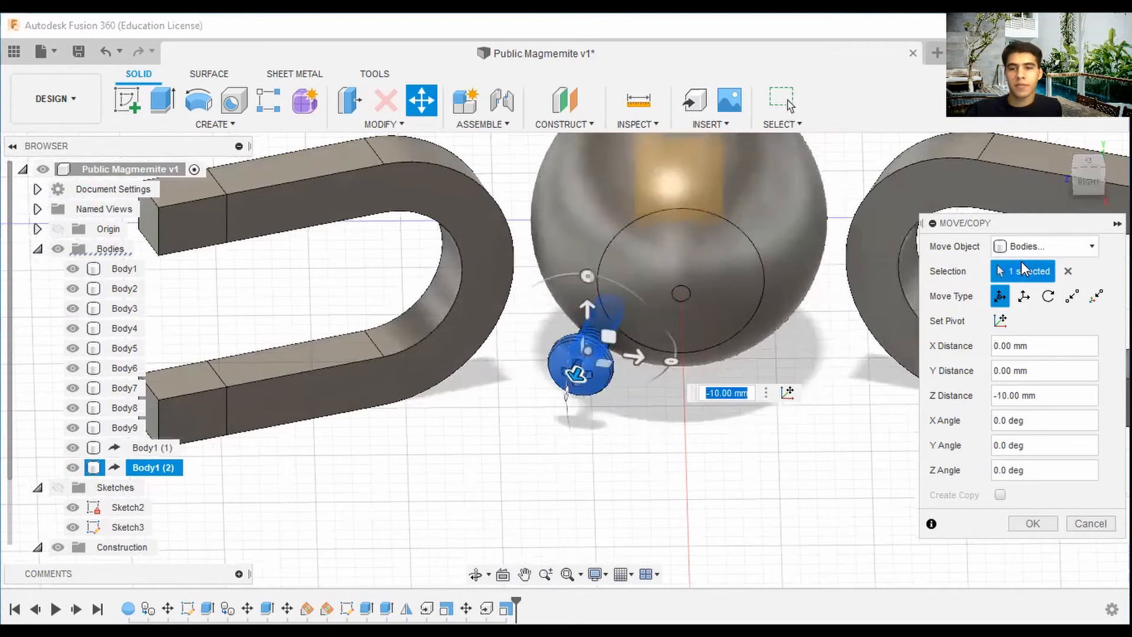
{"action": "left_click", "coordinate": [1085, 182]}
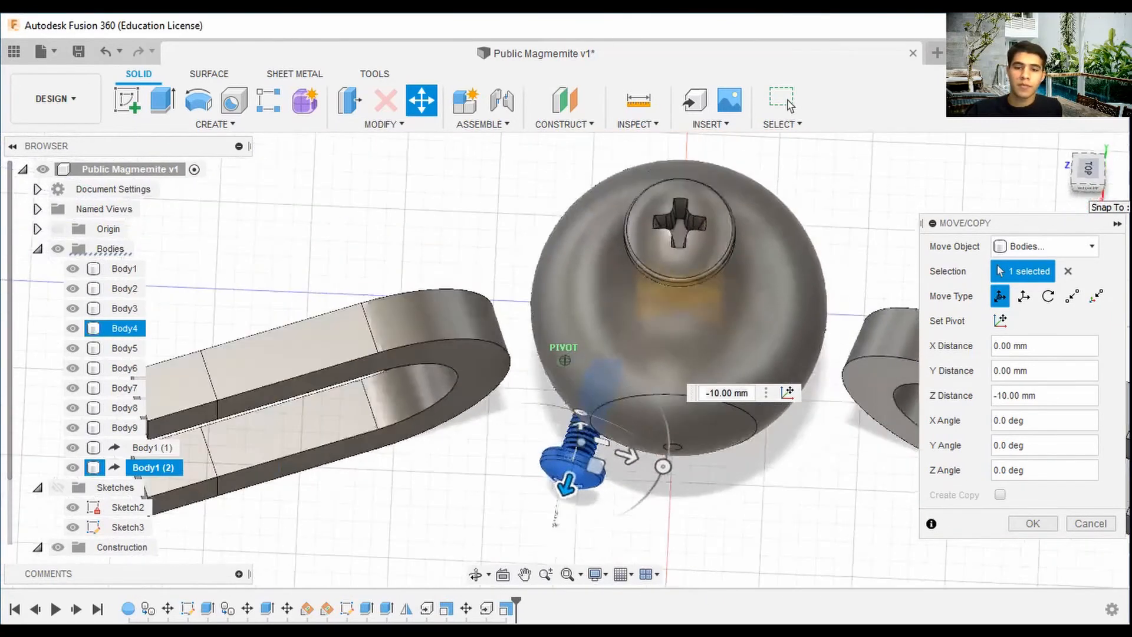
{"action": "left_click", "coordinate": [1085, 184]}
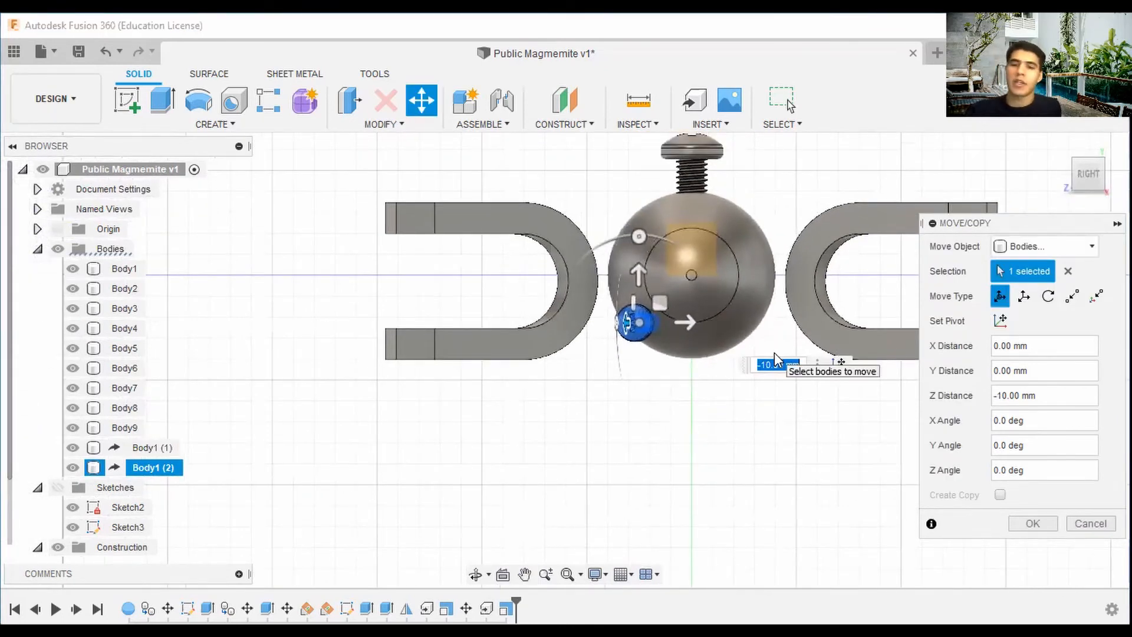
{"action": "left_click_drag", "start_coordinate": [1090, 176], "coordinate": [1049, 168]}
{"action": "left_click", "coordinate": [1033, 523]}
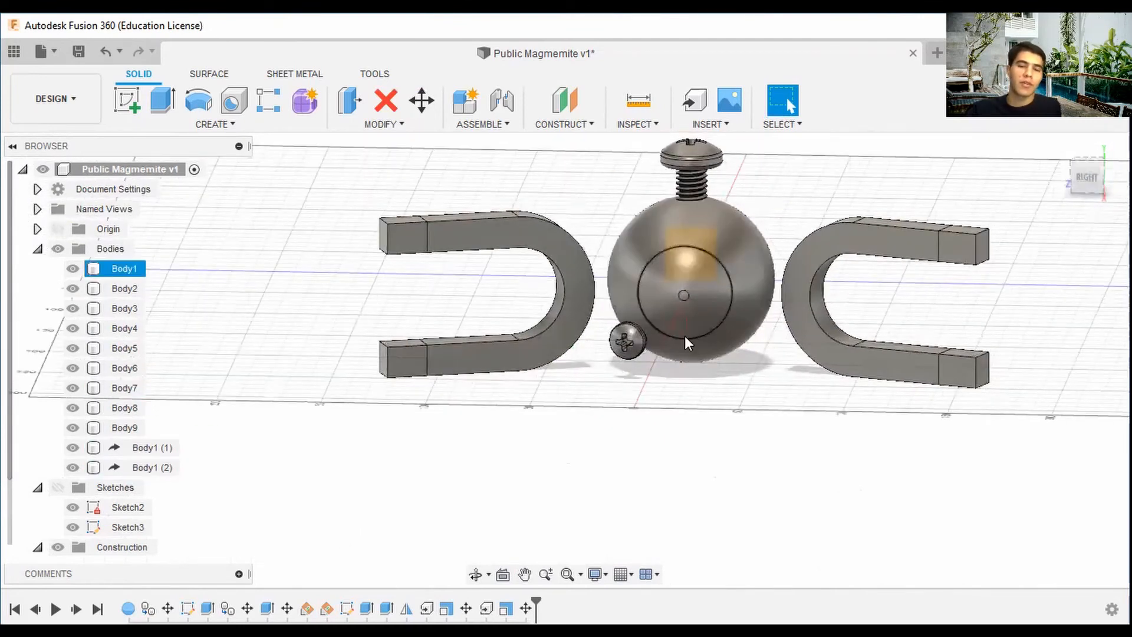
Mirror the second screw across the construction plane as a new body onto the sphere's opposite side.
{"action": "left_click", "coordinate": [183, 122]}
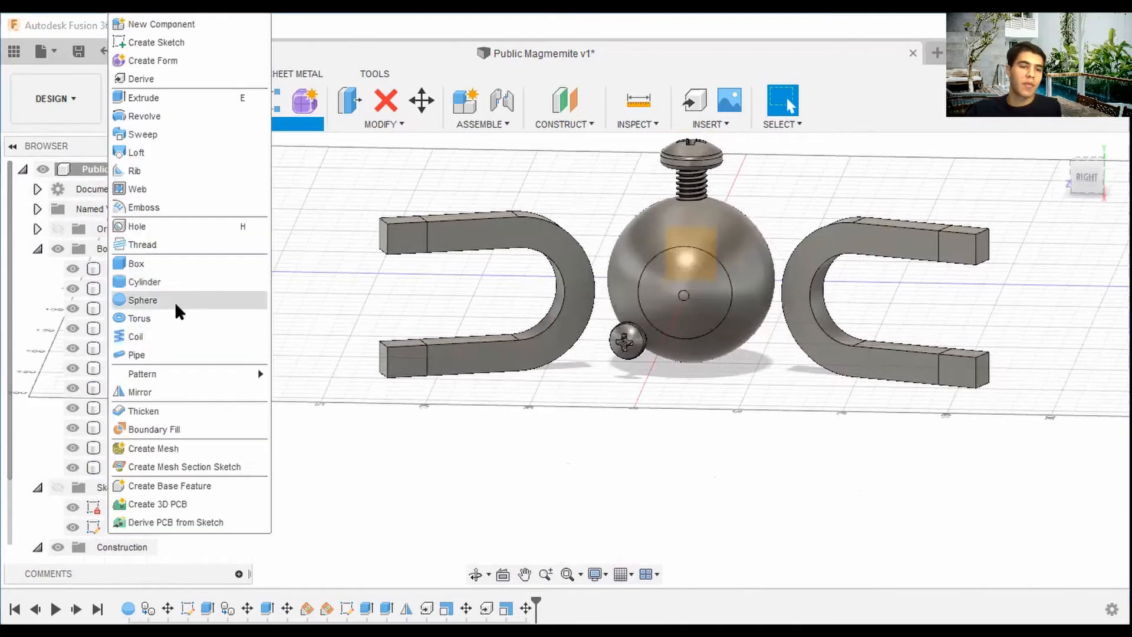
{"action": "left_click", "coordinate": [165, 393]}
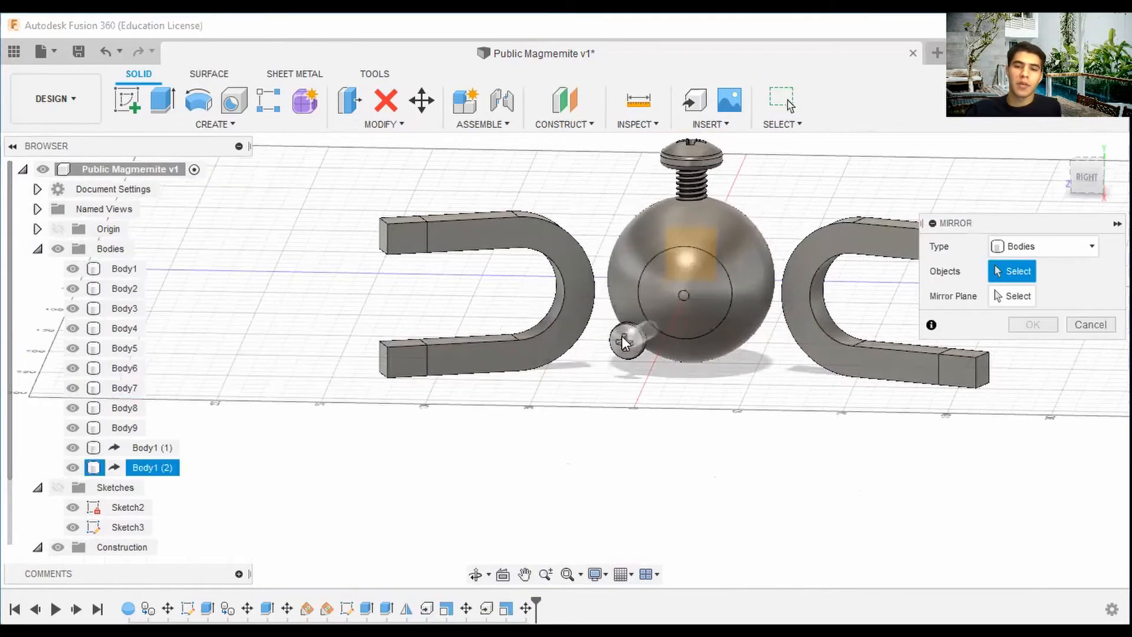
{"action": "left_click", "coordinate": [627, 342]}
{"action": "left_click", "coordinate": [1010, 296]}
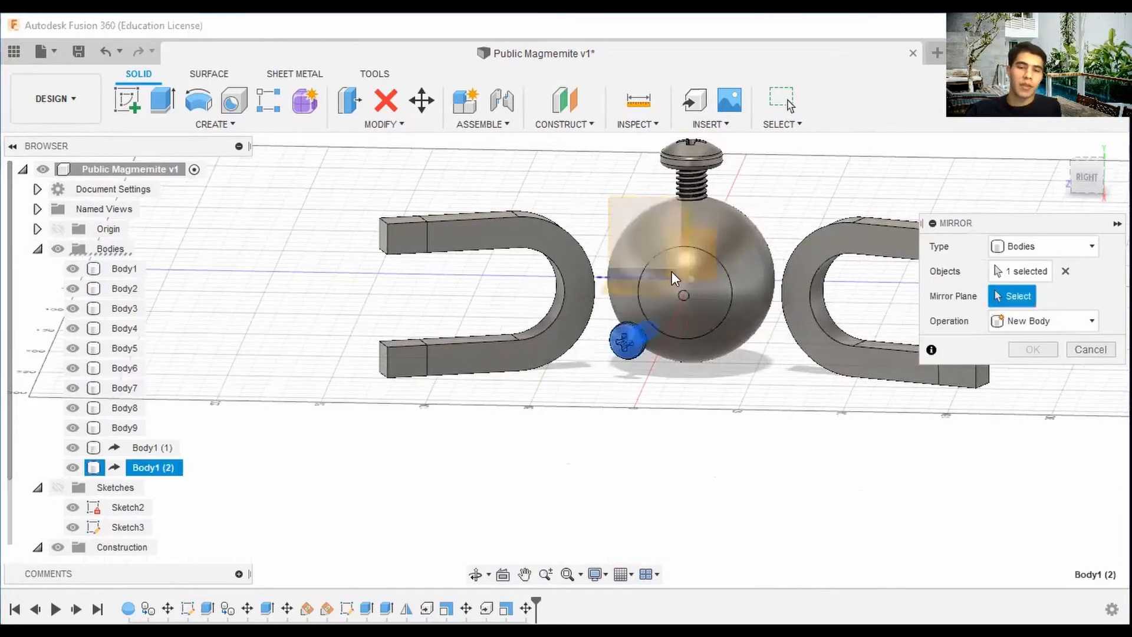
{"action": "left_click", "coordinate": [1101, 180]}
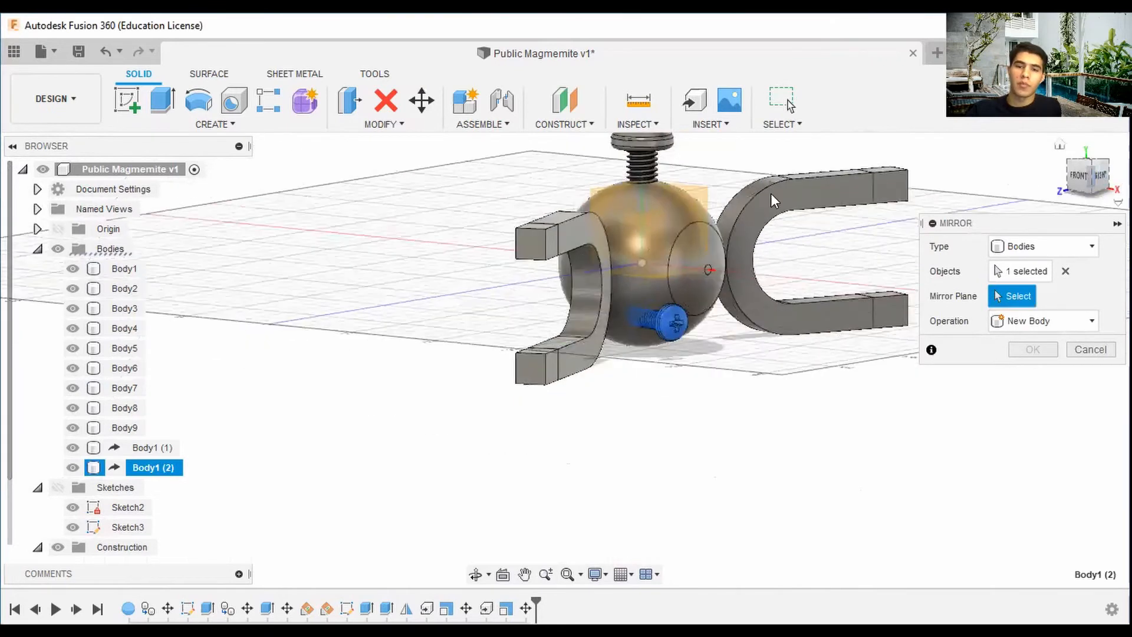
{"action": "left_click", "coordinate": [700, 198]}
{"action": "left_click", "coordinate": [1096, 177]}
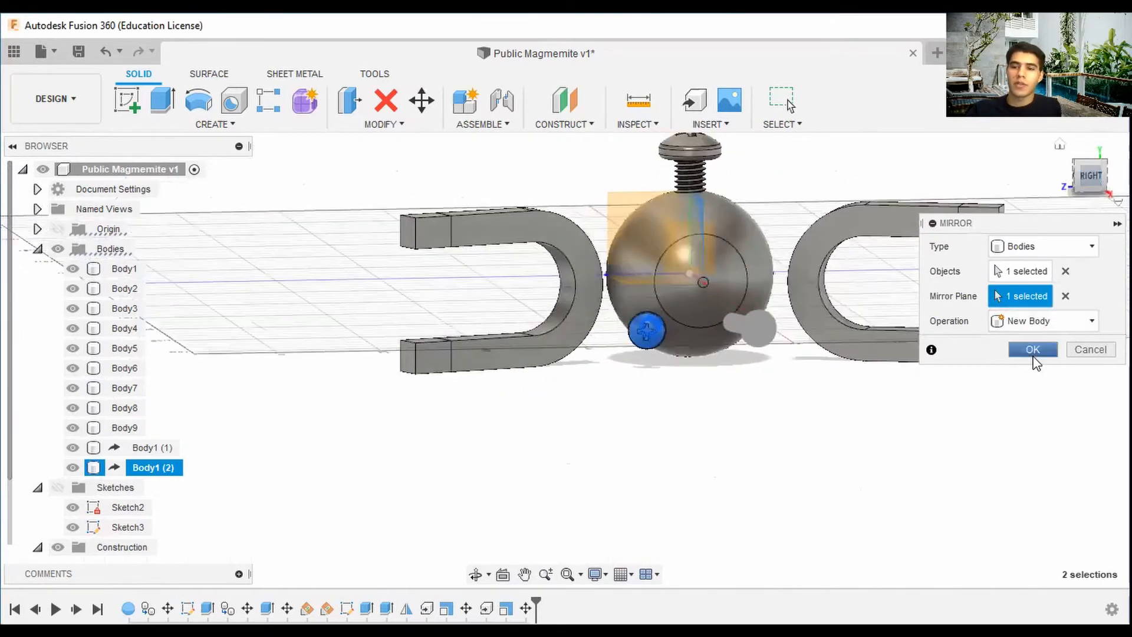
{"action": "left_click", "coordinate": [1033, 349]}
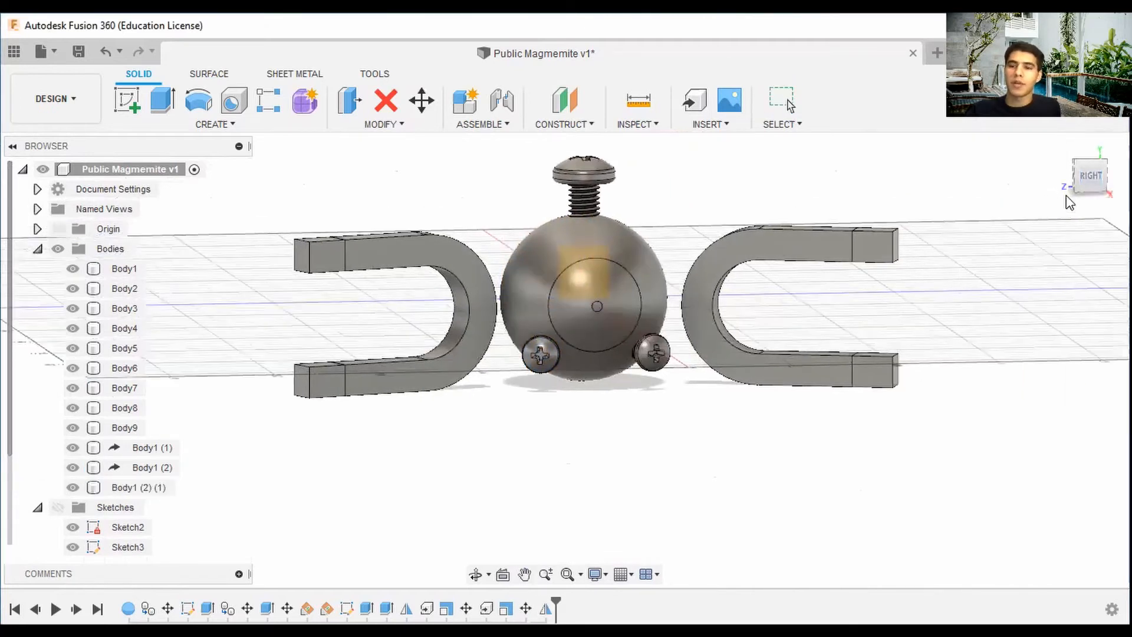
Collapse the Sketches and Construction browser folders and select the sphere body.
{"action": "left_click", "coordinate": [1060, 145]}
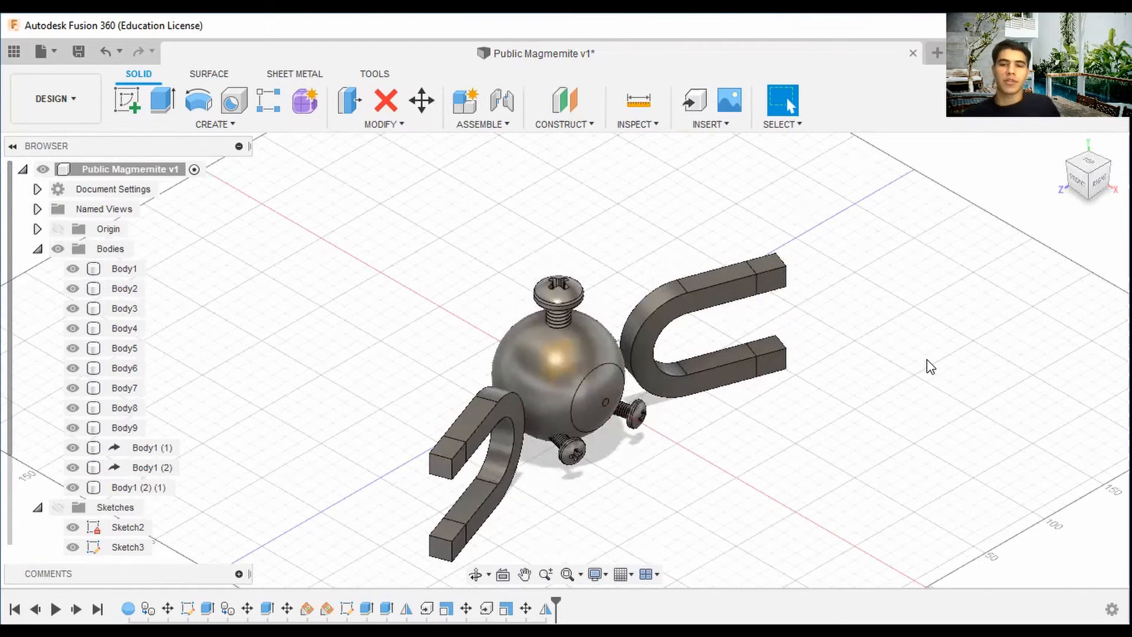
{"action": "left_click_drag", "start_coordinate": [1104, 187], "coordinate": [1014, 178]}
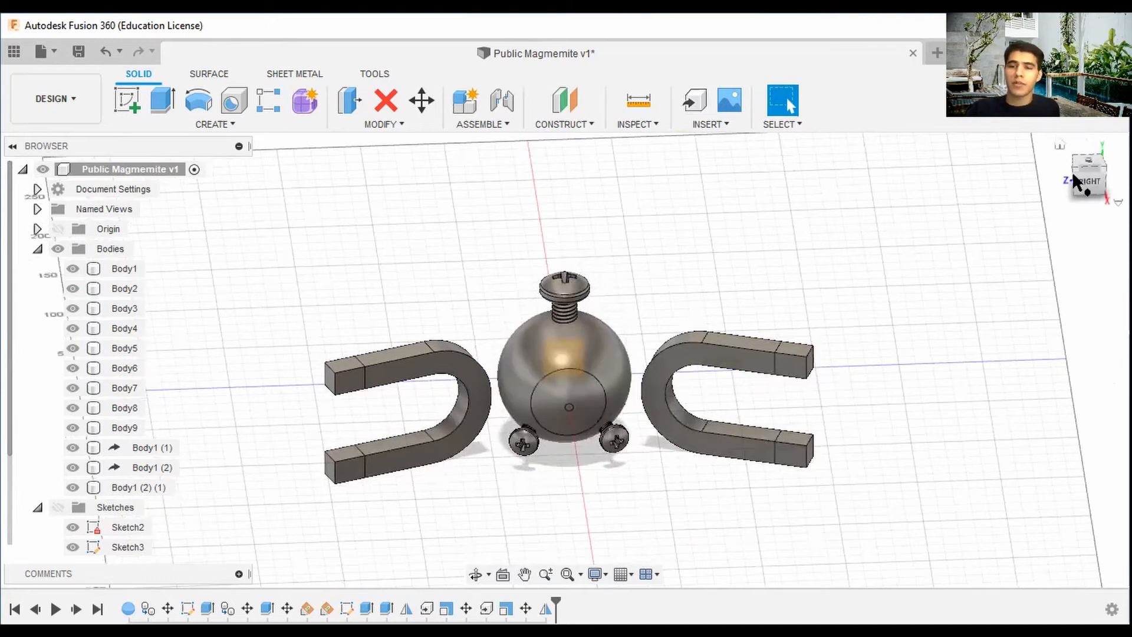
{"action": "left_click", "coordinate": [1060, 145]}
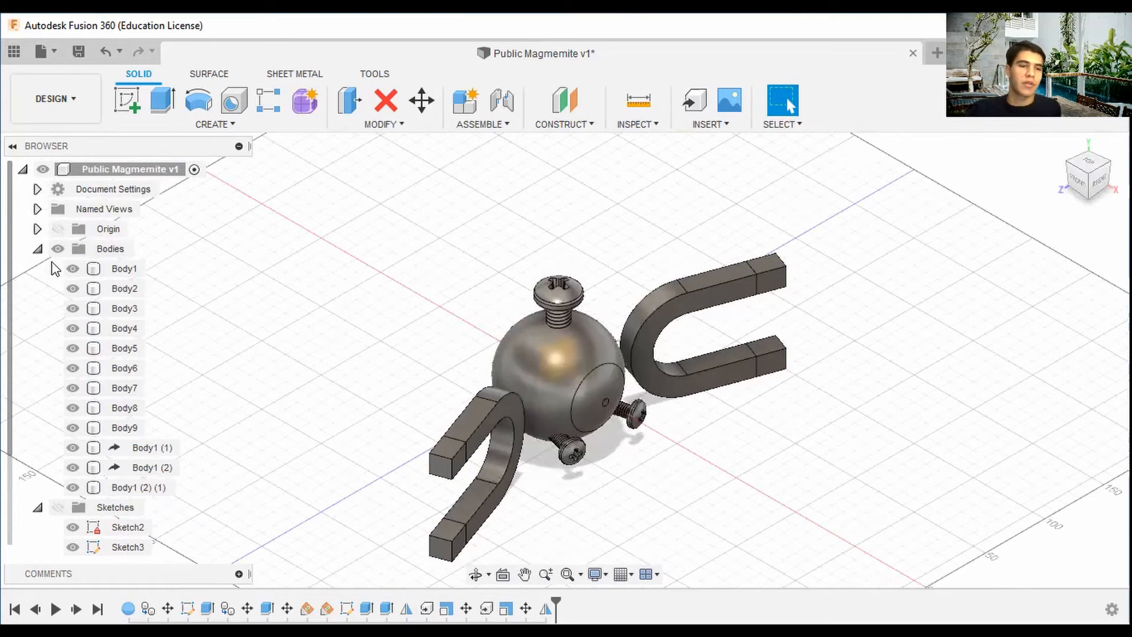
{"action": "left_click", "coordinate": [37, 507]}
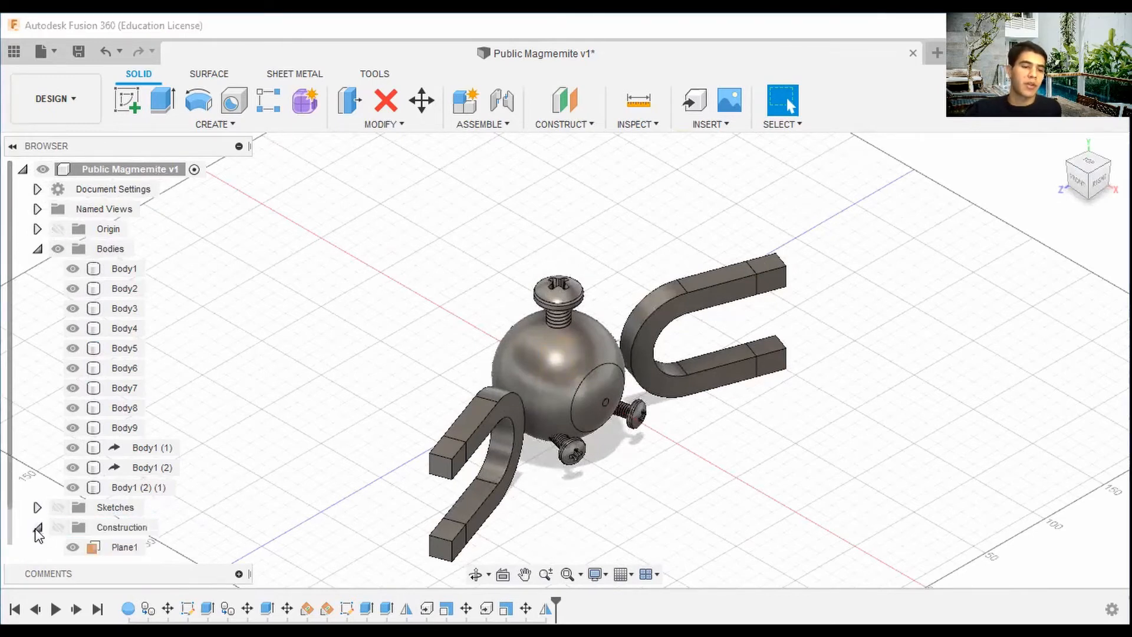
{"action": "left_click", "coordinate": [37, 527]}
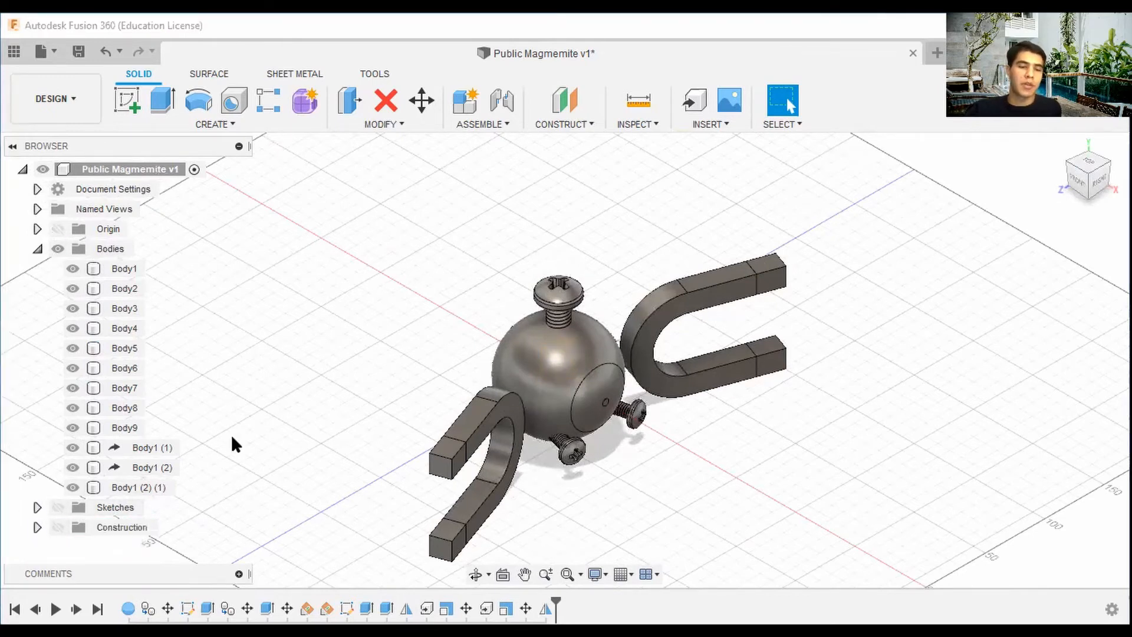
{"action": "right_click", "coordinate": [550, 355]}
{"action": "left_click", "coordinate": [499, 483]}
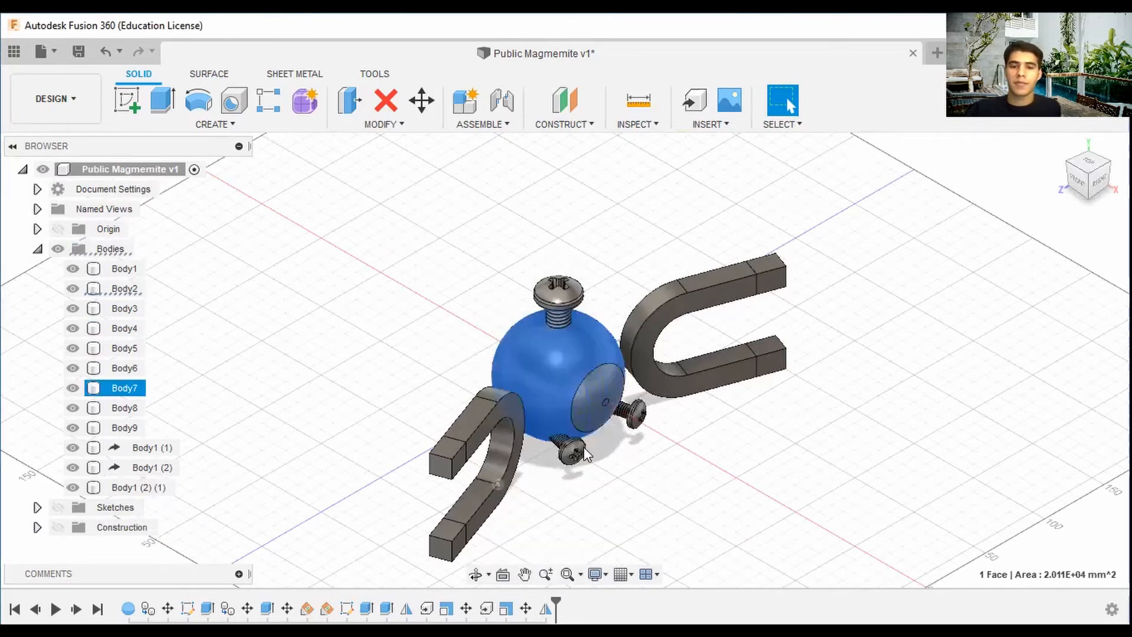
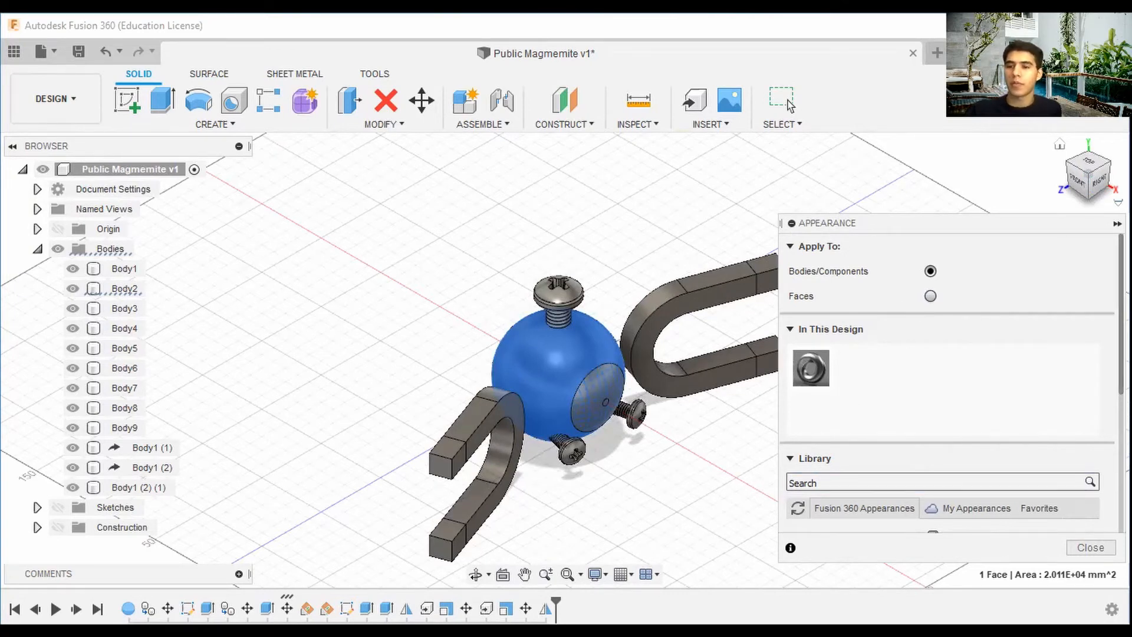
Apply the Paint - Enamel Glossy (White) appearance to the sphere's flat eye face.
{"action": "scroll", "coordinate": [943, 383], "scroll_direction": "down", "scroll_amount": 5}
{"action": "scroll", "coordinate": [946, 384], "scroll_direction": "up", "scroll_amount": 4}
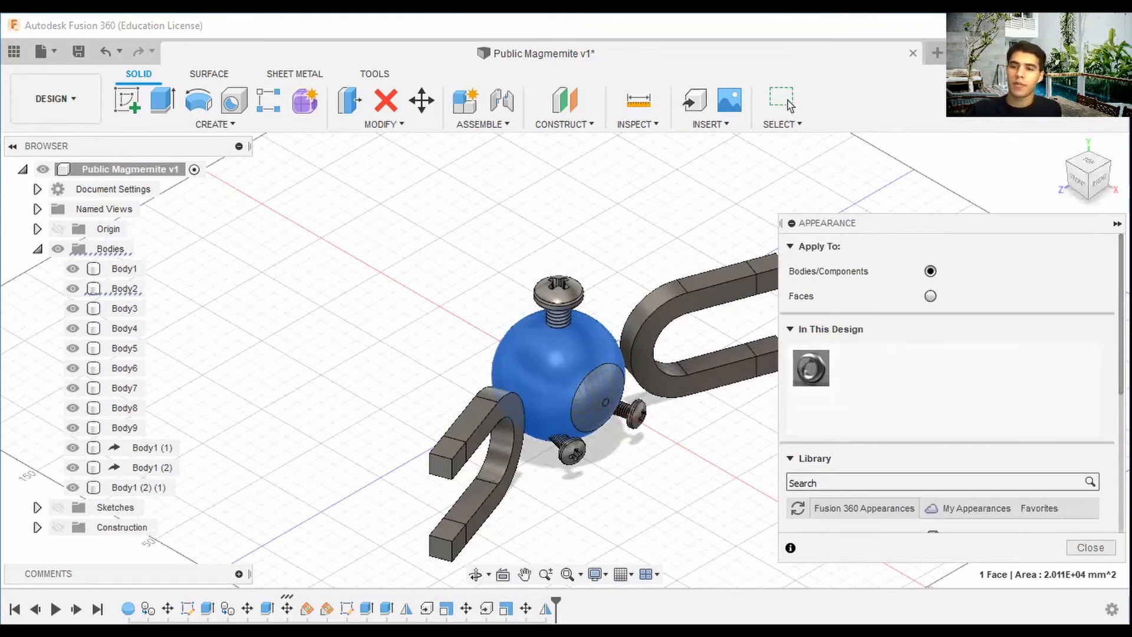
{"action": "scroll", "coordinate": [849, 457], "scroll_direction": "down", "scroll_amount": 5}
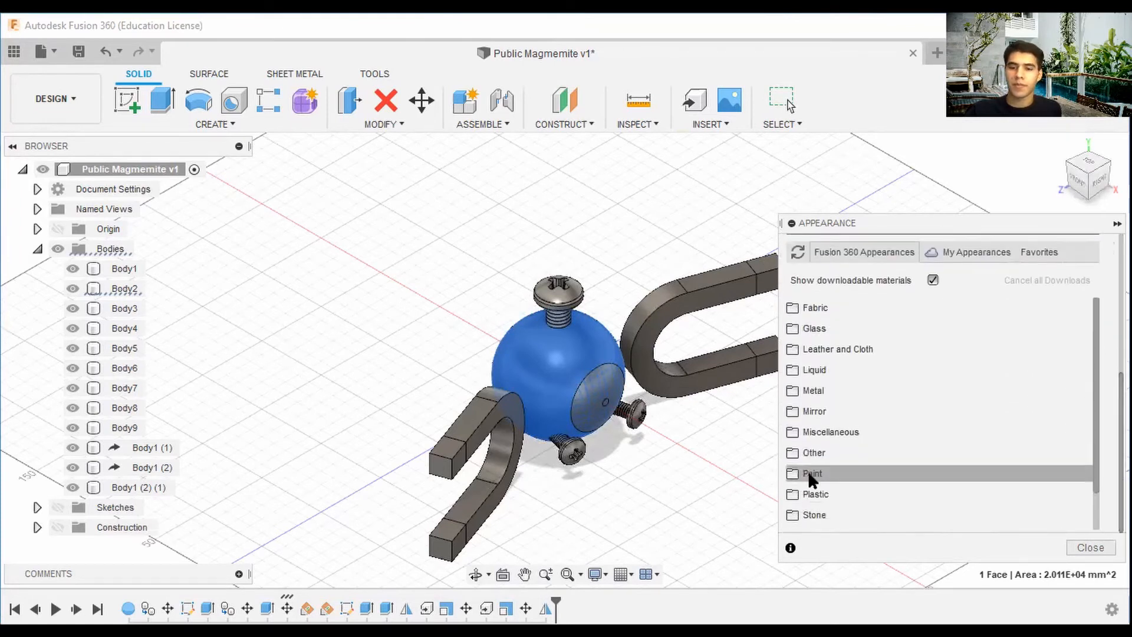
{"action": "left_click", "coordinate": [812, 474]}
{"action": "scroll", "coordinate": [826, 471], "scroll_direction": "down", "scroll_amount": 3}
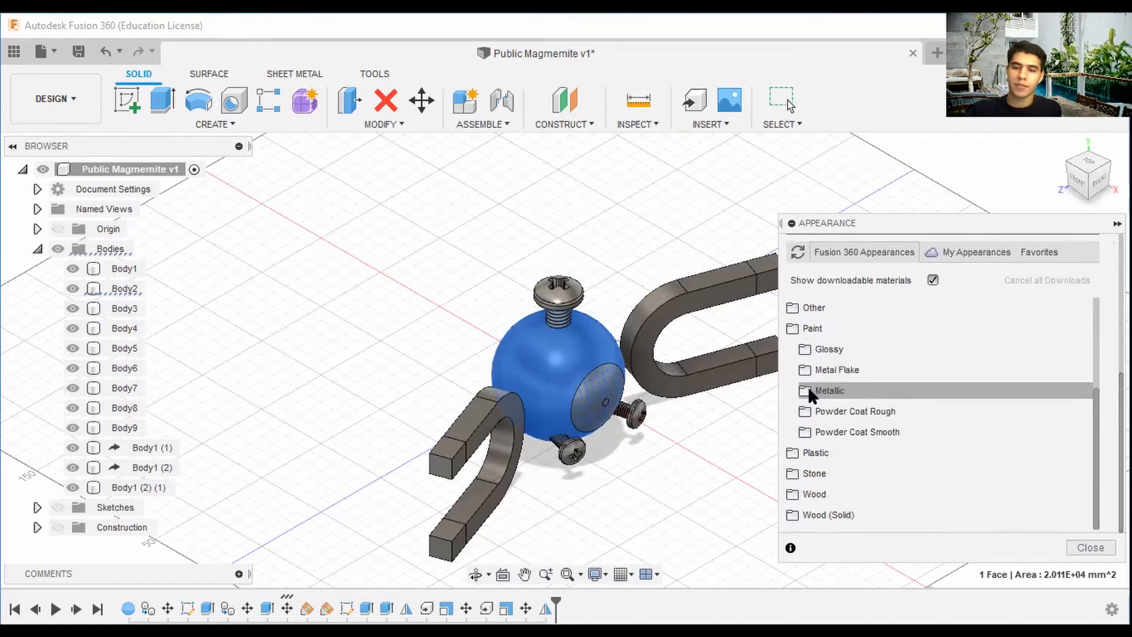
{"action": "left_click", "coordinate": [825, 349]}
{"action": "scroll", "coordinate": [825, 401], "scroll_direction": "down", "scroll_amount": 3}
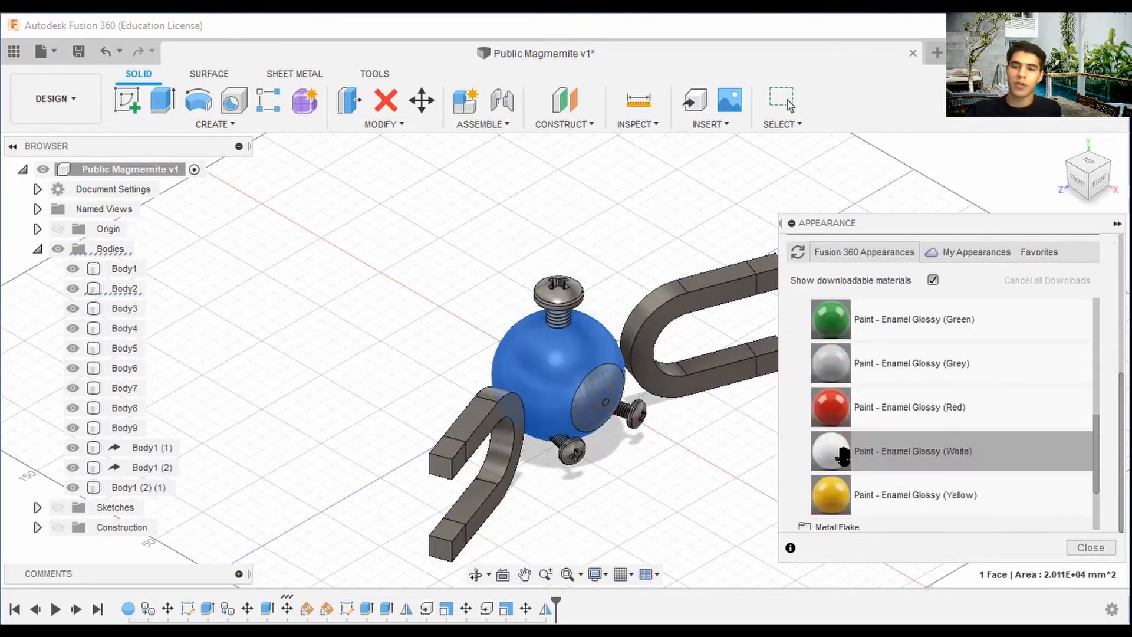
{"action": "mouse_move", "coordinate": [843, 456]}
{"action": "left_mouse_down"}
{"action": "mouse_move", "coordinate": [745, 458]}
{"action": "mouse_move", "coordinate": [589, 395]}
{"action": "mouse_move", "coordinate": [535, 349]}
{"action": "mouse_move", "coordinate": [651, 420]}
{"action": "mouse_move", "coordinate": [791, 449]}
{"action": "mouse_move", "coordinate": [657, 376]}
{"action": "mouse_move", "coordinate": [791, 447]}
{"action": "mouse_move", "coordinate": [701, 365]}
{"action": "mouse_move", "coordinate": [542, 342]}
{"action": "mouse_move", "coordinate": [698, 392]}
{"action": "mouse_move", "coordinate": [724, 423]}
{"action": "left_mouse_up"}
Apply the Paint - Enamel Glossy (Yellow) appearance to the sphere body.
{"action": "scroll", "coordinate": [766, 448], "scroll_direction": "up", "scroll_amount": 3}
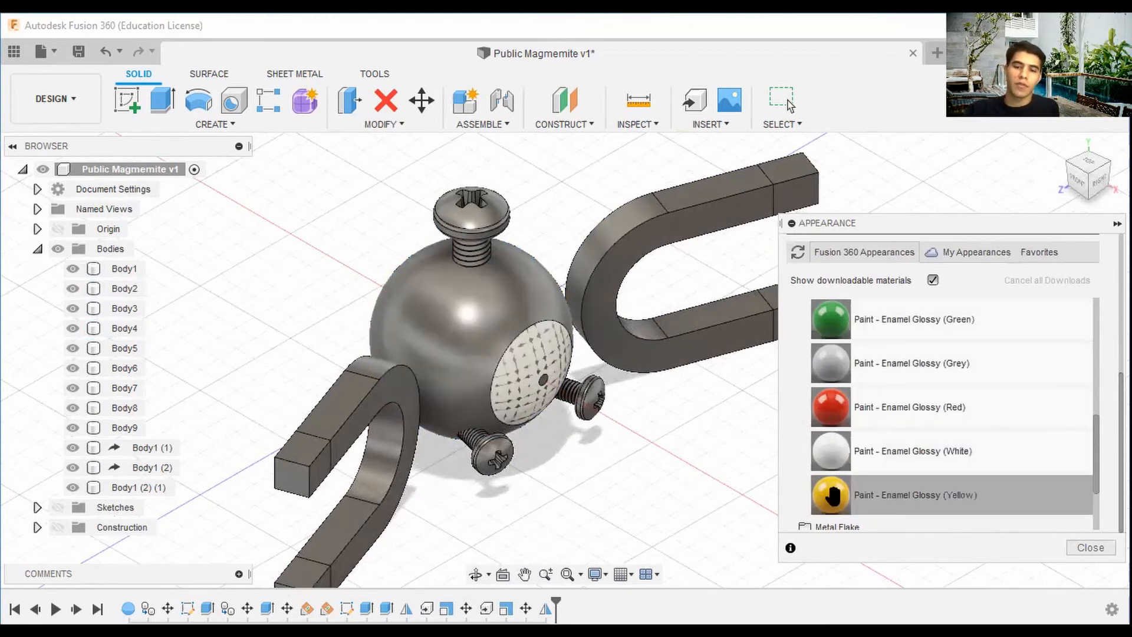
{"action": "left_click_drag", "start_coordinate": [831, 495], "coordinate": [531, 316]}
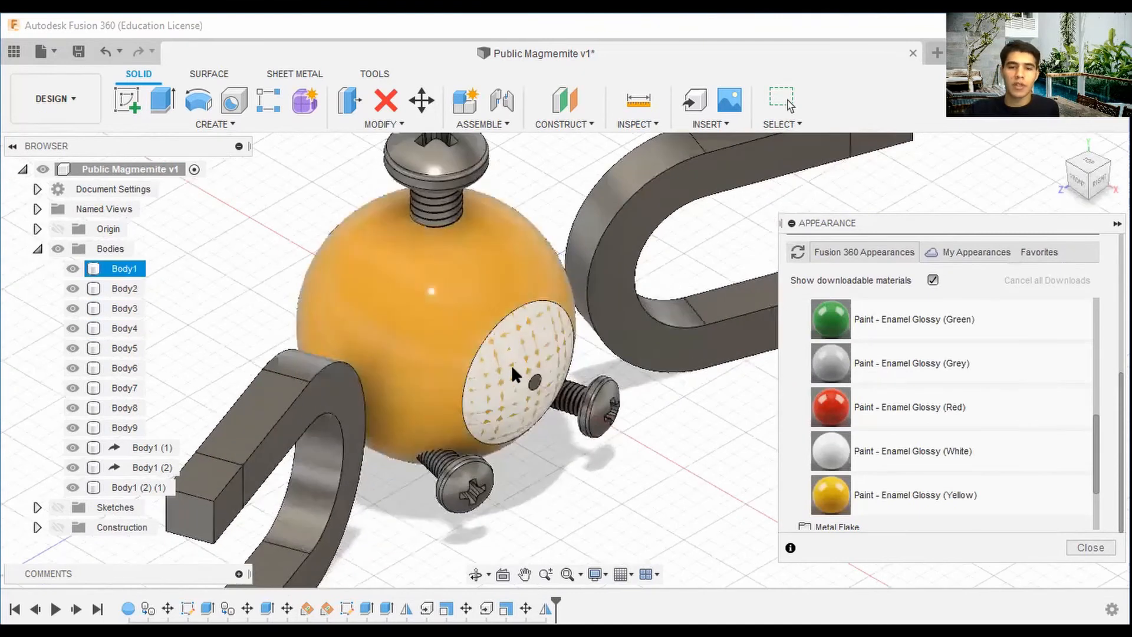
{"action": "scroll", "coordinate": [513, 367], "scroll_direction": "up", "scroll_amount": 6}
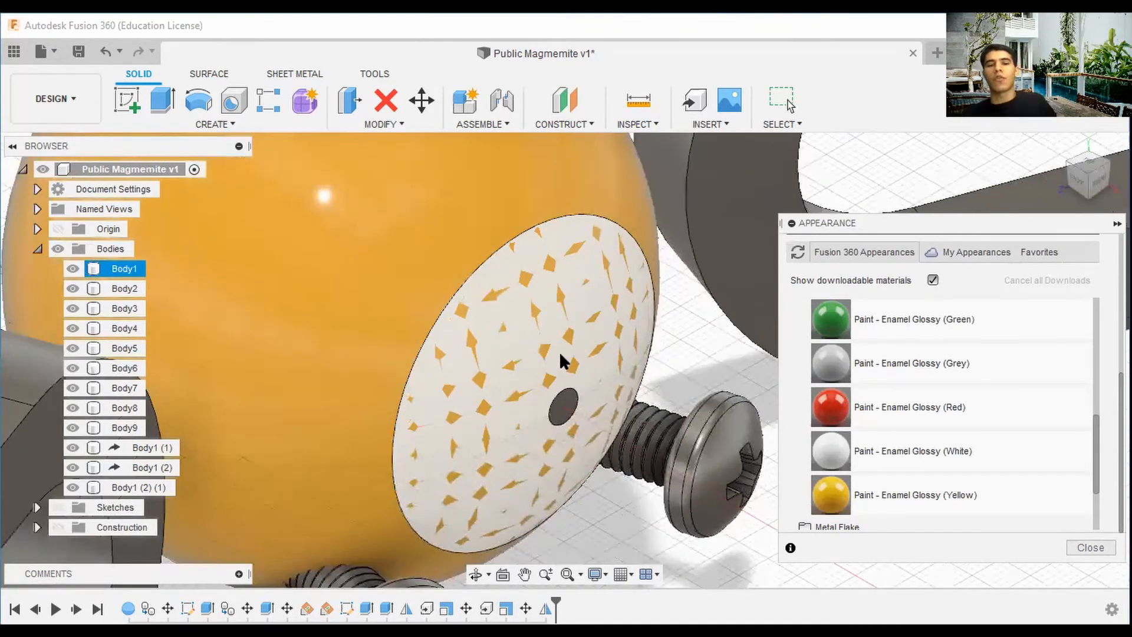
{"action": "scroll", "coordinate": [524, 321], "scroll_direction": "down", "scroll_amount": 5}
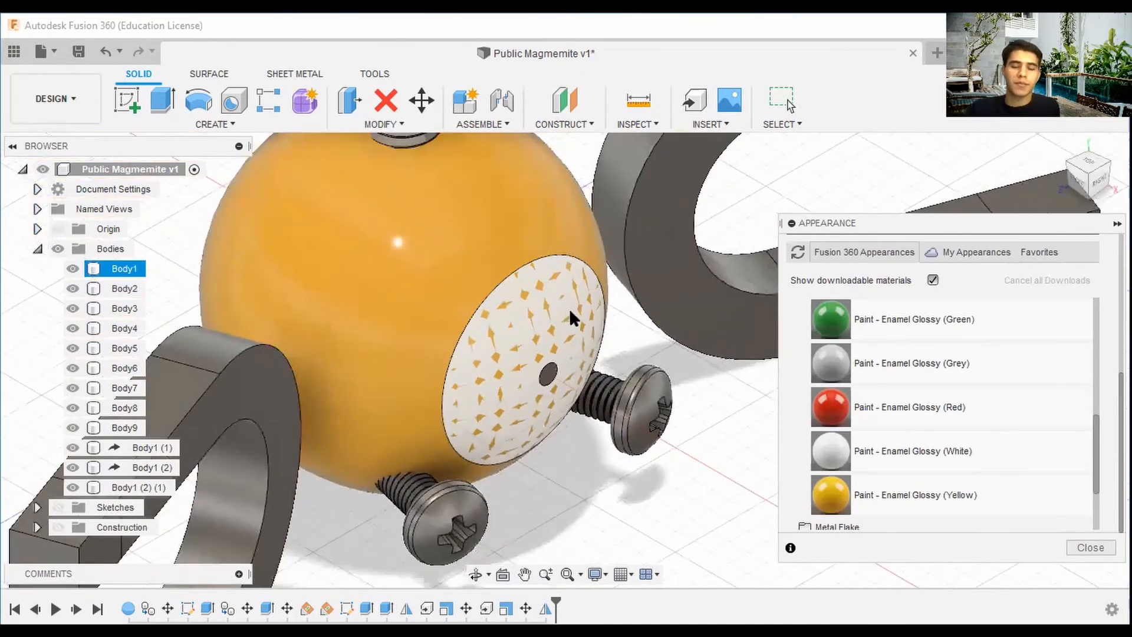
{"action": "left_click", "coordinate": [567, 346]}
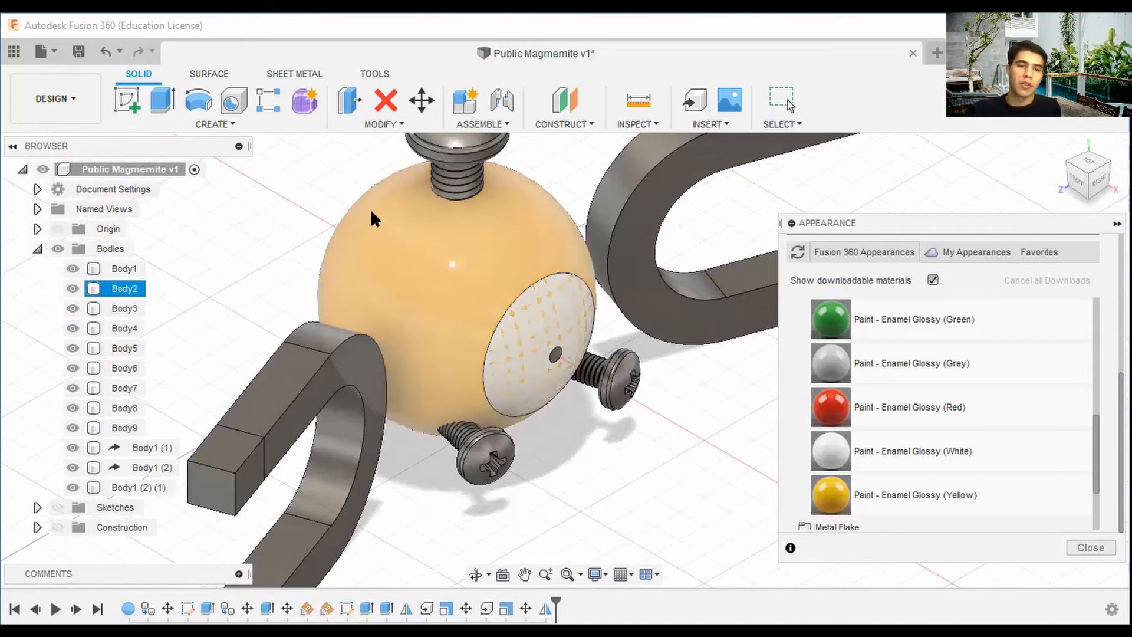
Undo the applied appearance changes on the sphere and eye face.
{"action": "scroll", "coordinate": [349, 199], "scroll_direction": "down", "scroll_amount": 3}
{"action": "left_click", "coordinate": [112, 54]}
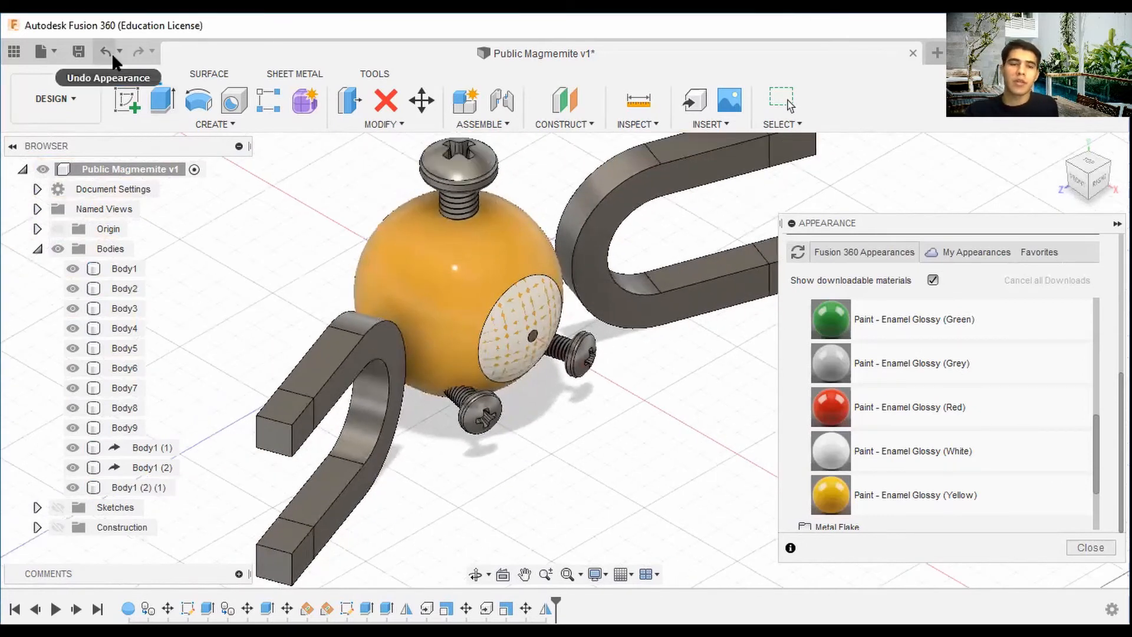
{"action": "left_click", "coordinate": [106, 54]}
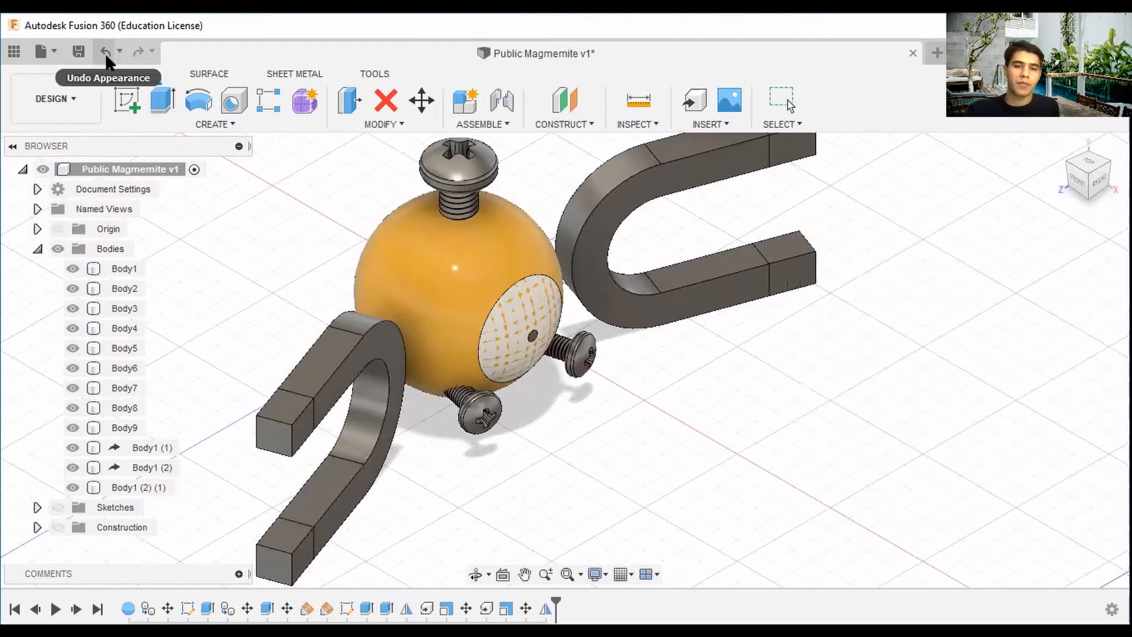
{"action": "left_click", "coordinate": [105, 53]}
{"action": "left_click", "coordinate": [105, 53]}
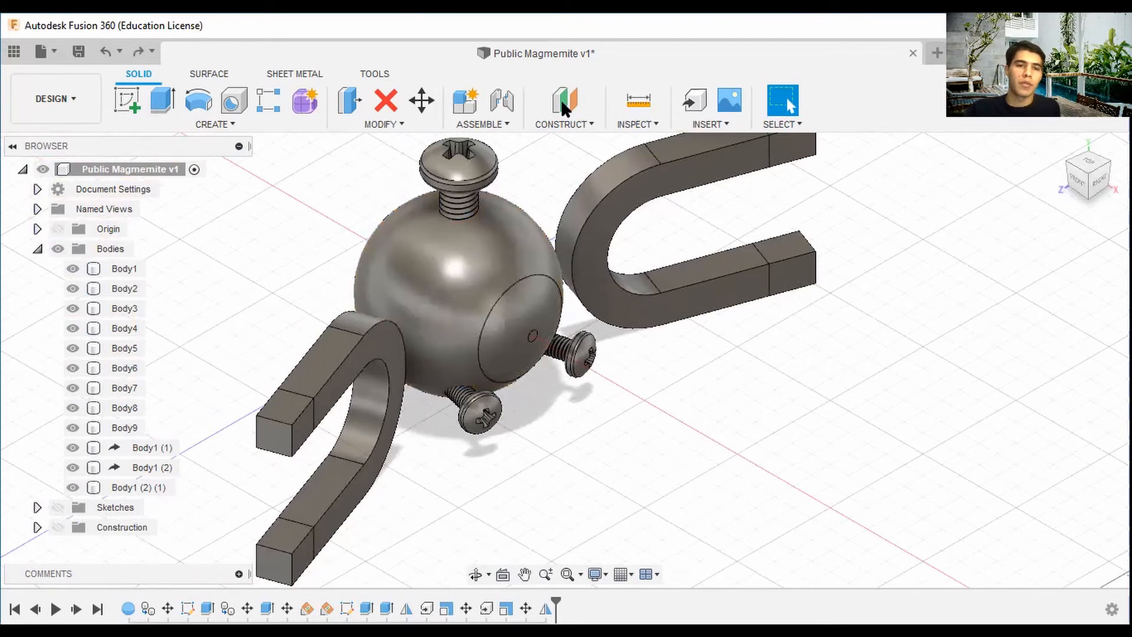
Offset the sphere's flat eye face as a new surface body with a 0 mm distance.
{"action": "left_click", "coordinate": [522, 302]}
{"action": "left_click", "coordinate": [515, 300]}
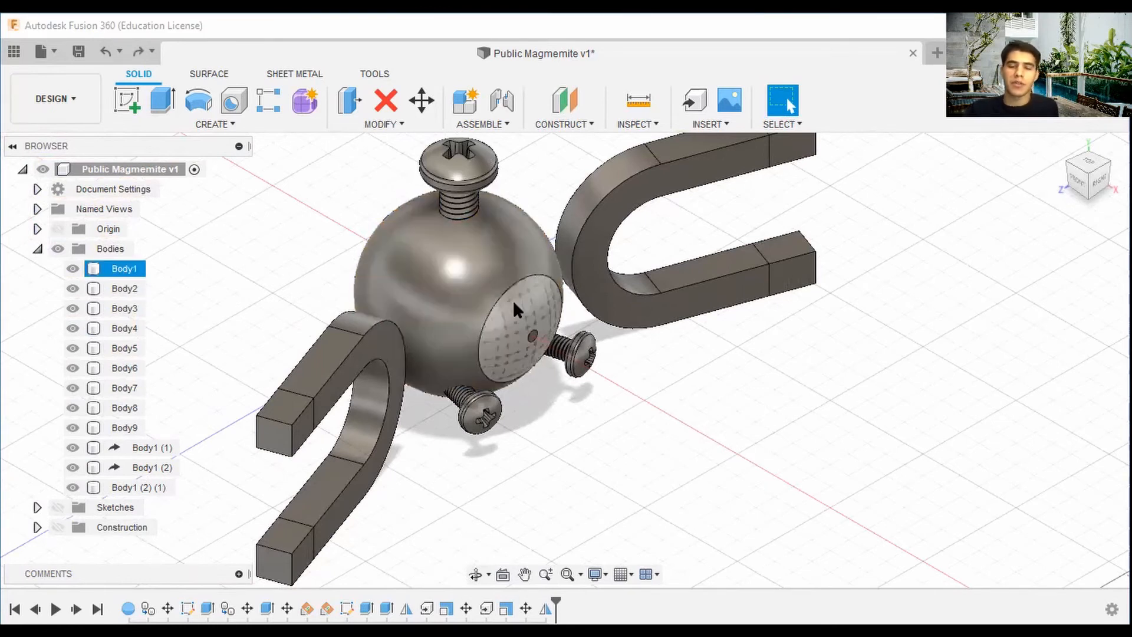
{"action": "right_click", "coordinate": [513, 300]}
{"action": "left_click", "coordinate": [514, 293]}
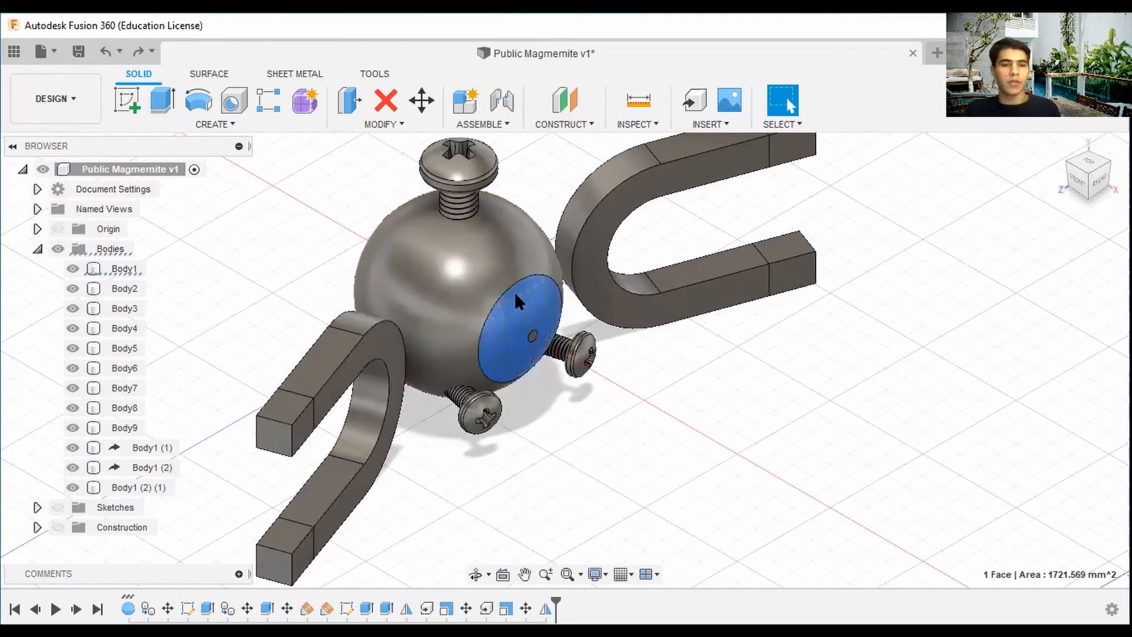
{"action": "key", "text": "Escape"}
{"action": "left_click", "coordinate": [216, 71]}
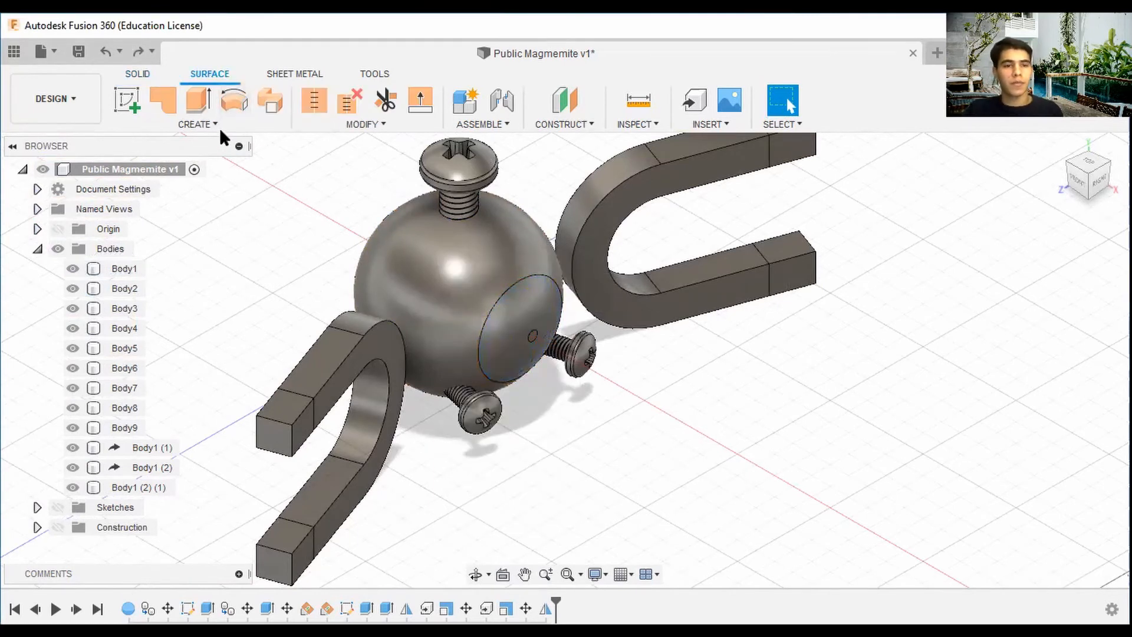
{"action": "left_click", "coordinate": [218, 128]}
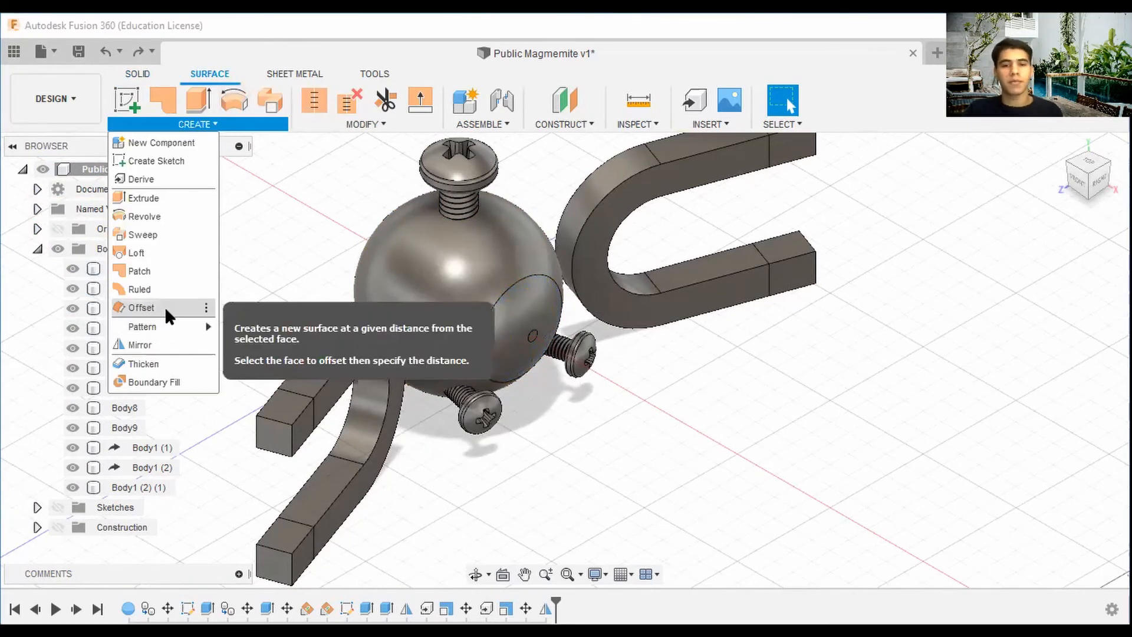
{"action": "left_click", "coordinate": [164, 307]}
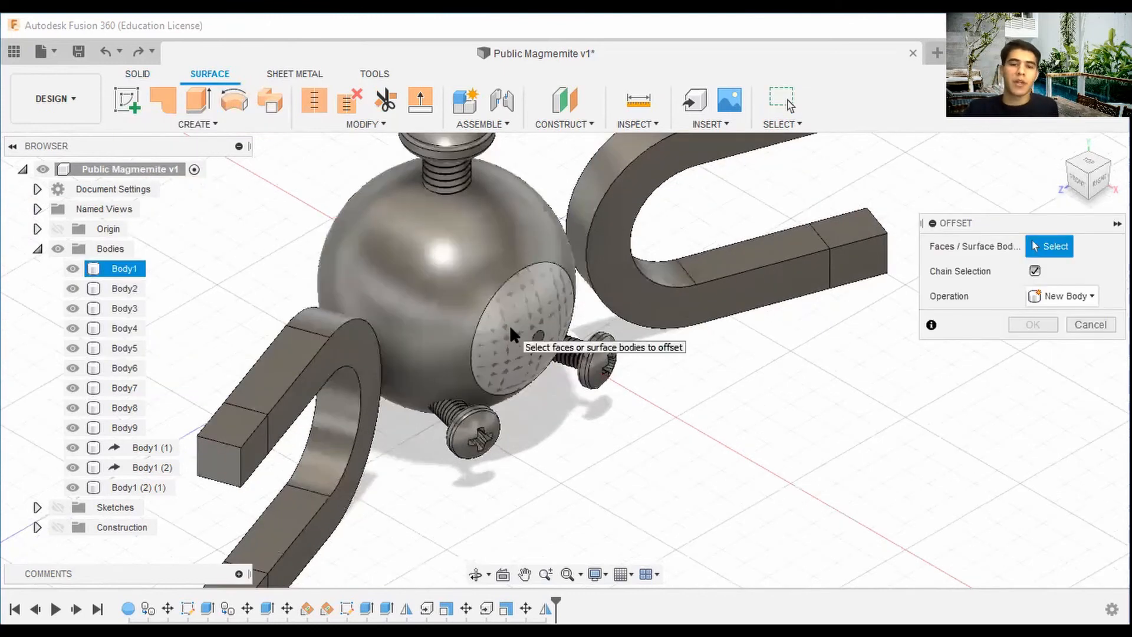
{"action": "left_click", "coordinate": [511, 332]}
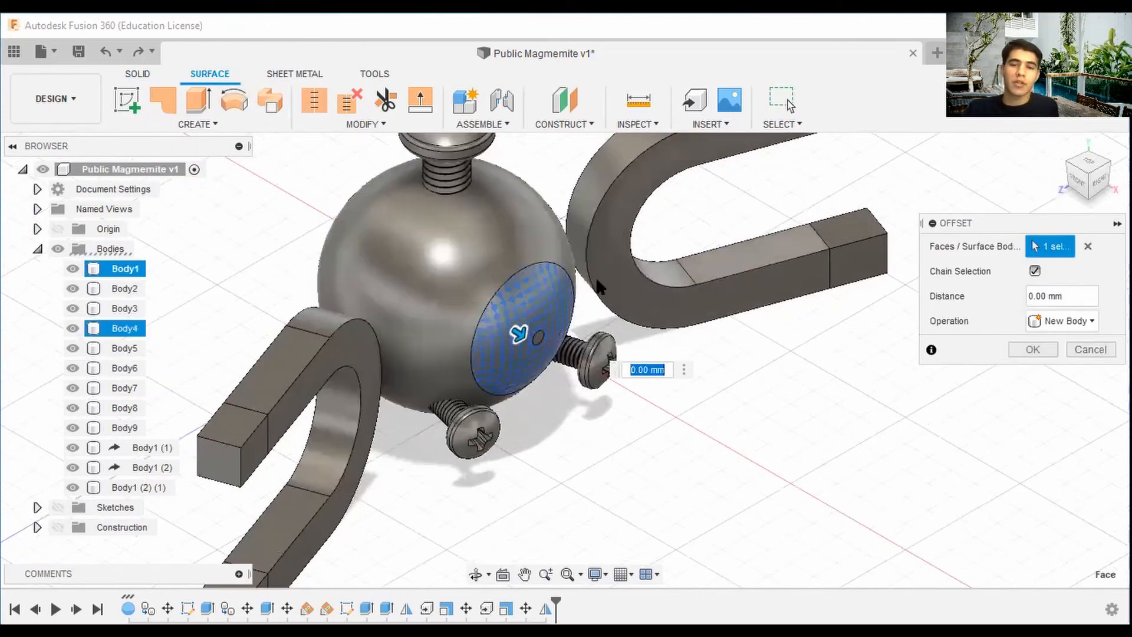
{"action": "left_click_drag", "start_coordinate": [1094, 179], "coordinate": [849, 258]}
{"action": "scroll", "coordinate": [535, 321], "scroll_direction": "up", "scroll_amount": 1}
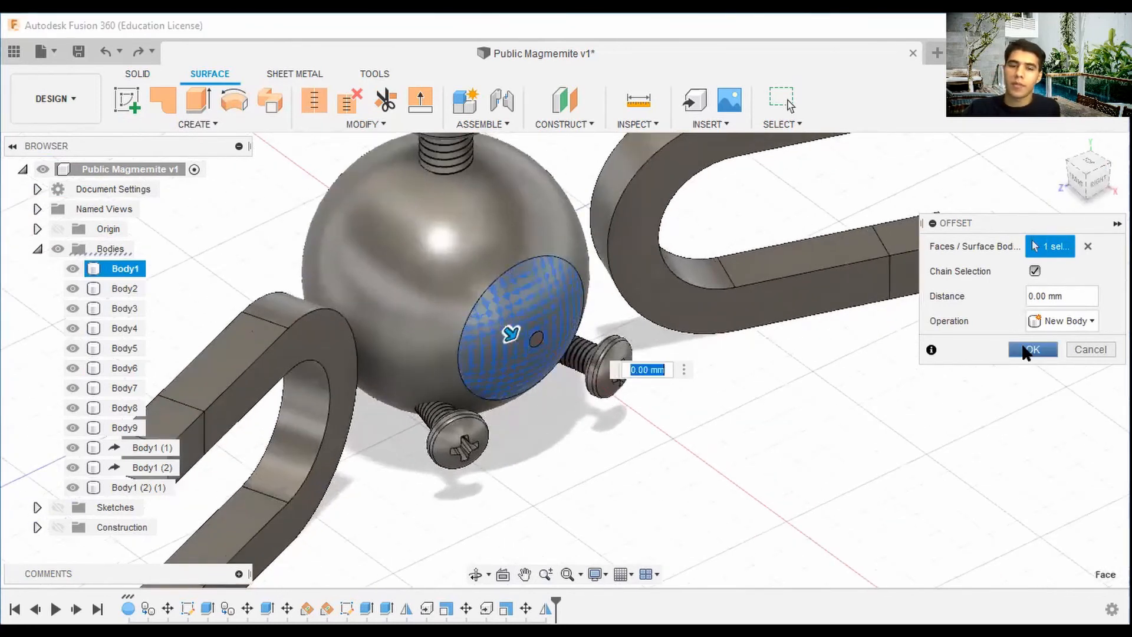
{"action": "left_click", "coordinate": [1029, 349]}
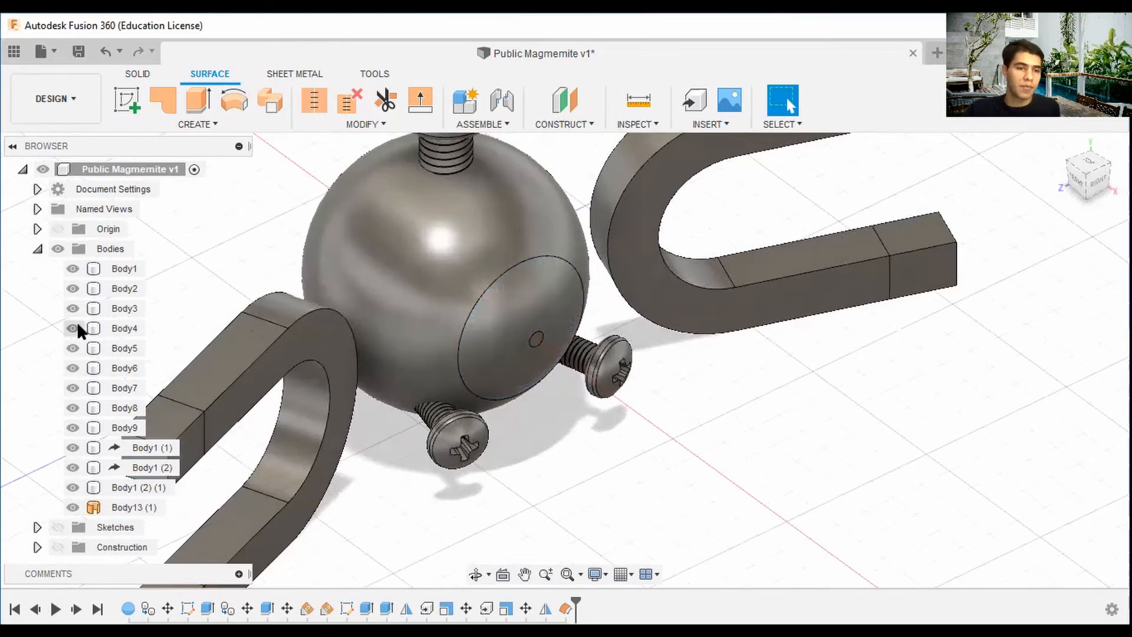
Hide the sphere bodies to inspect the new offset surface, then show them again.
{"action": "left_click", "coordinate": [73, 289]}
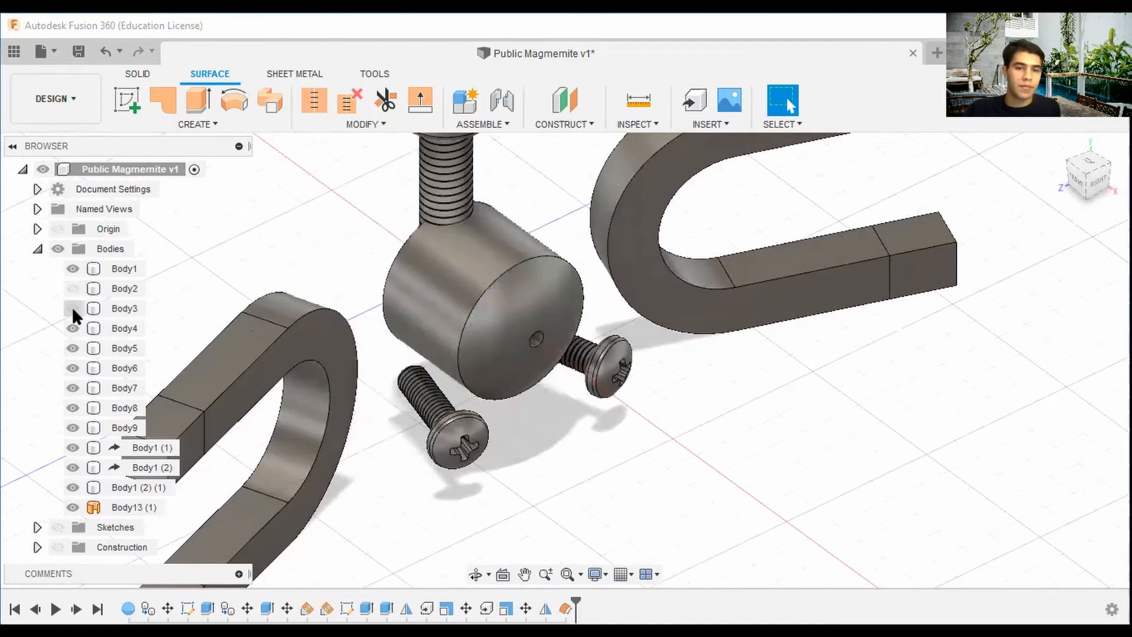
{"action": "left_click", "coordinate": [73, 268]}
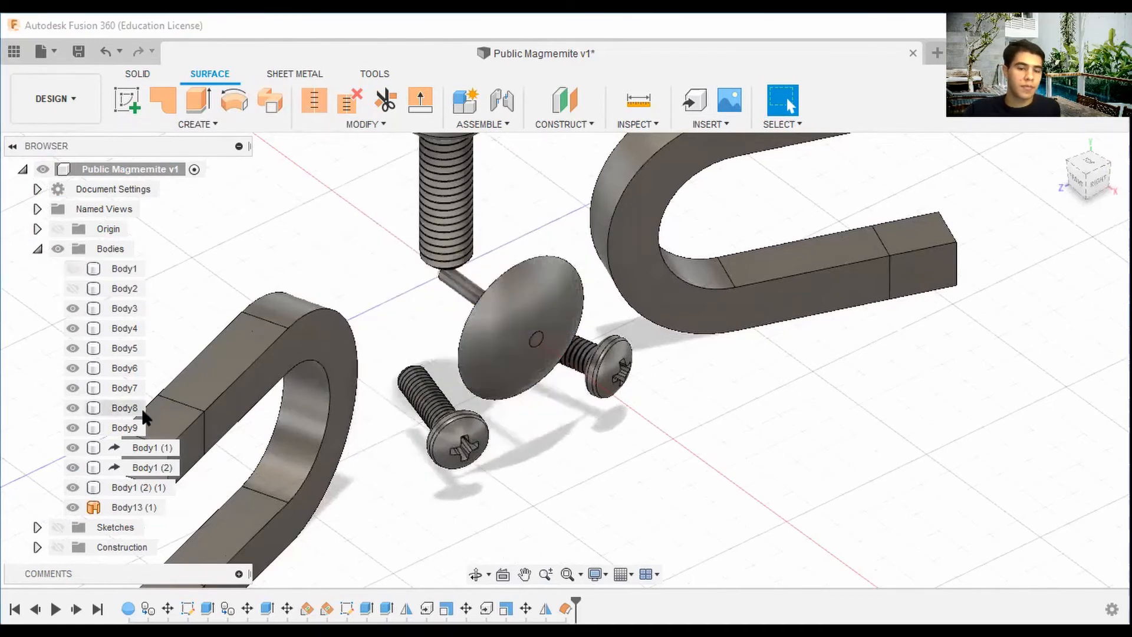
{"action": "left_click", "coordinate": [1092, 174]}
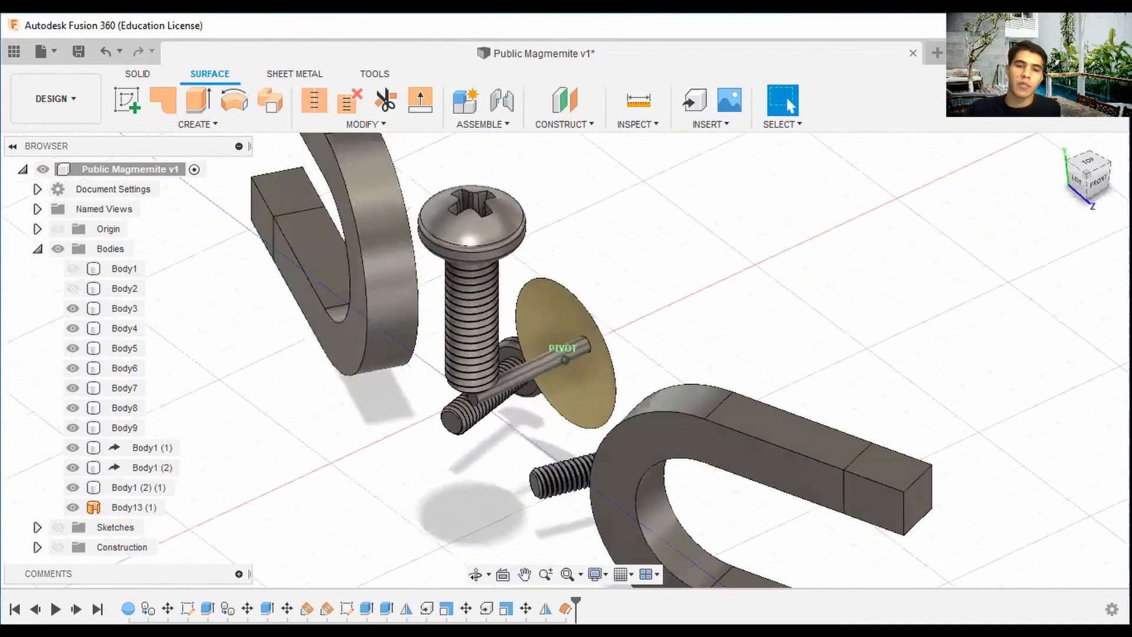
{"action": "left_click_drag", "start_coordinate": [1091, 173], "coordinate": [1030, 187]}
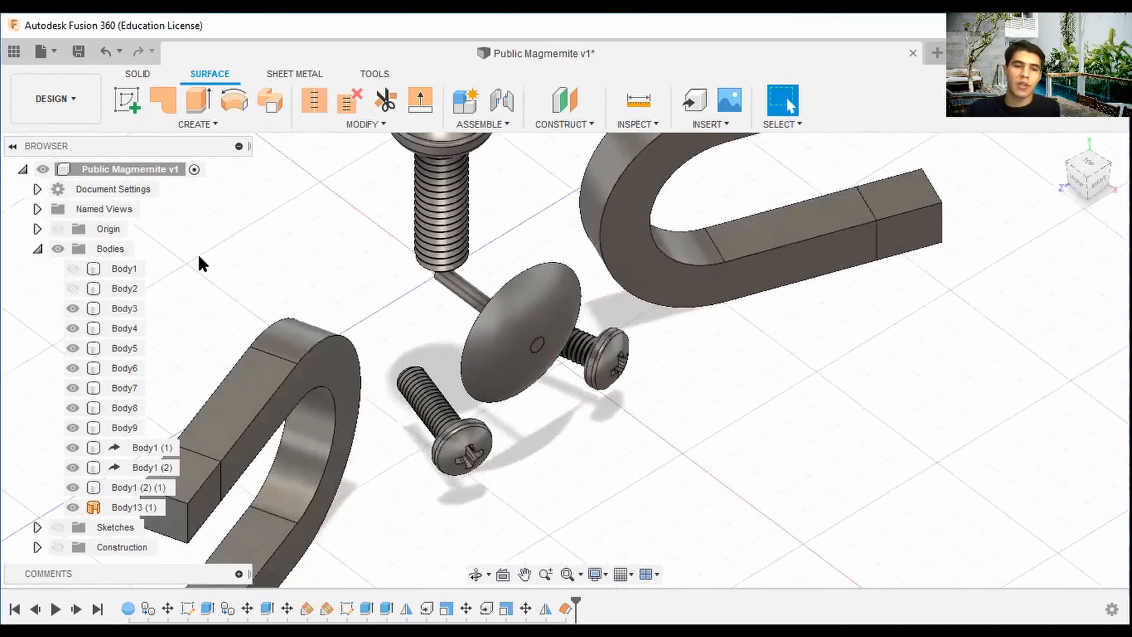
{"action": "left_click", "coordinate": [66, 270]}
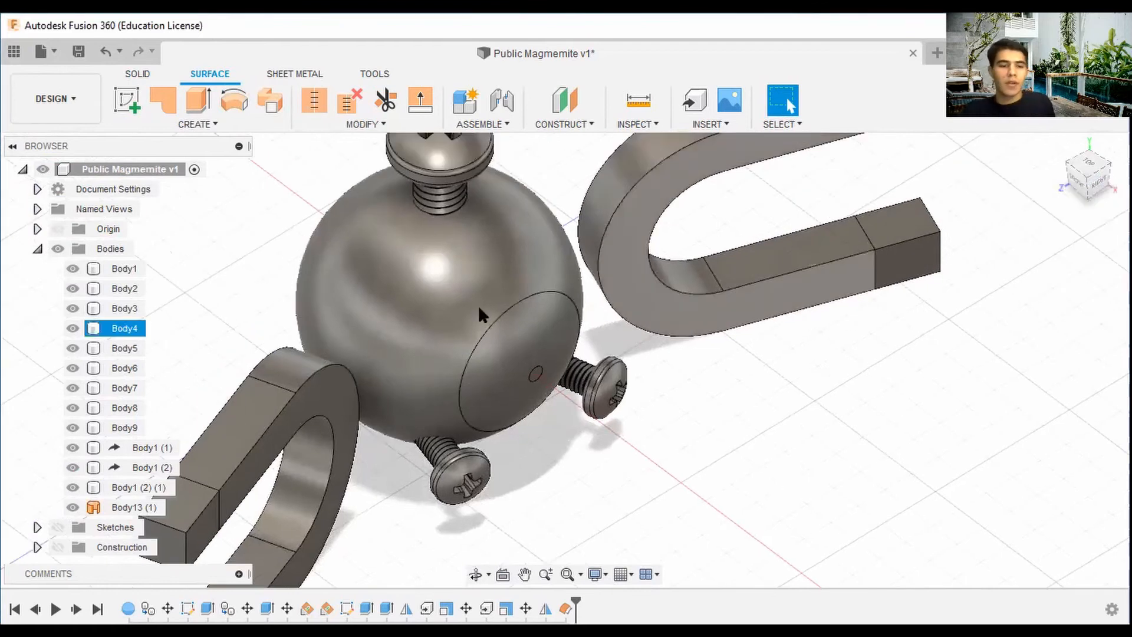
Offset the small hole face in the eye as another new surface body.
{"action": "scroll", "coordinate": [534, 371], "scroll_direction": "up", "scroll_amount": 2}
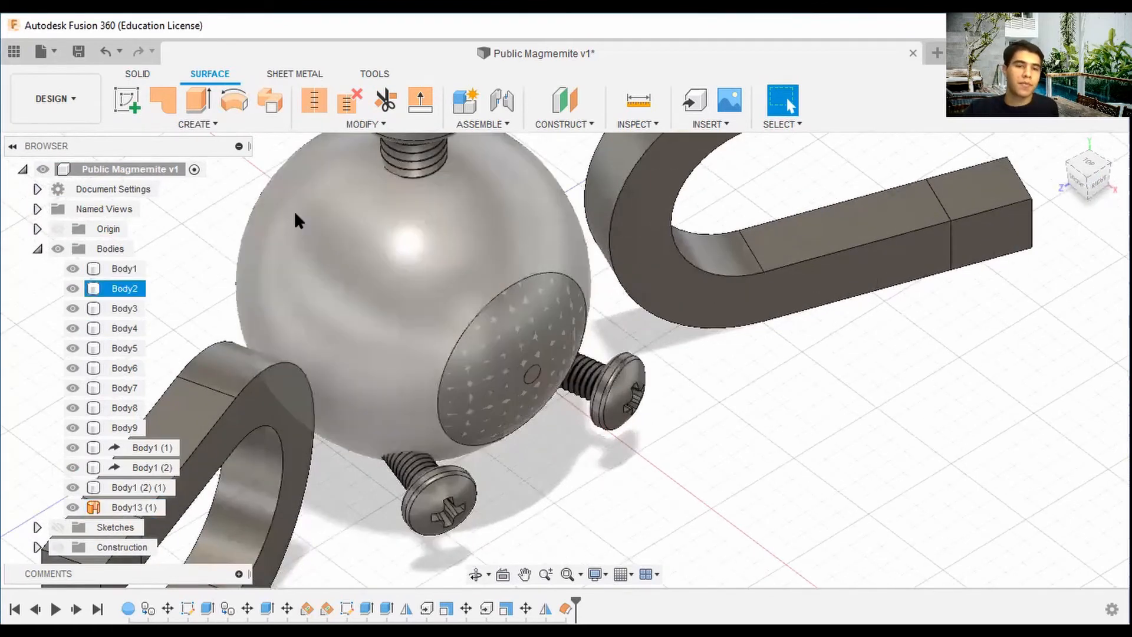
{"action": "scroll", "coordinate": [295, 212], "scroll_direction": "down", "scroll_amount": 2}
{"action": "left_click", "coordinate": [227, 122]}
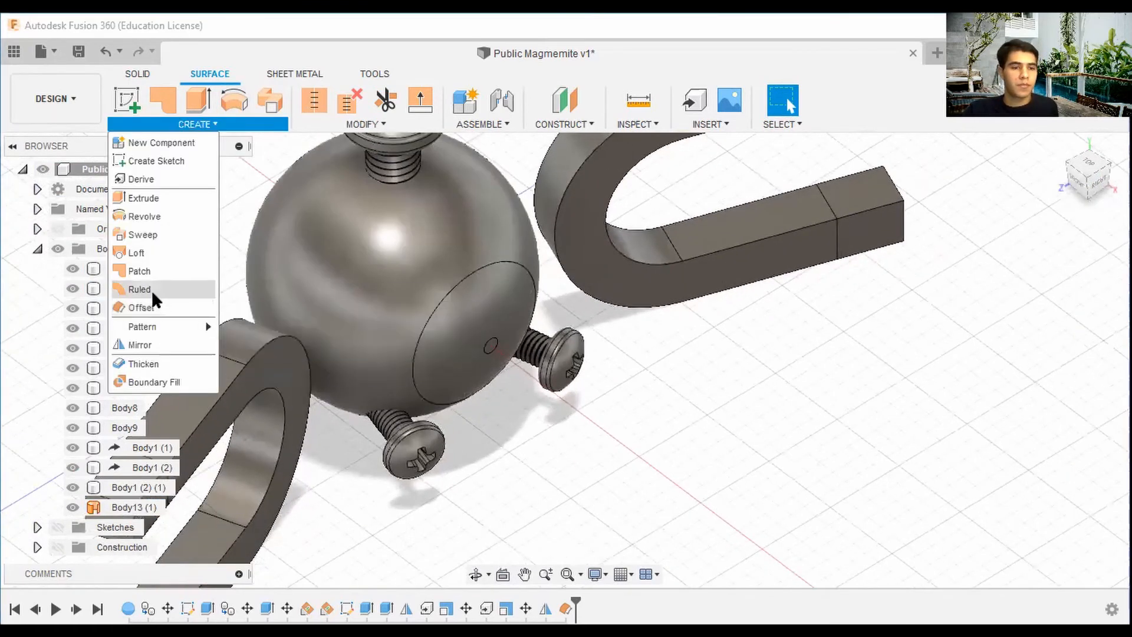
{"action": "left_click", "coordinate": [154, 301]}
{"action": "scroll", "coordinate": [516, 353], "scroll_direction": "up", "scroll_amount": 3}
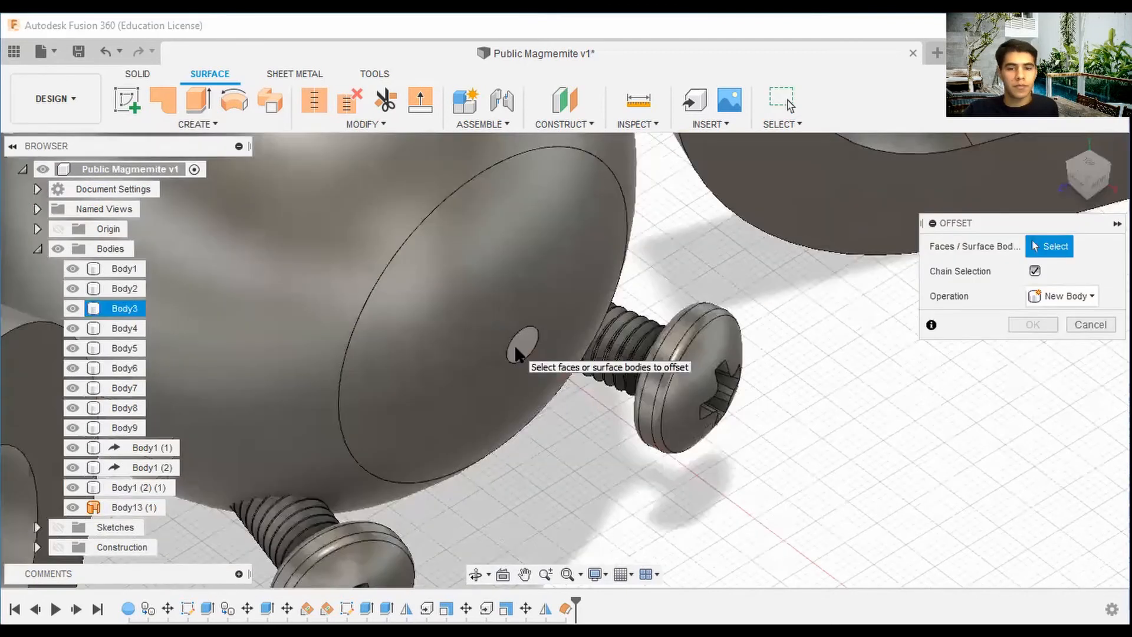
{"action": "left_click", "coordinate": [514, 344]}
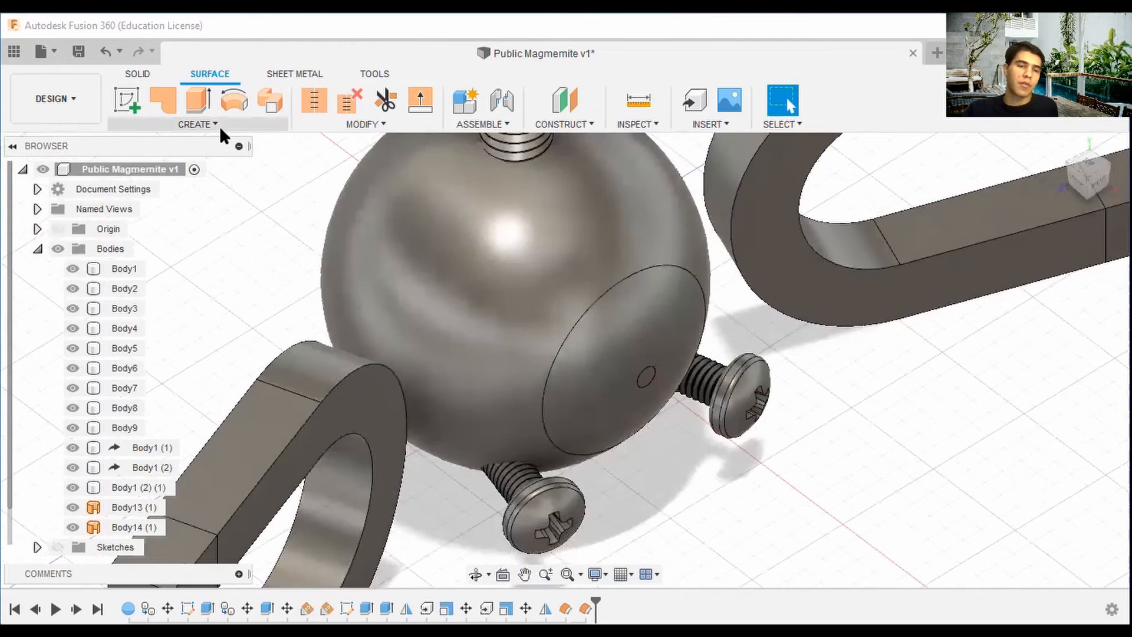
Thicken the offset eye surface 0.5 mm on one side as a new body.
{"action": "left_click", "coordinate": [219, 125]}
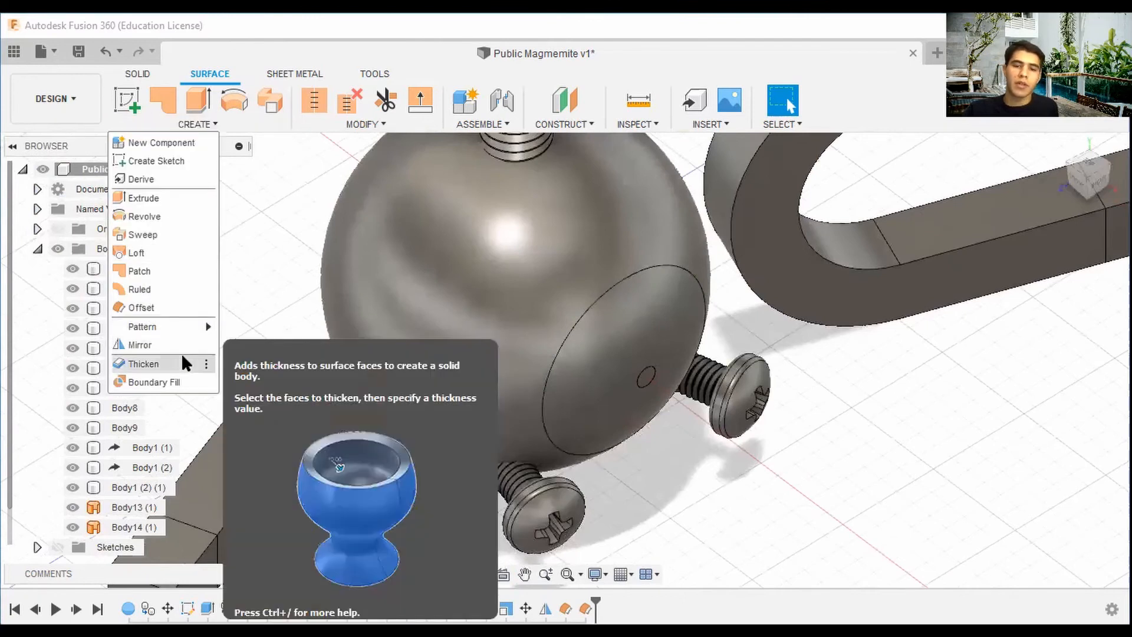
{"action": "left_click", "coordinate": [182, 361]}
{"action": "left_click", "coordinate": [625, 360]}
{"action": "left_click", "coordinate": [1014, 296]}
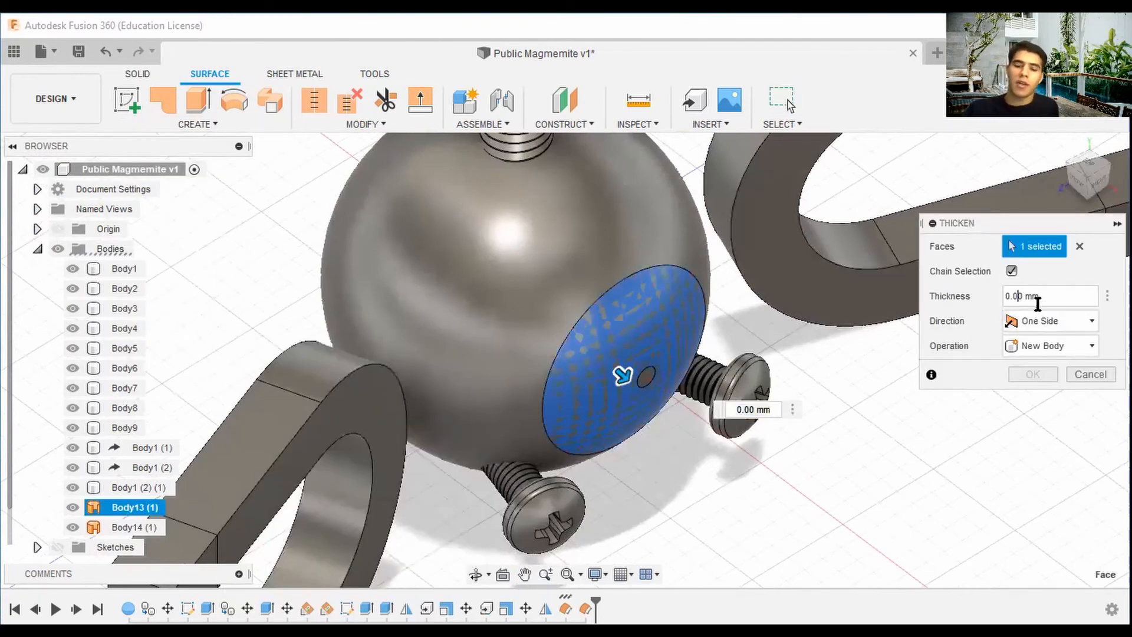
{"action": "key", "text": "BackSpace"}
{"action": "key", "text": "BackSpace"}
{"action": "key", "text": "BackSpace"}
{"action": "type", "text": ".5"}
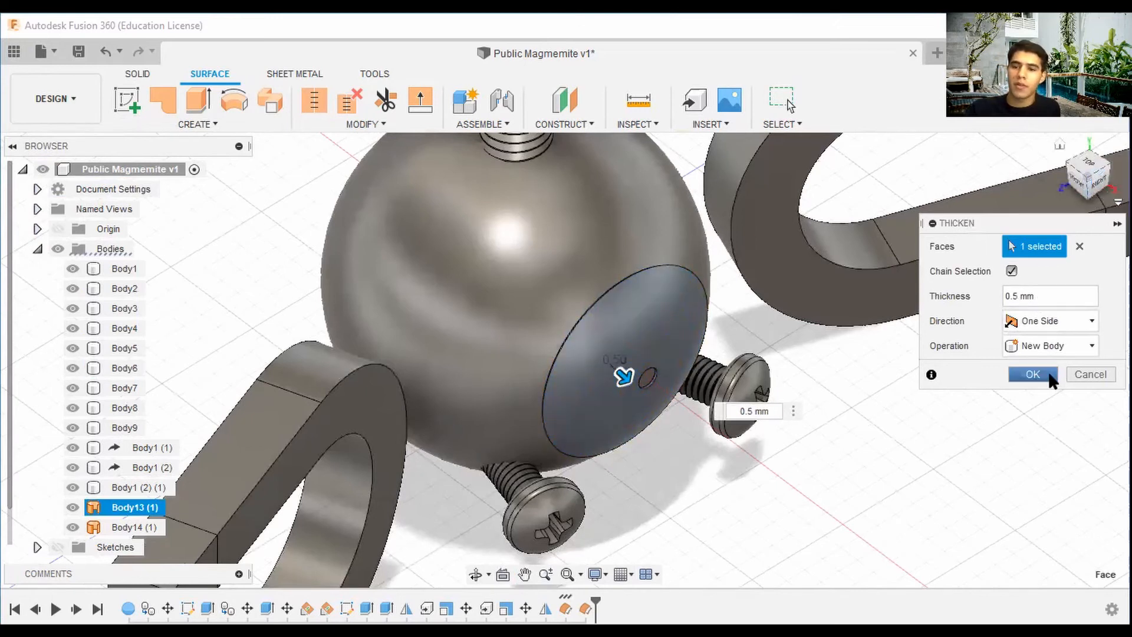
{"action": "left_click", "coordinate": [1033, 373]}
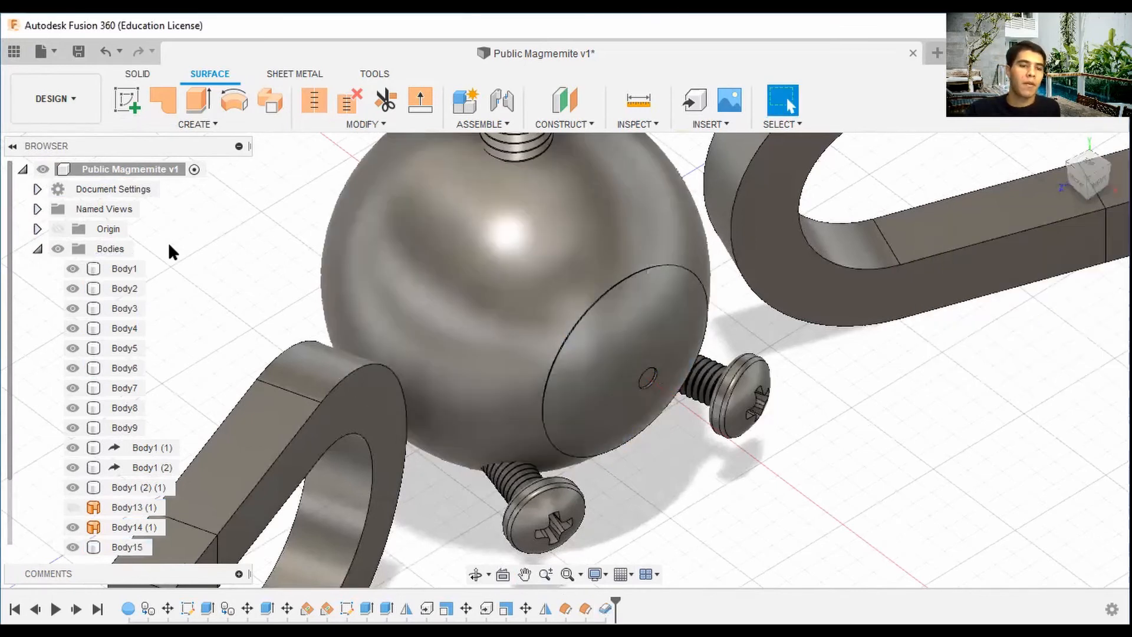
Thicken the small hole surface in the eye 0.6 mm on one side as a new body.
{"action": "left_click", "coordinate": [72, 506]}
{"action": "left_click", "coordinate": [198, 122]}
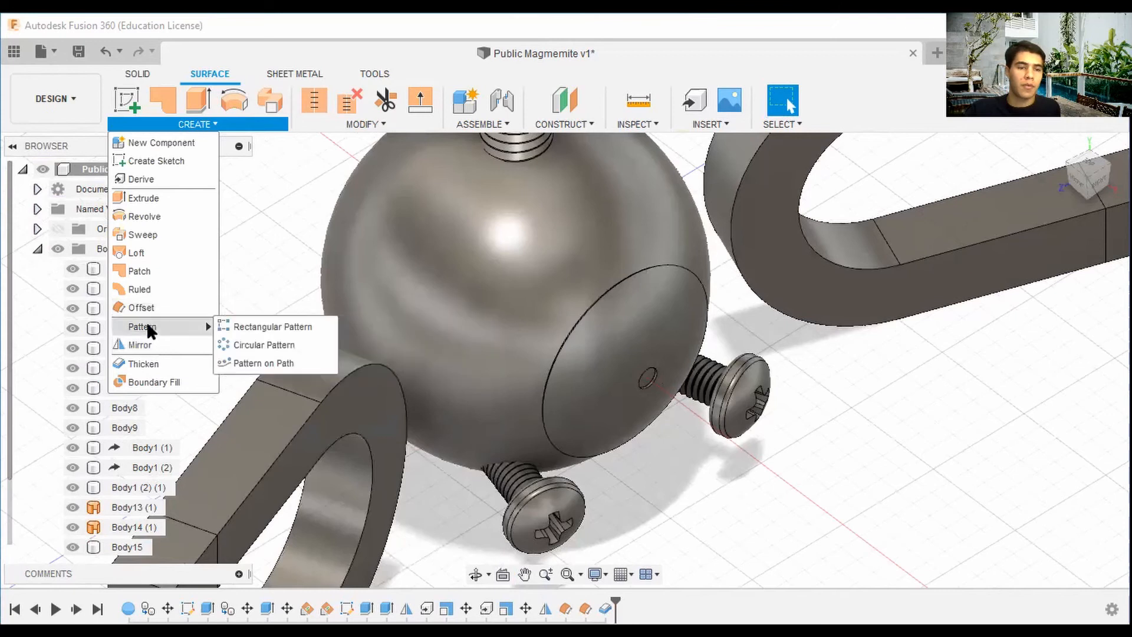
{"action": "left_click", "coordinate": [136, 357]}
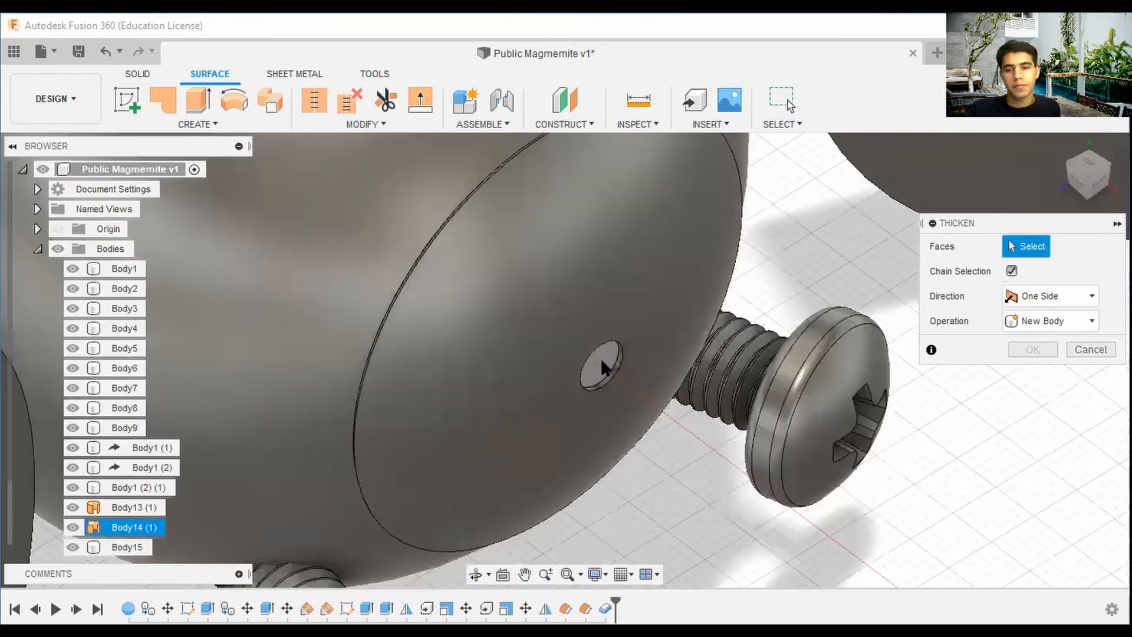
{"action": "left_click", "coordinate": [600, 359]}
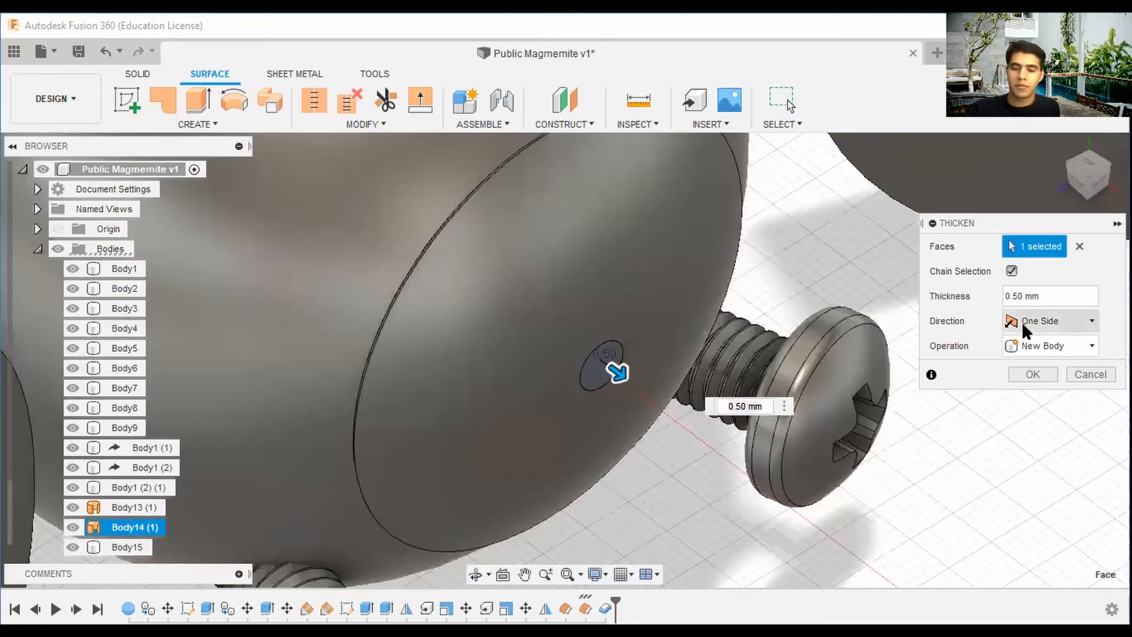
{"action": "key", "text": "BackSpace"}
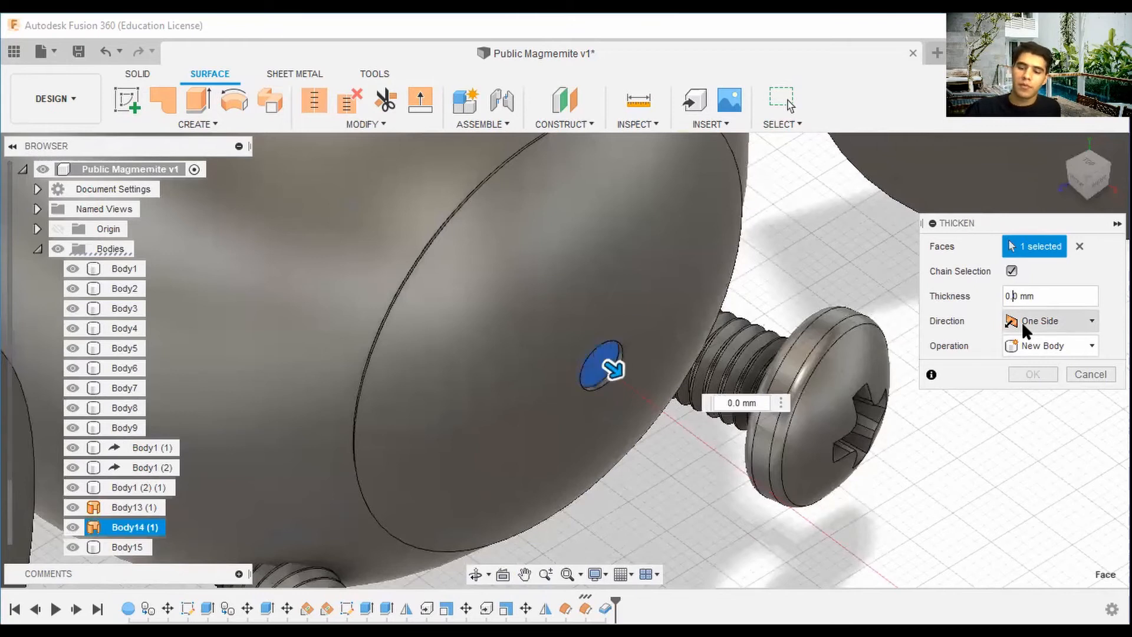
{"action": "type", "text": "6"}
{"action": "key", "text": "Return"}
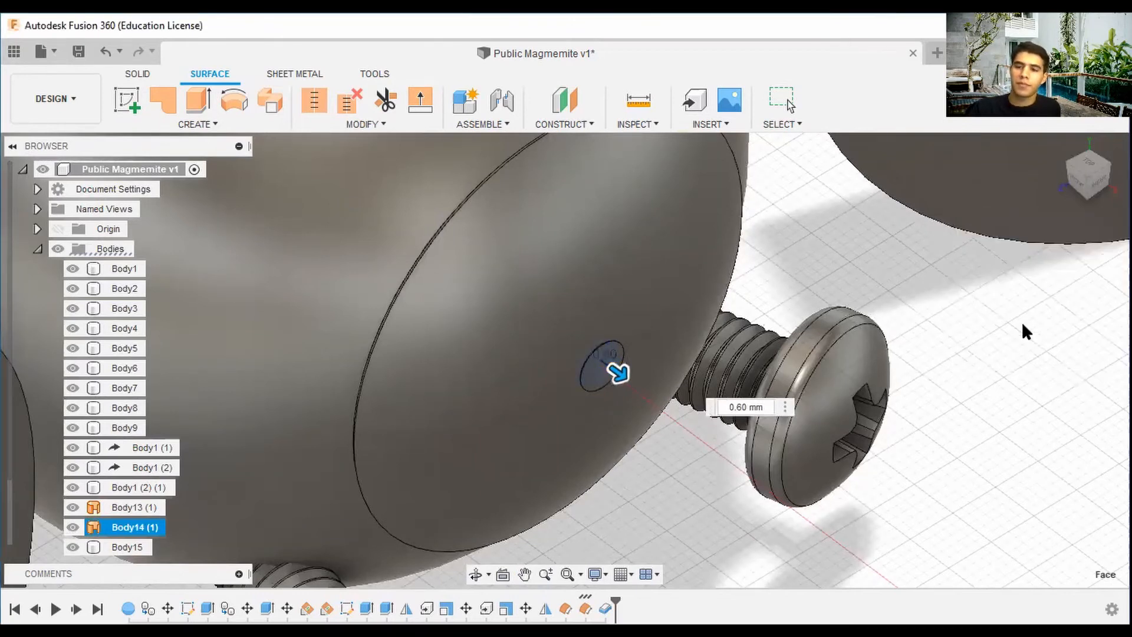
{"action": "scroll", "coordinate": [1055, 366], "scroll_direction": "down", "scroll_amount": 5}
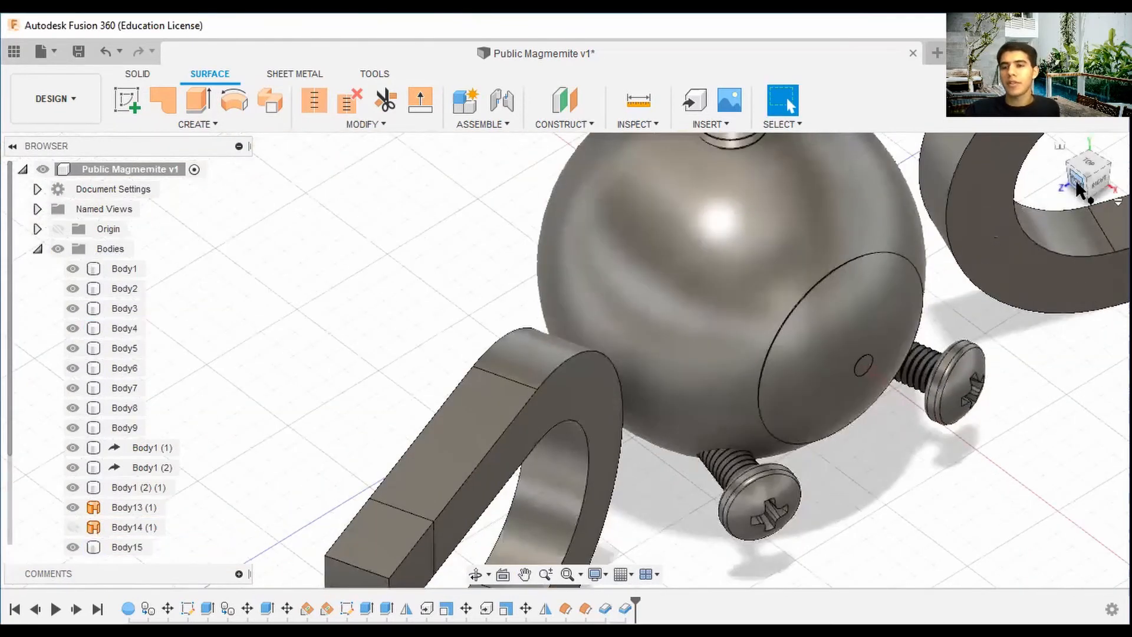
{"action": "left_click_drag", "start_coordinate": [1091, 176], "coordinate": [1105, 198]}
{"action": "scroll", "coordinate": [764, 223], "scroll_direction": "up", "scroll_amount": 5}
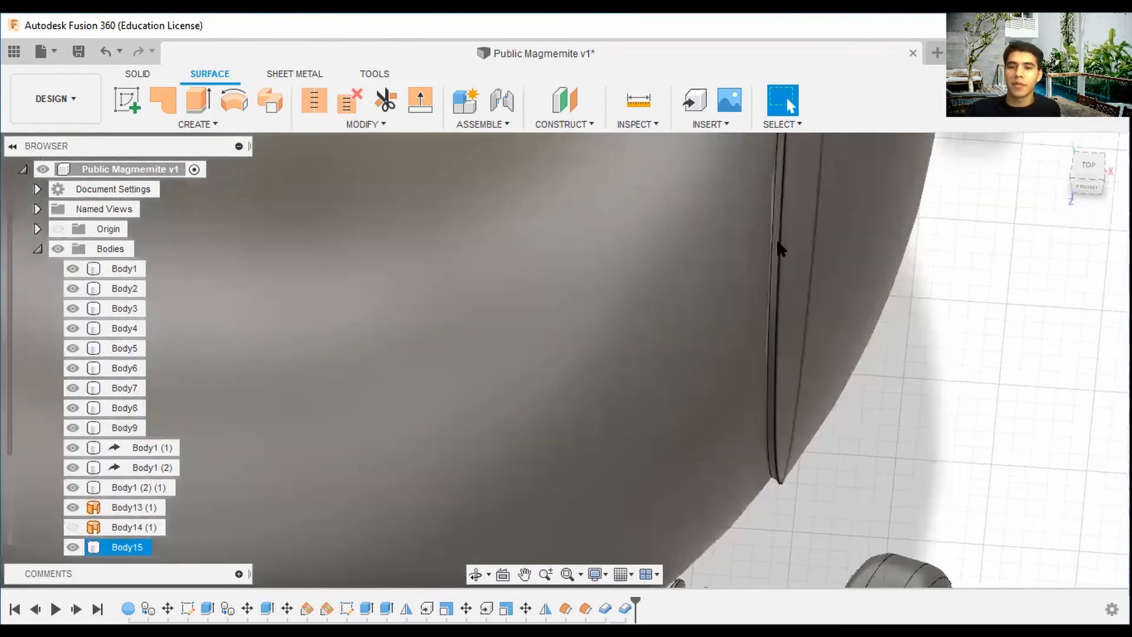
{"action": "scroll", "coordinate": [776, 245], "scroll_direction": "down", "scroll_amount": 5}
{"action": "middle_click_drag", "start_coordinate": [889, 283], "coordinate": [690, 503]}
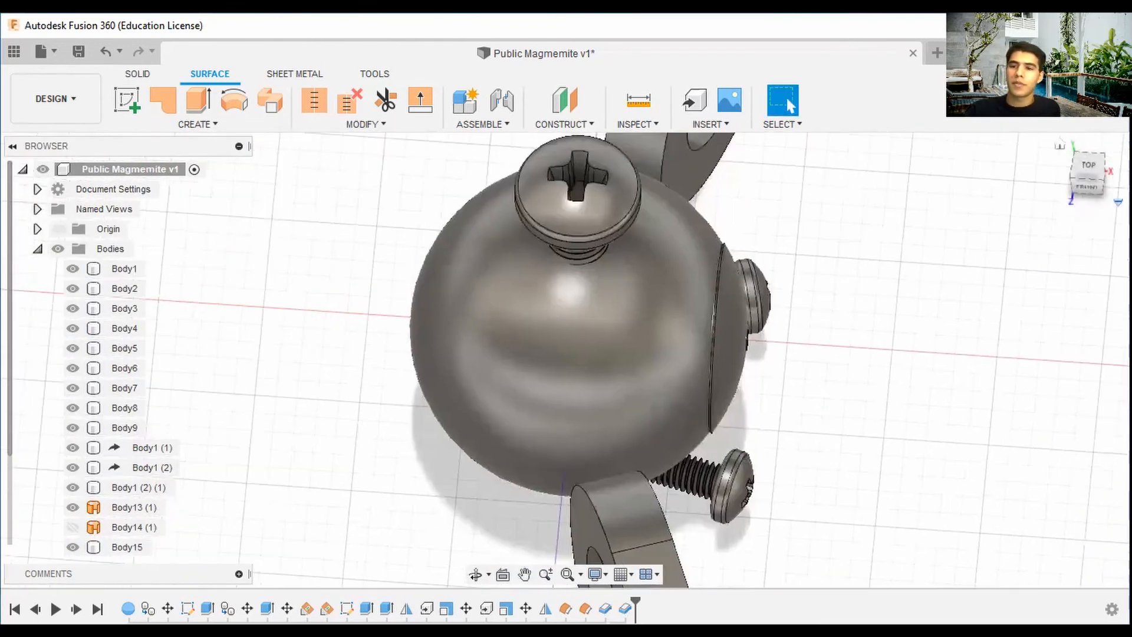
{"action": "left_click_drag", "start_coordinate": [1086, 182], "coordinate": [1049, 171]}
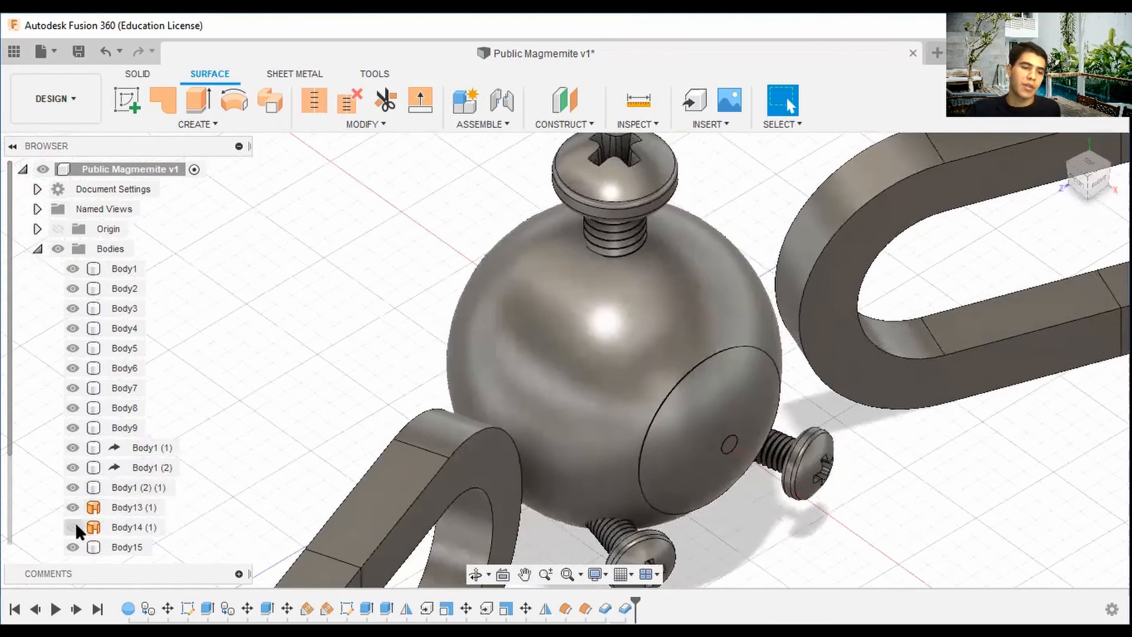
{"action": "left_click", "coordinate": [688, 453]}
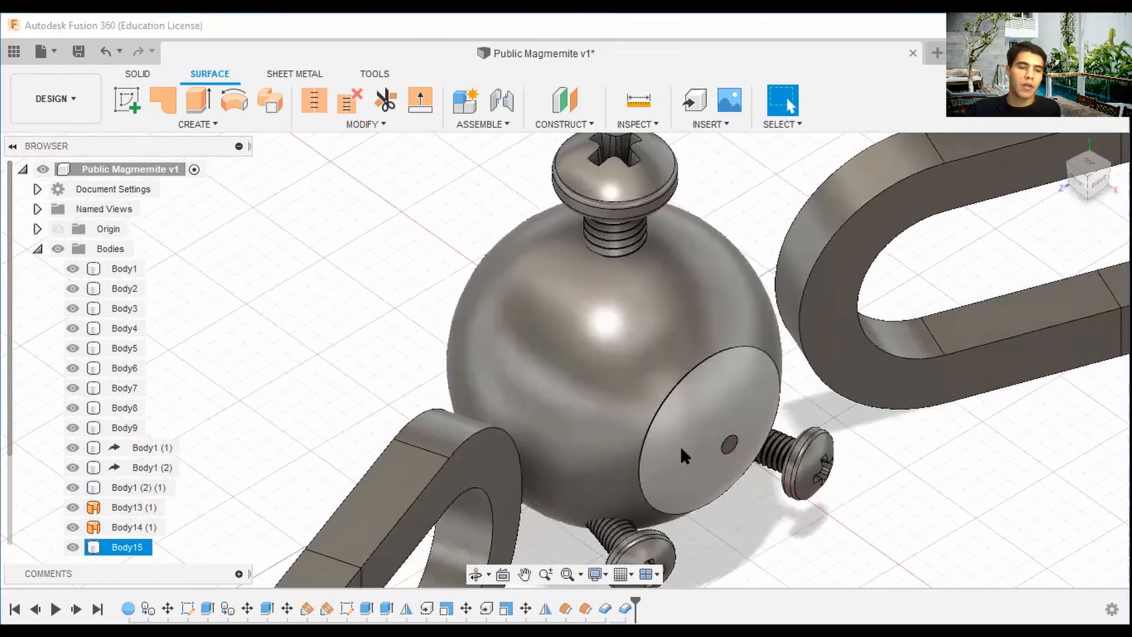
{"action": "right_click", "coordinate": [680, 446]}
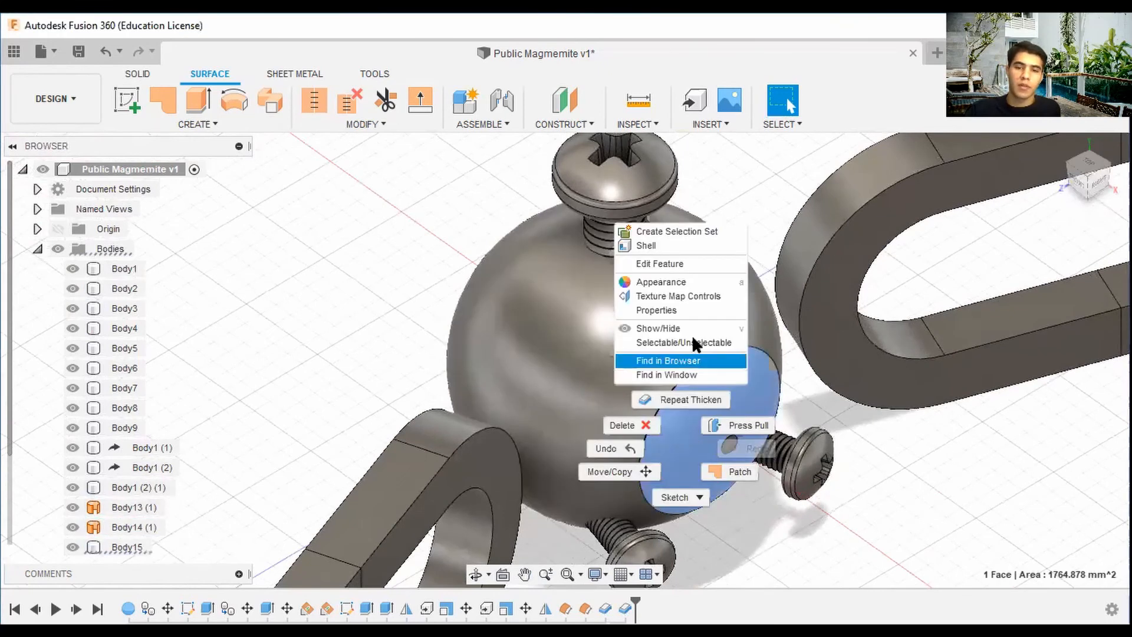
{"action": "left_click", "coordinate": [684, 394]}
{"action": "left_click", "coordinate": [1089, 349]}
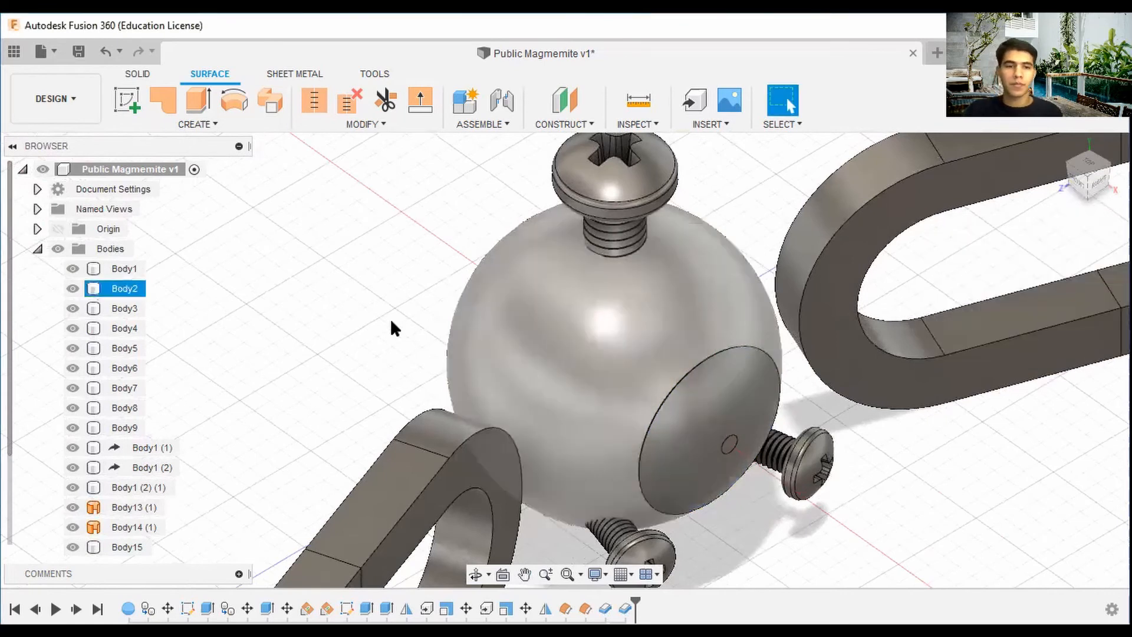
Edit the first eye Thicken feature to a thickness of 0.4 mm.
{"action": "right_click", "coordinate": [606, 608]}
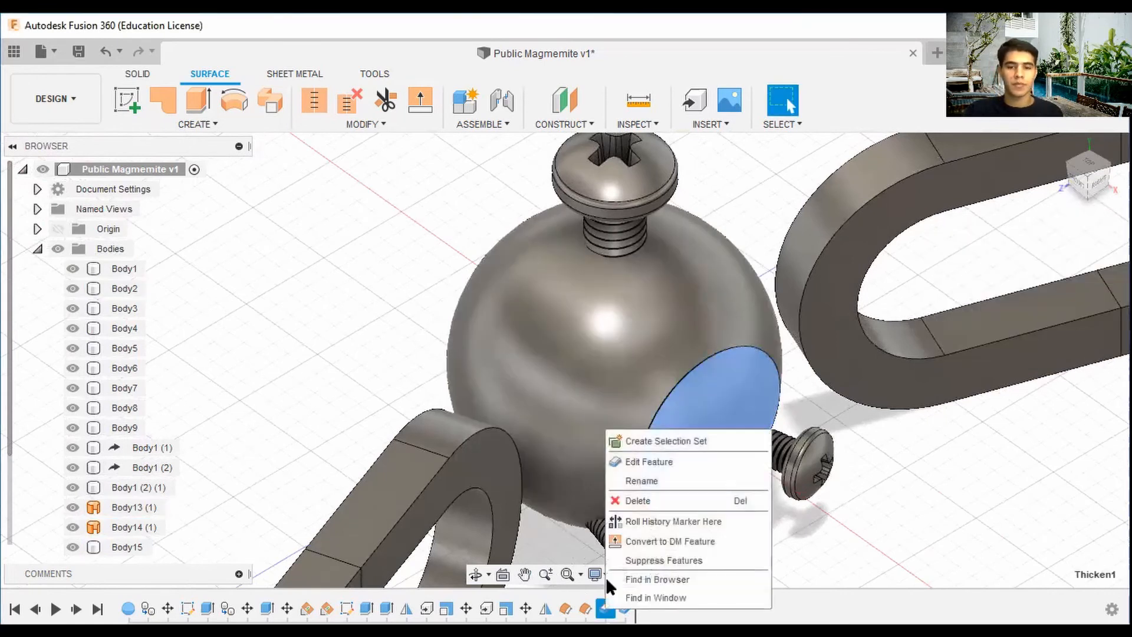
{"action": "left_click", "coordinate": [643, 461]}
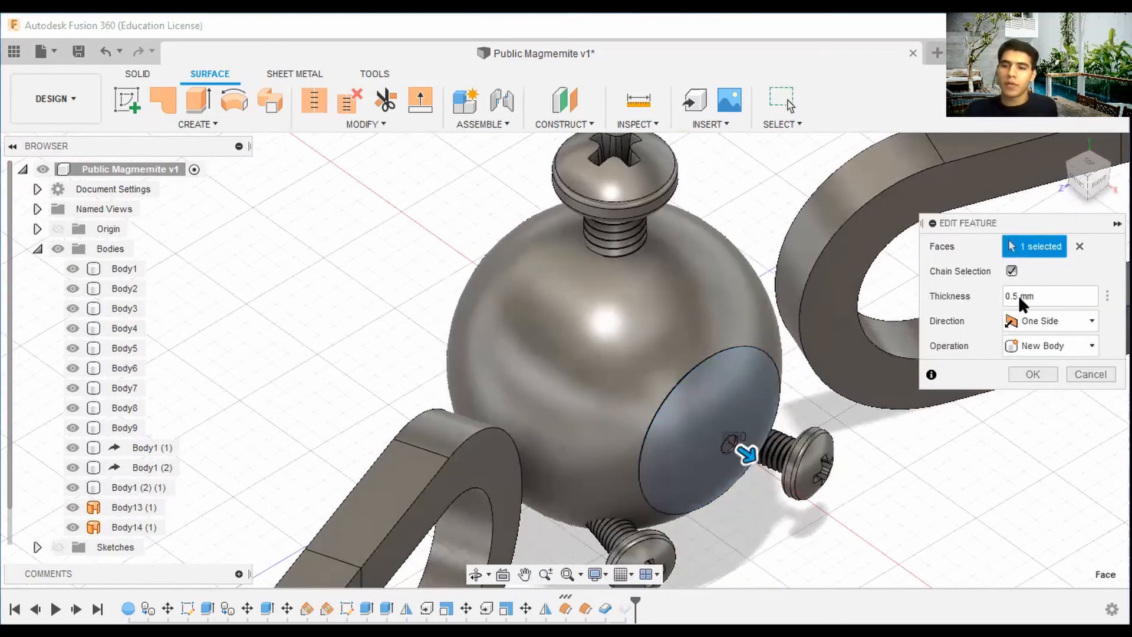
{"action": "left_click", "coordinate": [1018, 298]}
{"action": "key", "text": "BackSpace"}
{"action": "type", "text": "4"}
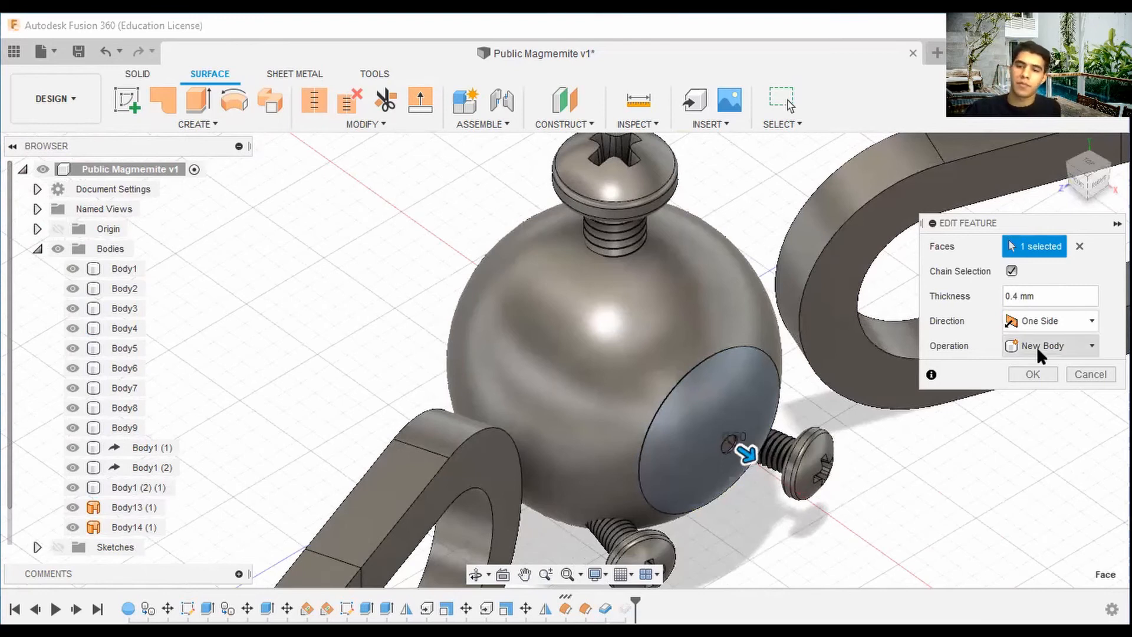
{"action": "key", "text": "Return"}
{"action": "scroll", "coordinate": [1059, 379], "scroll_direction": "down", "scroll_amount": 3}
{"action": "middle_click_drag", "start_coordinate": [1038, 383], "coordinate": [771, 404]}
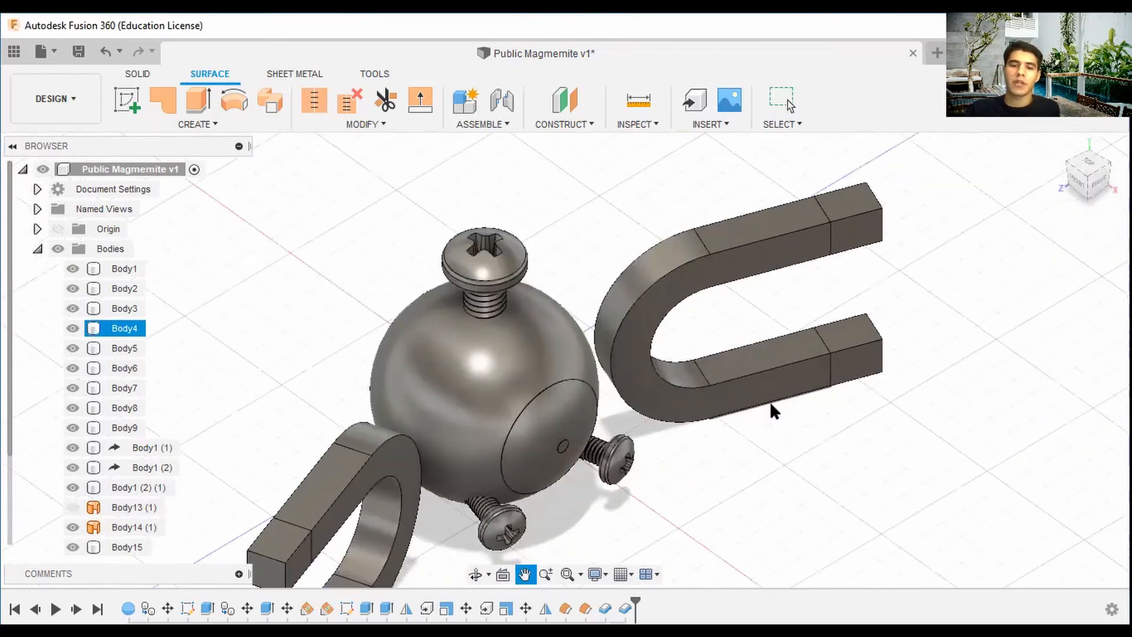
{"action": "key", "text": "Escape"}
Apply the Paint - Enamel Glossy (White) appearance to the sphere's eye disc.
{"action": "mouse_move", "coordinate": [1064, 195]}
{"action": "middle_mouse_down", "text": "shift"}
{"action": "mouse_move", "coordinate": [1054, 181]}
{"action": "mouse_move", "coordinate": [1059, 204]}
{"action": "middle_mouse_up", "text": "shift"}
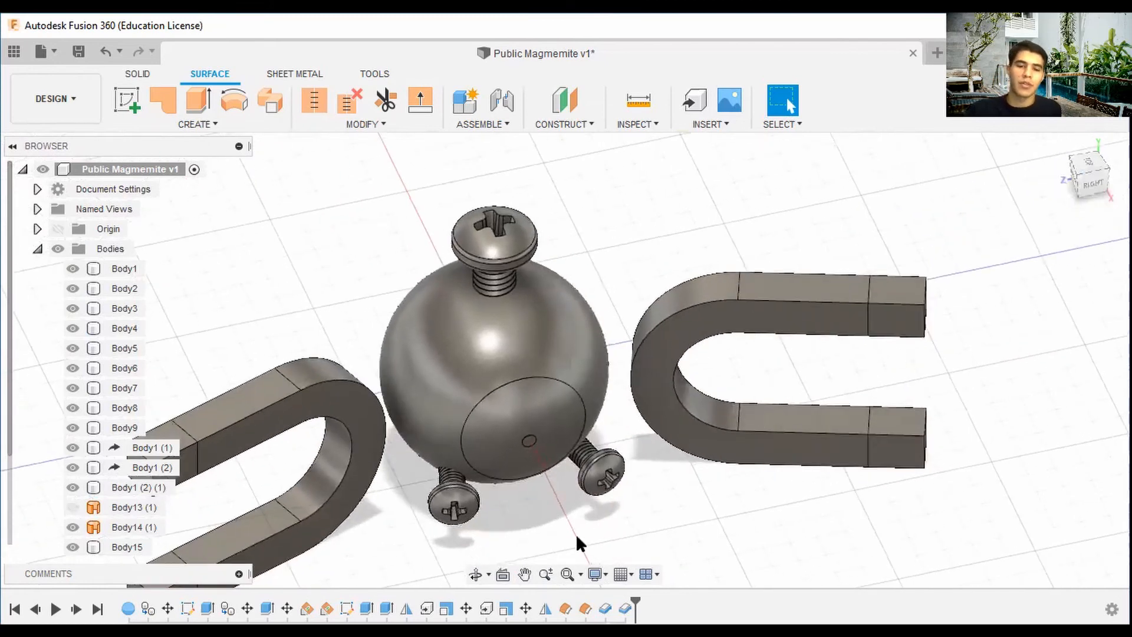
{"action": "right_click", "coordinate": [597, 520]}
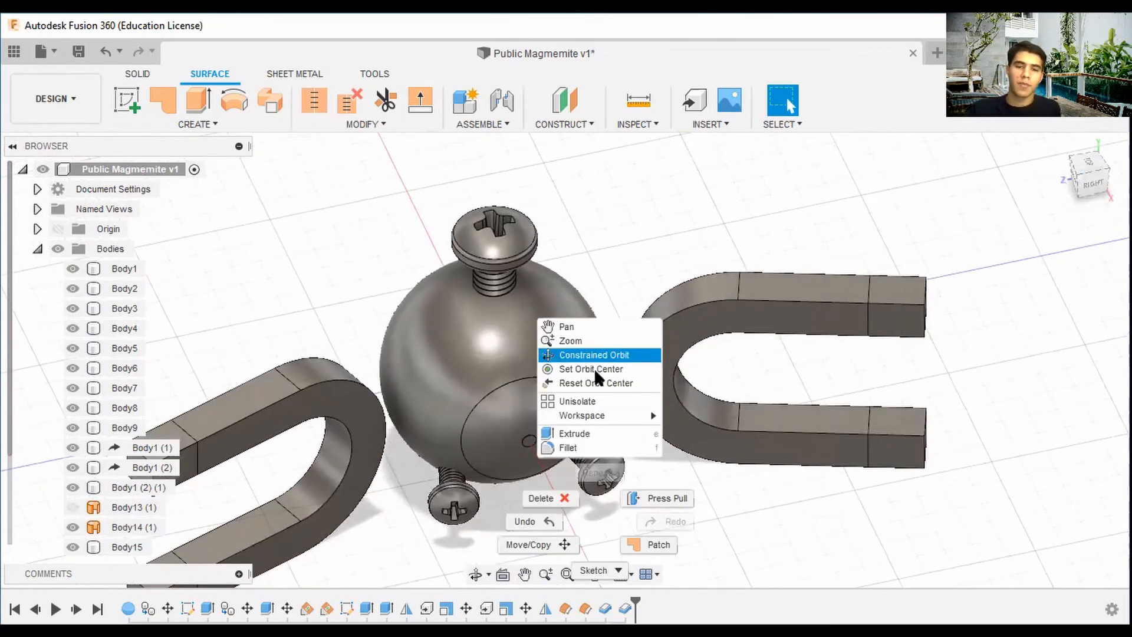
{"action": "left_click", "coordinate": [728, 478]}
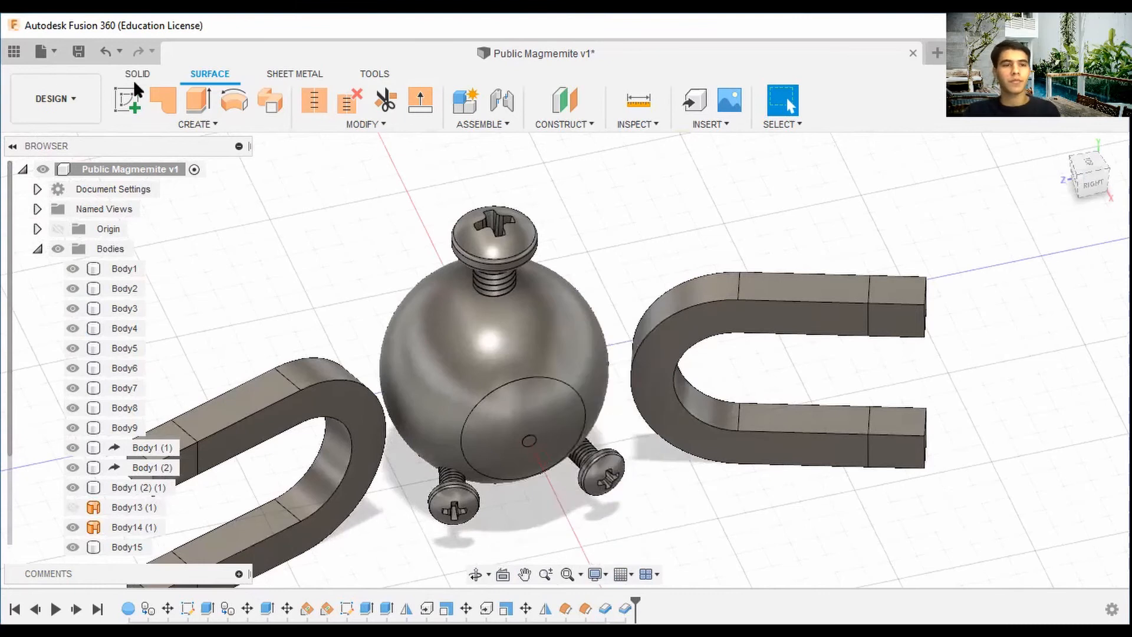
{"action": "left_click", "coordinate": [150, 70]}
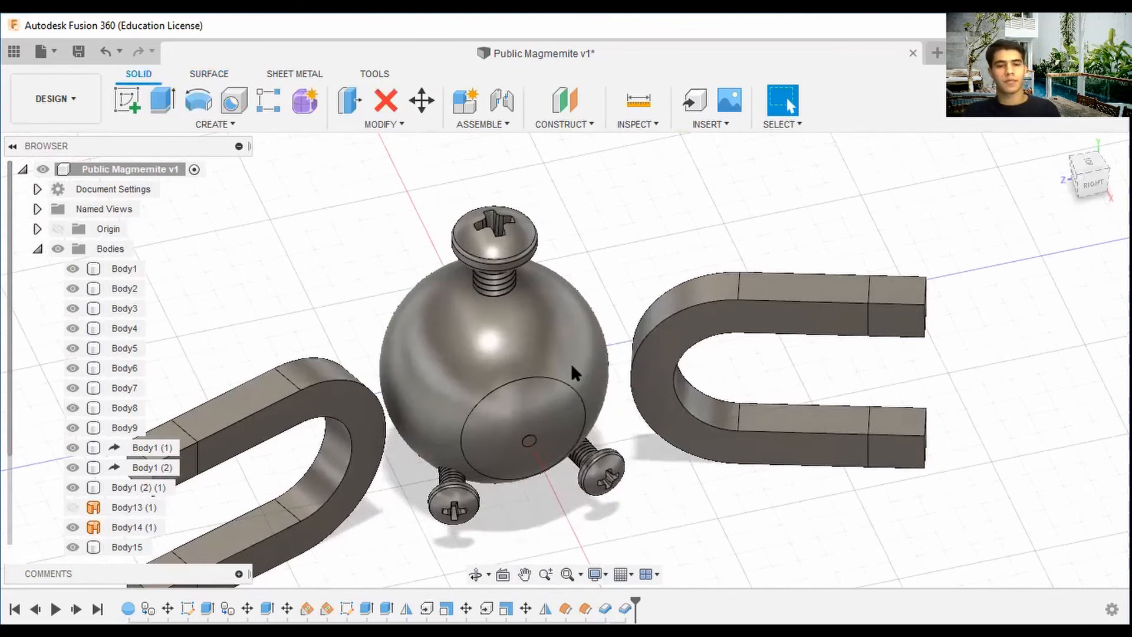
{"action": "left_click", "coordinate": [571, 363]}
{"action": "right_click", "coordinate": [577, 362]}
{"action": "left_click", "coordinate": [581, 489]}
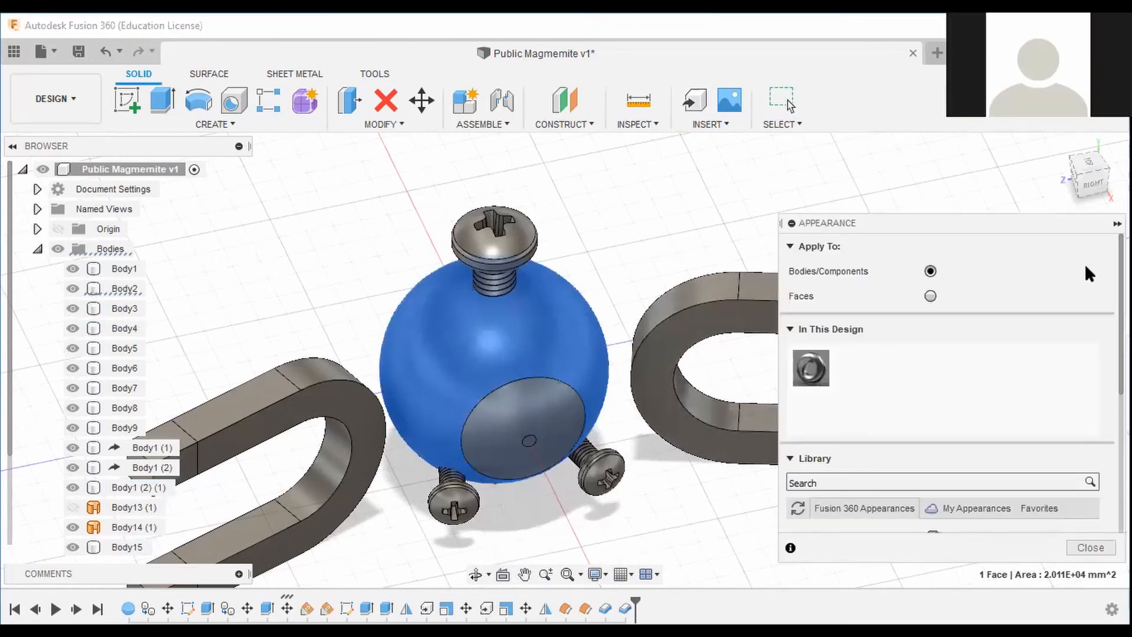
{"action": "scroll", "coordinate": [823, 463], "scroll_direction": "down", "scroll_amount": 5}
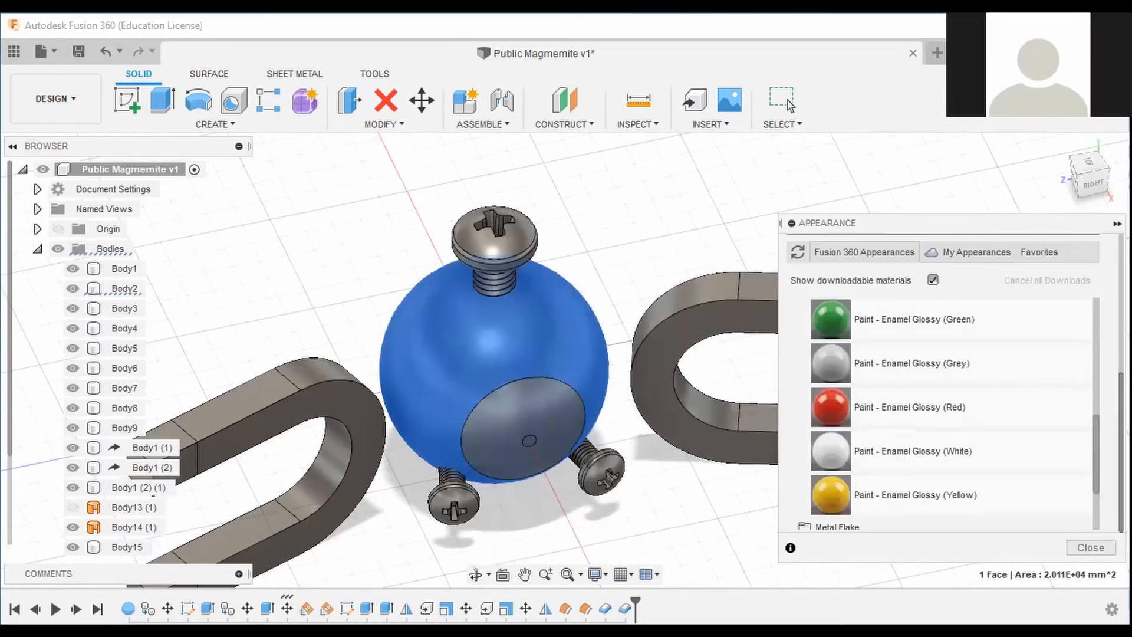
{"action": "left_click_drag", "start_coordinate": [824, 462], "coordinate": [552, 393]}
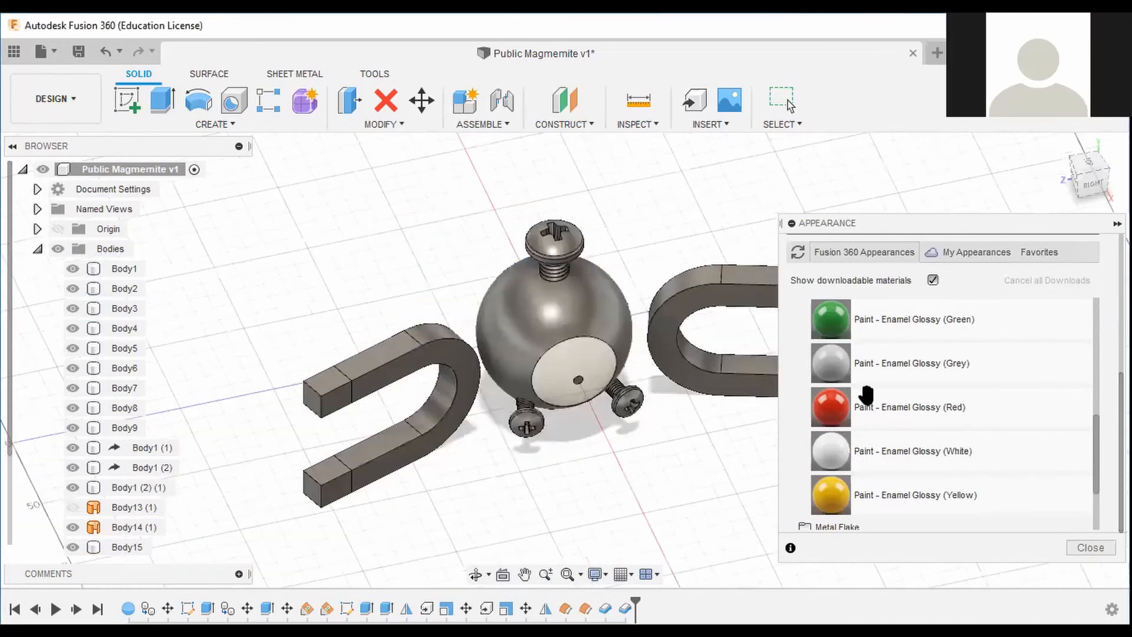
Apply Paint - Enamel Glossy (Blue) to the upper end of the left magnet and the lower end of the right magnet.
{"action": "scroll", "coordinate": [870, 416], "scroll_direction": "up", "scroll_amount": 3}
{"action": "scroll", "coordinate": [453, 361], "scroll_direction": "up", "scroll_amount": 6}
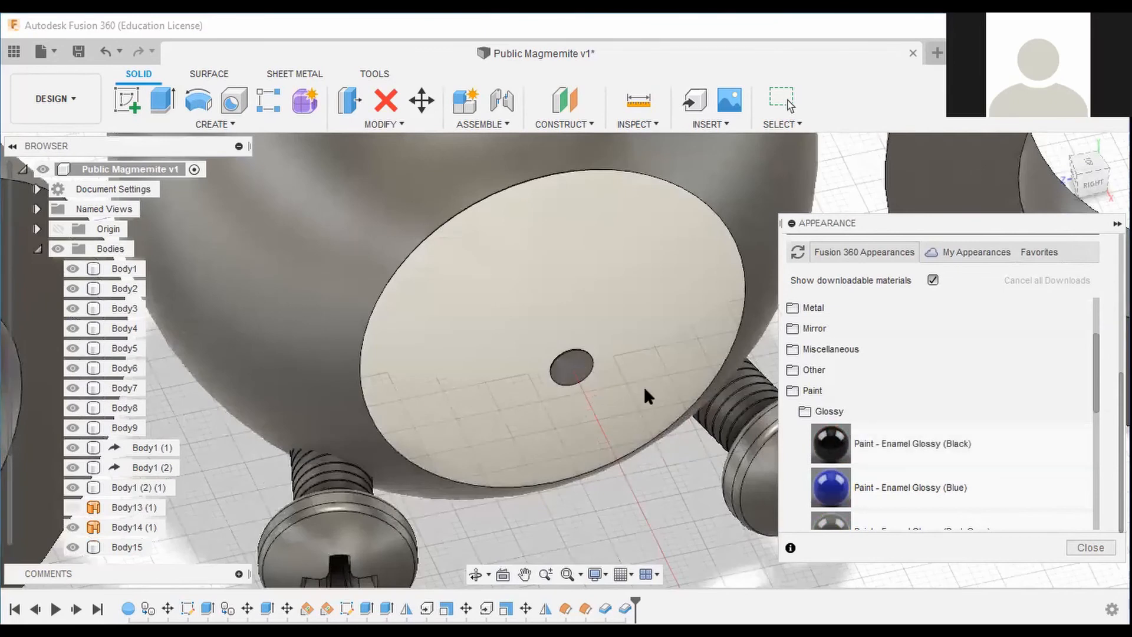
{"action": "scroll", "coordinate": [644, 386], "scroll_direction": "down", "scroll_amount": 5}
{"action": "left_click", "coordinate": [1073, 168]}
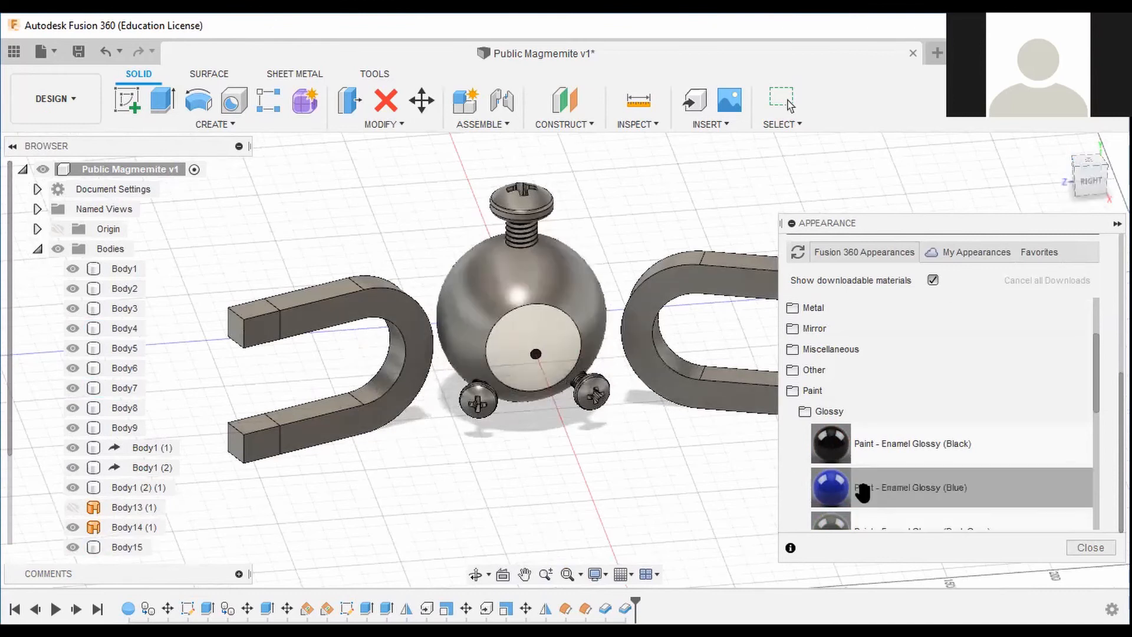
{"action": "left_click_drag", "start_coordinate": [843, 495], "coordinate": [263, 330]}
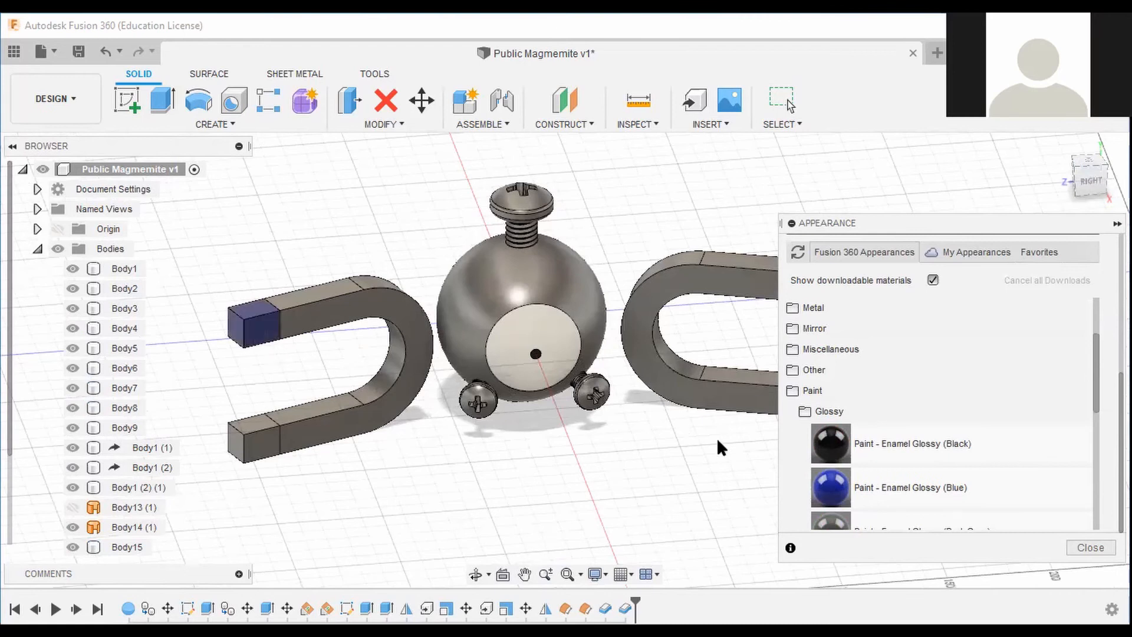
{"action": "middle_click_drag", "start_coordinate": [741, 426], "coordinate": [625, 394]}
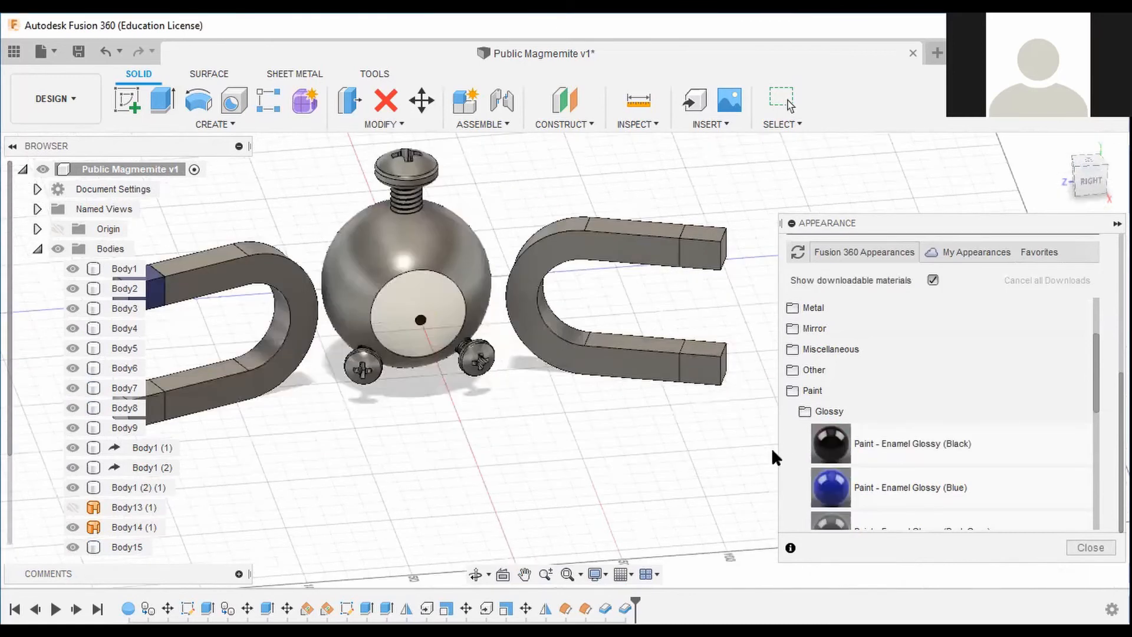
{"action": "left_click_drag", "start_coordinate": [725, 399], "coordinate": [719, 377]}
Apply Paint - Enamel Glossy (Red) to the upper end of the right magnet and the lower end of the left magnet.
{"action": "scroll", "coordinate": [841, 471], "scroll_direction": "down", "scroll_amount": 3}
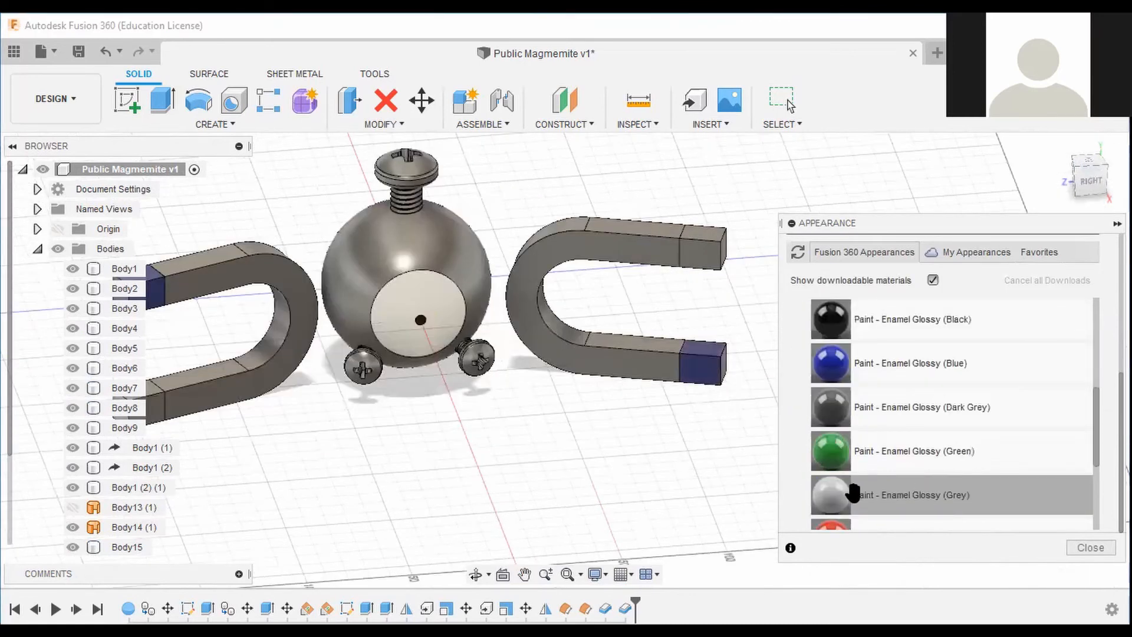
{"action": "scroll", "coordinate": [842, 472], "scroll_direction": "down", "scroll_amount": 5}
{"action": "left_click_drag", "start_coordinate": [831, 406], "coordinate": [701, 261]}
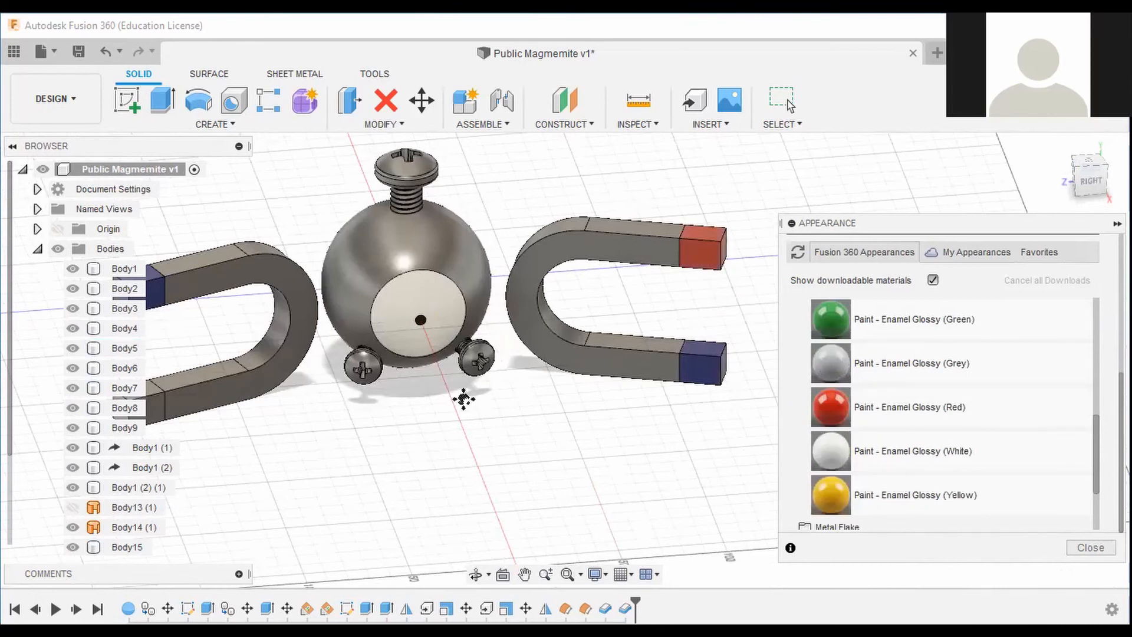
{"action": "middle_click_drag", "start_coordinate": [463, 399], "coordinate": [654, 398]}
{"action": "left_click_drag", "start_coordinate": [832, 410], "coordinate": [340, 407]}
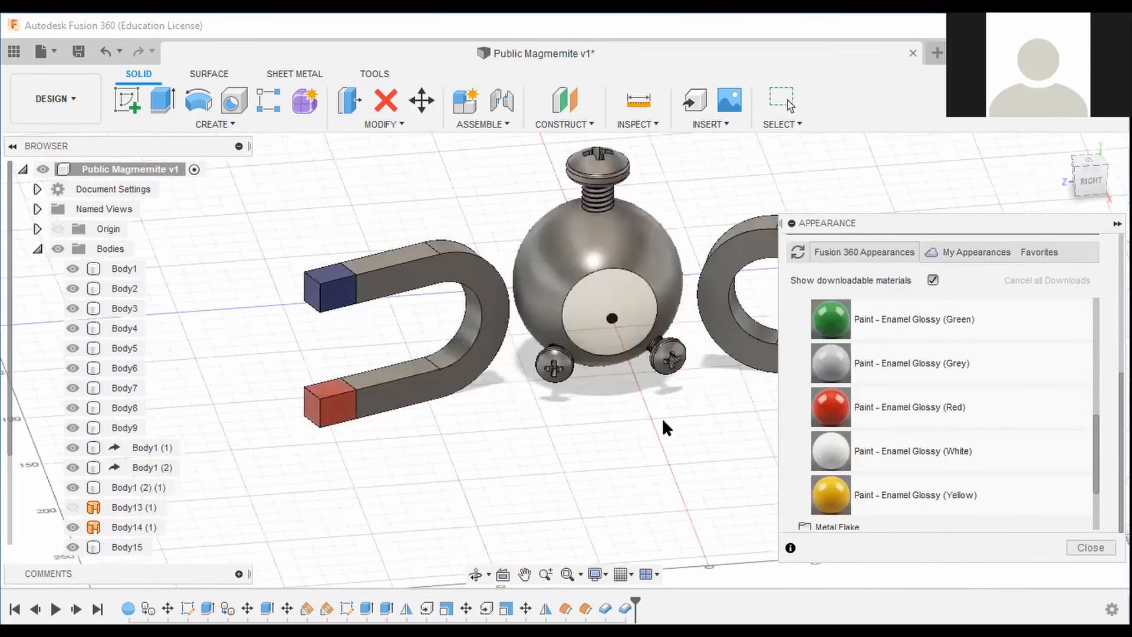
Adjust the red enamel appearance's colour to about RGB 238, 69, 54.
{"action": "scroll", "coordinate": [662, 417], "scroll_direction": "down", "scroll_amount": 2}
{"action": "middle_click_drag", "start_coordinate": [663, 417], "coordinate": [597, 449]}
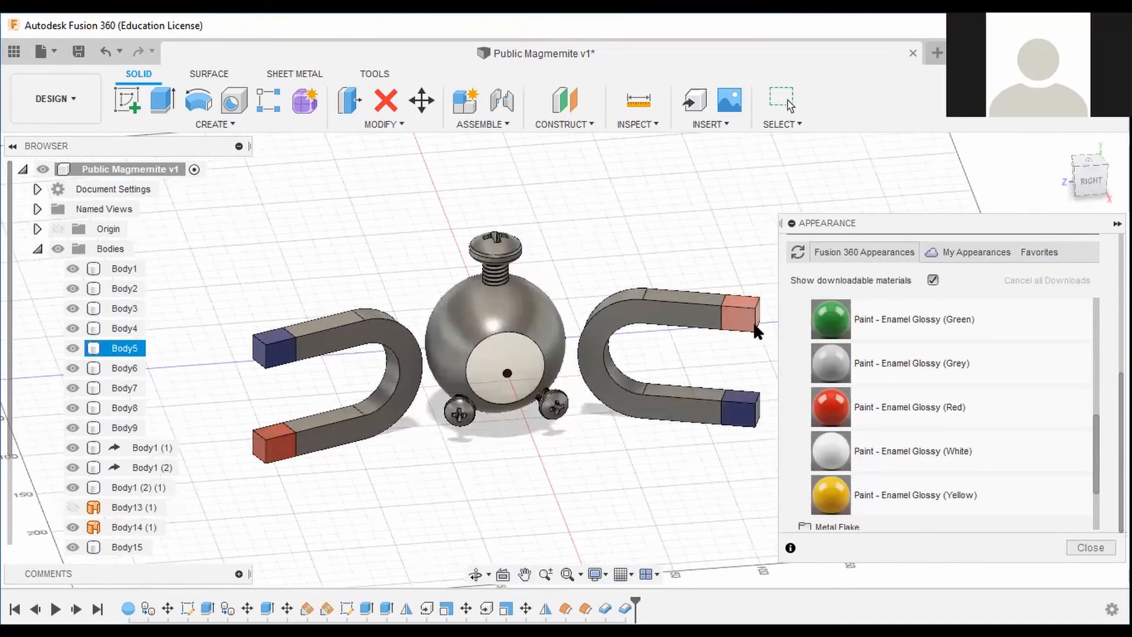
{"action": "scroll", "coordinate": [873, 346], "scroll_direction": "up", "scroll_amount": 8}
{"action": "scroll", "coordinate": [931, 351], "scroll_direction": "up", "scroll_amount": 2}
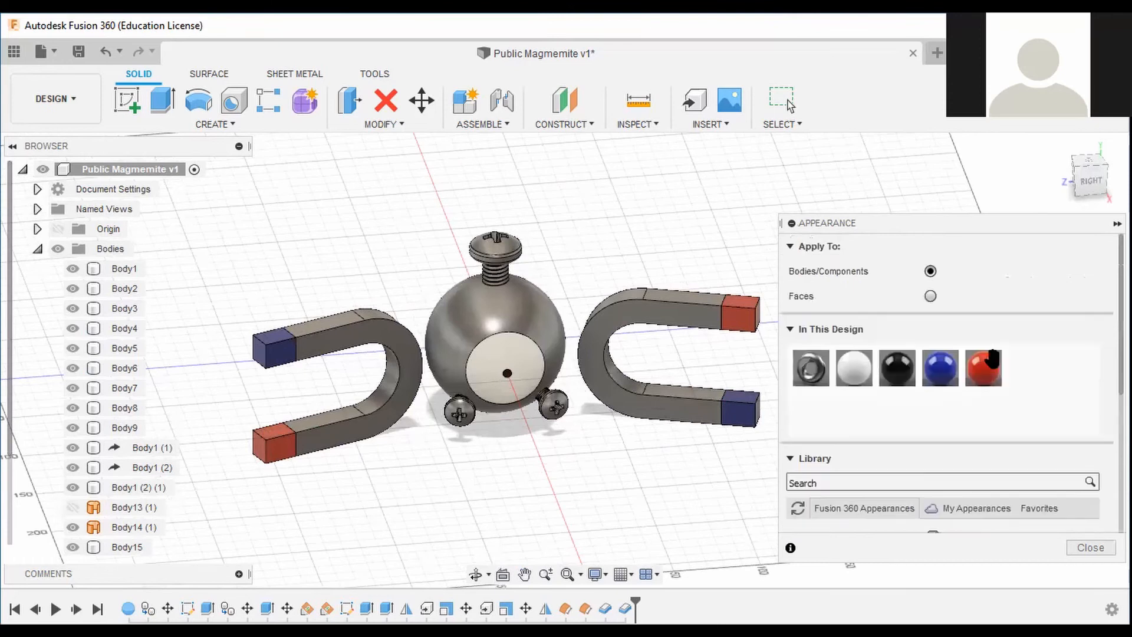
{"action": "double_click", "coordinate": [985, 368]}
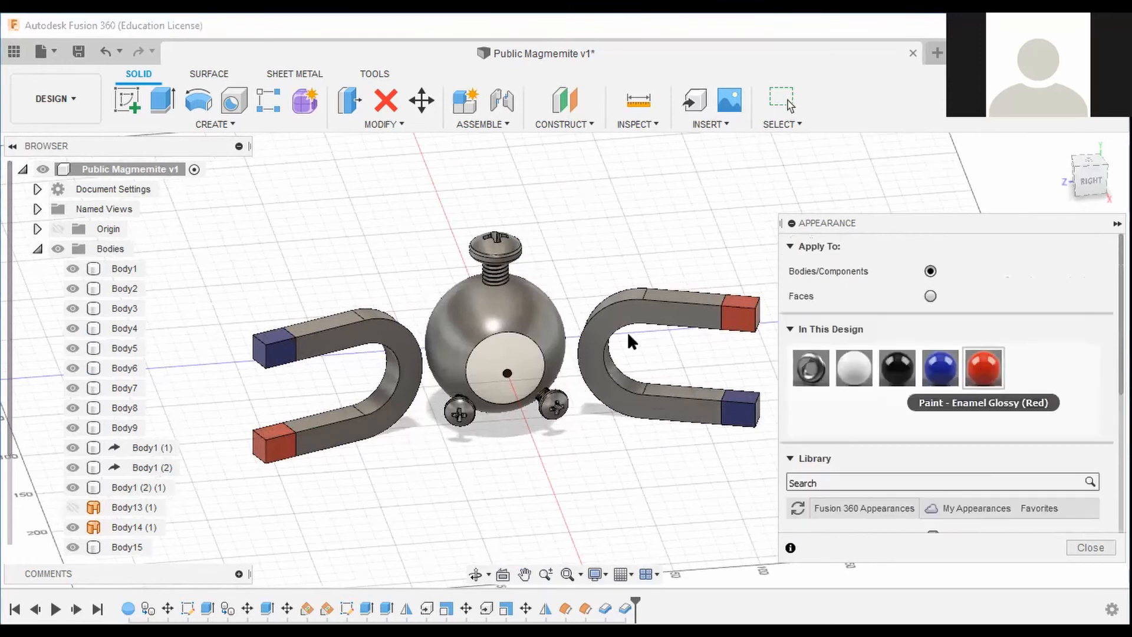
{"action": "mouse_move", "coordinate": [621, 332]}
{"action": "left_mouse_down"}
{"action": "mouse_move", "coordinate": [632, 313]}
{"action": "mouse_move", "coordinate": [574, 376]}
{"action": "mouse_move", "coordinate": [590, 386]}
{"action": "mouse_move", "coordinate": [630, 314]}
{"action": "mouse_move", "coordinate": [641, 319]}
{"action": "mouse_move", "coordinate": [628, 318]}
{"action": "left_mouse_up"}
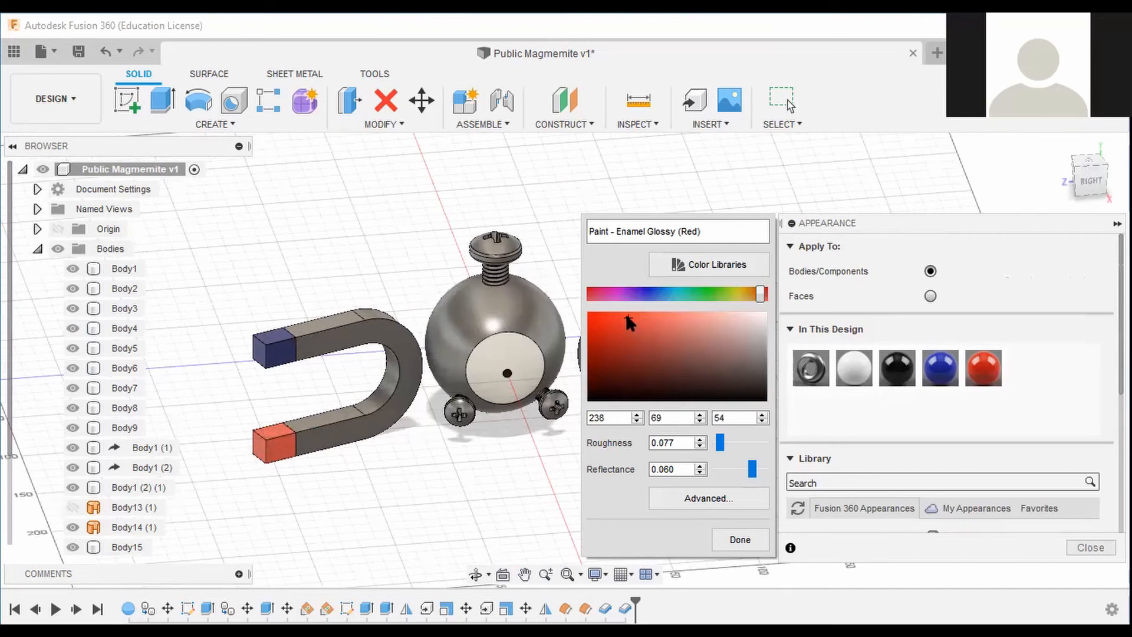
{"action": "left_click", "coordinate": [742, 540]}
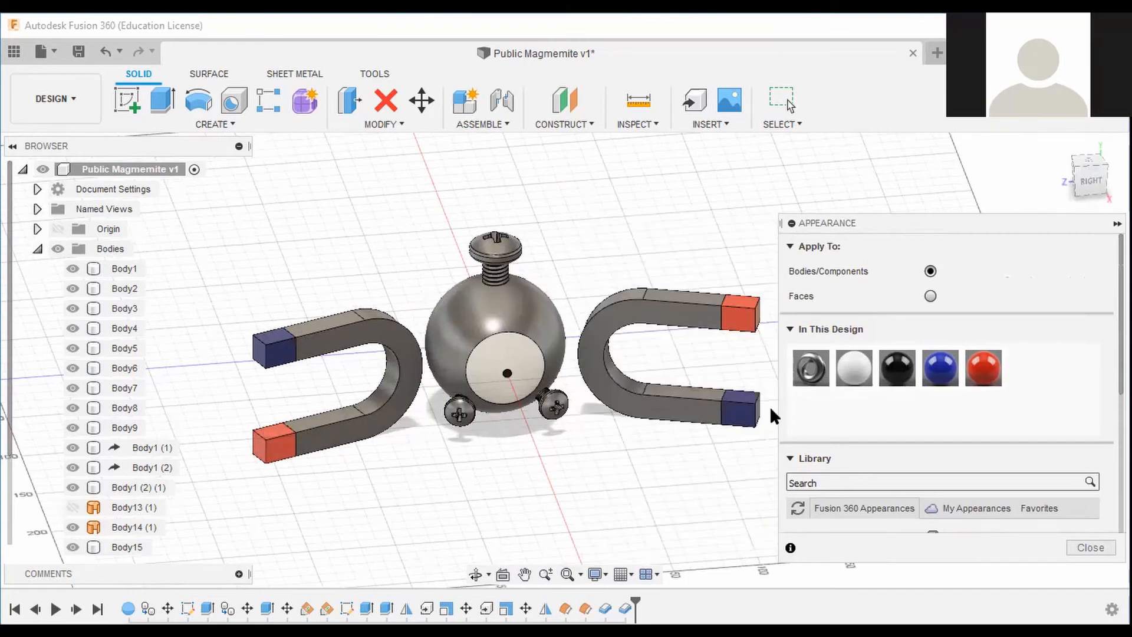
Adjust the blue enamel appearance's colour to about RGB 74, 88, 195.
{"action": "double_click", "coordinate": [942, 375]}
{"action": "left_click_drag", "start_coordinate": [649, 343], "coordinate": [655, 332]}
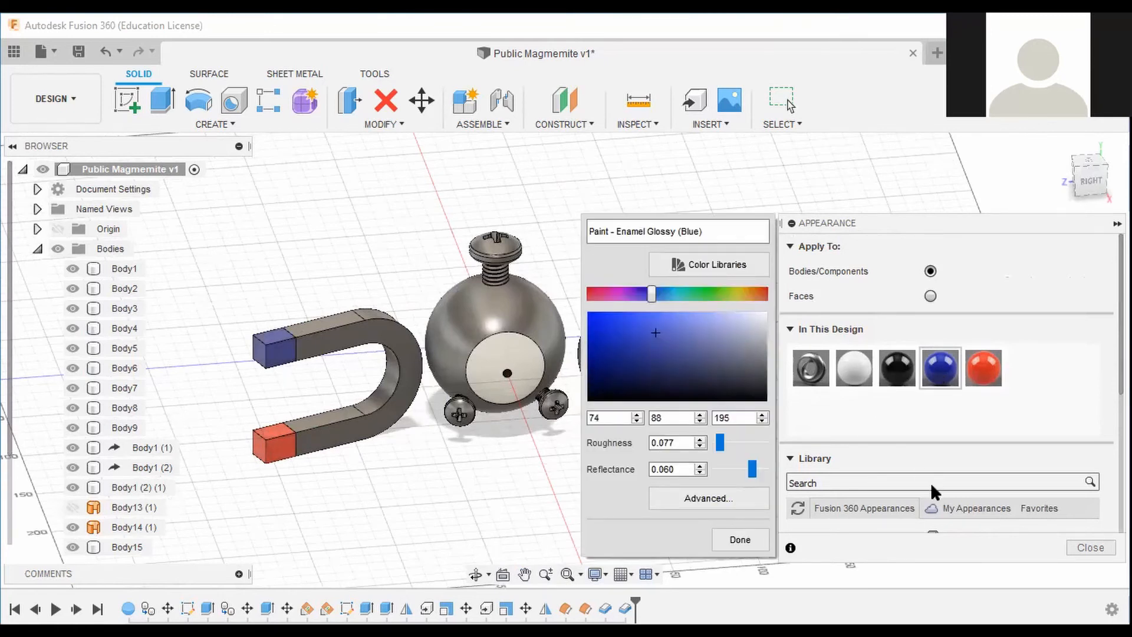
{"action": "left_click", "coordinate": [744, 538]}
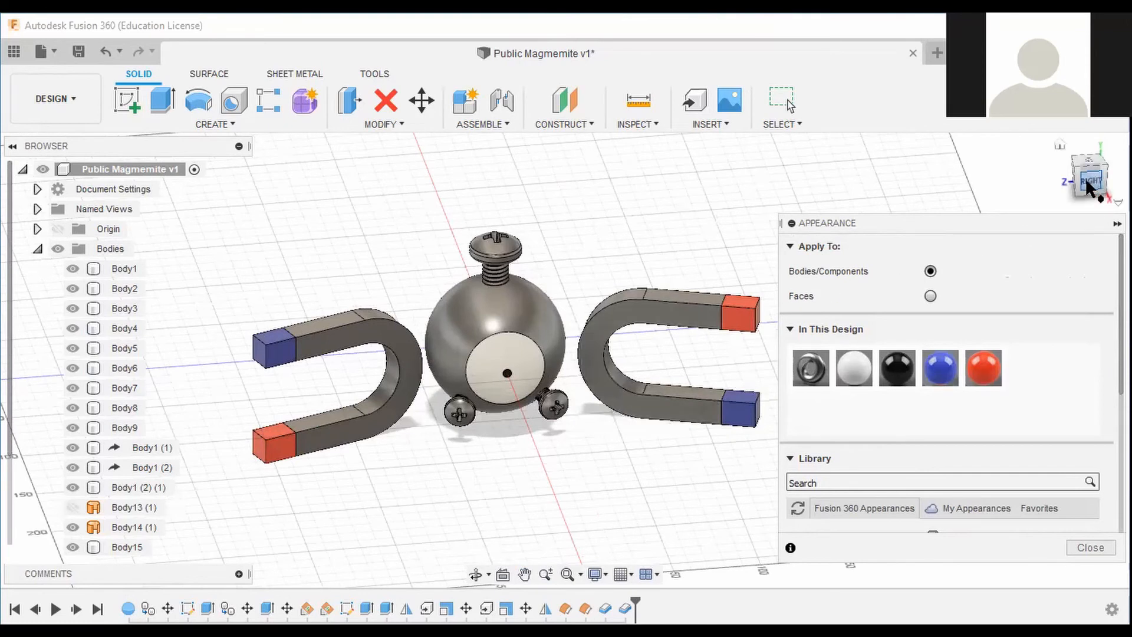
Lighten the Steel - Satin appearance's colour to about RGB 207, 207, 207.
{"action": "left_click_drag", "start_coordinate": [1086, 180], "coordinate": [1098, 183]}
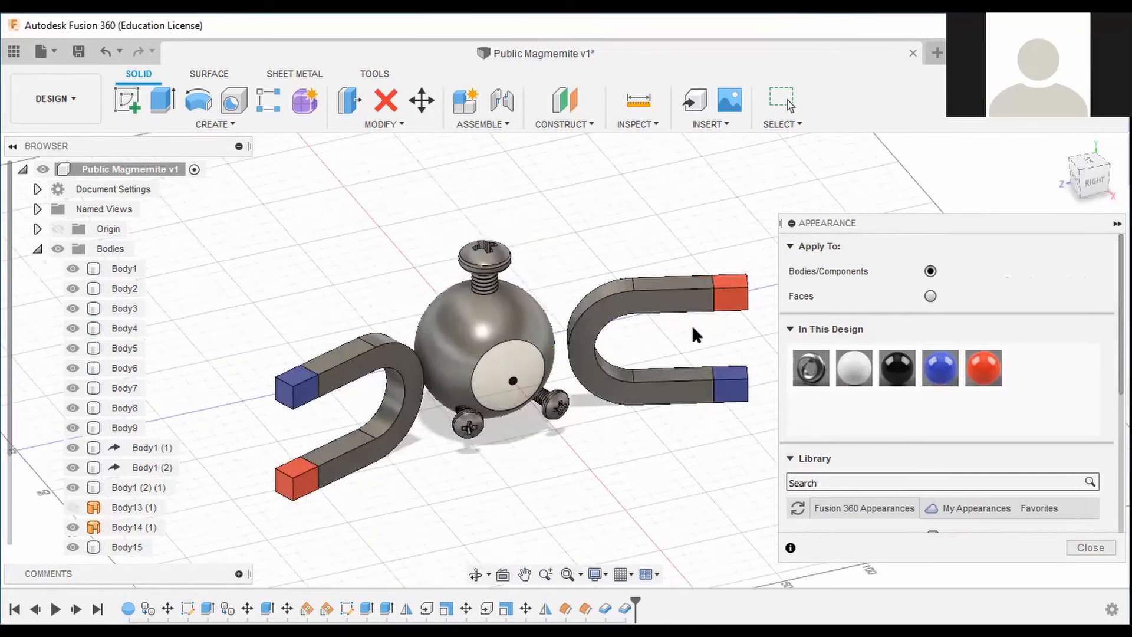
{"action": "middle_click_drag", "start_coordinate": [699, 336], "coordinate": [705, 353]}
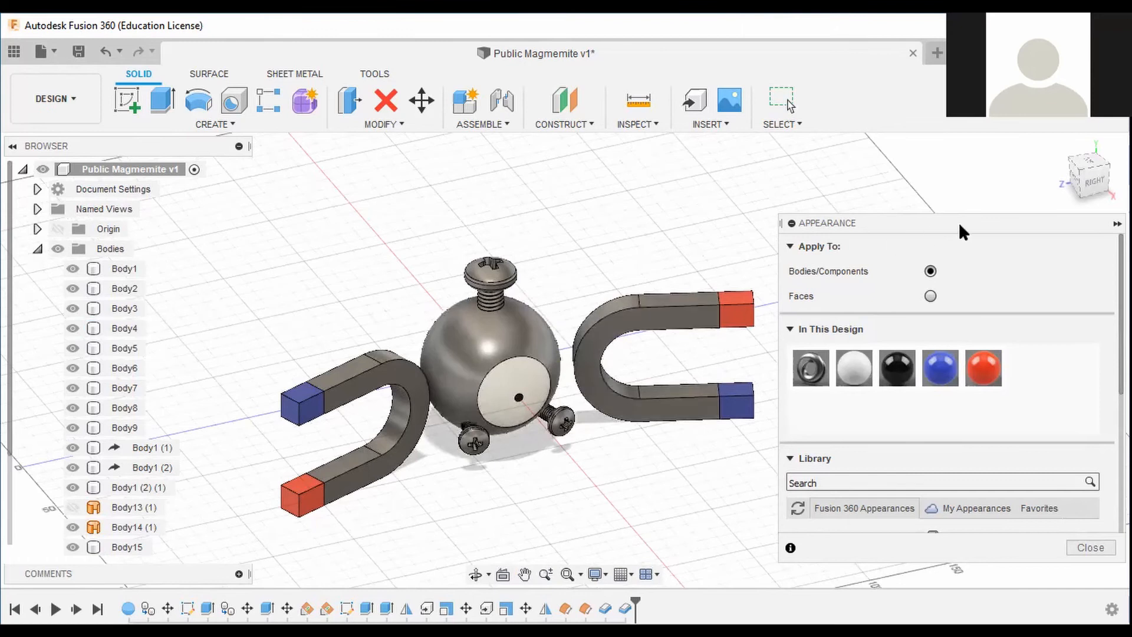
{"action": "scroll", "coordinate": [879, 409], "scroll_direction": "down", "scroll_amount": 1}
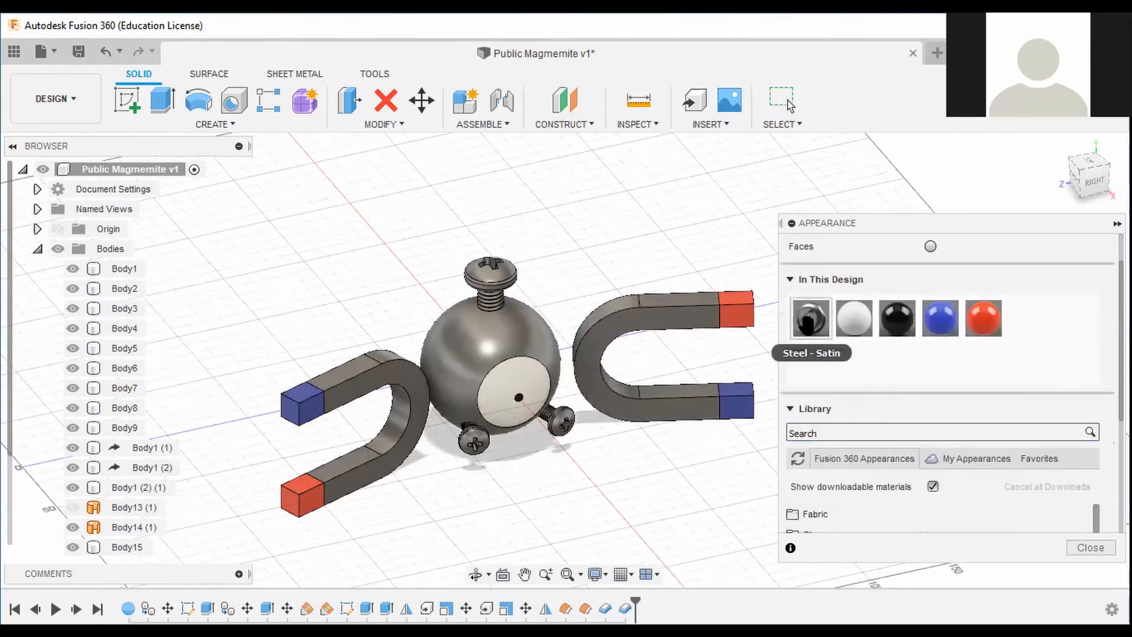
{"action": "double_click", "coordinate": [810, 319]}
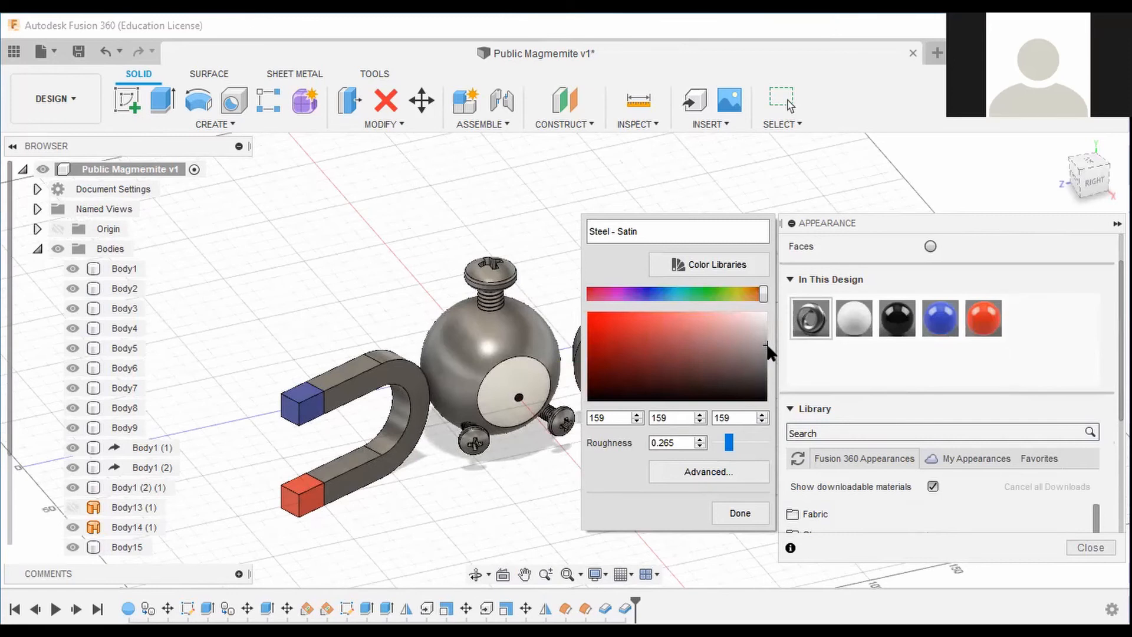
{"action": "left_click_drag", "start_coordinate": [767, 347], "coordinate": [767, 330]}
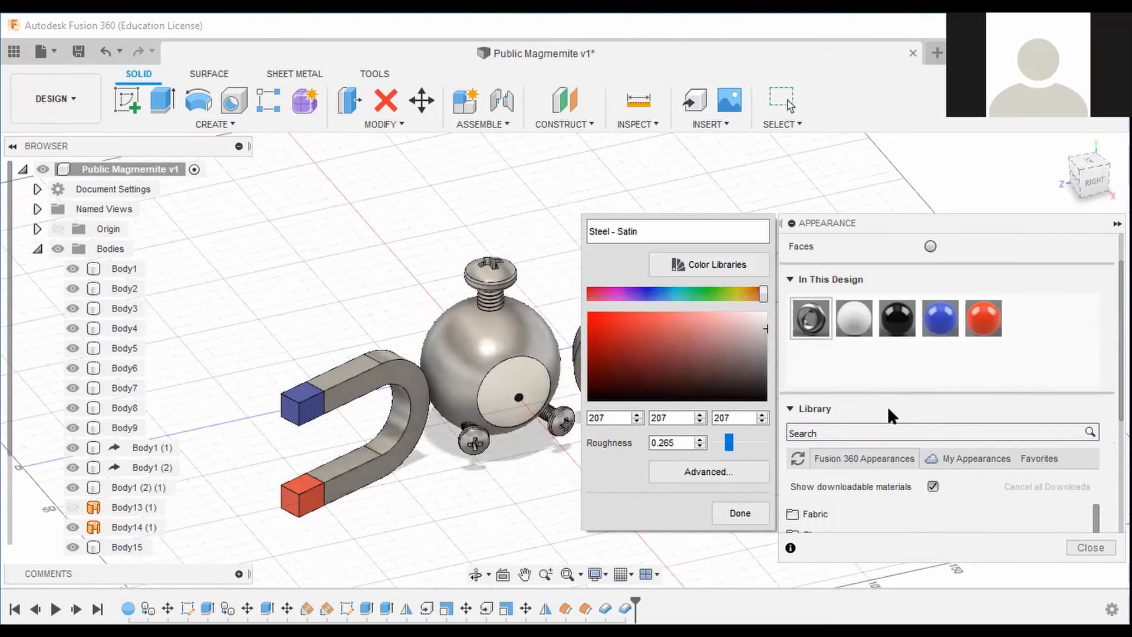
{"action": "left_click", "coordinate": [724, 474]}
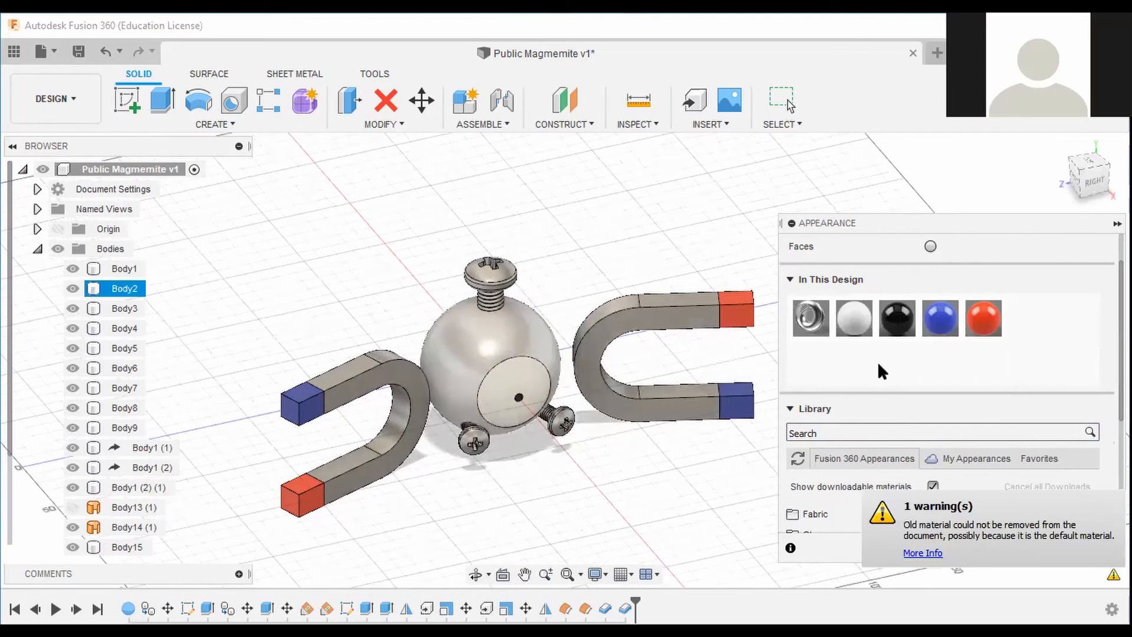
Undo the last two appearance changes.
{"action": "left_click_drag", "start_coordinate": [1092, 178], "coordinate": [1089, 180]}
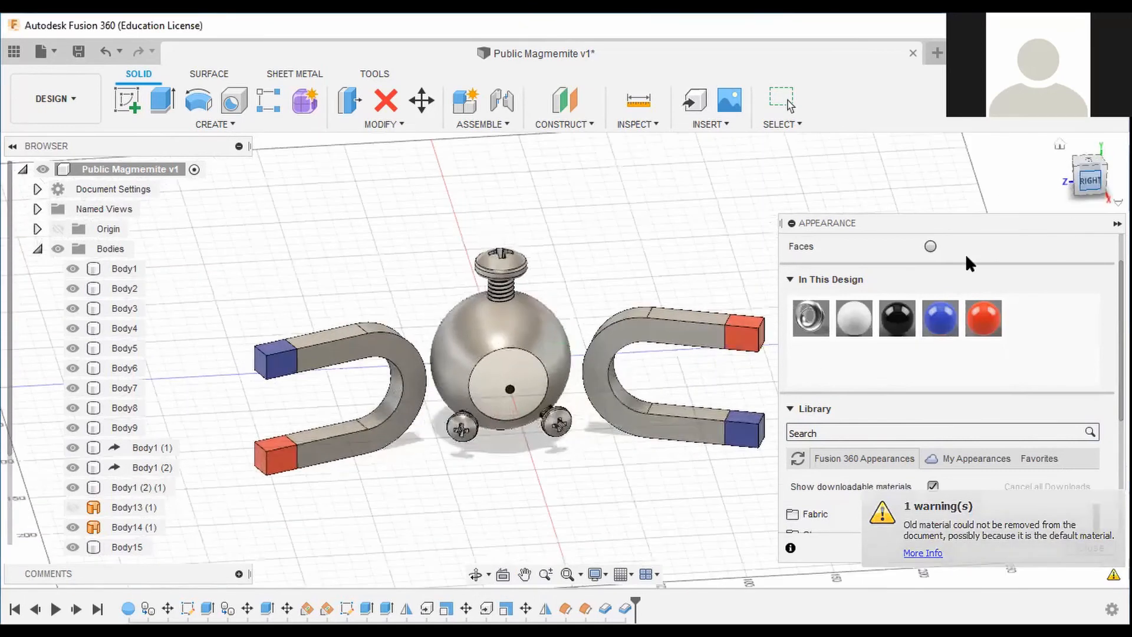
{"action": "left_click", "coordinate": [108, 52]}
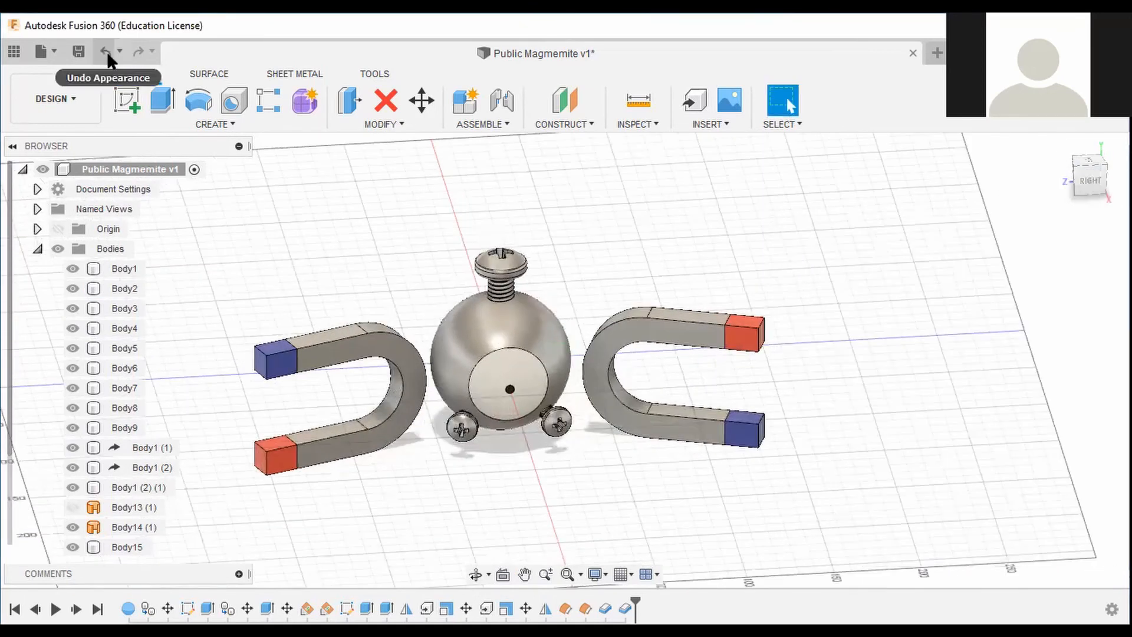
{"action": "left_click", "coordinate": [106, 52]}
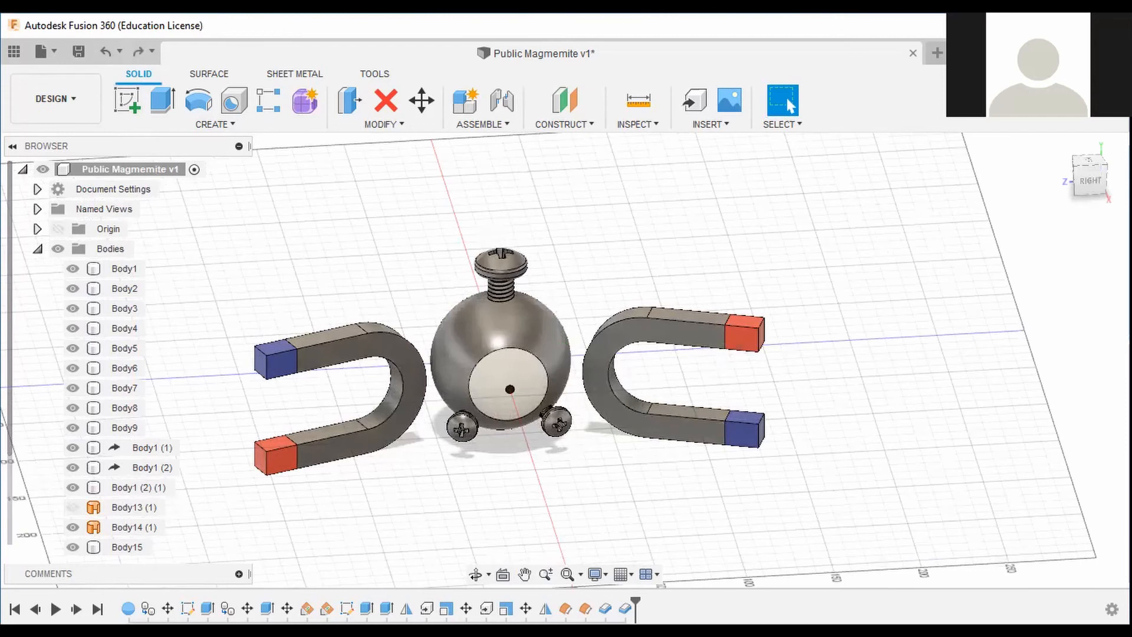
Repeat the previous appearance on the sphere's face.
{"action": "right_click", "coordinate": [536, 345]}
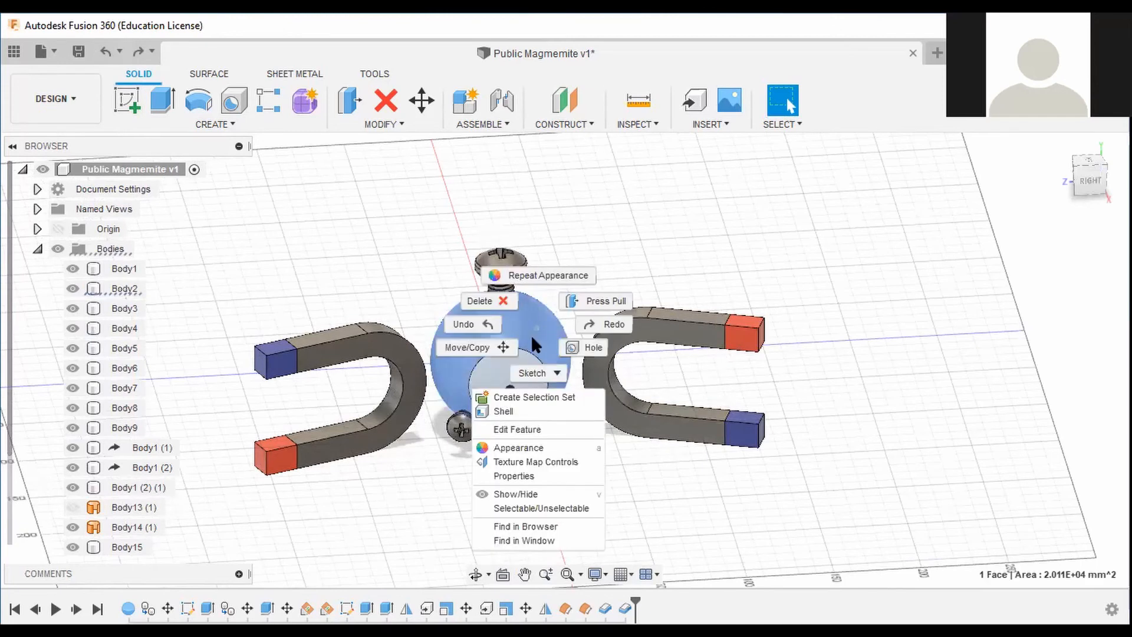
{"action": "left_click", "coordinate": [538, 279]}
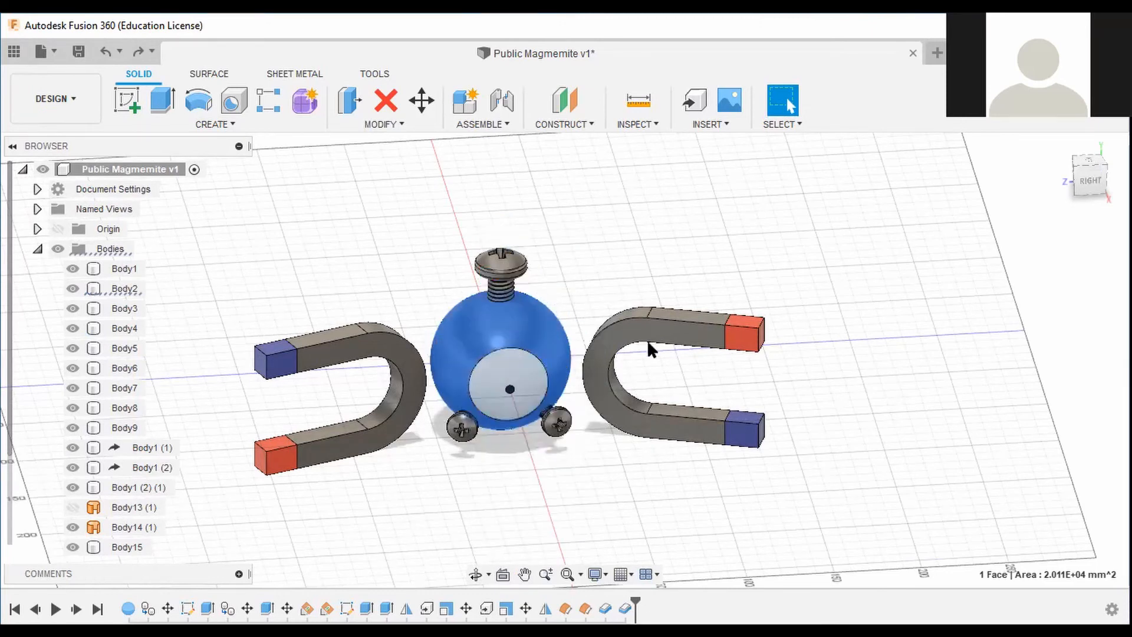
Duplicate the Steel - Satin appearance in this design.
{"action": "key", "text": "a"}
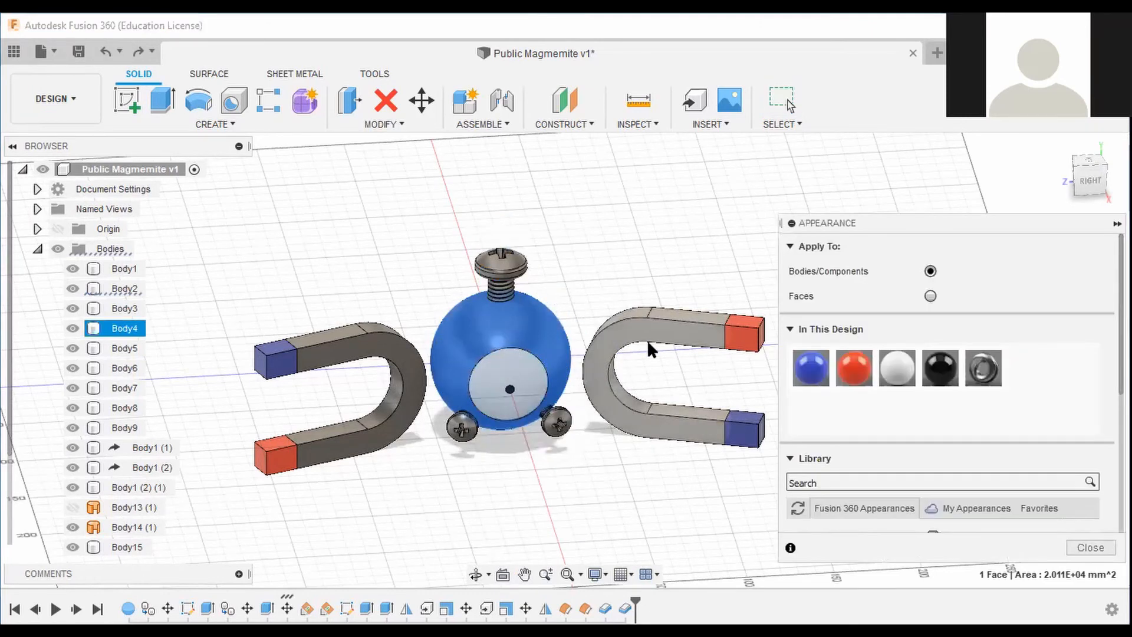
{"action": "right_click", "coordinate": [995, 370]}
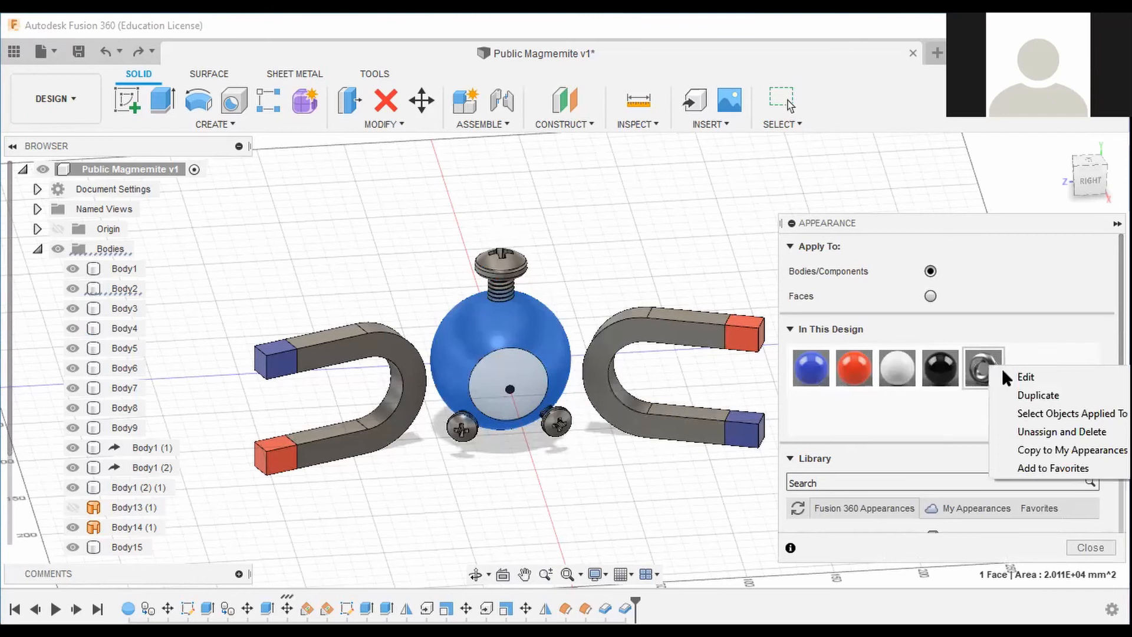
{"action": "left_click", "coordinate": [1036, 395]}
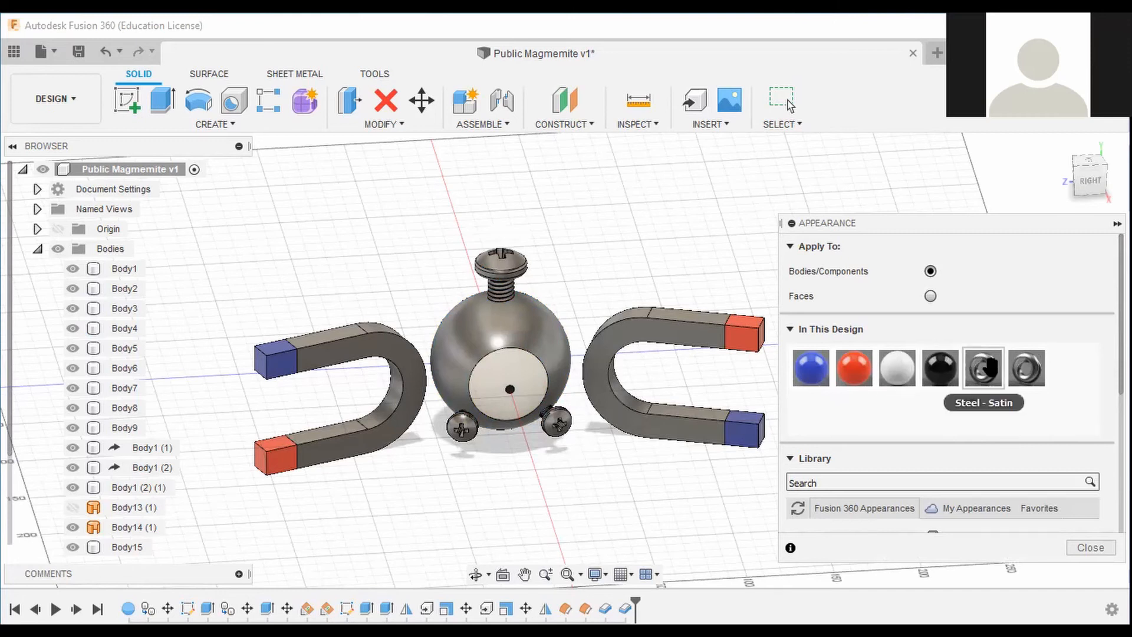
Edit the sphere's Steel - Satin appearance colour to about RGB 205, 205, 205.
{"action": "right_click", "coordinate": [990, 369]}
{"action": "left_click", "coordinate": [979, 372]}
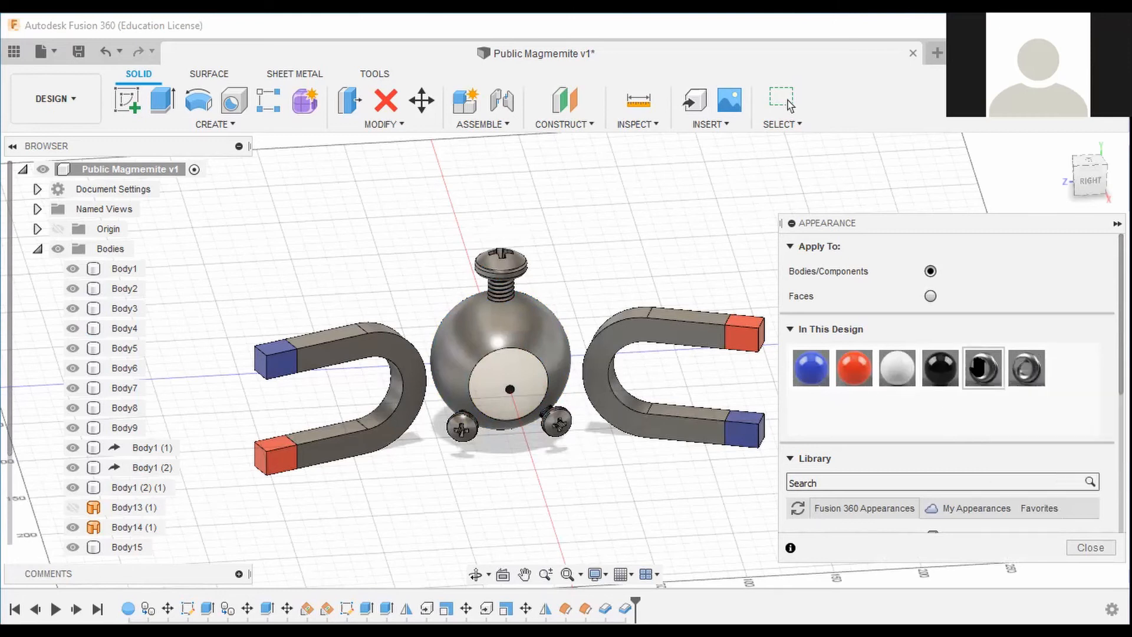
{"action": "right_click", "coordinate": [978, 374]}
{"action": "left_click", "coordinate": [1014, 380]}
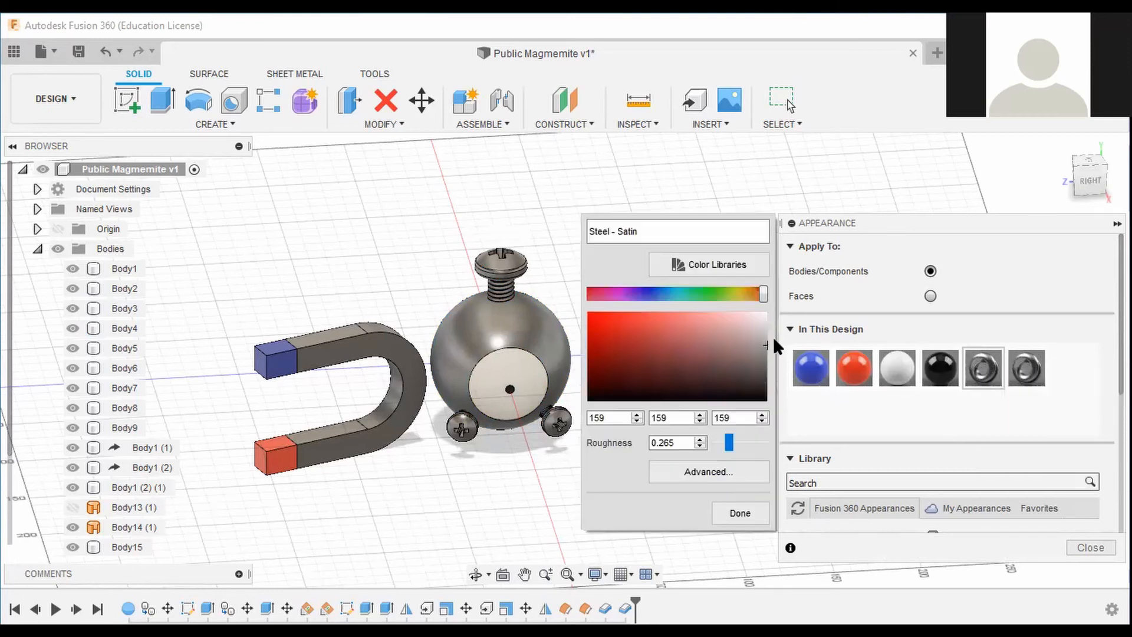
{"action": "left_click_drag", "start_coordinate": [766, 346], "coordinate": [769, 331]}
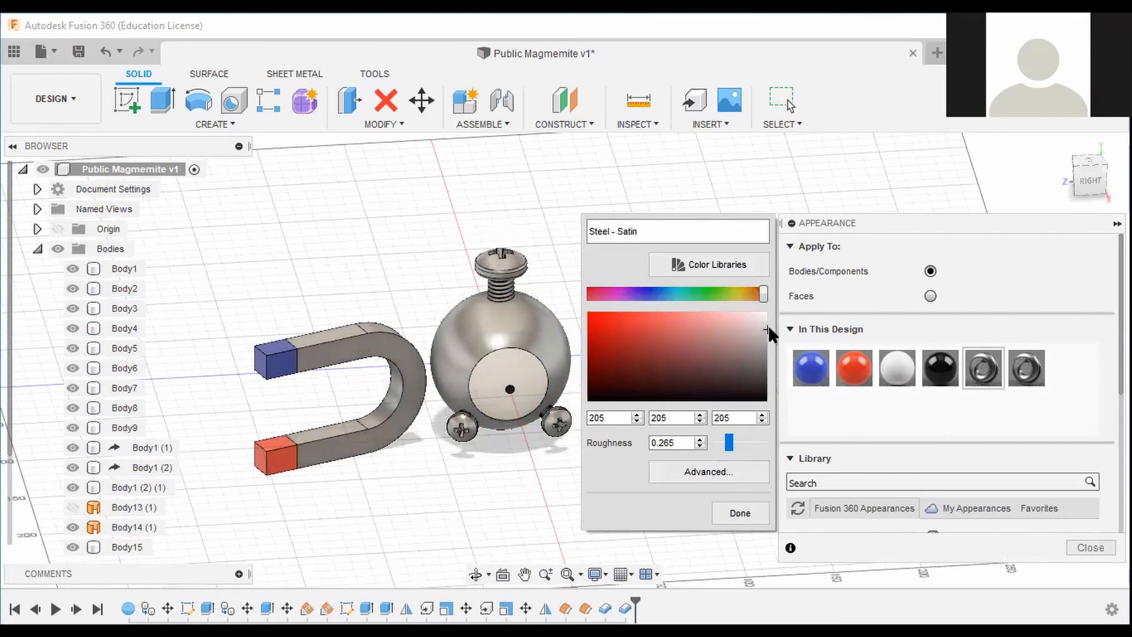
{"action": "left_click", "coordinate": [738, 513]}
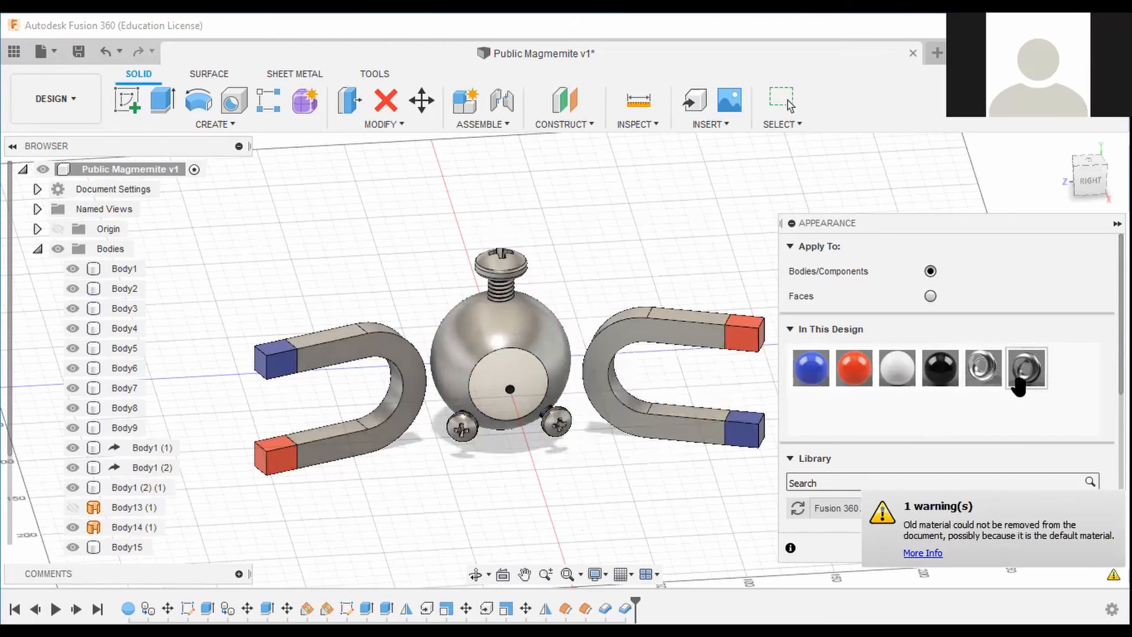
Apply the duplicated Steel - Satin appearance to the two lower screws on the sphere.
{"action": "left_click_drag", "start_coordinate": [1019, 384], "coordinate": [662, 434]}
{"action": "left_click_drag", "start_coordinate": [1027, 368], "coordinate": [465, 432]}
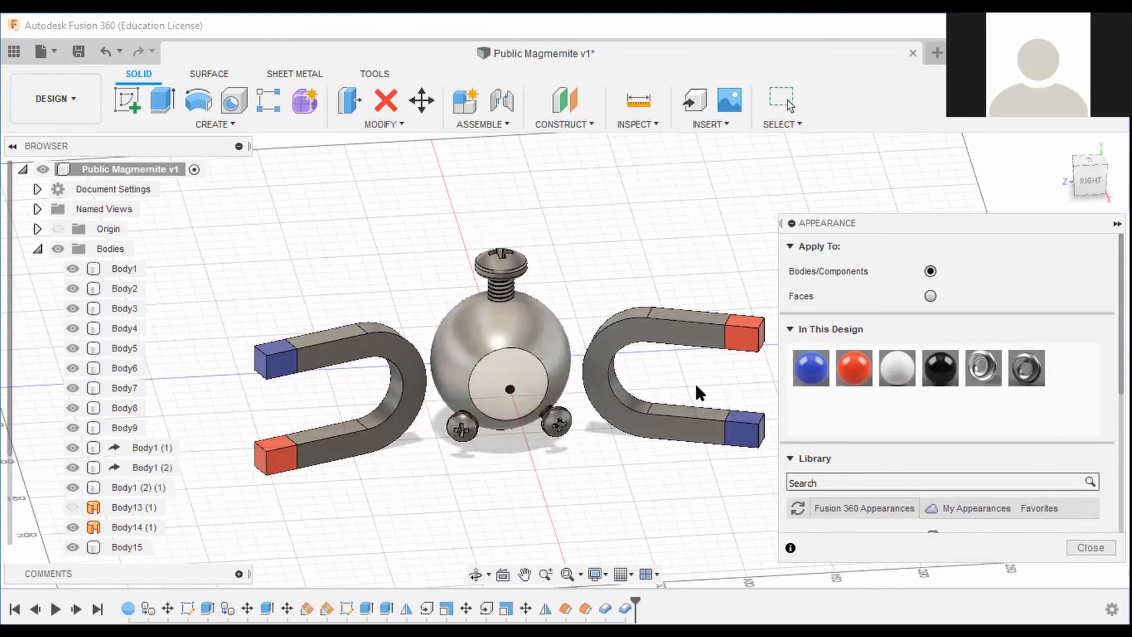
{"action": "left_click", "coordinate": [1085, 187]}
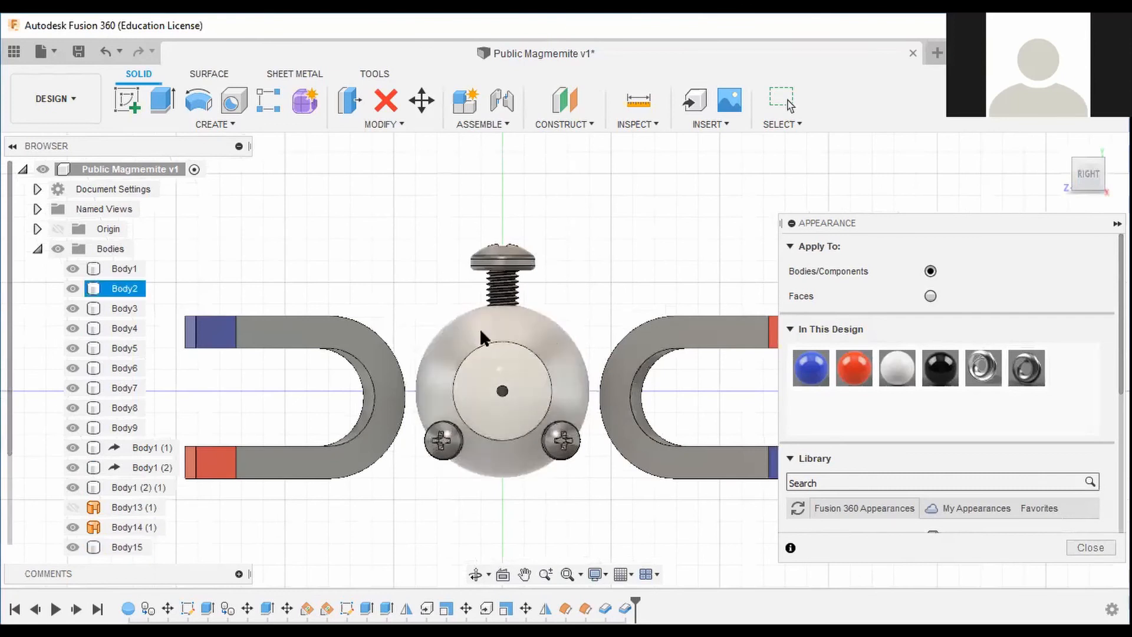
{"action": "left_click_drag", "start_coordinate": [1089, 180], "coordinate": [1113, 206]}
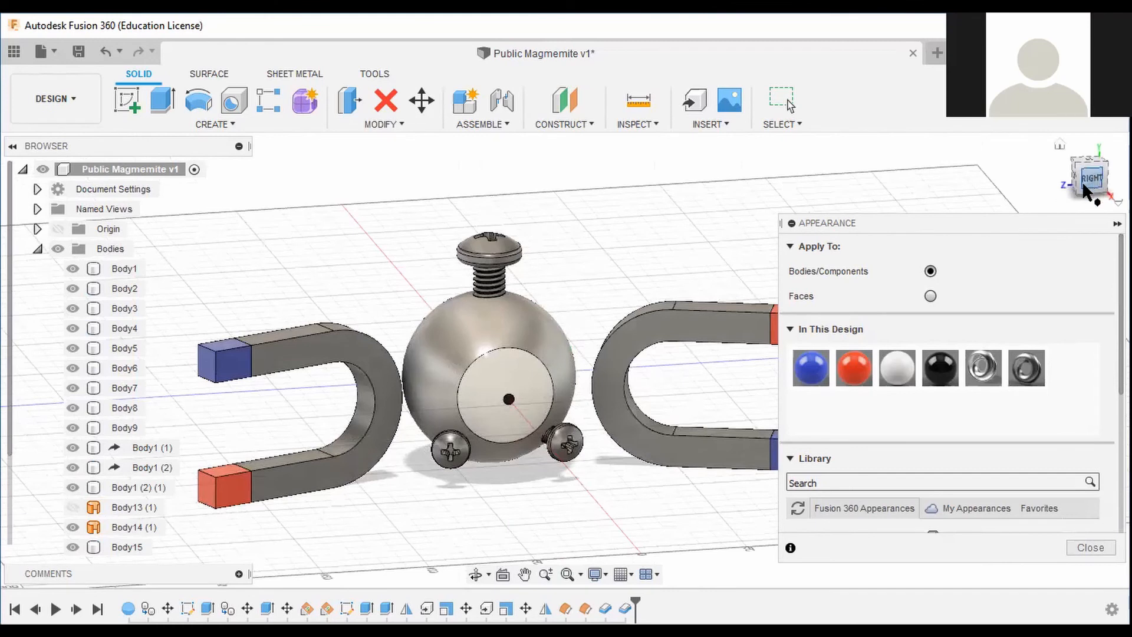
{"action": "left_click", "coordinate": [1060, 145]}
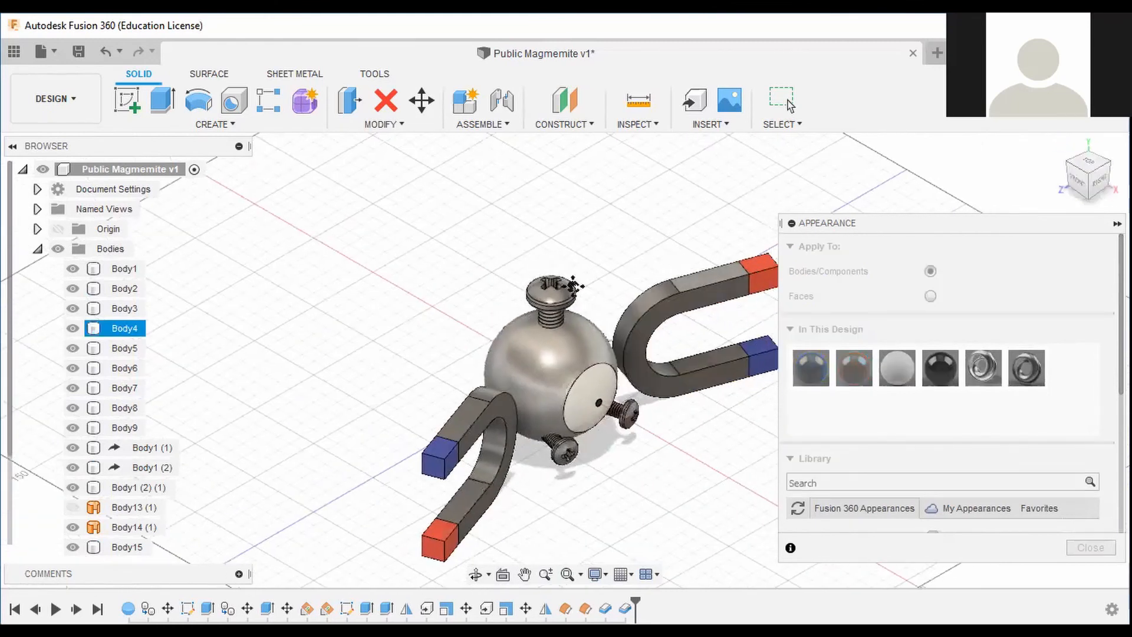
Switch to the Render workspace and collapse the Bodies folder in the browser.
{"action": "left_click", "coordinate": [53, 99]}
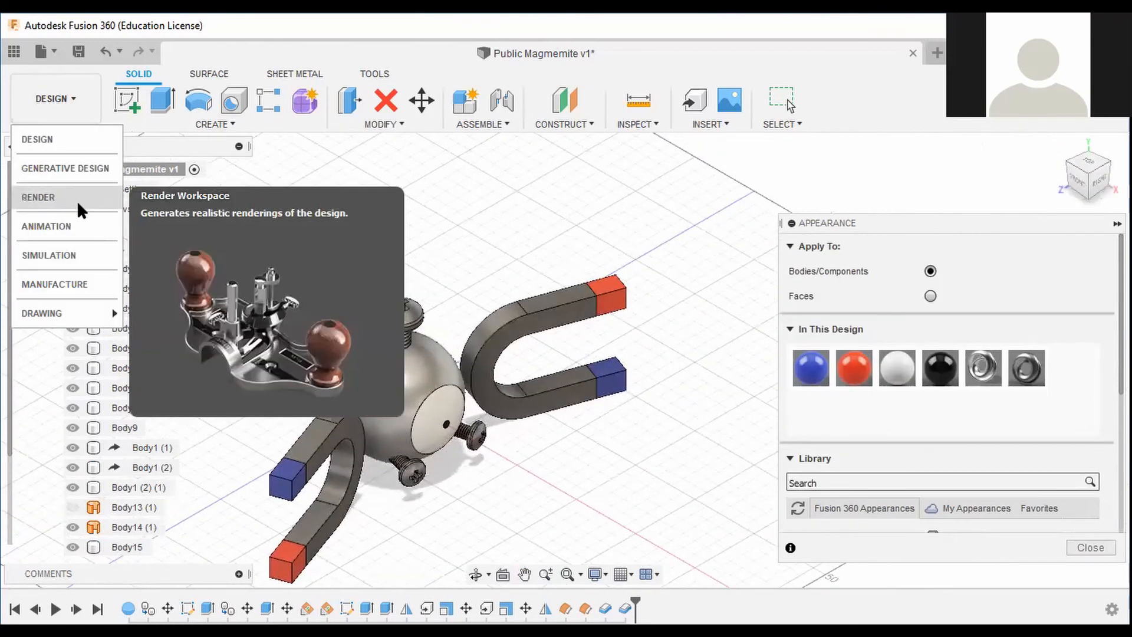
{"action": "left_click", "coordinate": [38, 198]}
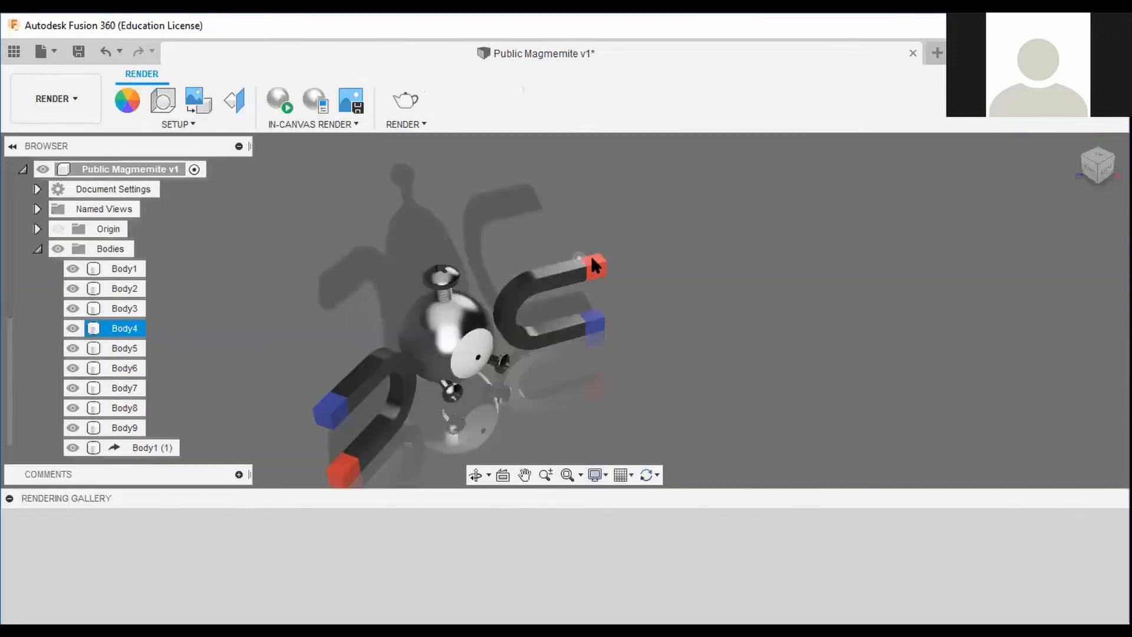
{"action": "left_click", "coordinate": [1099, 172]}
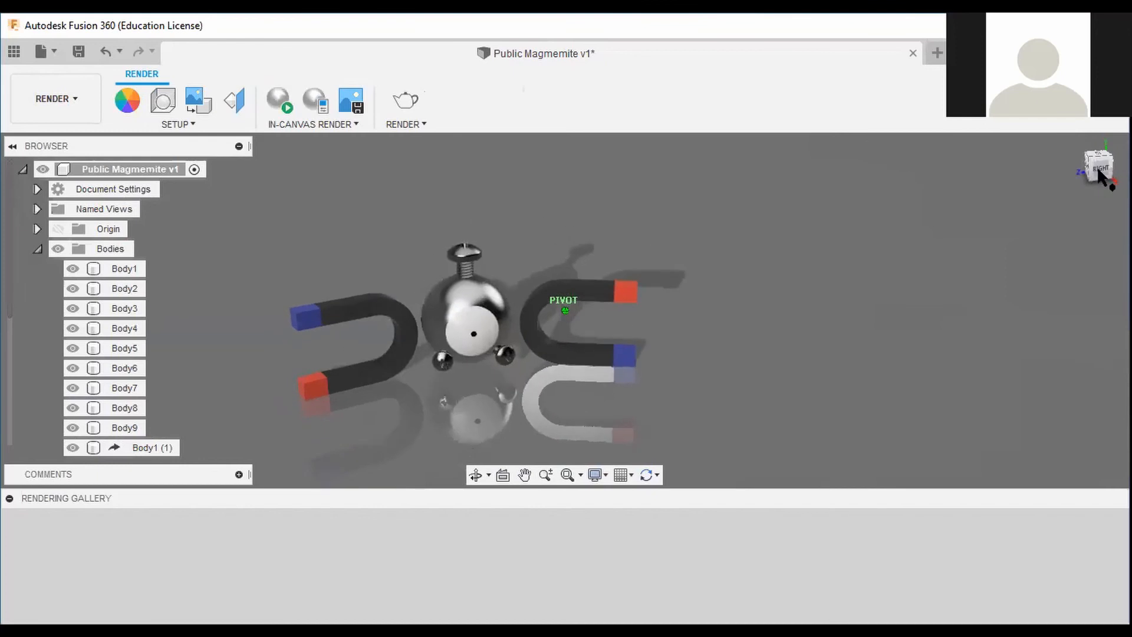
{"action": "middle_click_drag", "start_coordinate": [861, 304], "coordinate": [983, 341]}
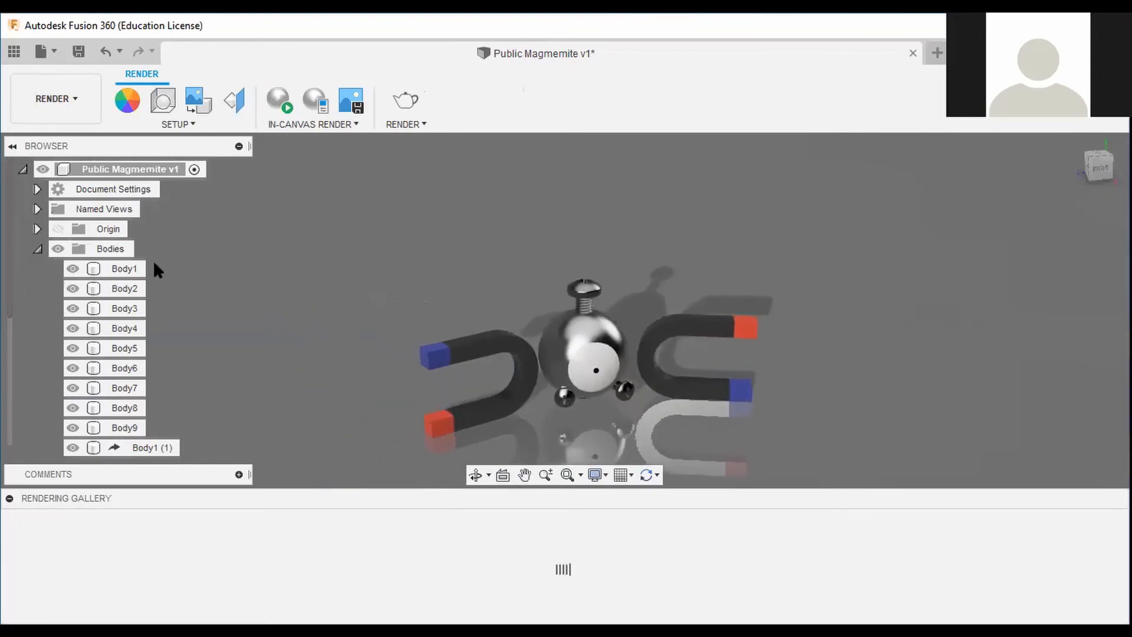
{"action": "left_click", "coordinate": [37, 248]}
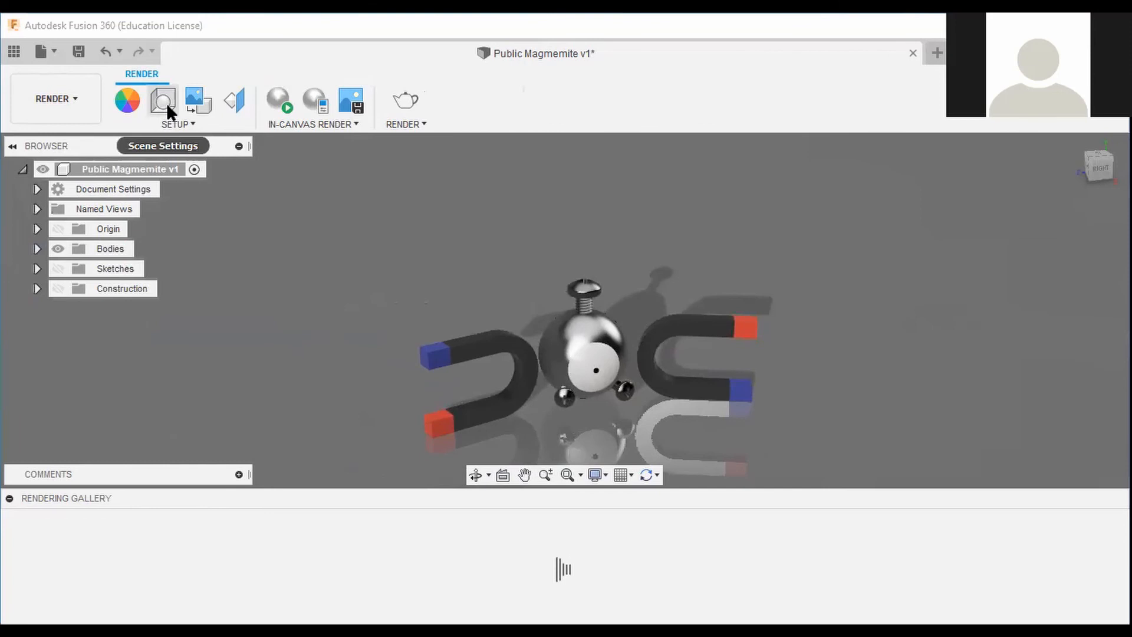
Open Scene Settings and set the environment from the library to Grid Light, trying Cool Light first.
{"action": "left_click", "coordinate": [163, 100]}
{"action": "left_click", "coordinate": [1005, 228]}
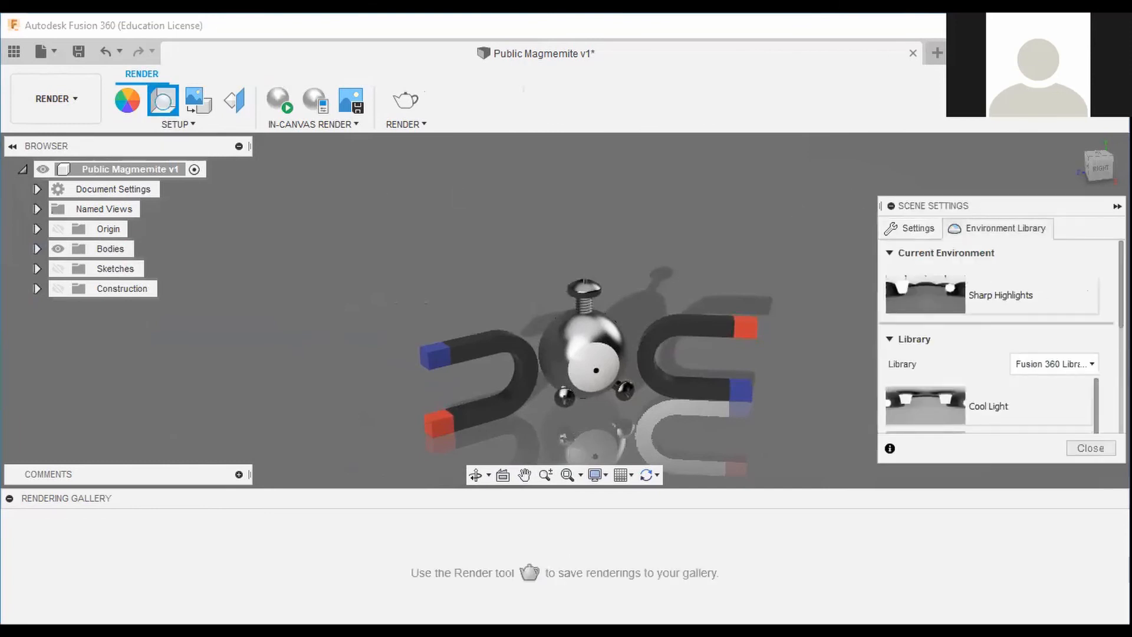
{"action": "scroll", "coordinate": [1074, 326], "scroll_direction": "down", "scroll_amount": 2}
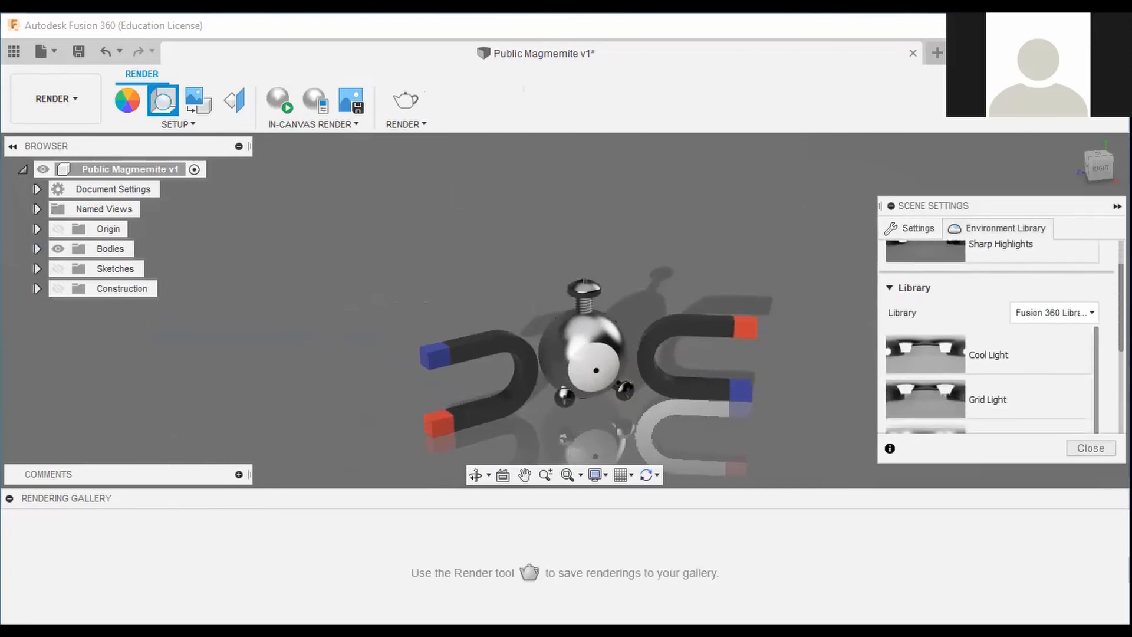
{"action": "scroll", "coordinate": [1086, 264], "scroll_direction": "up", "scroll_amount": 2}
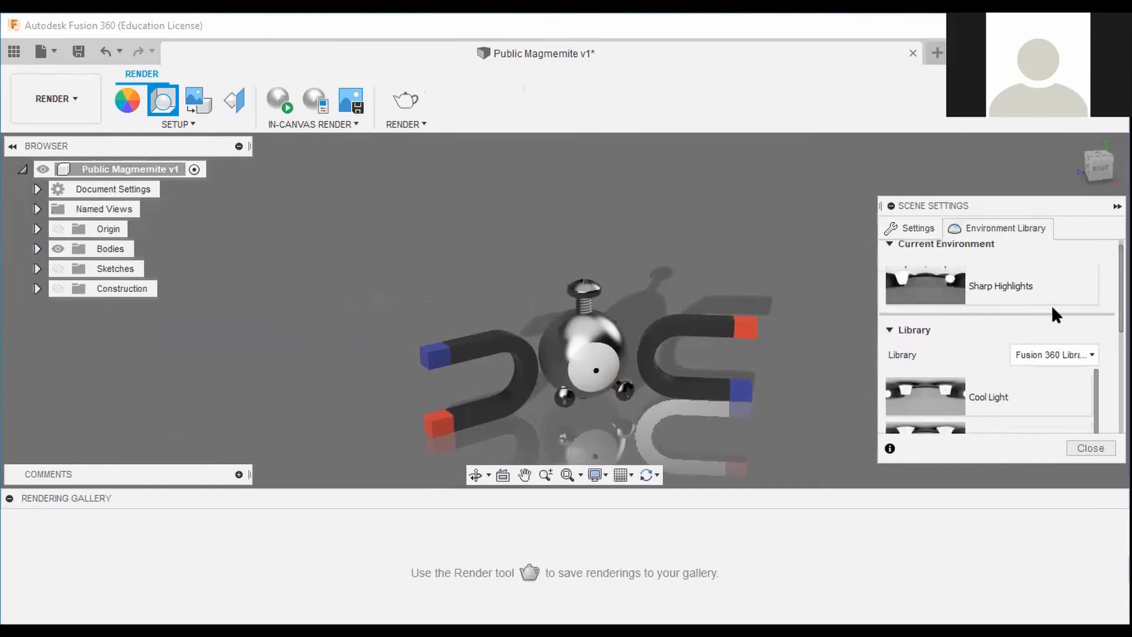
{"action": "double_click", "coordinate": [954, 405]}
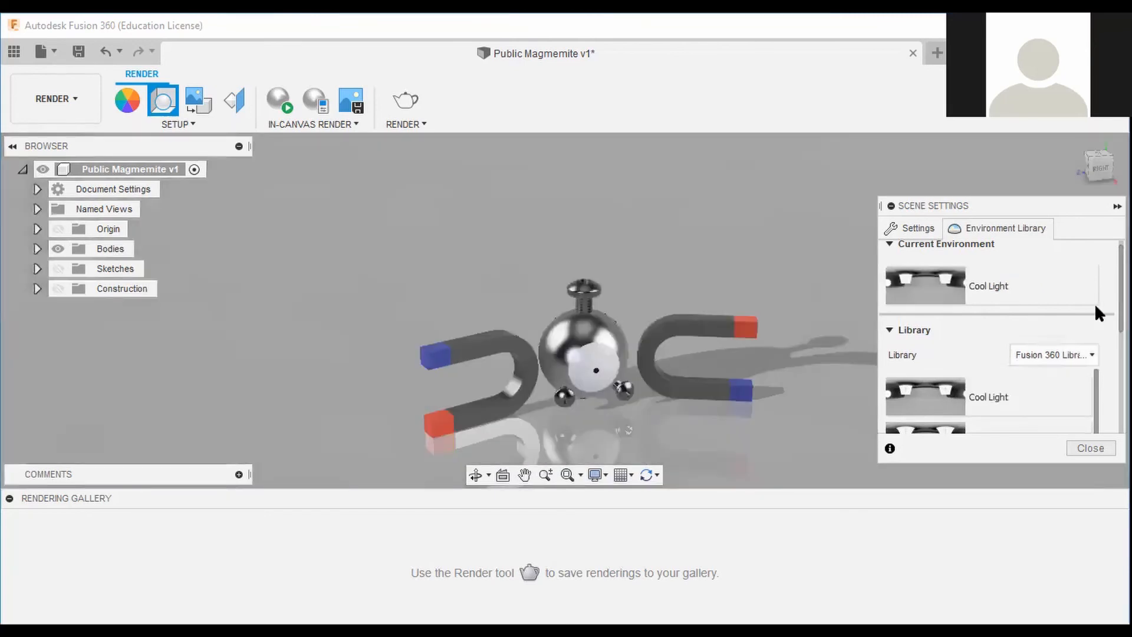
{"action": "scroll", "coordinate": [1002, 392], "scroll_direction": "down", "scroll_amount": 1}
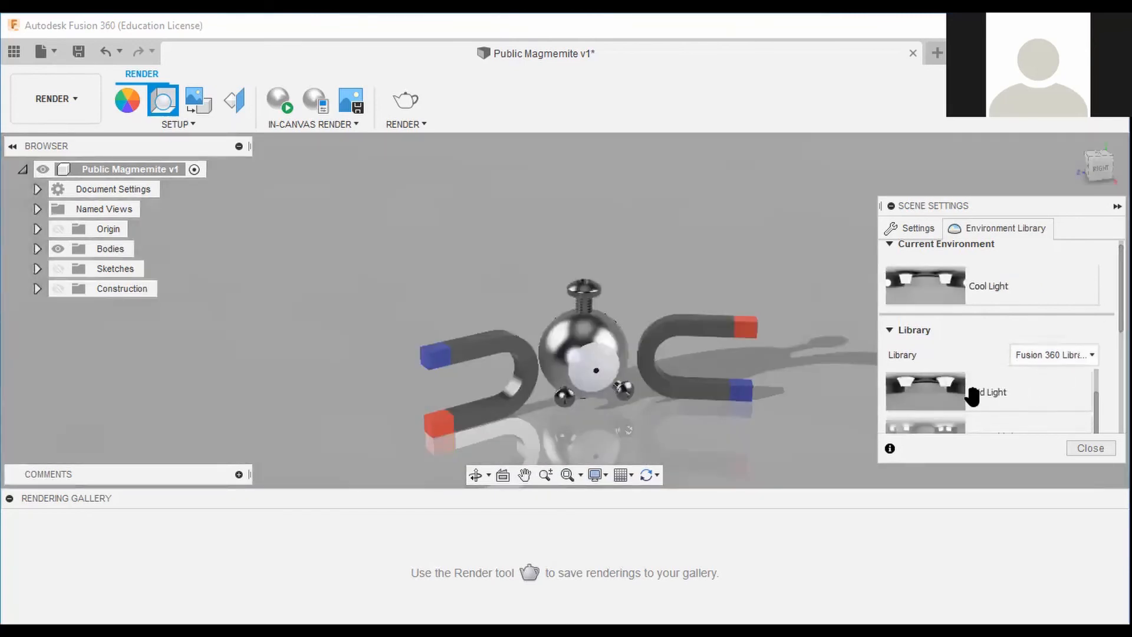
{"action": "double_click", "coordinate": [930, 402]}
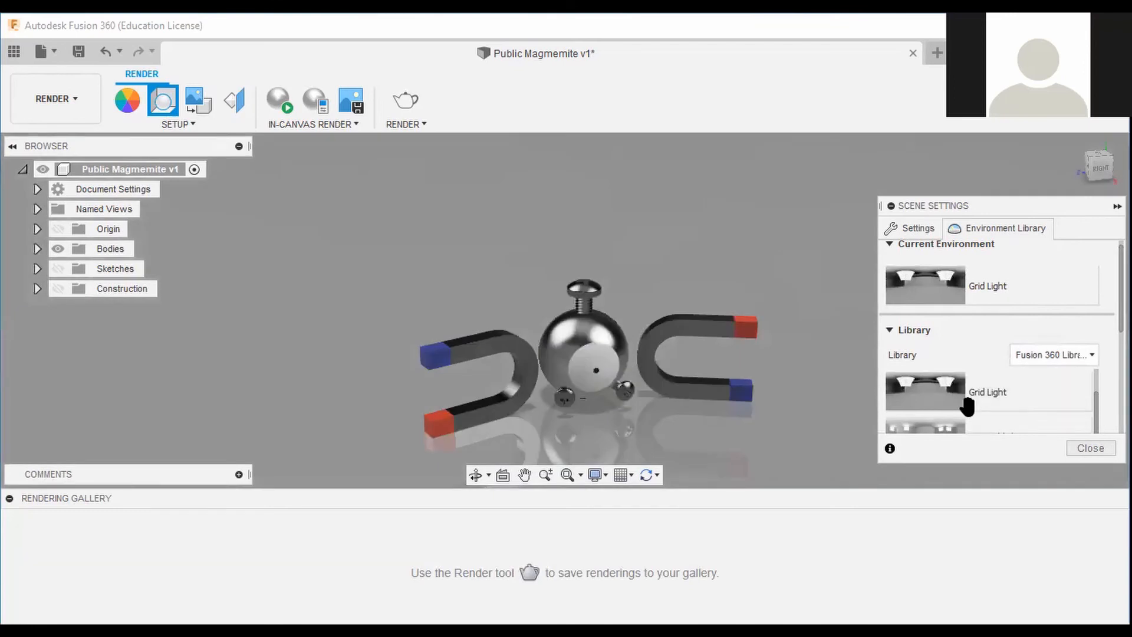
Preview several library environments in turn, ending with Warm Light as the scene environment.
{"action": "scroll", "coordinate": [967, 406], "scroll_direction": "down", "scroll_amount": 1}
{"action": "double_click", "coordinate": [947, 391]}
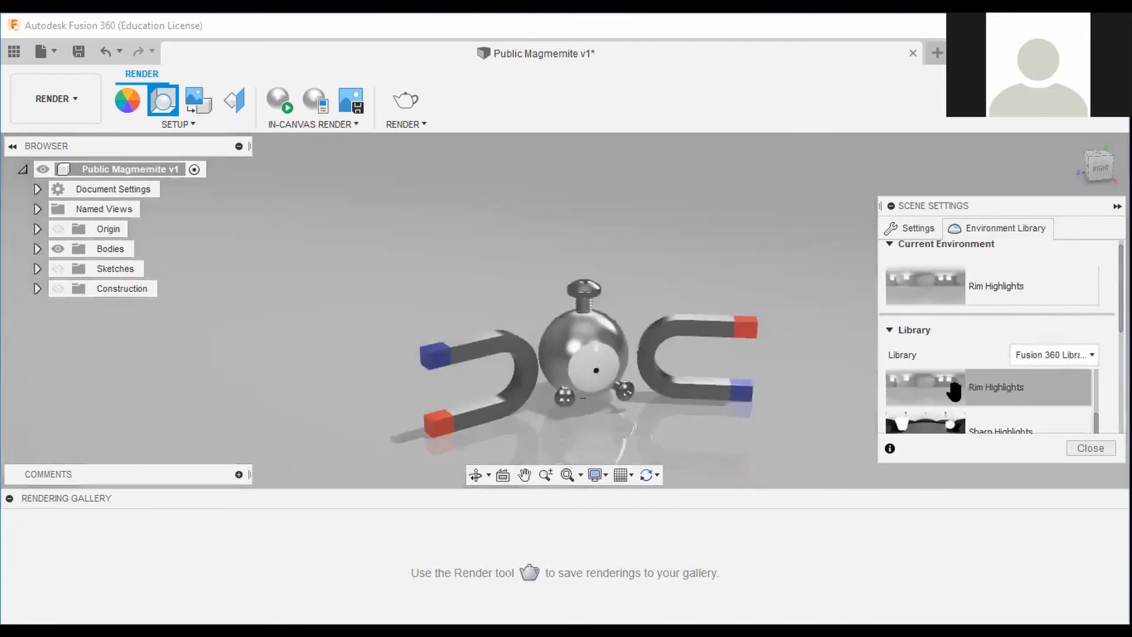
{"action": "scroll", "coordinate": [937, 391], "scroll_direction": "down", "scroll_amount": 1}
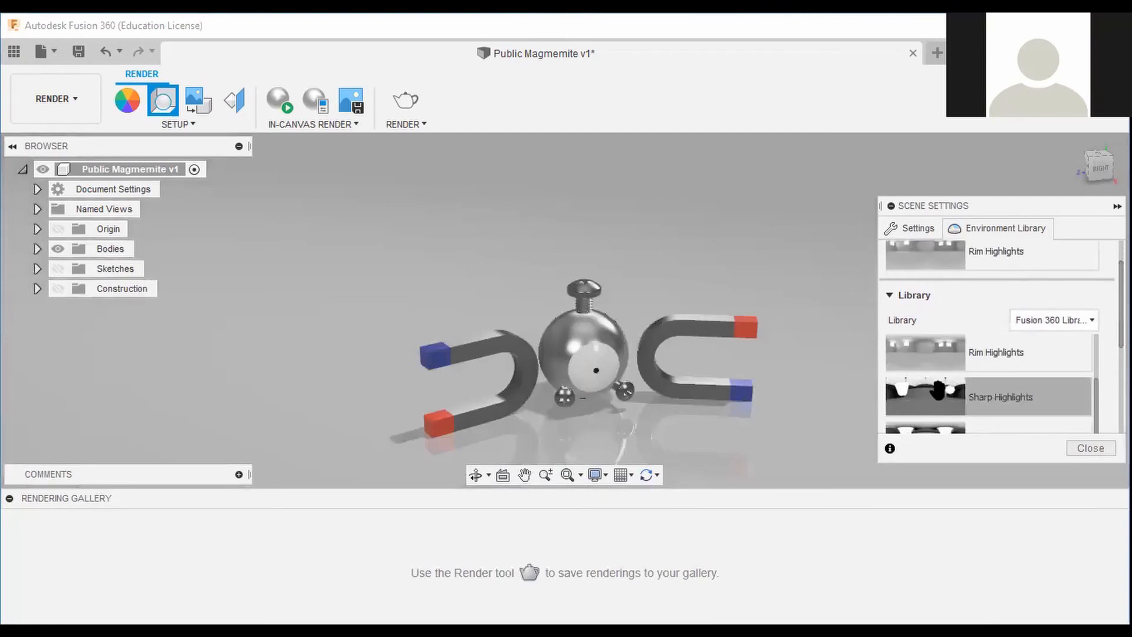
{"action": "double_click", "coordinate": [937, 391]}
{"action": "scroll", "coordinate": [938, 389], "scroll_direction": "down", "scroll_amount": 1}
{"action": "double_click", "coordinate": [939, 389]}
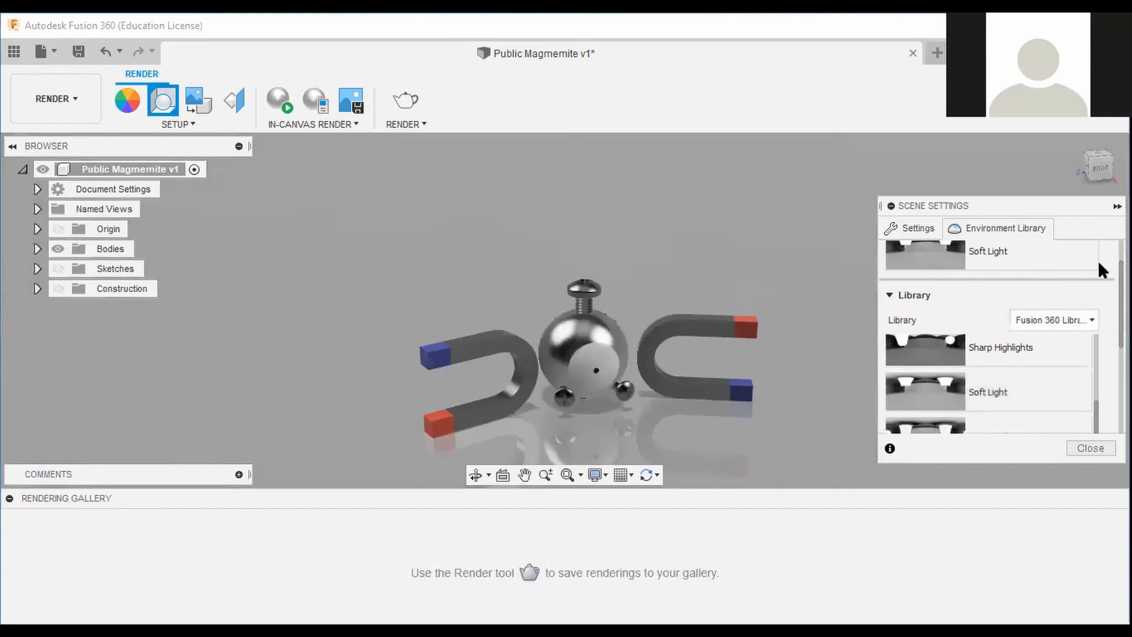
{"action": "left_click_drag", "start_coordinate": [1121, 283], "coordinate": [1121, 297]}
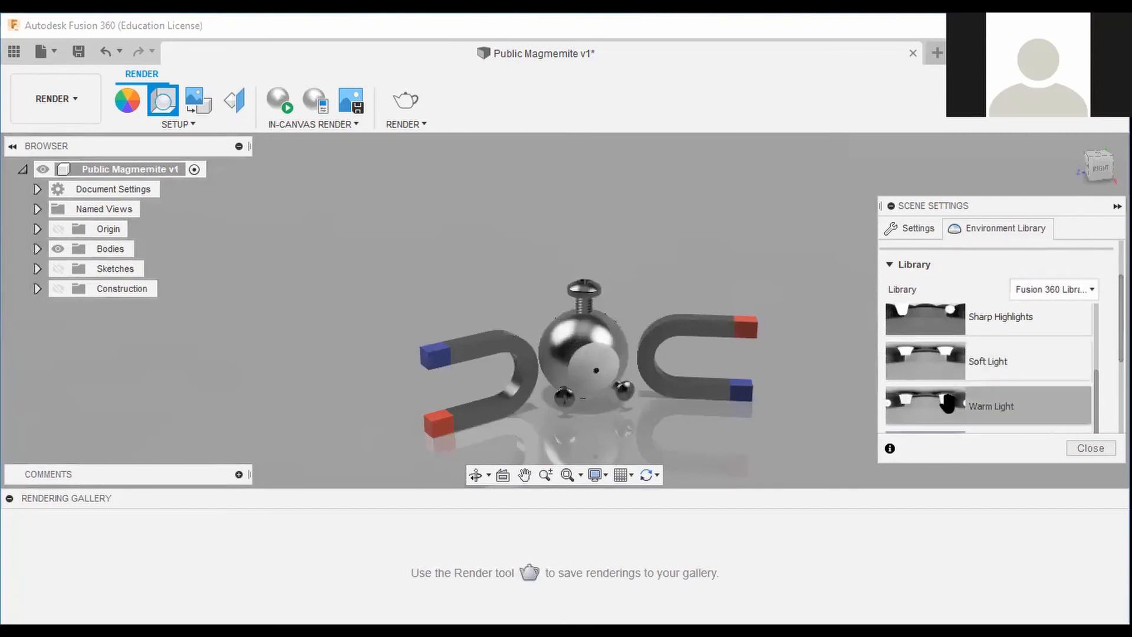
{"action": "double_click", "coordinate": [949, 404]}
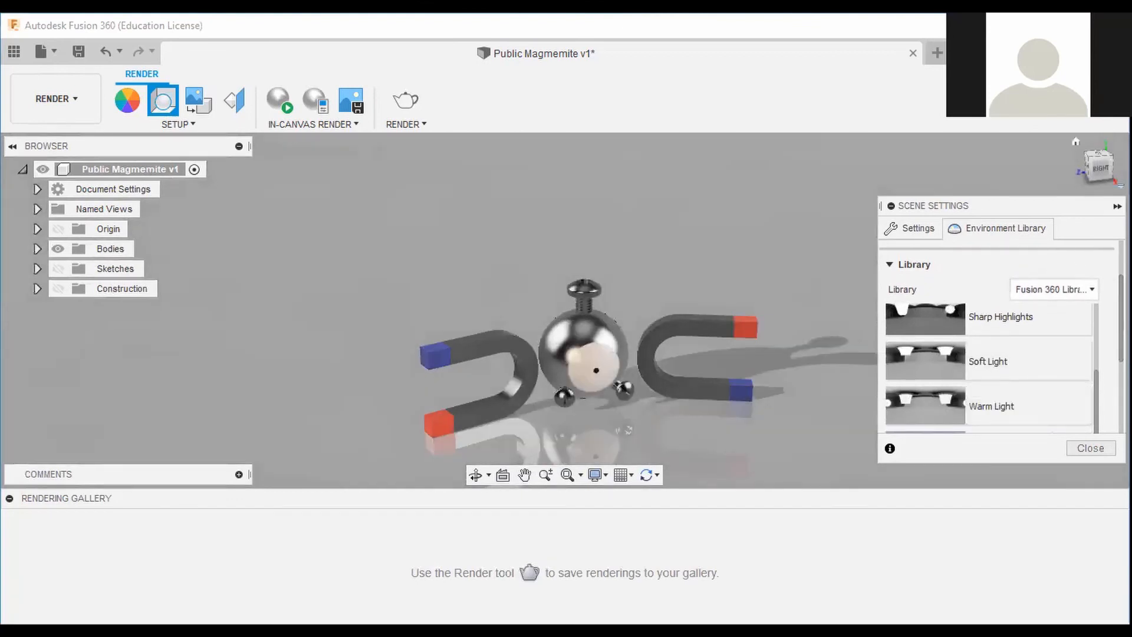
Set up a three-quarter camera view of the magnets and sphere for rendering and close Scene Settings.
{"action": "left_click_drag", "start_coordinate": [1120, 301], "coordinate": [1120, 318]}
{"action": "left_click", "coordinate": [1099, 170]}
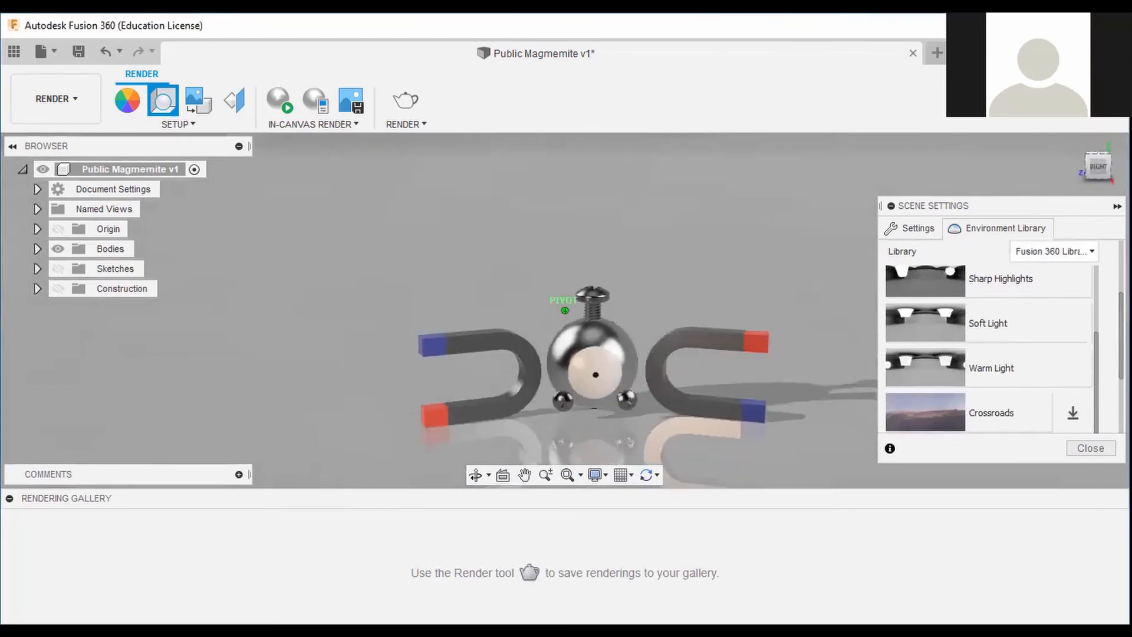
{"action": "middle_click_drag", "start_coordinate": [755, 334], "coordinate": [744, 317], "text": "shift"}
{"action": "scroll", "coordinate": [698, 356], "scroll_direction": "up", "scroll_amount": 2}
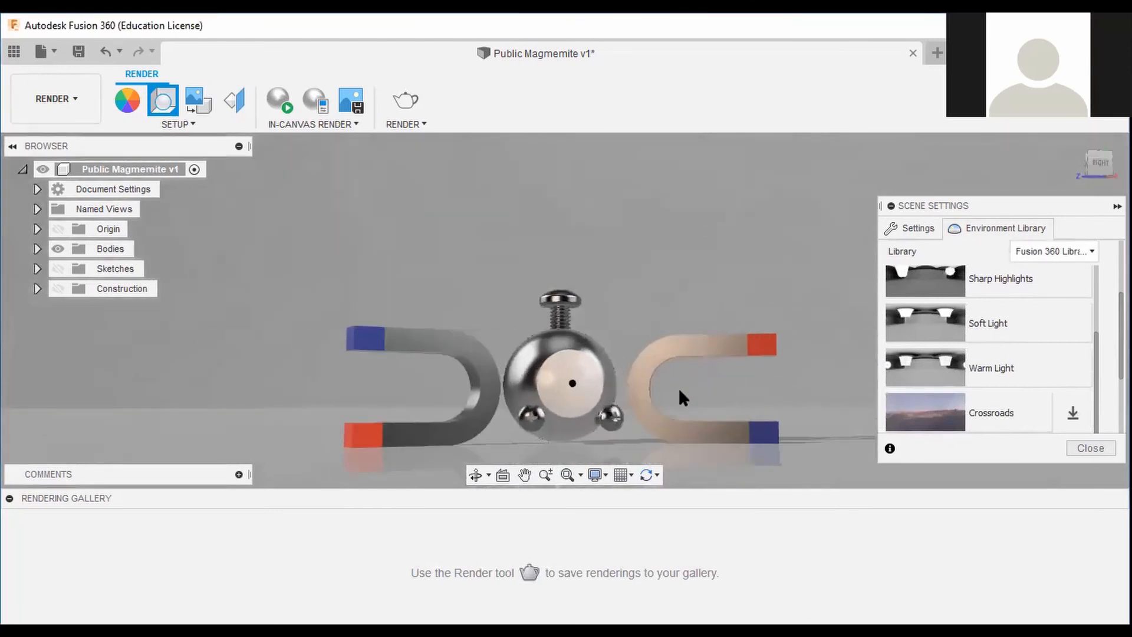
{"action": "mouse_move", "coordinate": [687, 389]}
{"action": "middle_mouse_down"}
{"action": "mouse_move", "coordinate": [720, 344]}
{"action": "mouse_move", "coordinate": [746, 375]}
{"action": "middle_mouse_up"}
{"action": "scroll", "coordinate": [681, 333], "scroll_direction": "up", "scroll_amount": 1}
{"action": "middle_click_drag", "start_coordinate": [682, 346], "coordinate": [726, 298]}
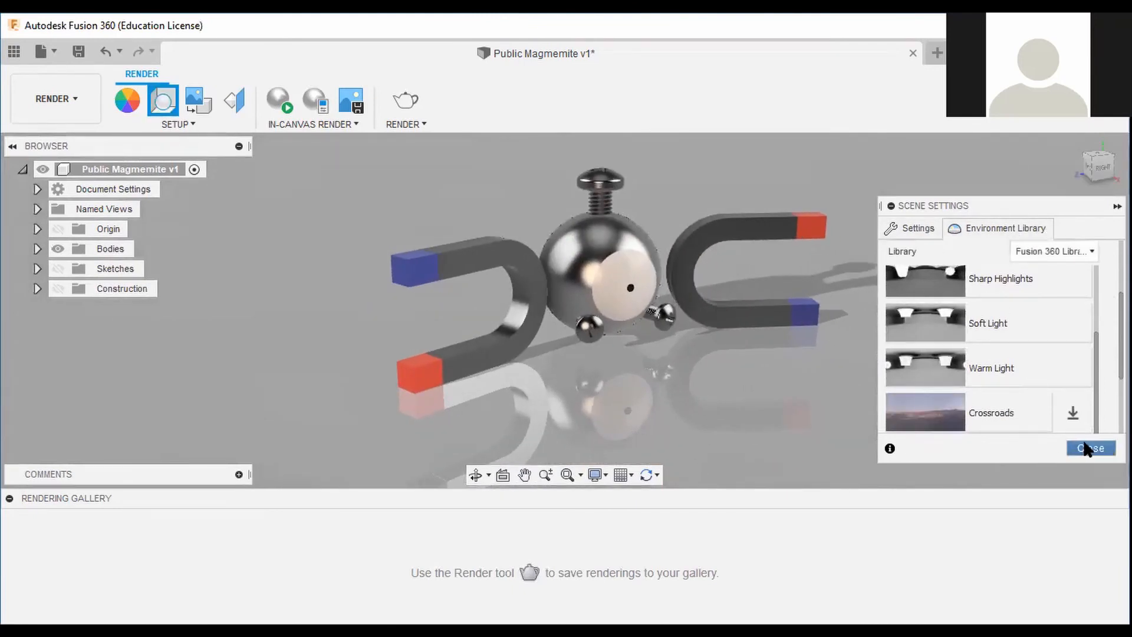
{"action": "left_click", "coordinate": [1089, 448]}
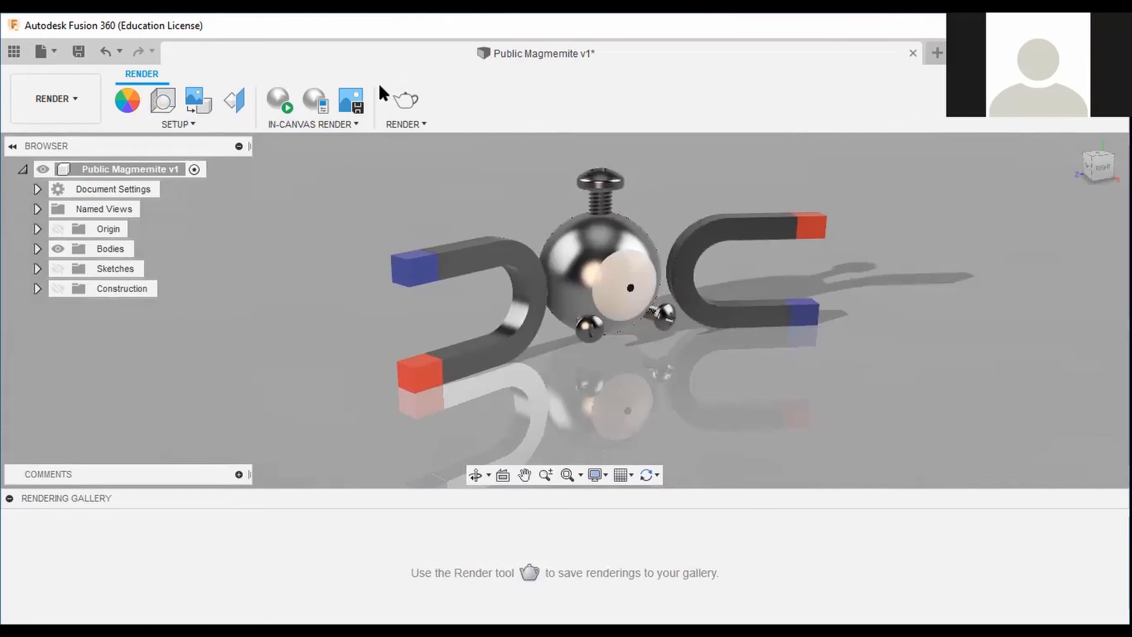
Save a new version of the design with the version description User Saved.
{"action": "left_click", "coordinate": [79, 51]}
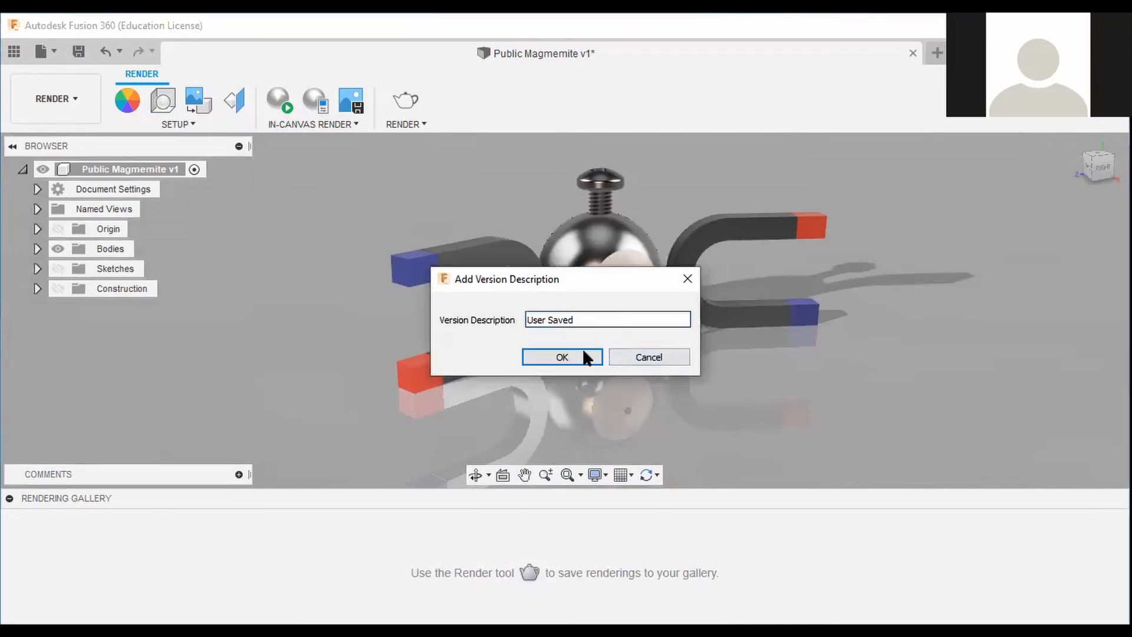
{"action": "left_click", "coordinate": [577, 366]}
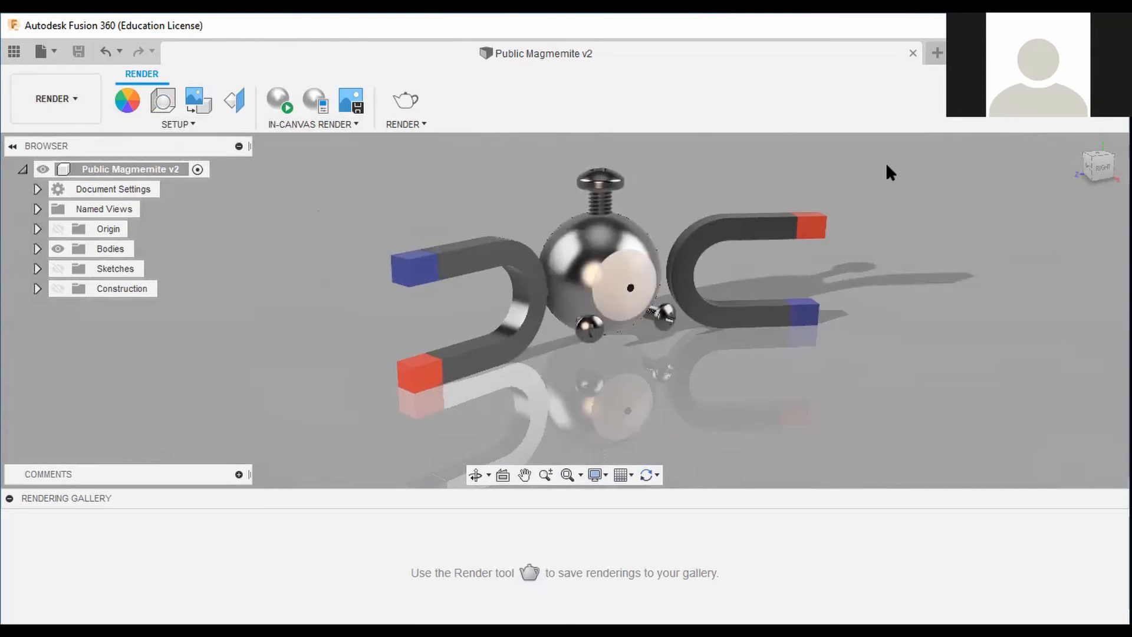
Start a Standard quality render with the Cloud Renderer at 1362 by 429 pixels.
{"action": "left_click", "coordinate": [397, 100]}
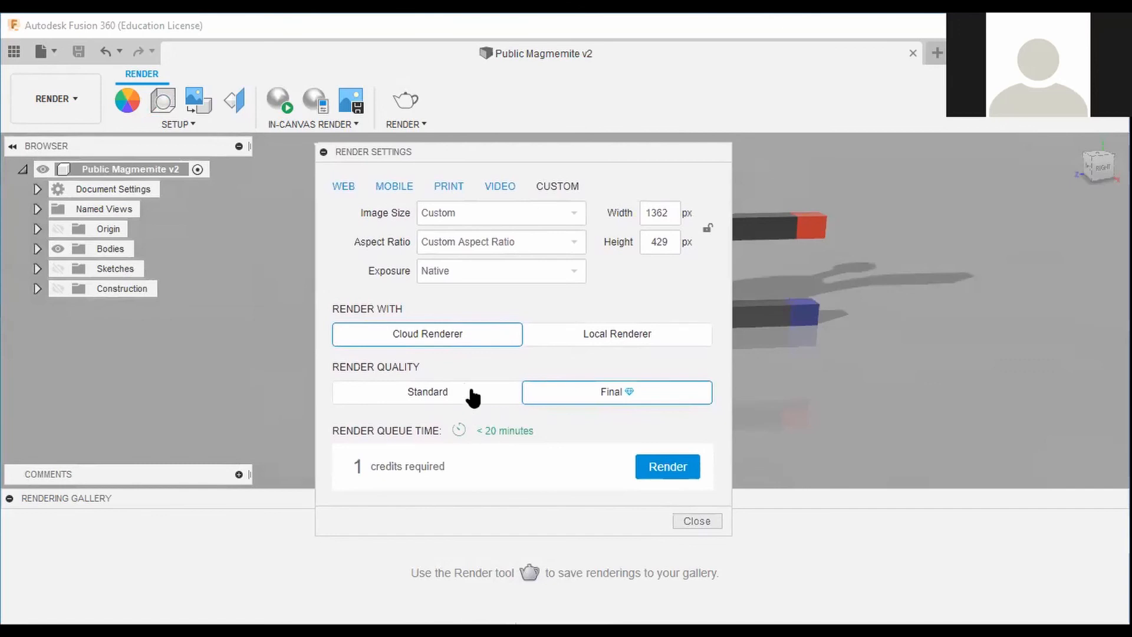
{"action": "left_click", "coordinate": [471, 390]}
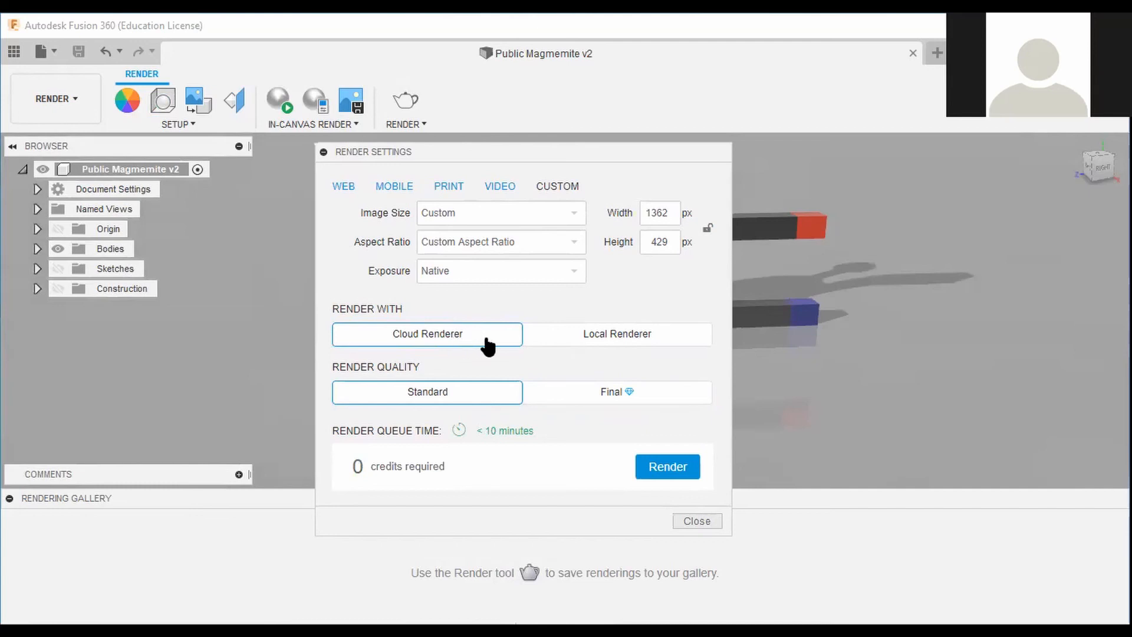
{"action": "left_click", "coordinate": [624, 334]}
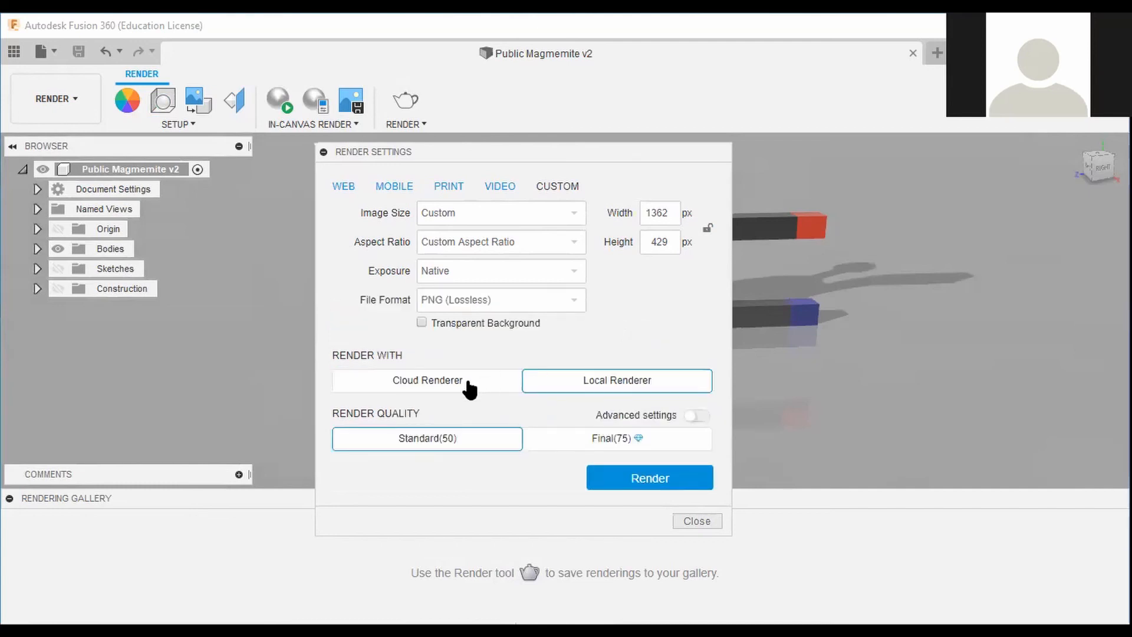
{"action": "left_click", "coordinate": [467, 382]}
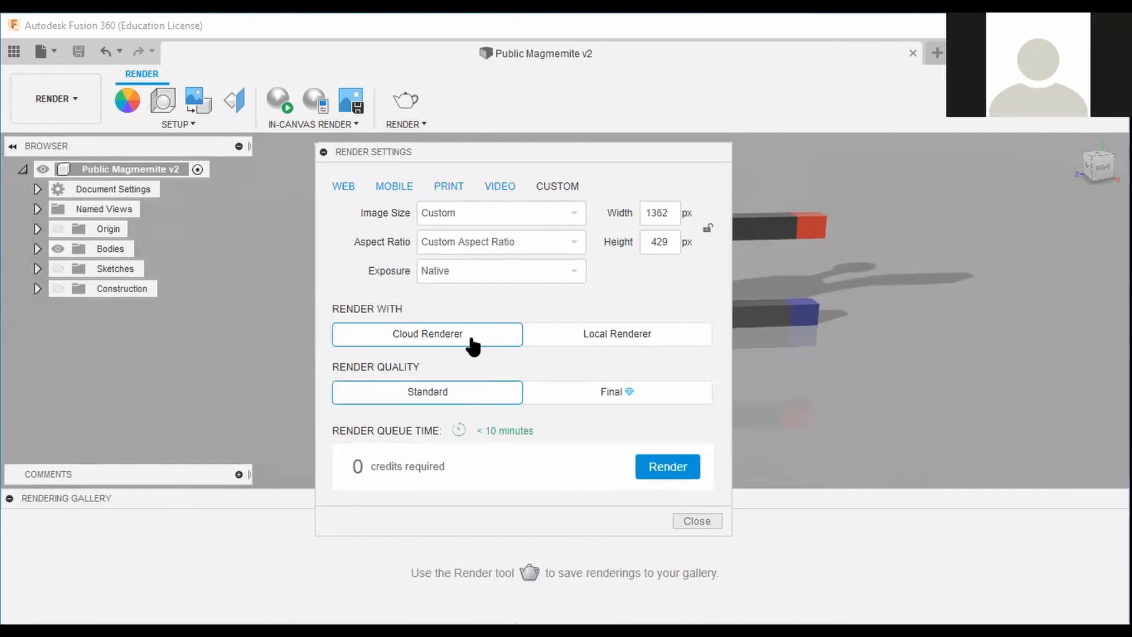
{"action": "left_click", "coordinate": [668, 469]}
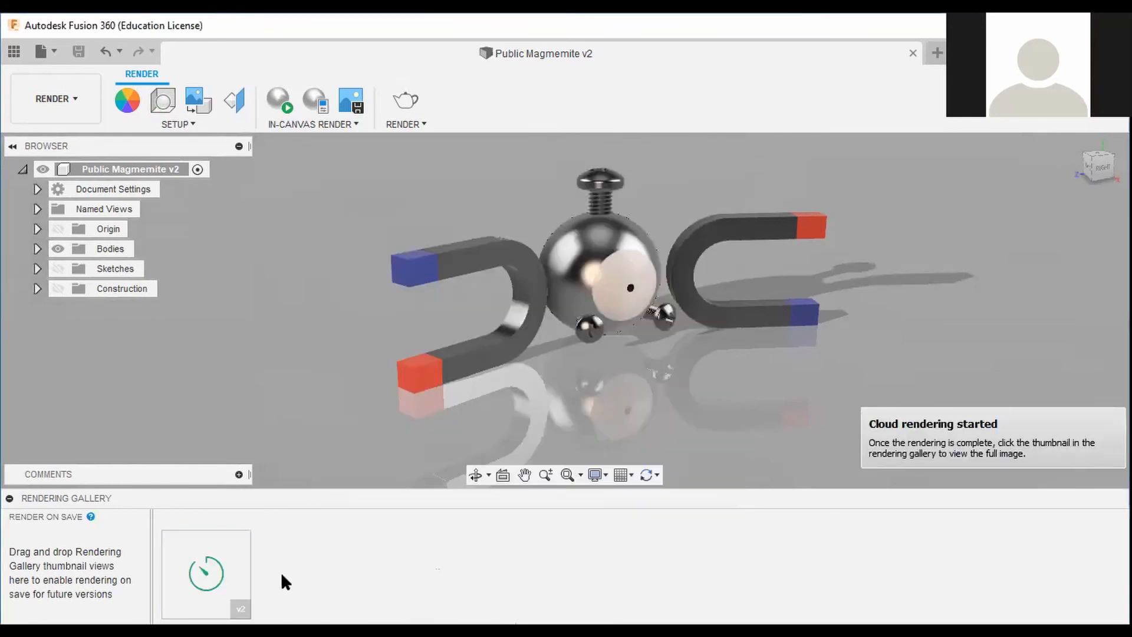
Capture an image at the current window size and save it as PNG file Public Magmemite v2 to the computer.
{"action": "mouse_move", "coordinate": [235, 556]}
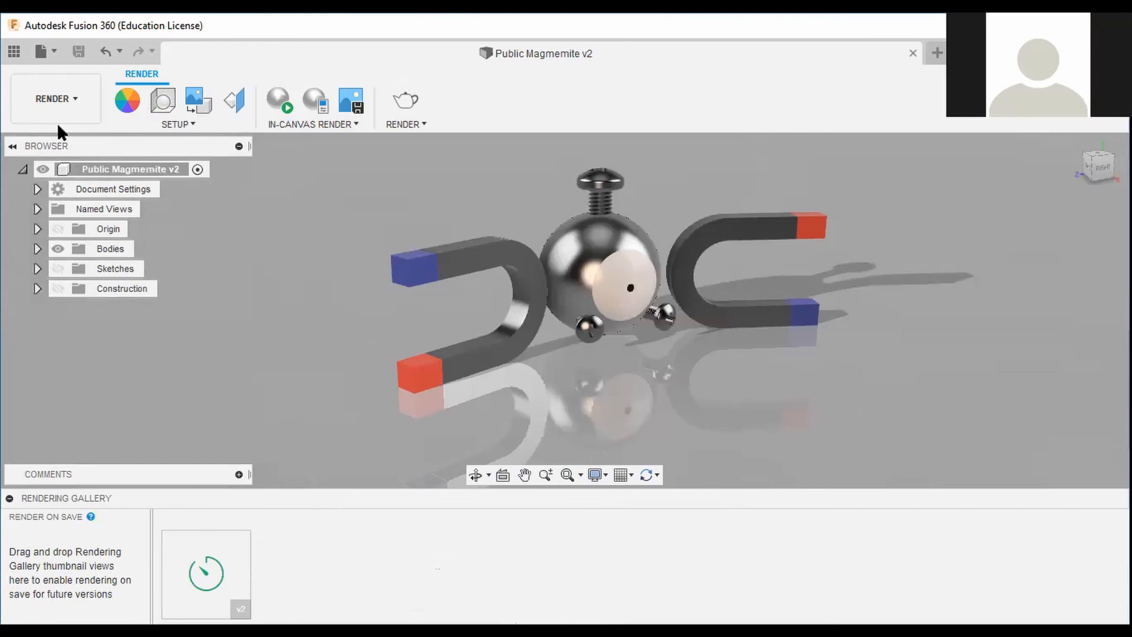
{"action": "left_click", "coordinate": [46, 52]}
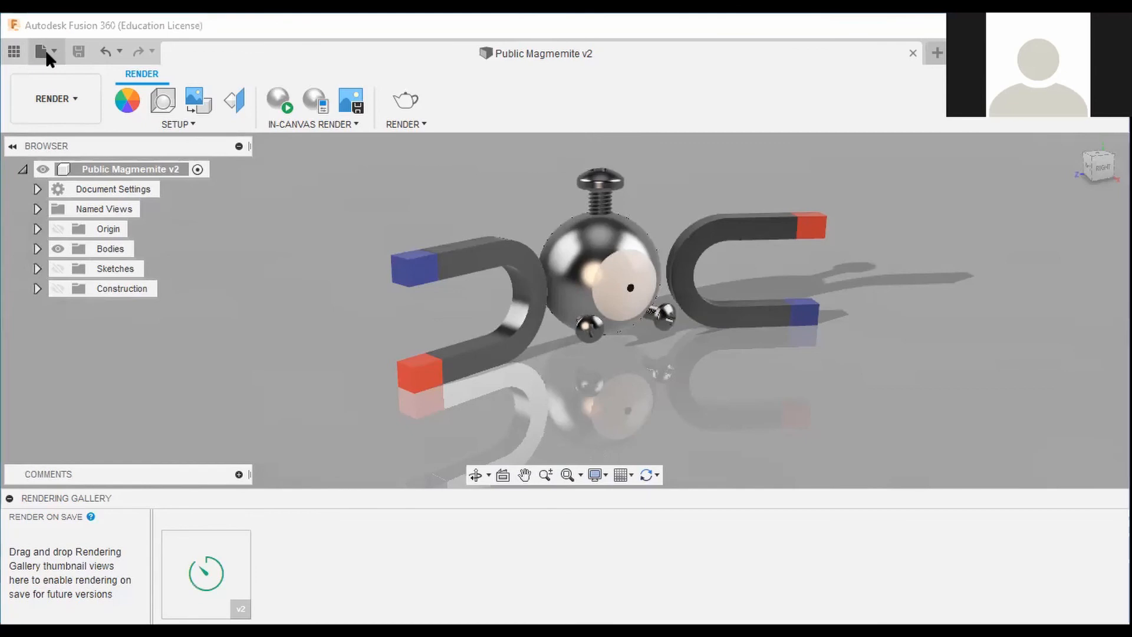
{"action": "left_click", "coordinate": [80, 316]}
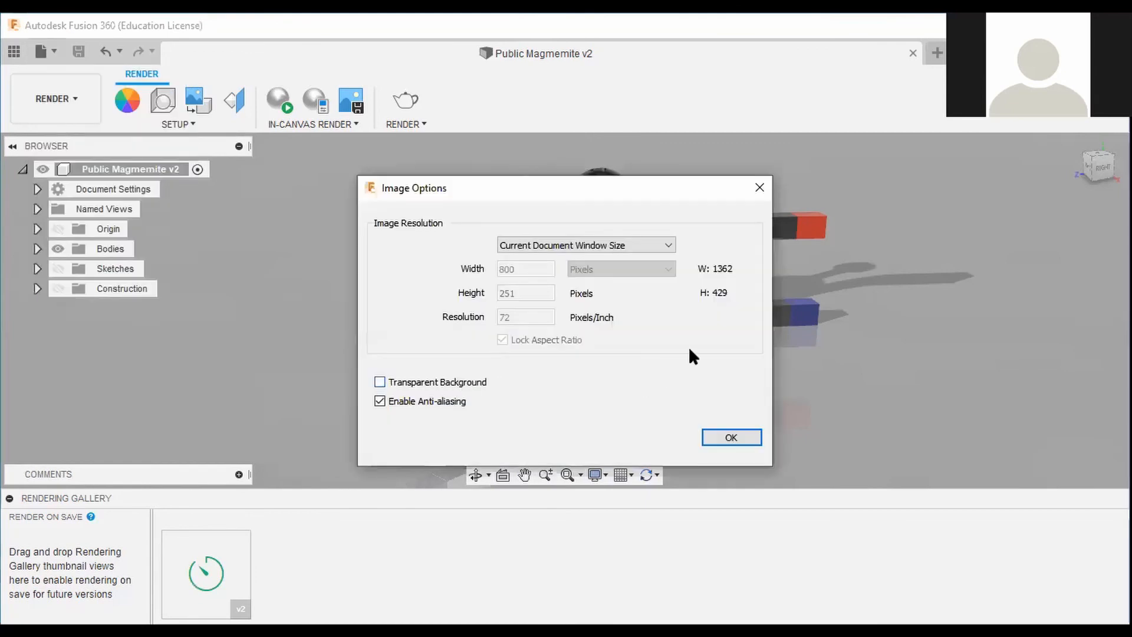
{"action": "left_click_drag", "start_coordinate": [695, 190], "coordinate": [689, 384]}
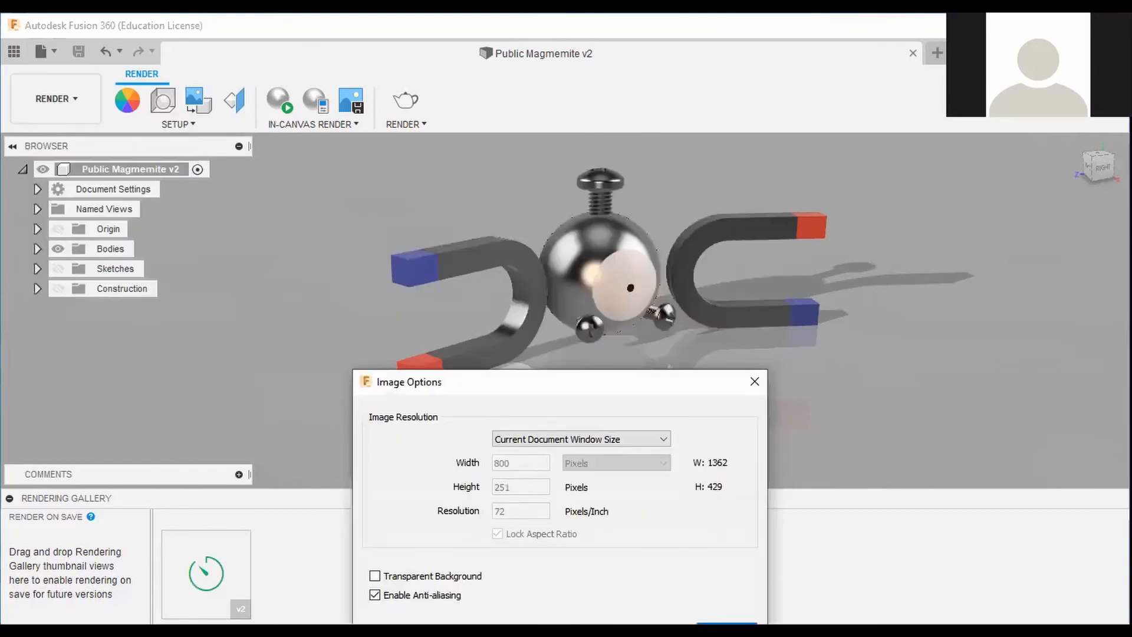
{"action": "left_click_drag", "start_coordinate": [579, 382], "coordinate": [550, 203]}
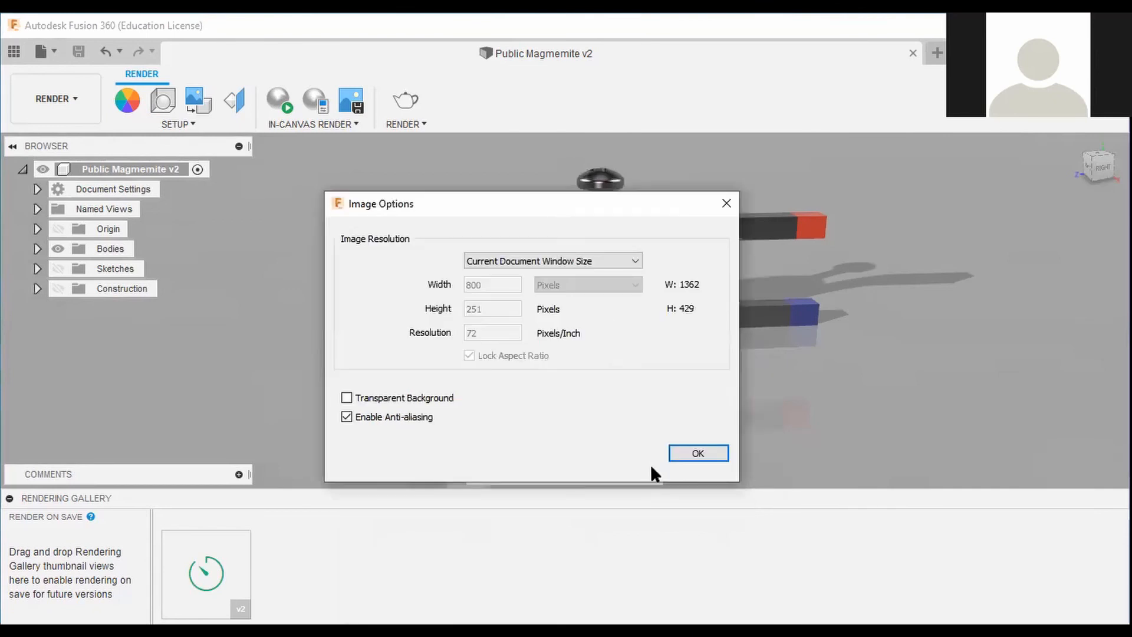
{"action": "left_click", "coordinate": [685, 450]}
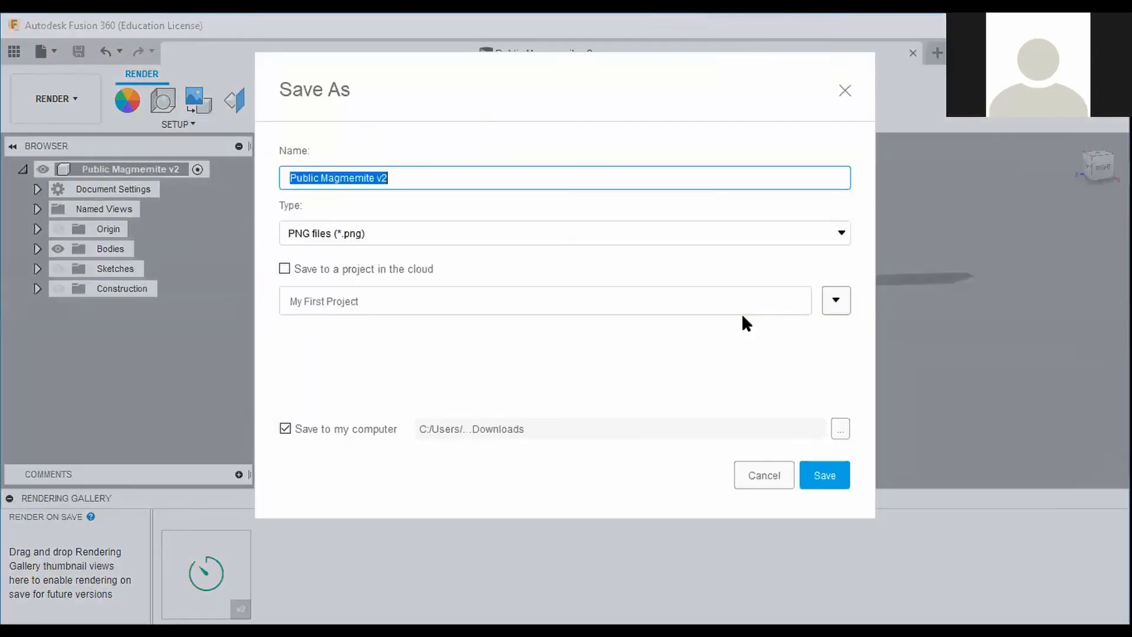
{"action": "left_click", "coordinate": [834, 476]}
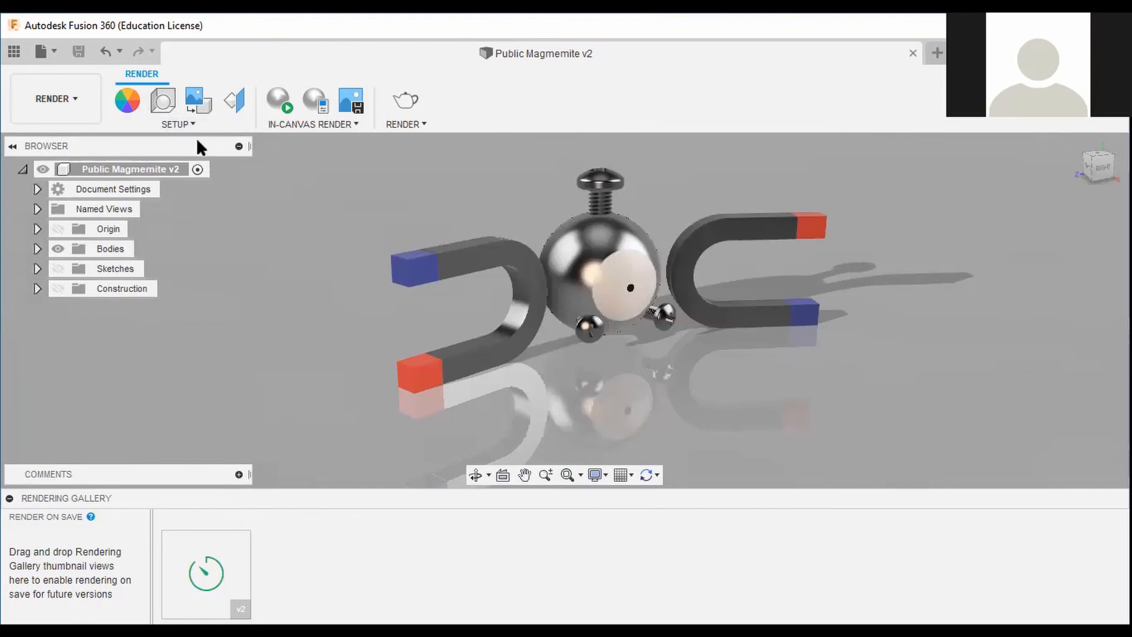
Adjust the ground roughness and set the camera focal length to 93 mm in Scene Settings.
{"action": "left_click", "coordinate": [164, 100]}
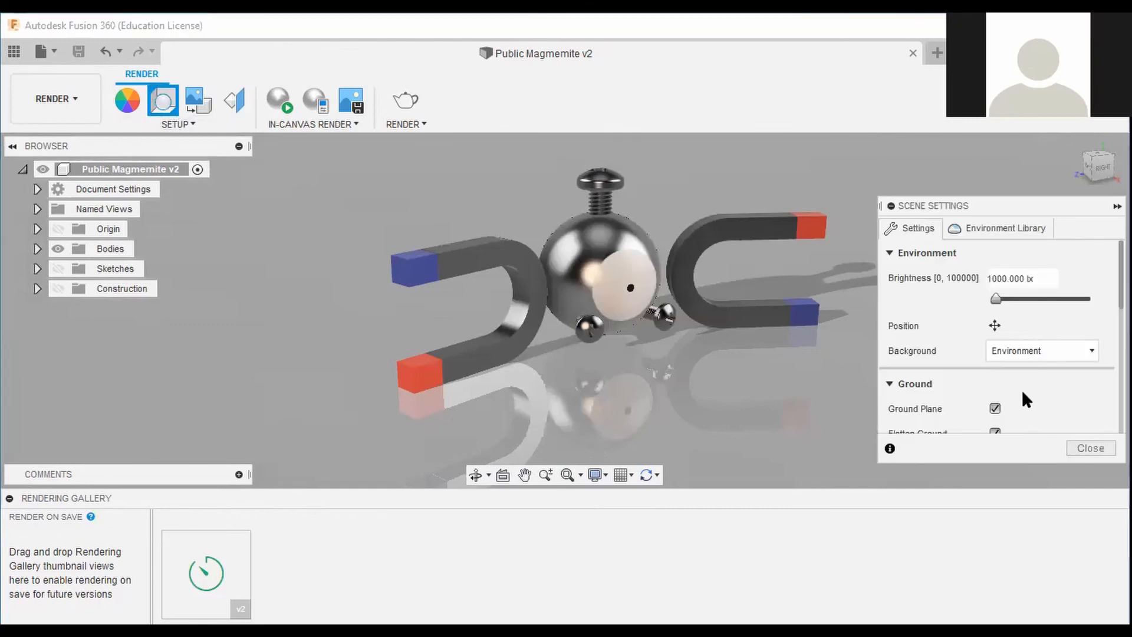
{"action": "scroll", "coordinate": [1021, 390], "scroll_direction": "down", "scroll_amount": 1}
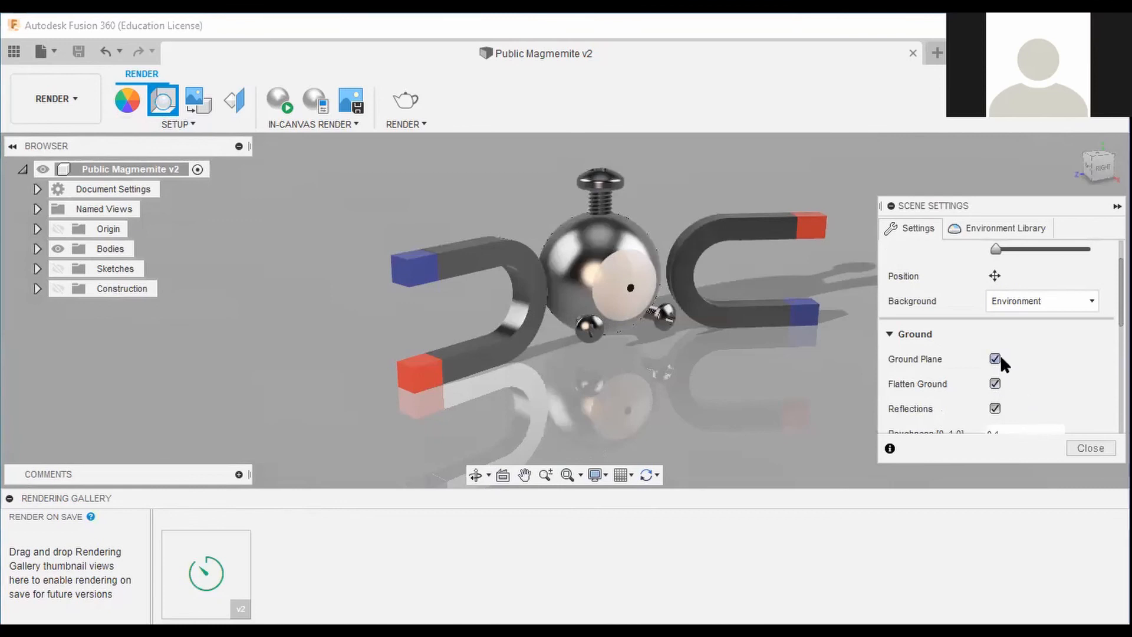
{"action": "scroll", "coordinate": [1012, 361], "scroll_direction": "down", "scroll_amount": 2}
{"action": "left_click", "coordinate": [1017, 356]}
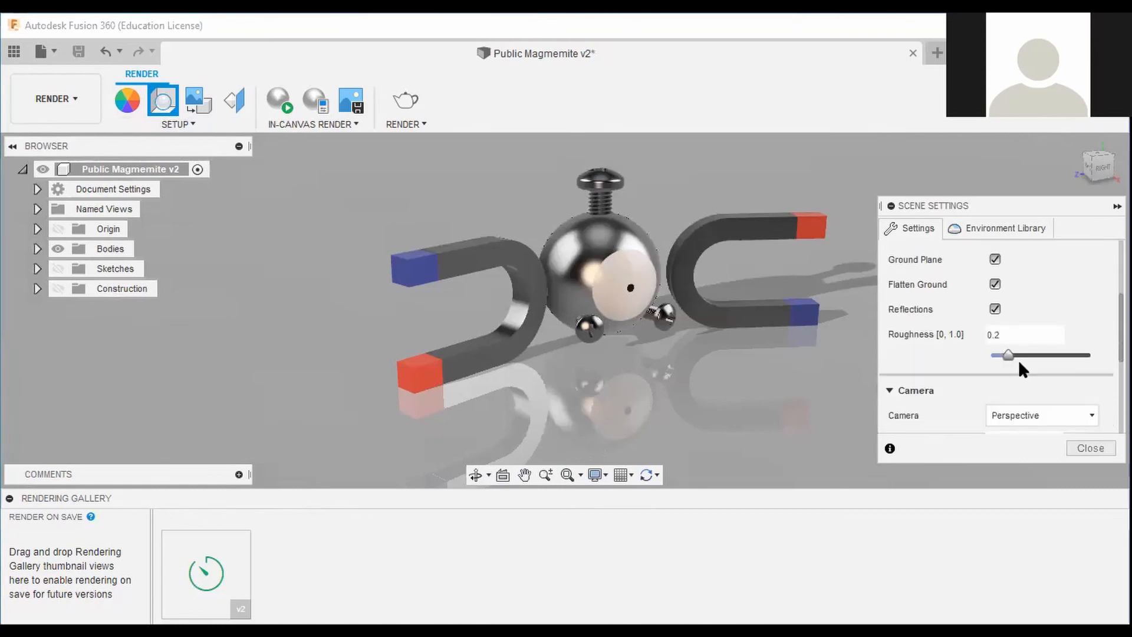
{"action": "scroll", "coordinate": [1044, 415], "scroll_direction": "down", "scroll_amount": 1}
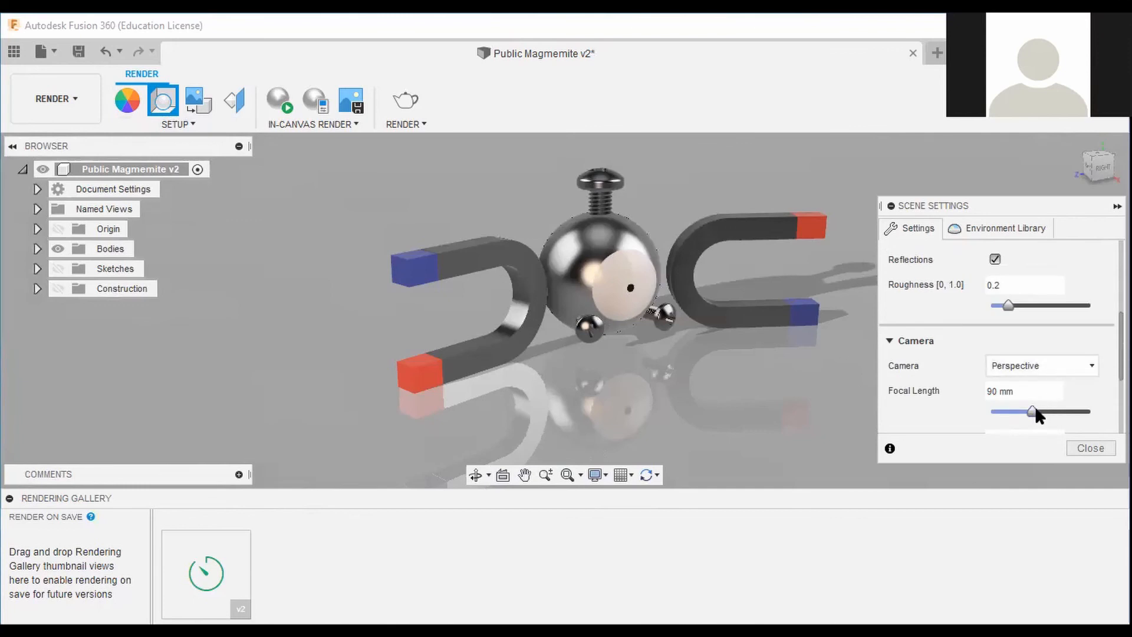
{"action": "mouse_move", "coordinate": [1035, 406]}
{"action": "left_mouse_down"}
{"action": "mouse_move", "coordinate": [1091, 411]}
{"action": "mouse_move", "coordinate": [988, 409]}
{"action": "mouse_move", "coordinate": [1036, 408]}
{"action": "left_mouse_up"}
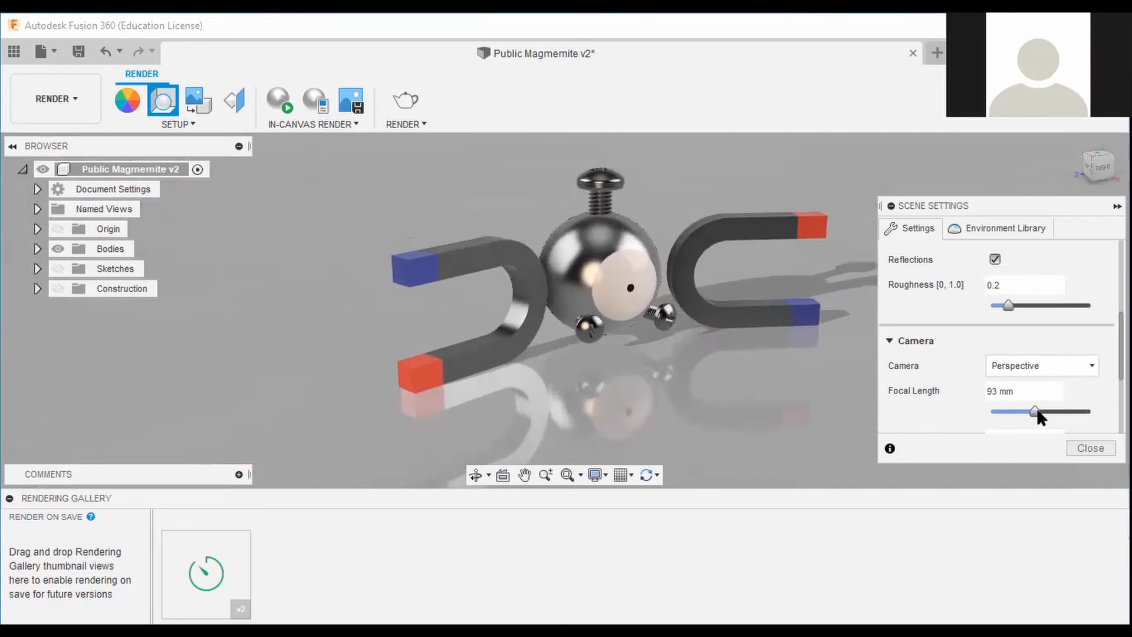
Restore the default scene settings and close Scene Settings.
{"action": "scroll", "coordinate": [1061, 381], "scroll_direction": "down", "scroll_amount": 2}
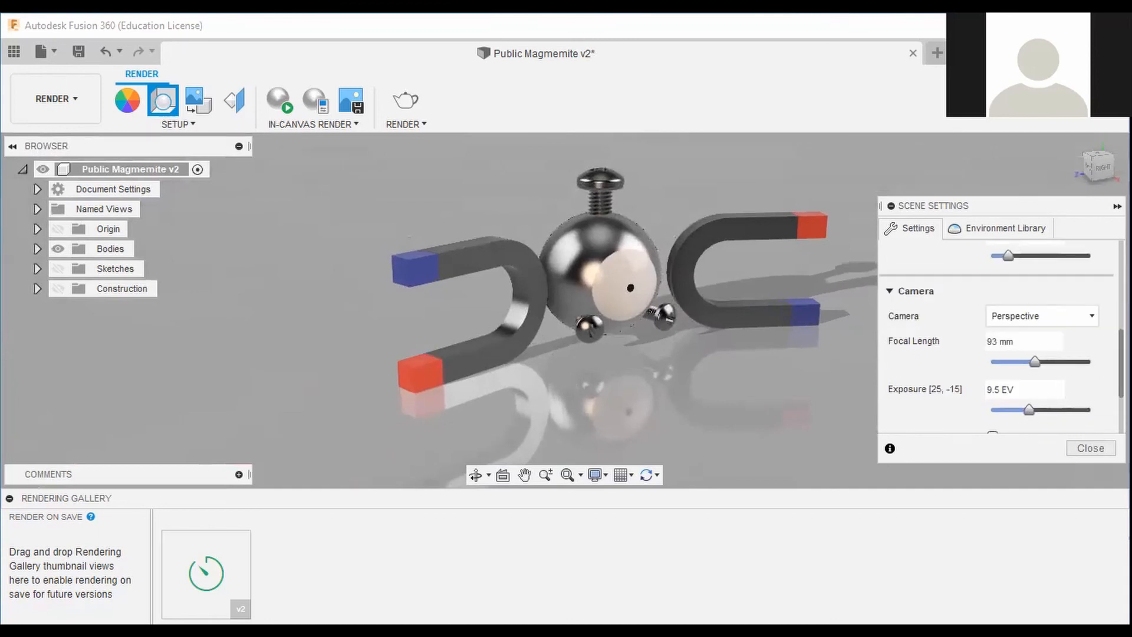
{"action": "scroll", "coordinate": [1046, 423], "scroll_direction": "down", "scroll_amount": 4}
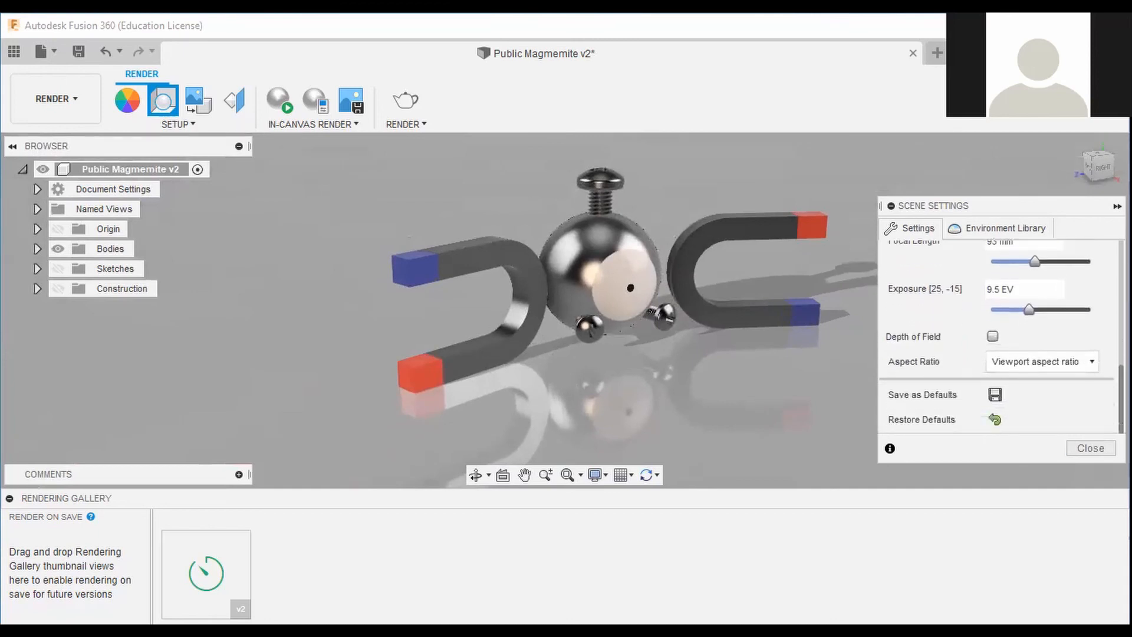
{"action": "left_click", "coordinate": [994, 419]}
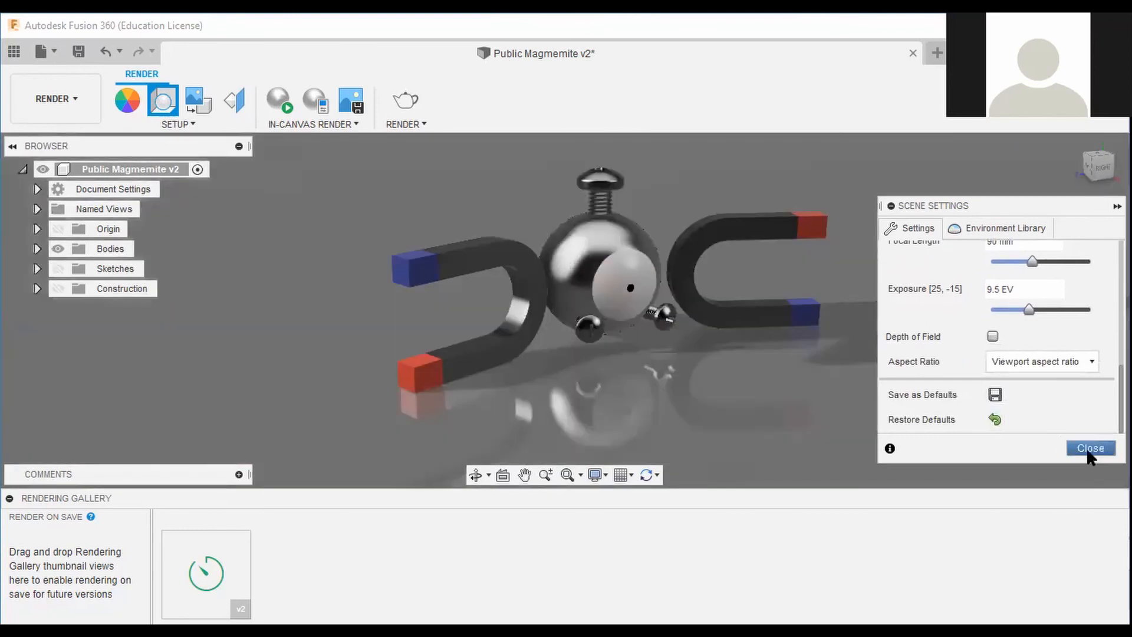
{"action": "left_click", "coordinate": [1087, 448]}
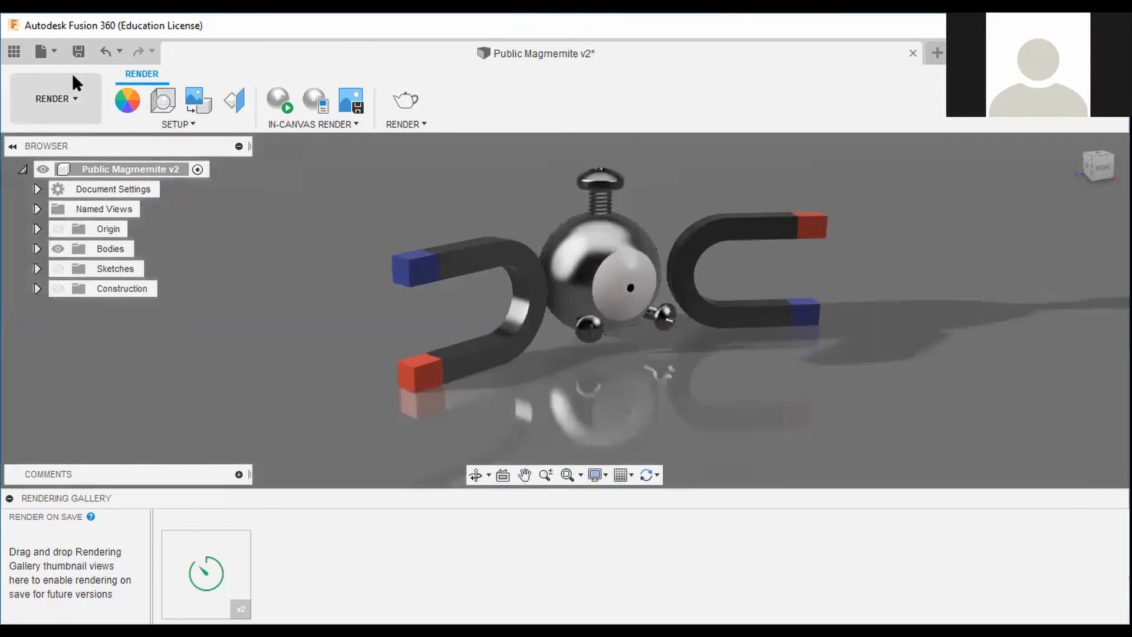
Switch back to the Design workspace.
{"action": "left_click", "coordinate": [27, 105]}
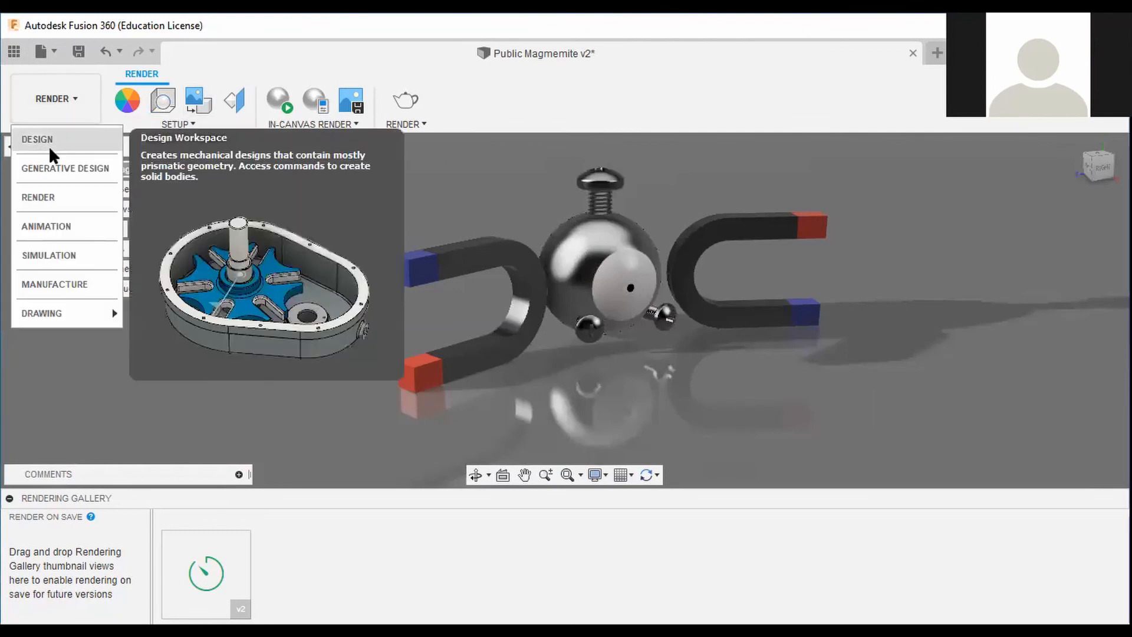